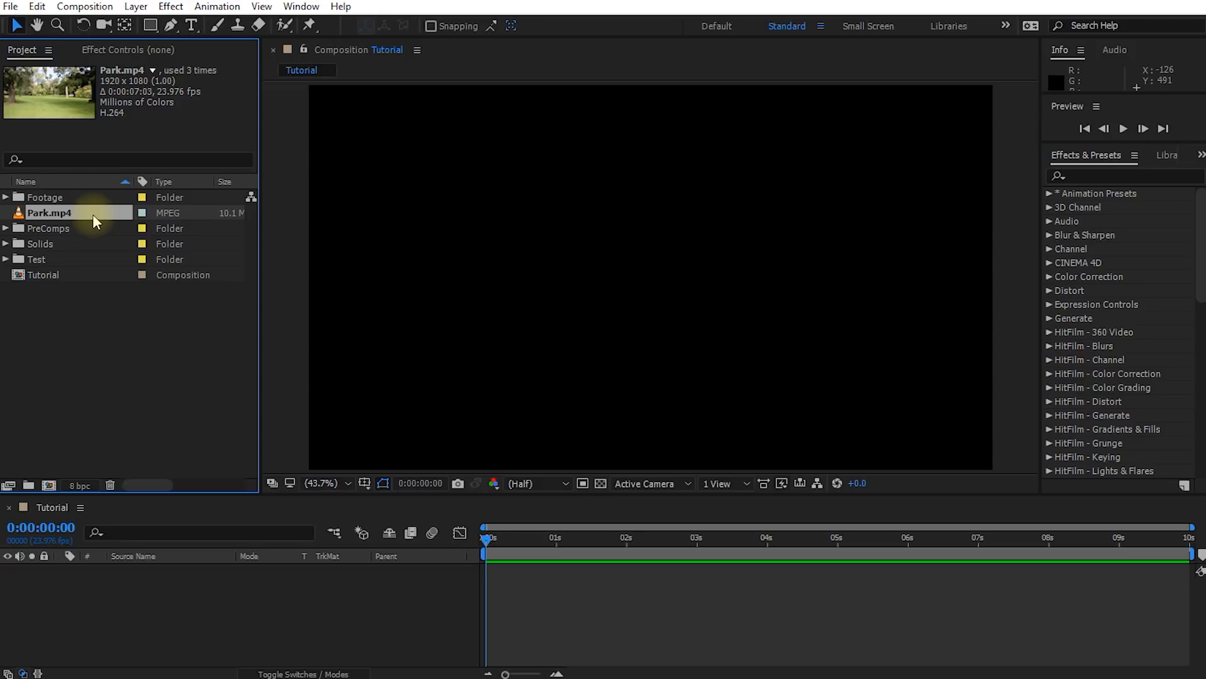
# Add Park.mp4 to the Tutorial composition, end the work area at 0:00:07:02 and trim the composition to it
pyautogui.moveTo(61, 214); pyautogui.dragTo(136, 582)
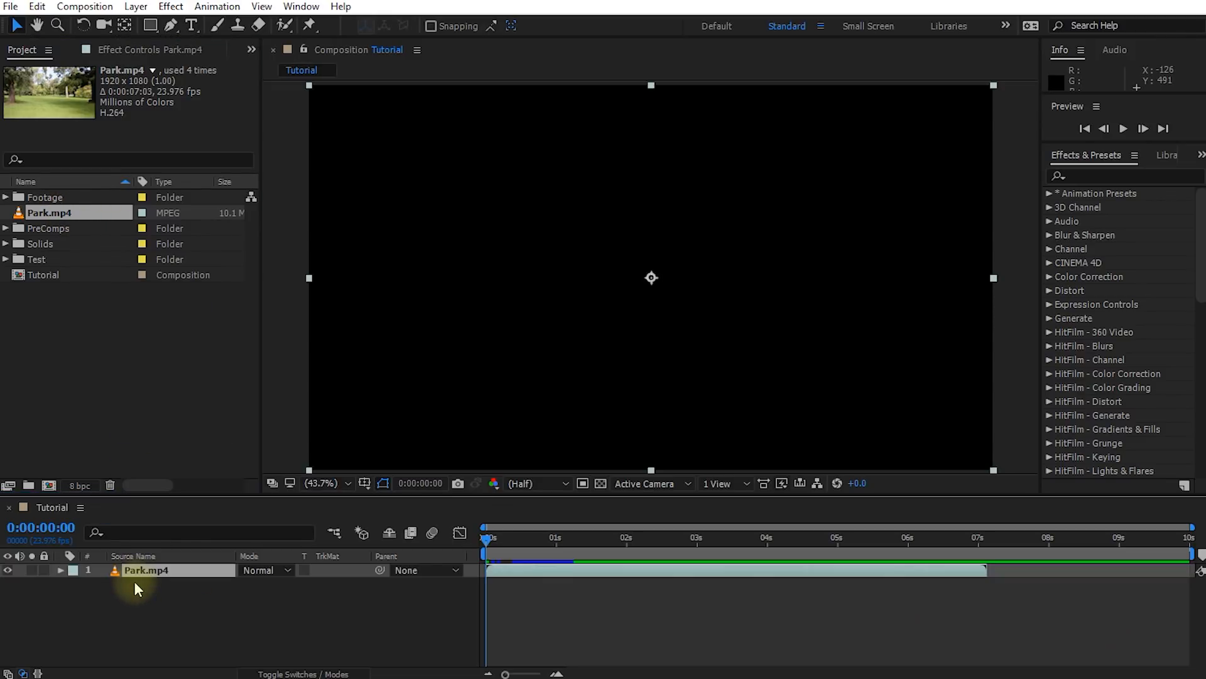
pyautogui.keyDown('shift'); pyautogui.click(985, 540); pyautogui.keyUp('shift')
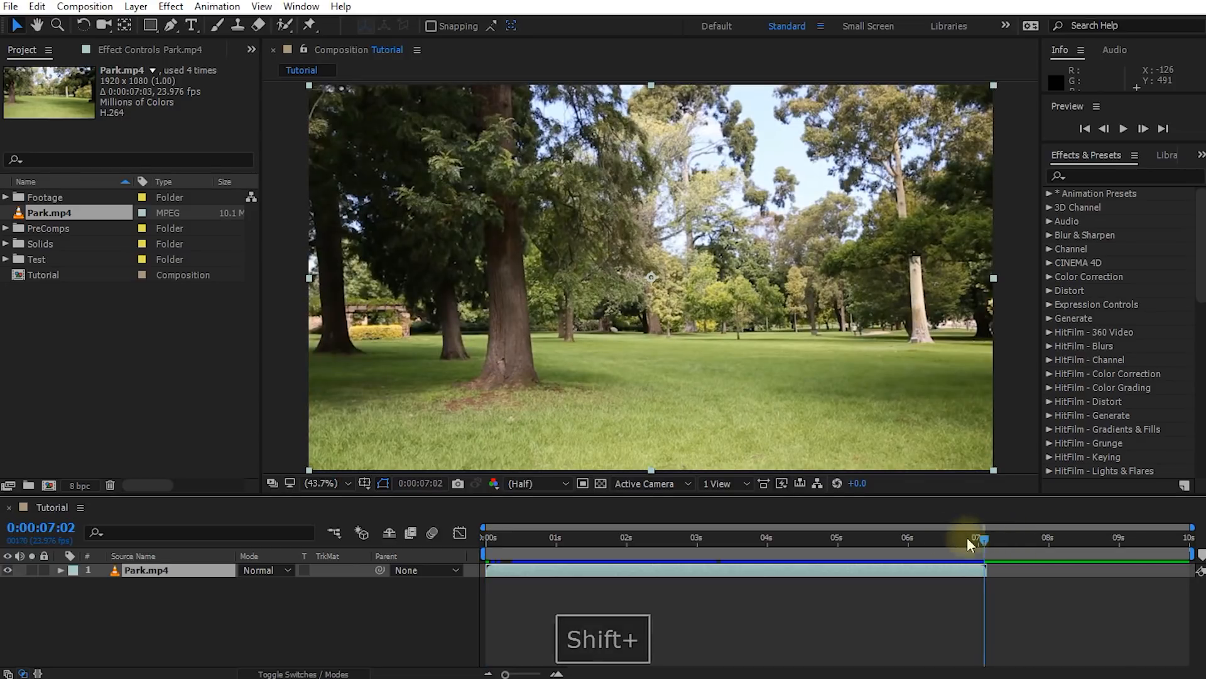
pyautogui.press('n')
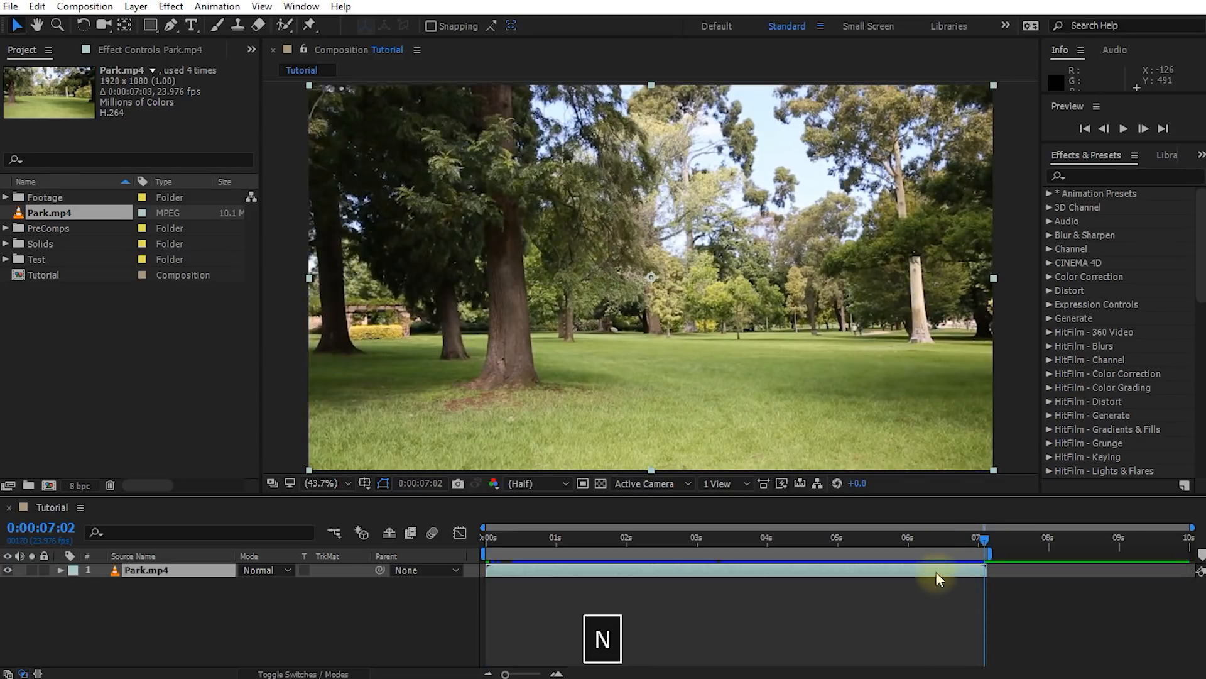
pyautogui.rightClick(710, 555)
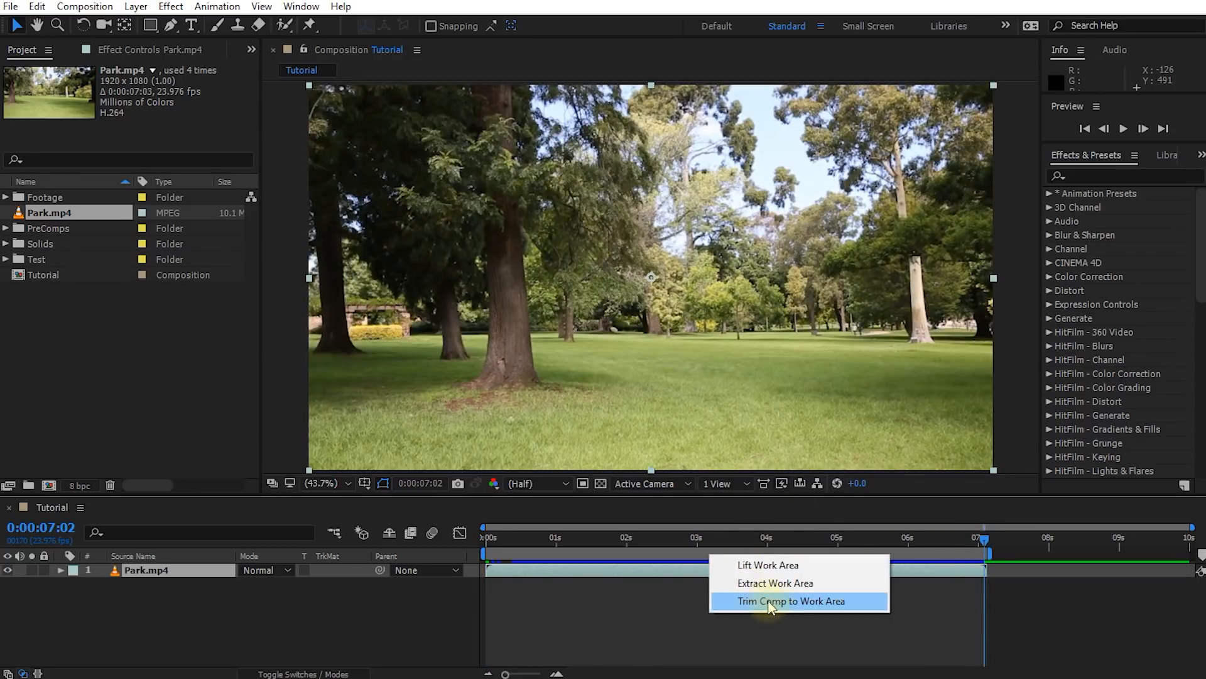
pyautogui.click(862, 608)
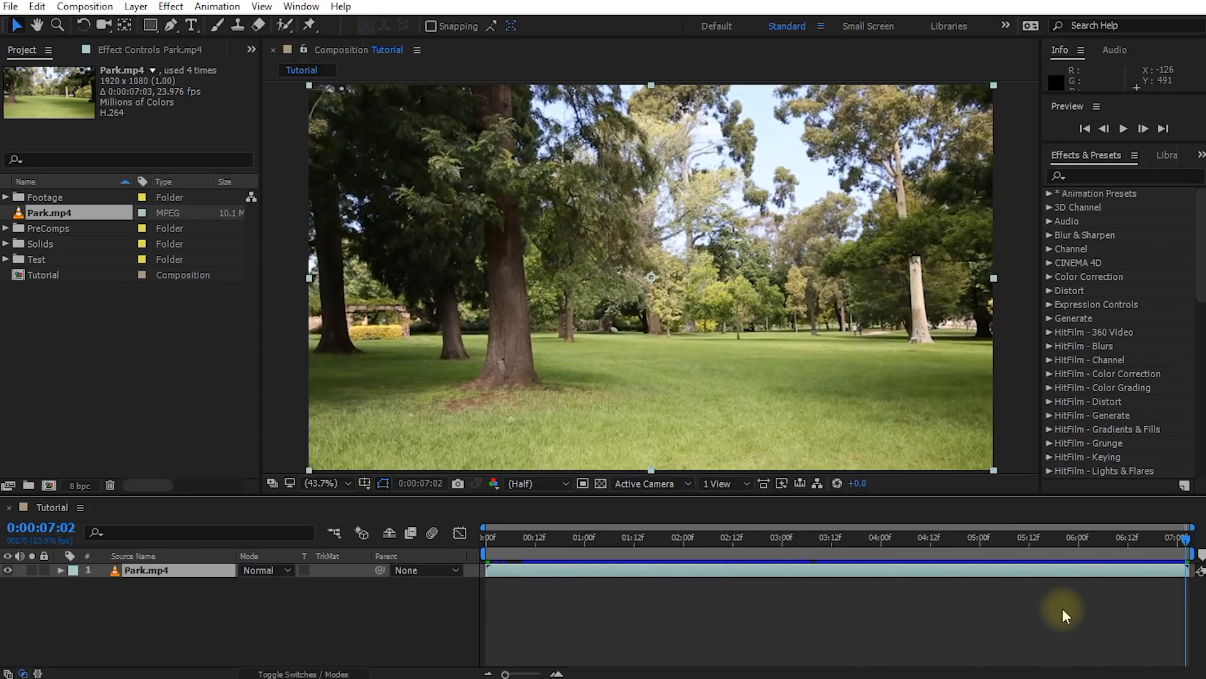
# Find the 3D Camera Tracker effect and apply it to the Park.mp4 layer
pyautogui.moveTo(1182, 545); pyautogui.dragTo(584, 549)
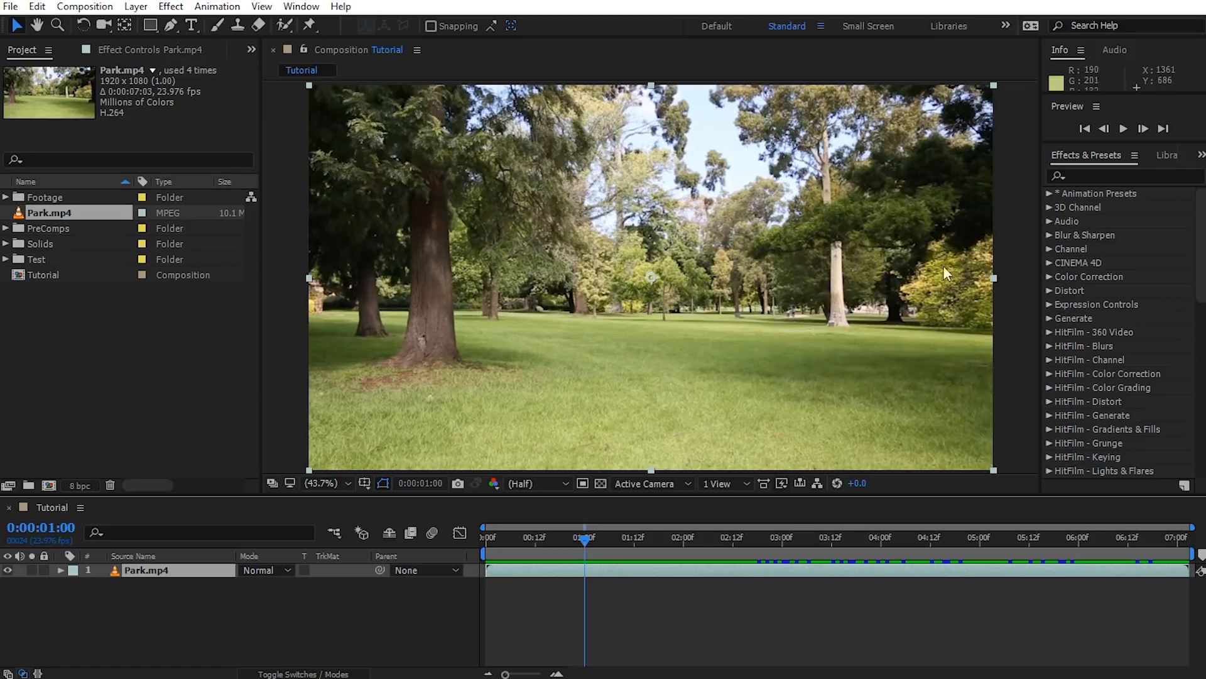
pyautogui.click(1090, 159)
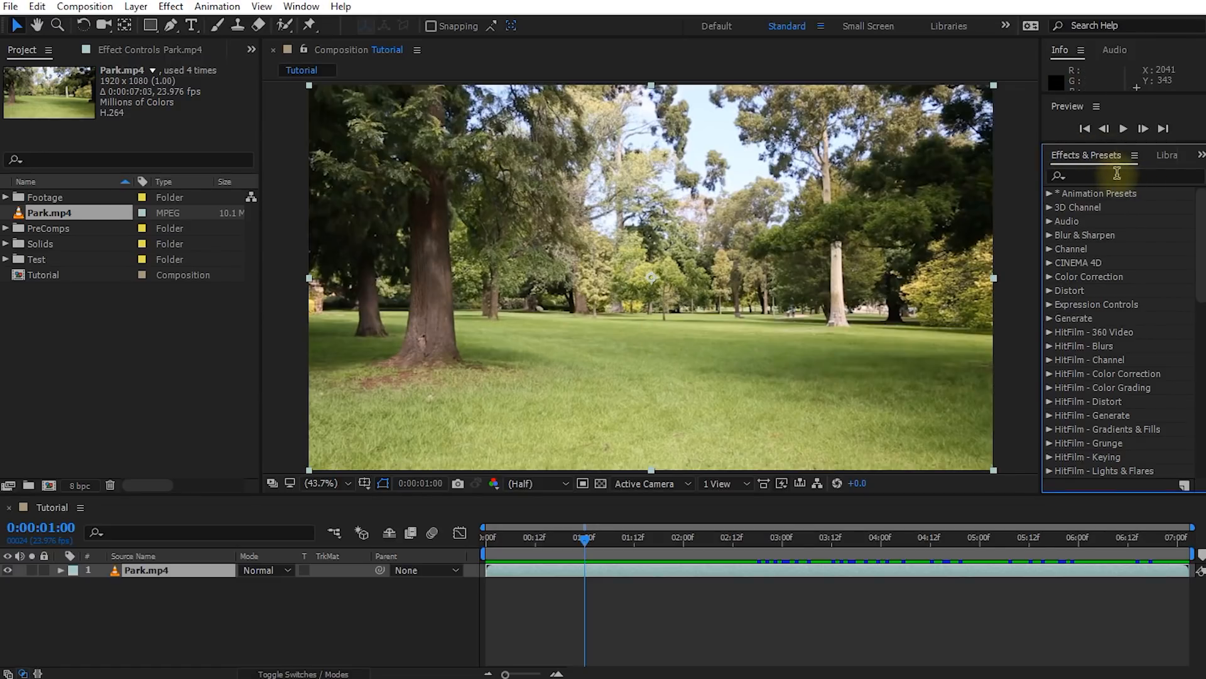
pyautogui.click(1112, 176)
pyautogui.write('3d camera')
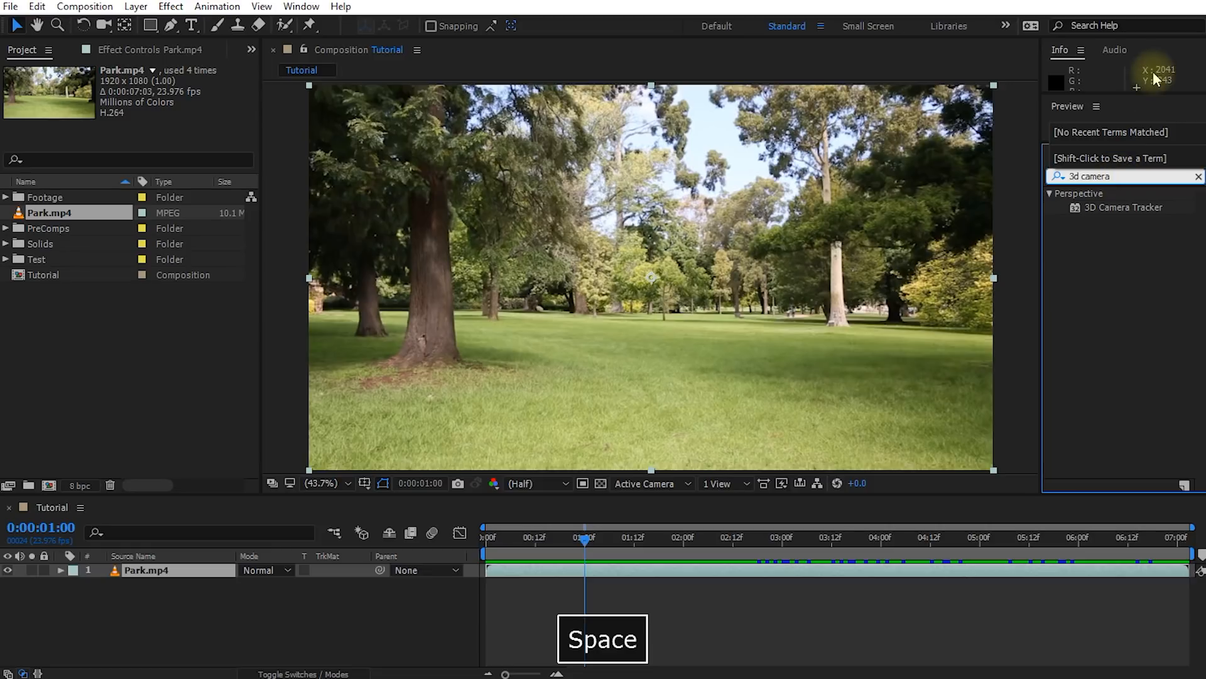
pyautogui.moveTo(1096, 207); pyautogui.dragTo(163, 570)
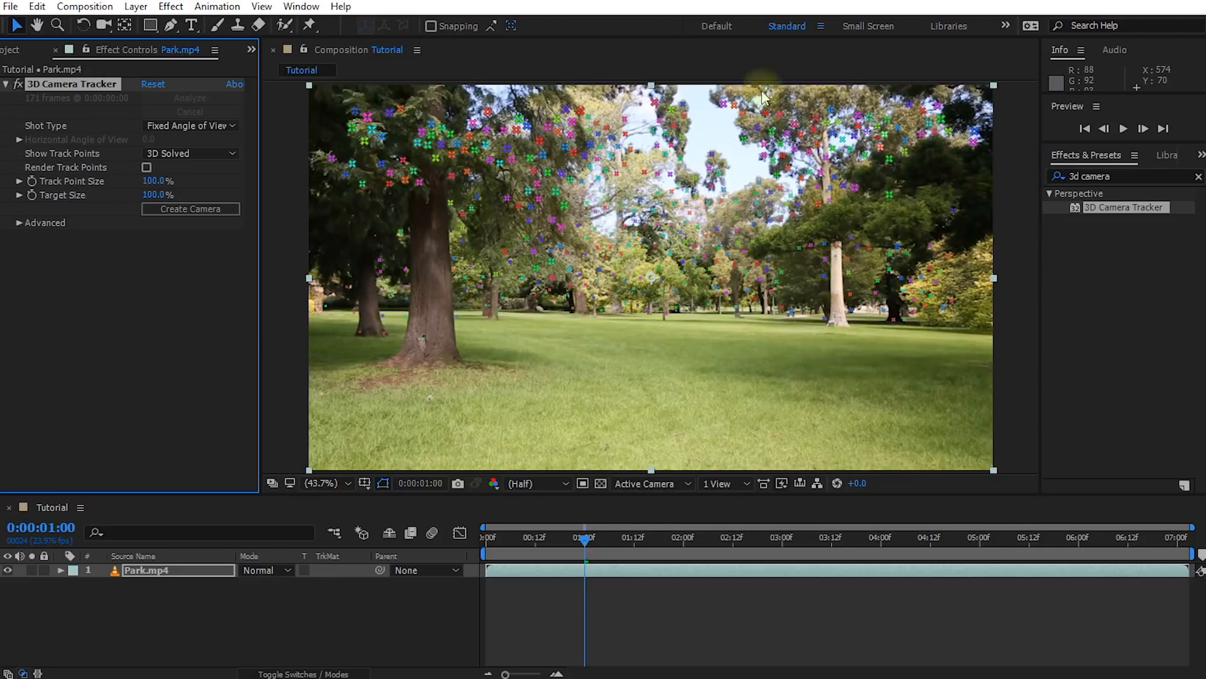
# Try to create a solid and camera from the track points on the foreground grass at 0:00:04:05
pyautogui.moveTo(584, 539); pyautogui.dragTo(894, 553)
pyautogui.click(789, 322)
pyautogui.moveTo(789, 322)
pyautogui.mouseDown()
pyautogui.moveTo(678, 297)
pyautogui.moveTo(539, 326)
pyautogui.moveTo(567, 399)
pyautogui.moveTo(692, 423)
pyautogui.moveTo(865, 415)
pyautogui.moveTo(889, 354)
pyautogui.moveTo(730, 319)
pyautogui.mouseUp()
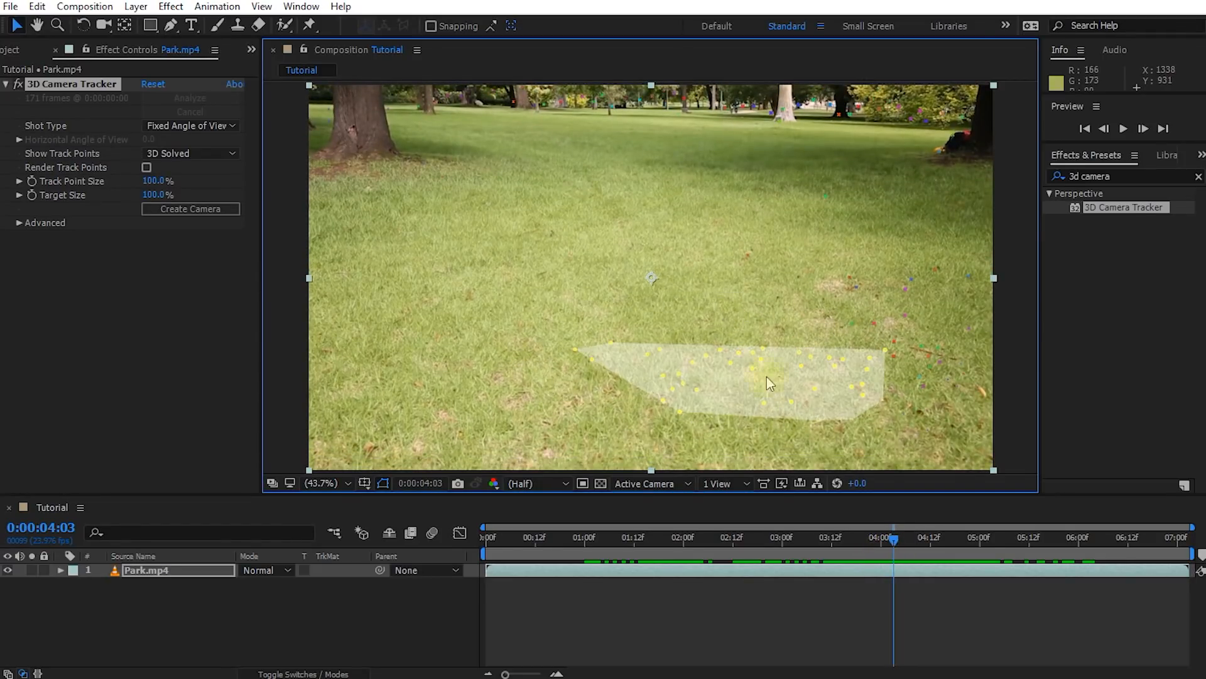
pyautogui.moveTo(893, 539)
pyautogui.mouseDown()
pyautogui.moveTo(798, 539)
pyautogui.moveTo(902, 539)
pyautogui.mouseUp()
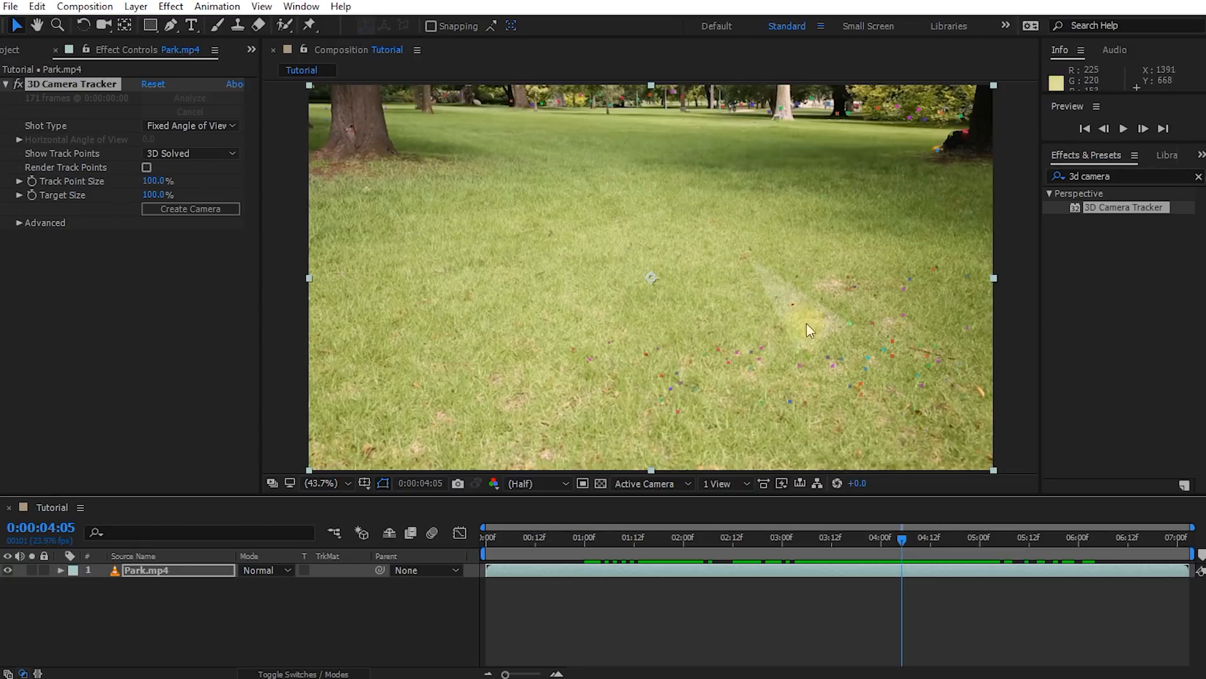
pyautogui.moveTo(580, 326); pyautogui.dragTo(896, 428)
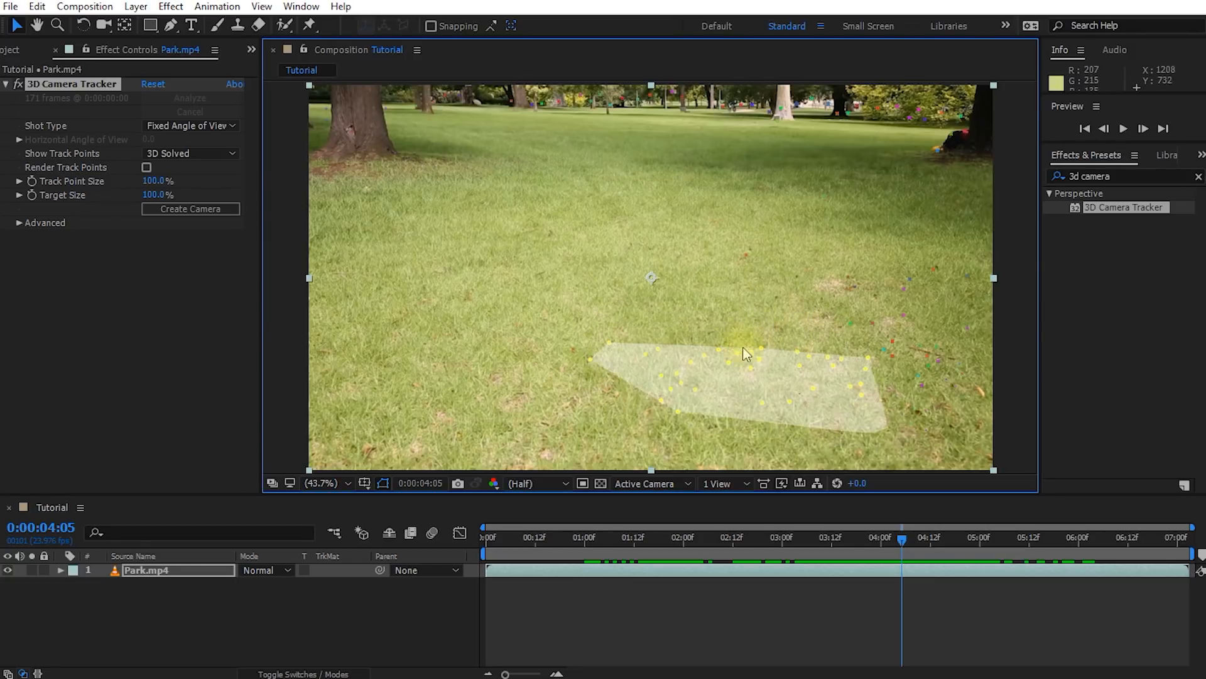
pyautogui.rightClick(756, 362)
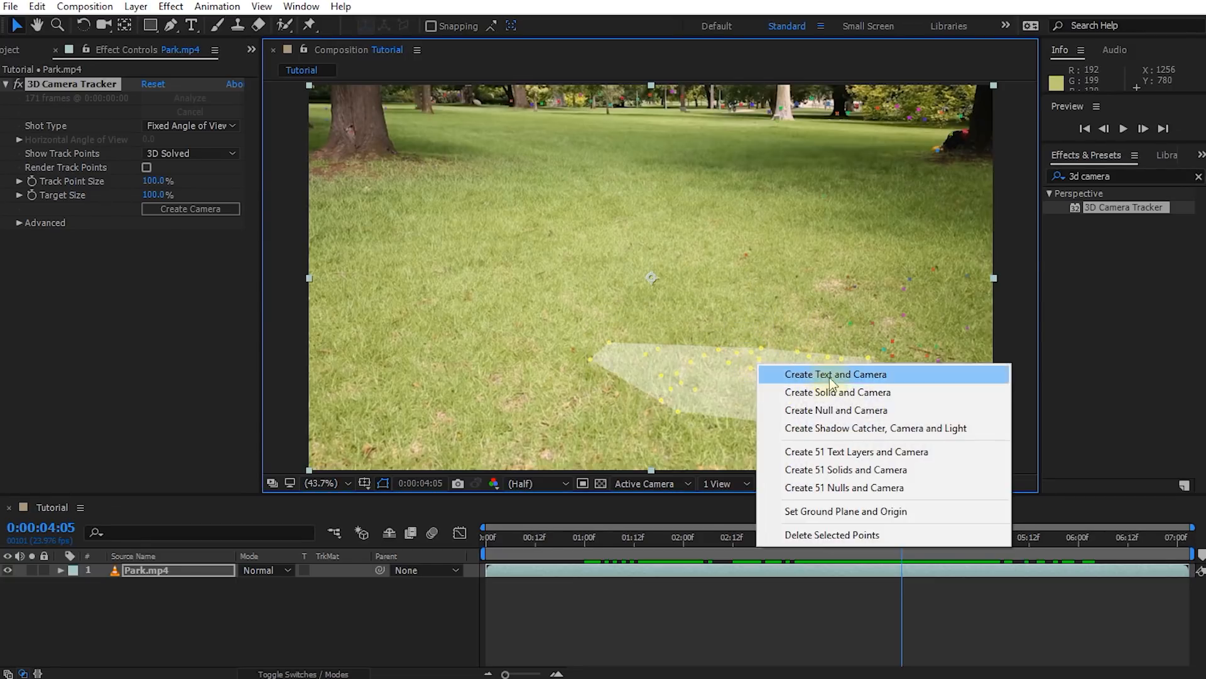
pyautogui.click(879, 394)
pyautogui.click(789, 635)
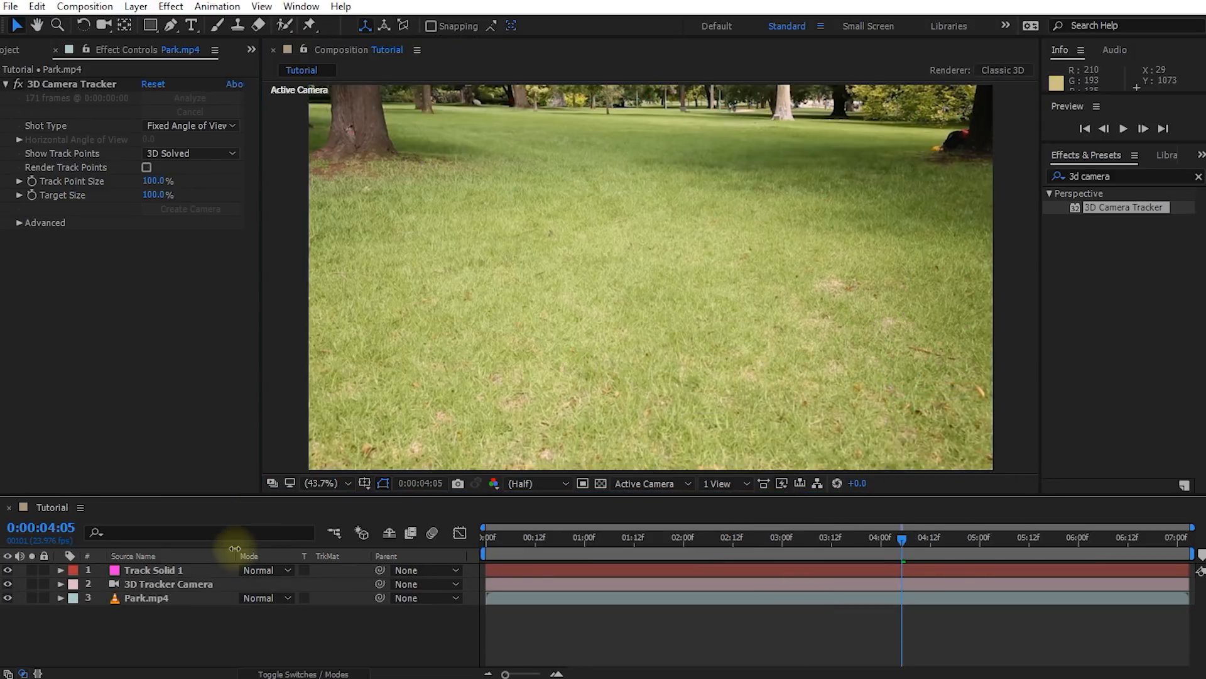
# Set the track solid's scale to 2593%
pyautogui.click(139, 570)
pyautogui.press('s')
pyautogui.moveTo(265, 583); pyautogui.dragTo(365, 583)
pyautogui.press('Return')
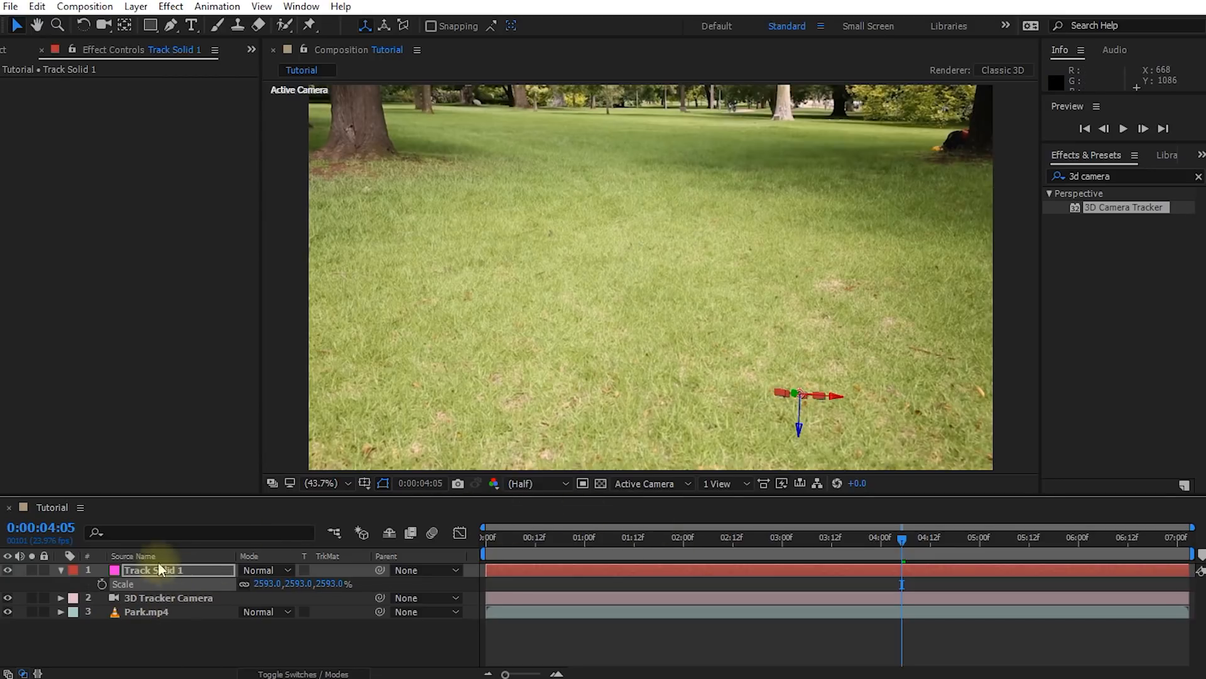
# Delete the track solid and the 3D tracker camera
pyautogui.press('Return')
pyautogui.keyDown('ctrl'); pyautogui.click(162, 599); pyautogui.keyUp('ctrl')
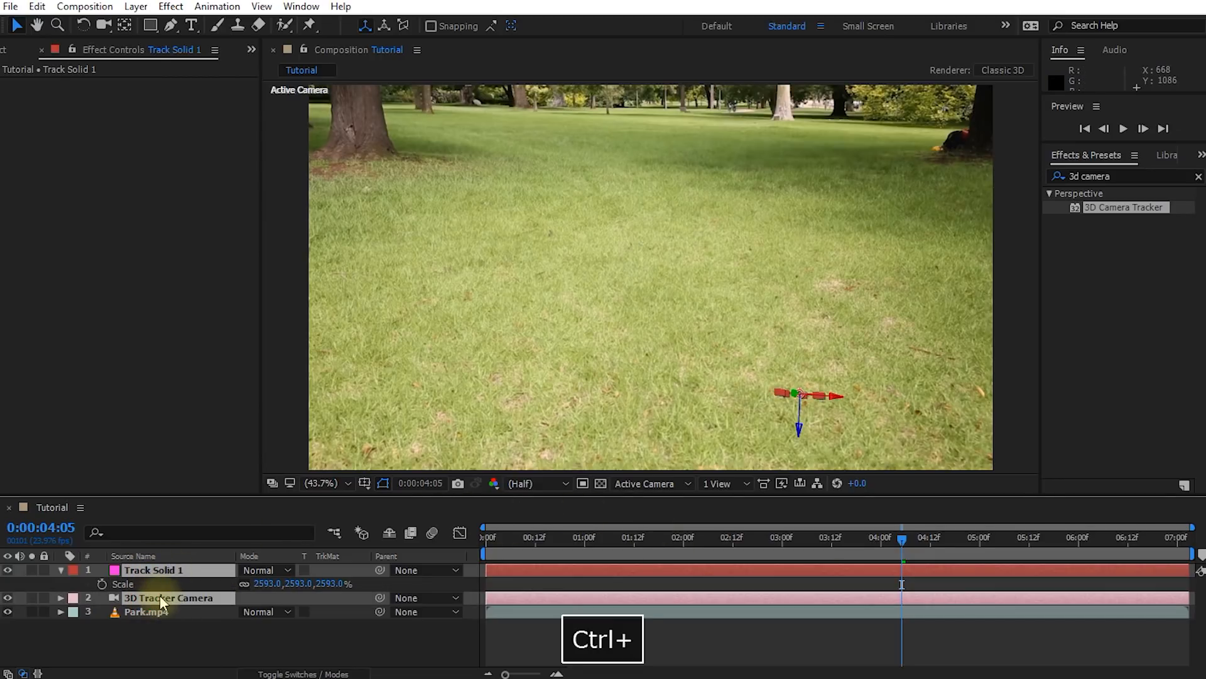
pyautogui.press('Delete')
# Set the solve method of Park.mp4's 3D Camera Tracker effect to Tripod Pan
pyautogui.click(170, 574)
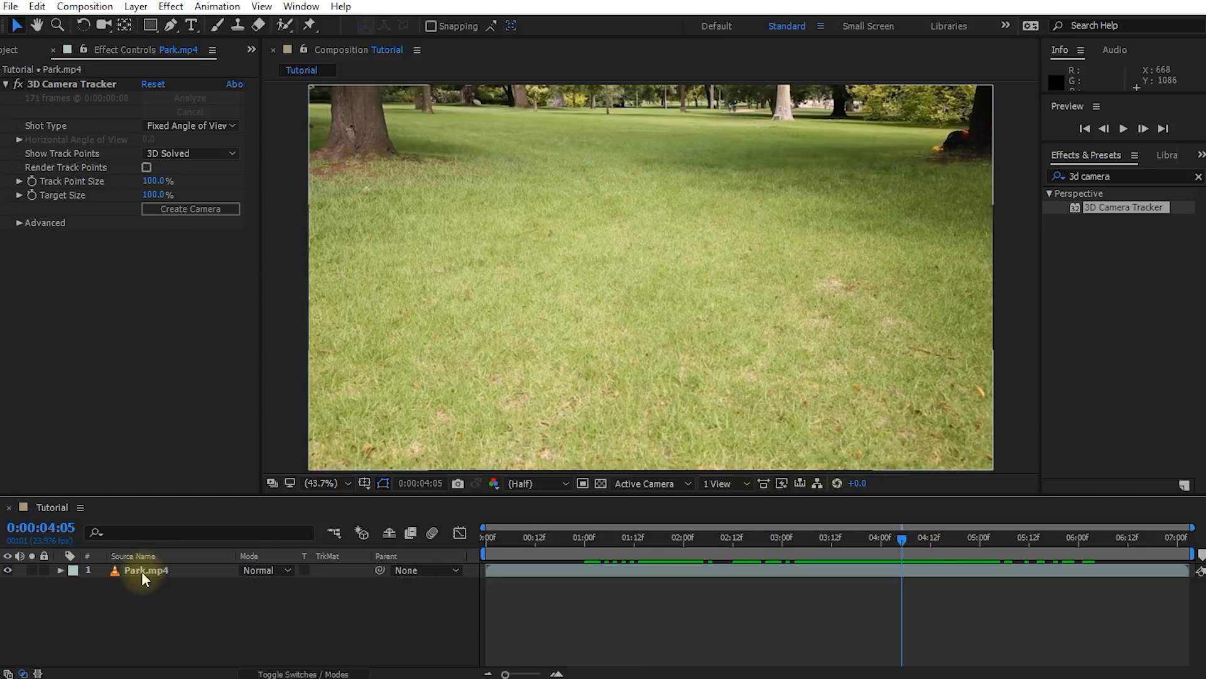
pyautogui.click(69, 85)
pyautogui.moveTo(902, 538); pyautogui.dragTo(605, 561)
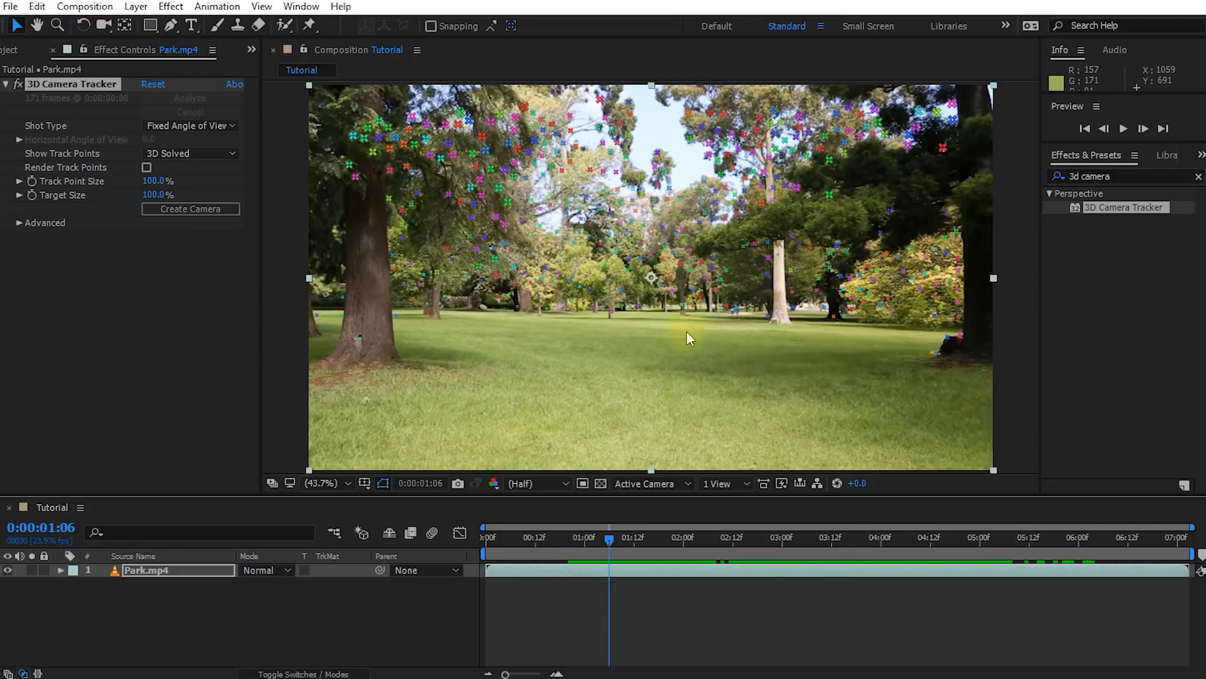
pyautogui.click(57, 88)
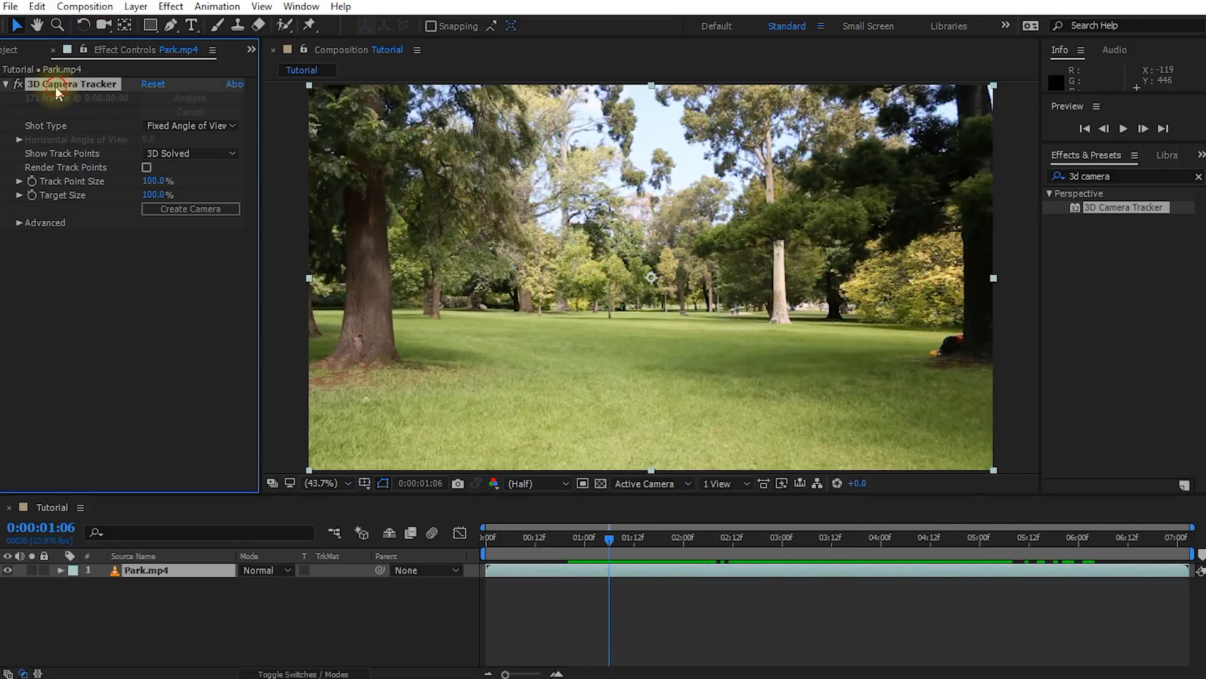
pyautogui.click(23, 223)
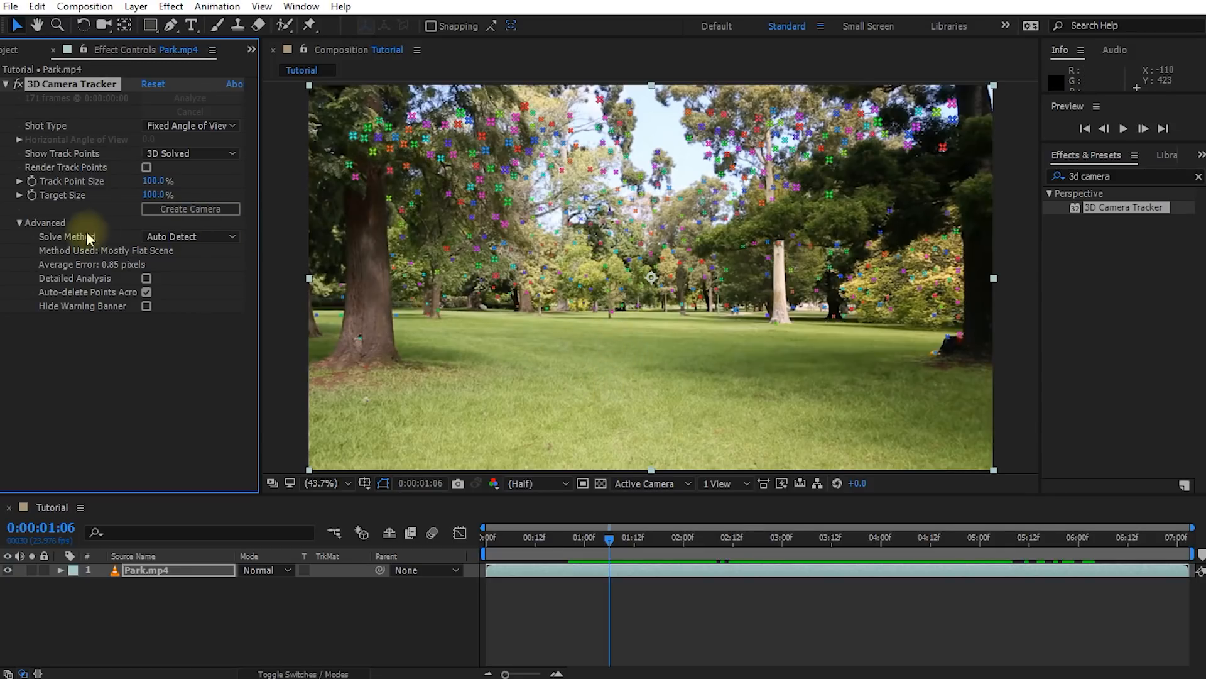
pyautogui.click(233, 238)
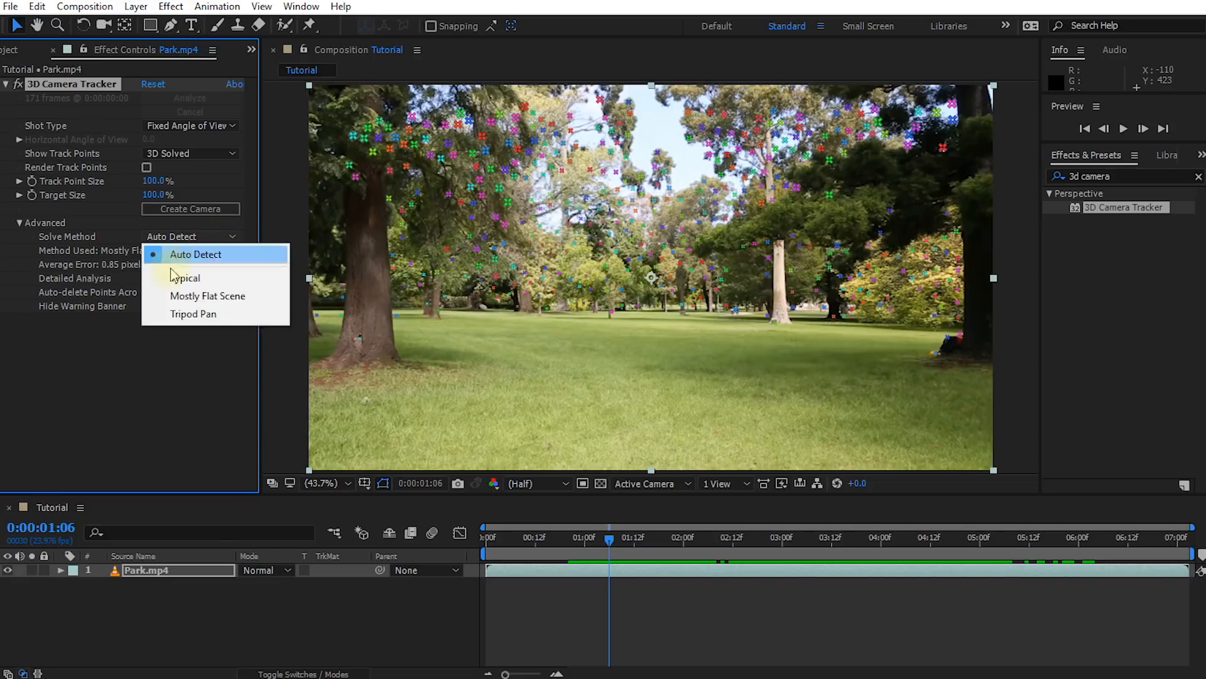
pyautogui.click(236, 315)
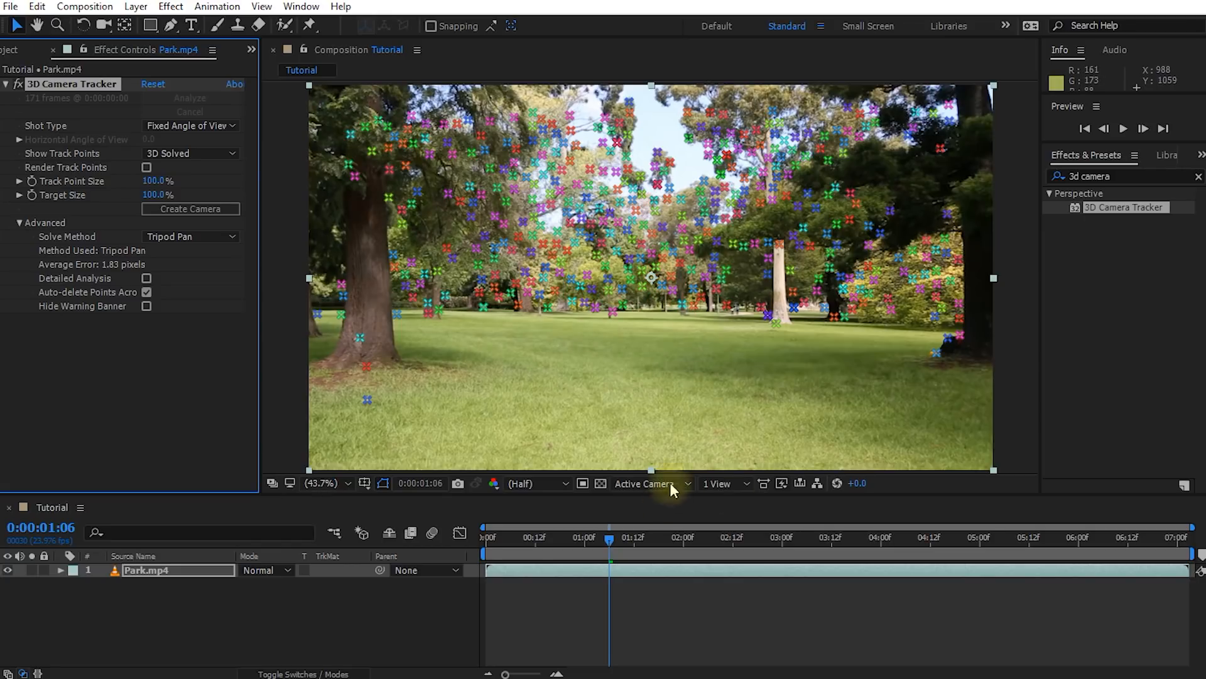
# Create a solid and camera at 0:00:01:03 from three ground track points: near the large tree, at the distant lawn edge and by the shaded trunk
pyautogui.moveTo(612, 538)
pyautogui.mouseDown()
pyautogui.moveTo(1112, 542)
pyautogui.moveTo(587, 549)
pyautogui.moveTo(684, 549)
pyautogui.moveTo(598, 545)
pyautogui.mouseUp()
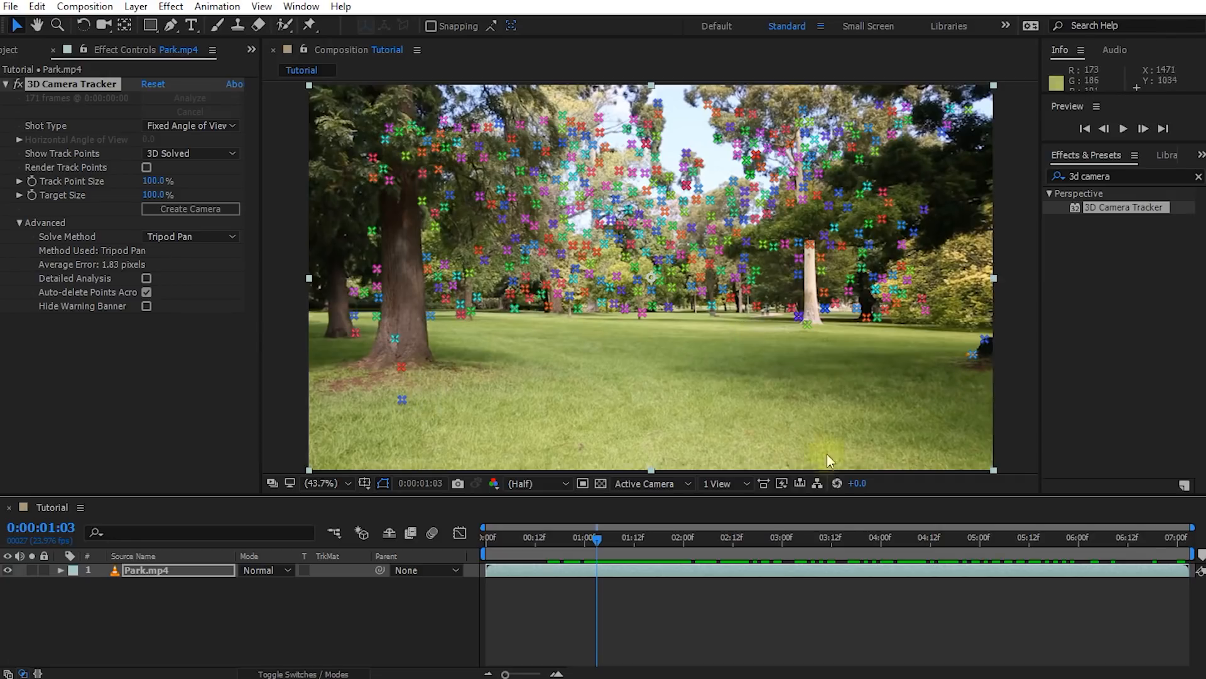
pyautogui.click(399, 400)
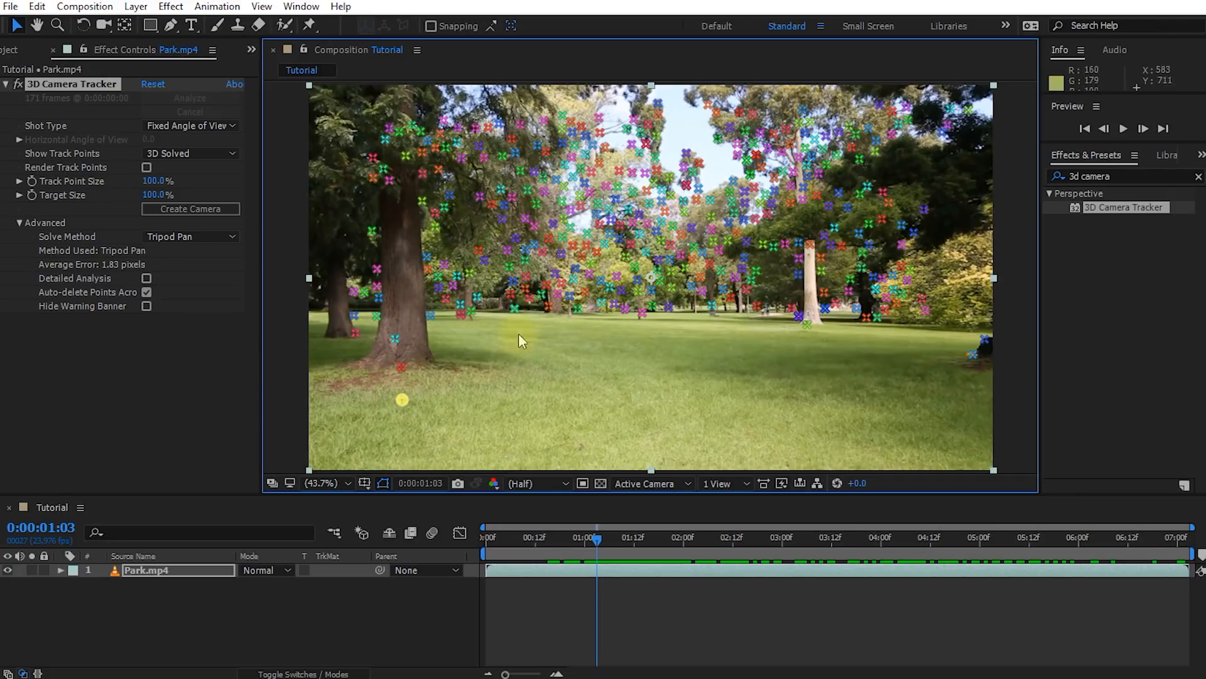
pyautogui.keyDown('shift'); pyautogui.click(640, 314); pyautogui.keyUp('shift')
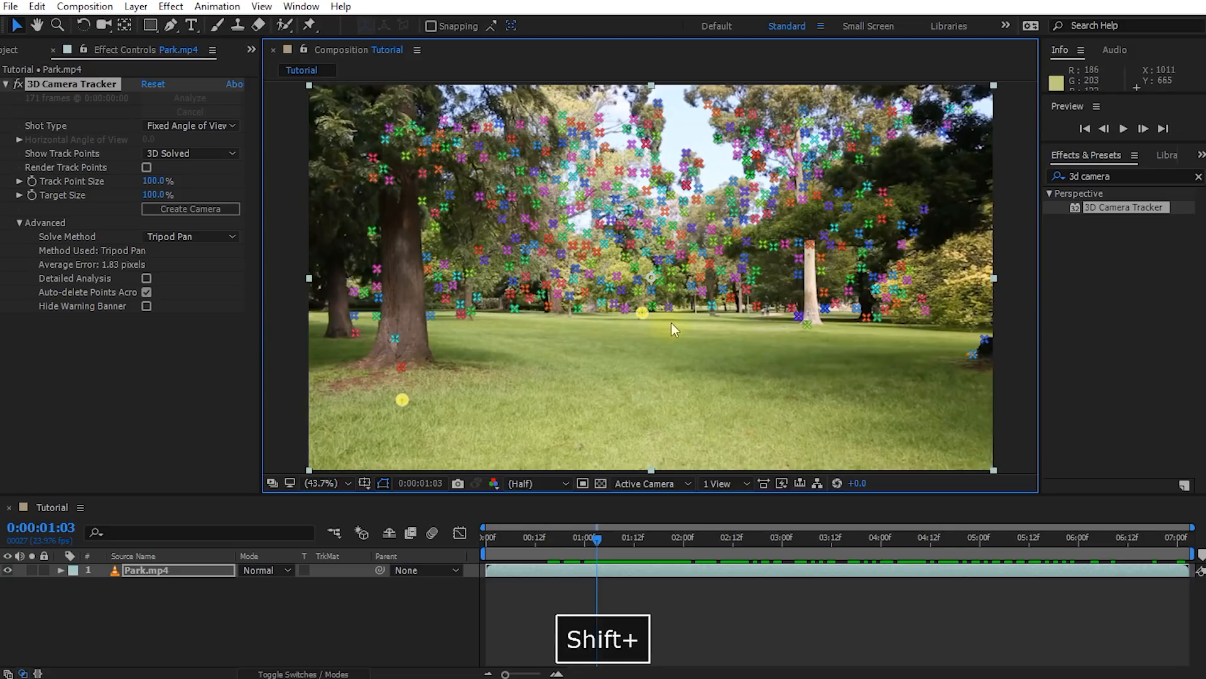
pyautogui.keyDown('shift'); pyautogui.click(974, 356); pyautogui.keyUp('shift')
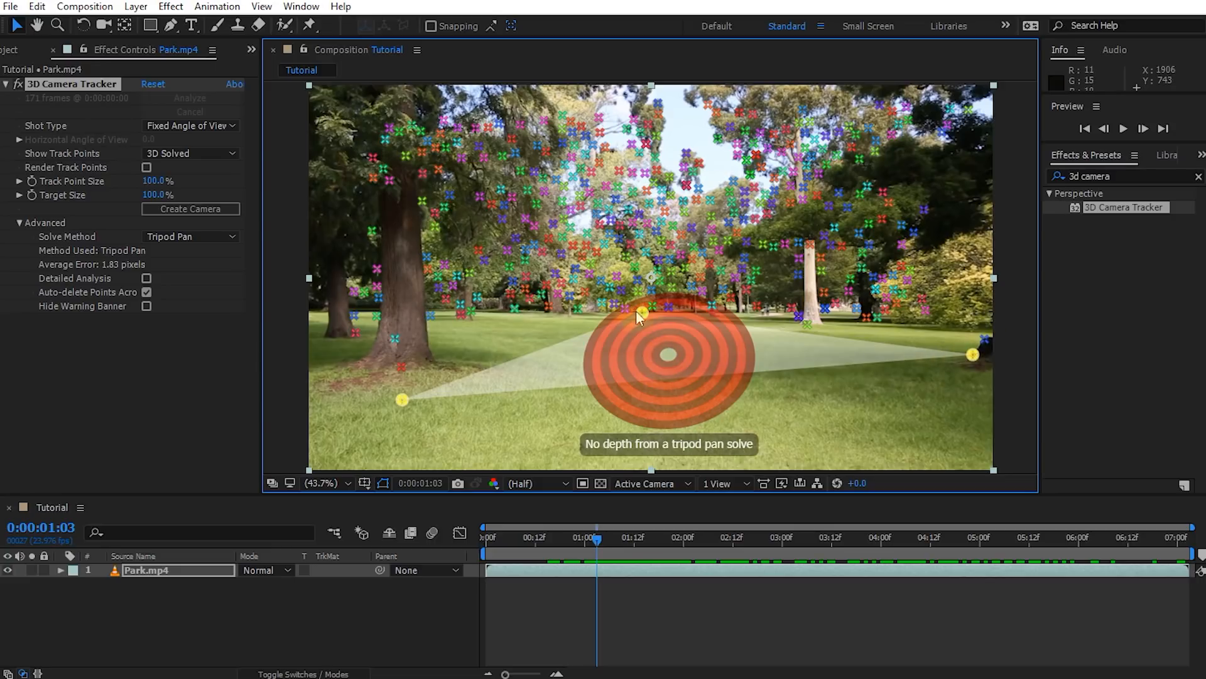
pyautogui.rightClick(974, 354)
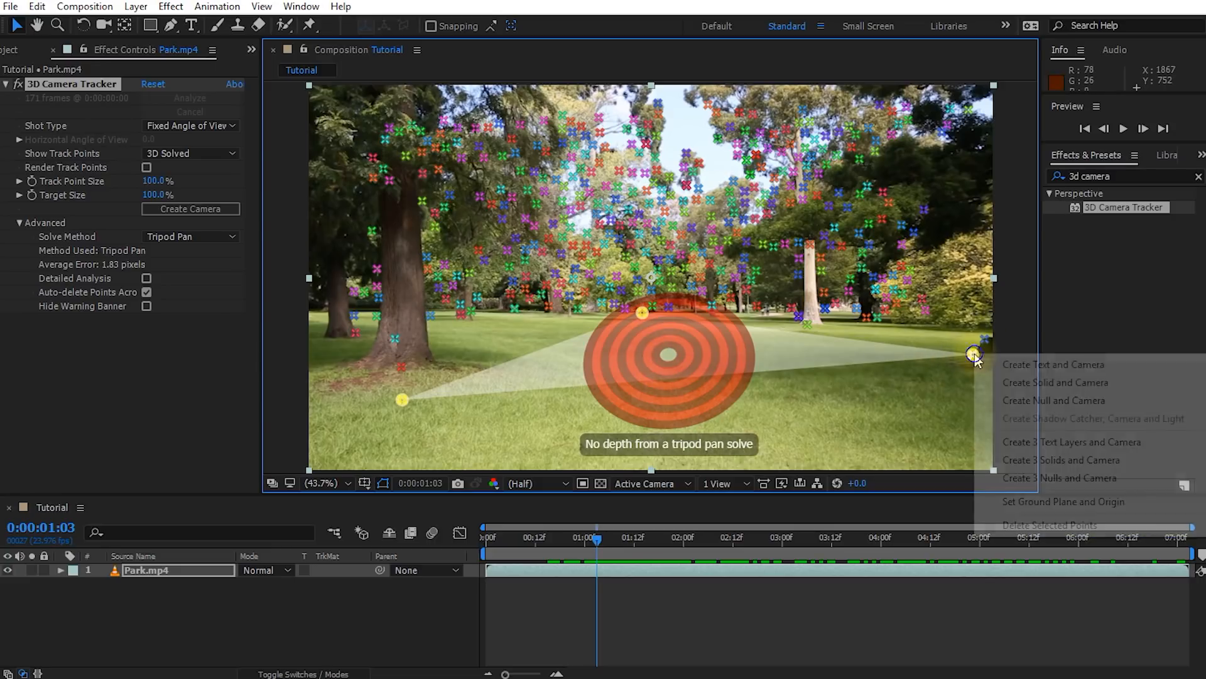
pyautogui.click(1014, 383)
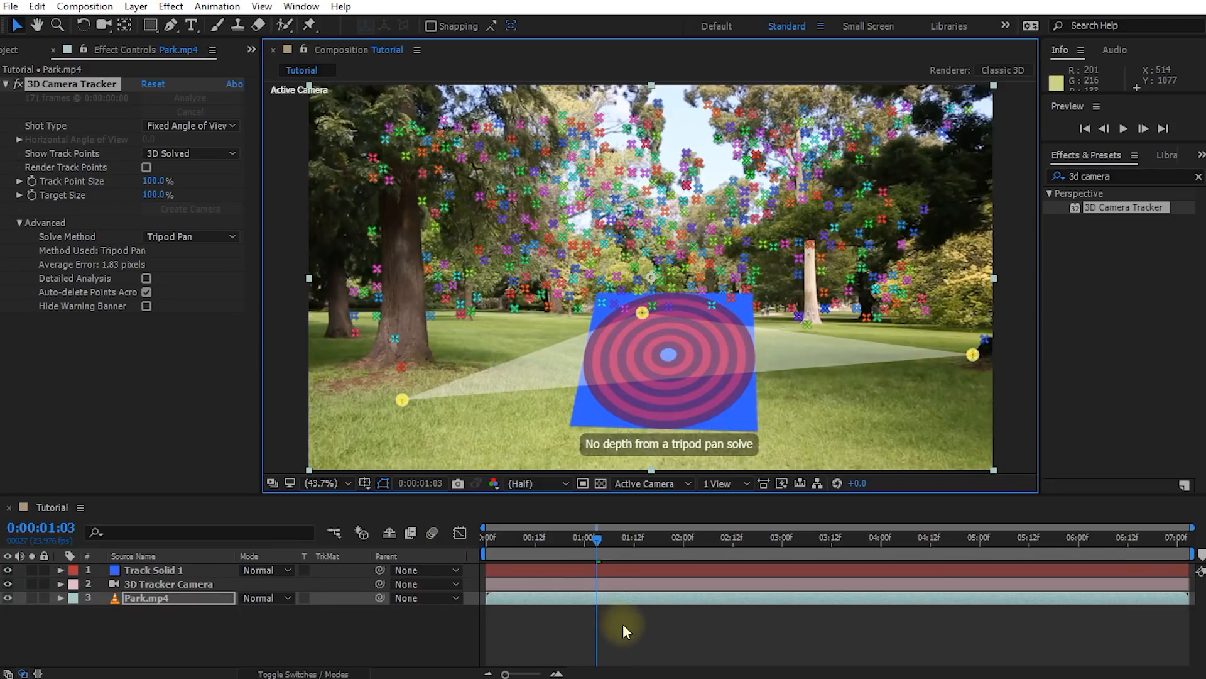
pyautogui.click(619, 624)
# Rotate the track solid to an orientation of about 277.1°, 4.1°, 9.6° so it lies along the grass at the first frame
pyautogui.moveTo(590, 541); pyautogui.dragTo(589, 506)
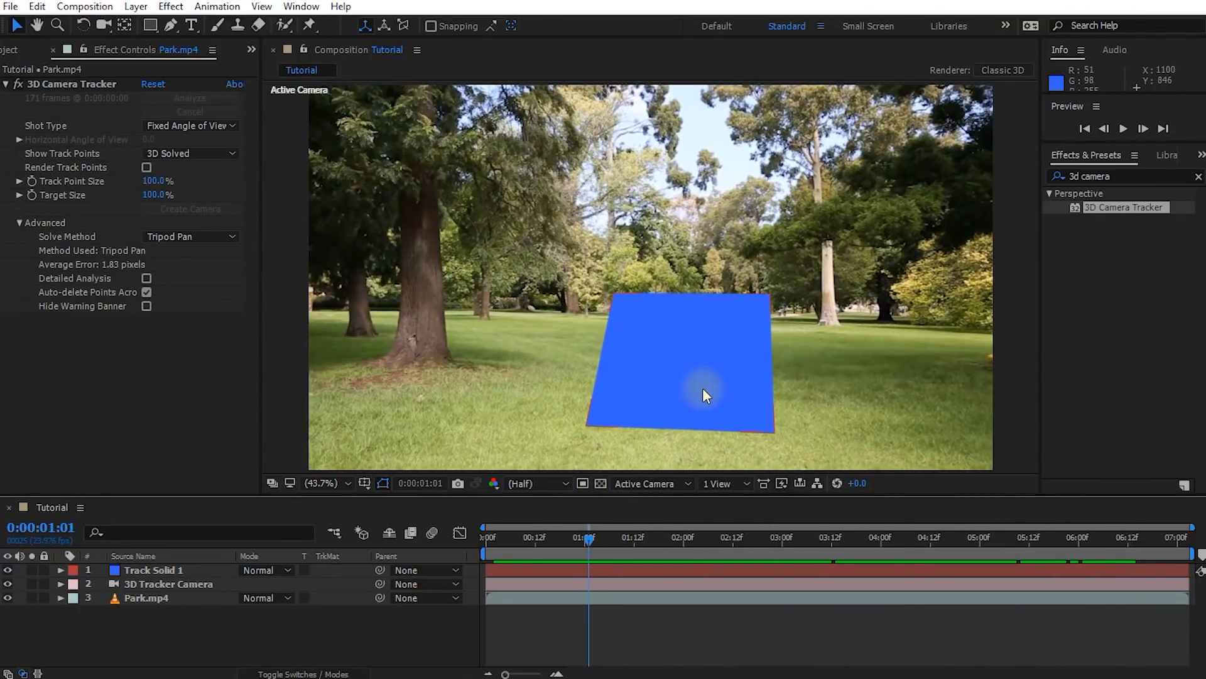
pyautogui.click(146, 569)
pyautogui.press('w')
pyautogui.moveTo(722, 357); pyautogui.dragTo(690, 322)
pyautogui.moveTo(587, 538); pyautogui.dragTo(470, 549)
pyautogui.moveTo(639, 310); pyautogui.dragTo(645, 327)
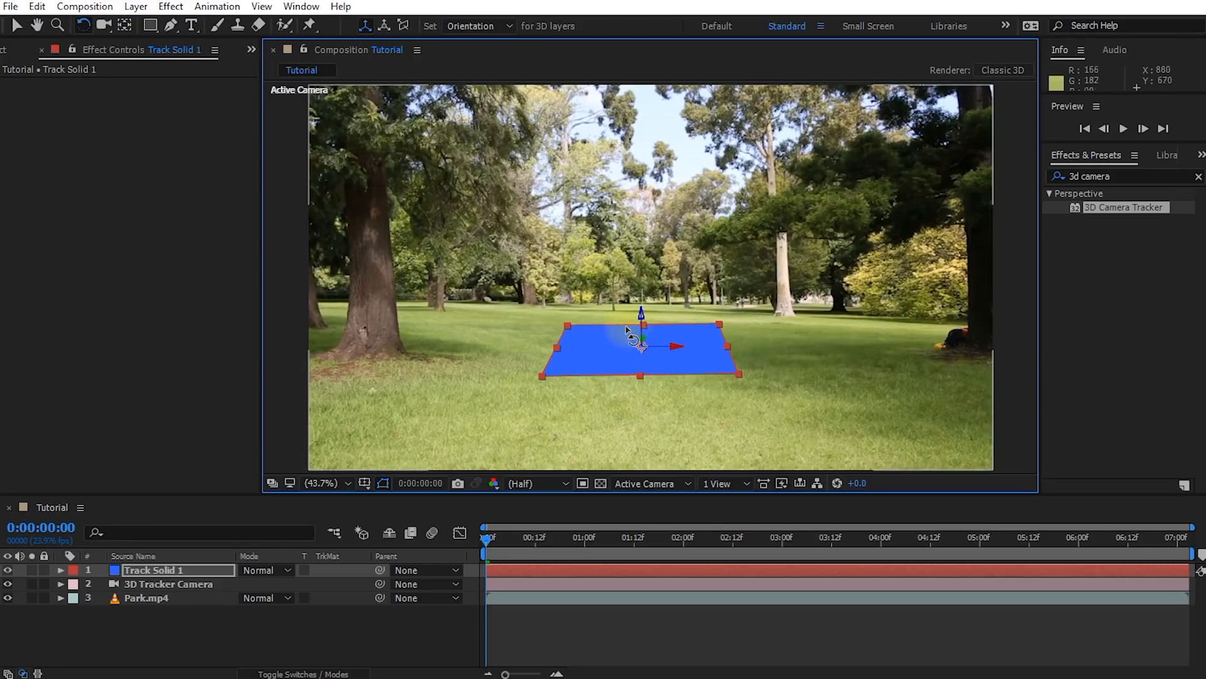
# Show the track solid's rotation properties and fine-tune its orientation to about 272.6°, 2.5°, 9.8° to match the ground plane
pyautogui.click(143, 569)
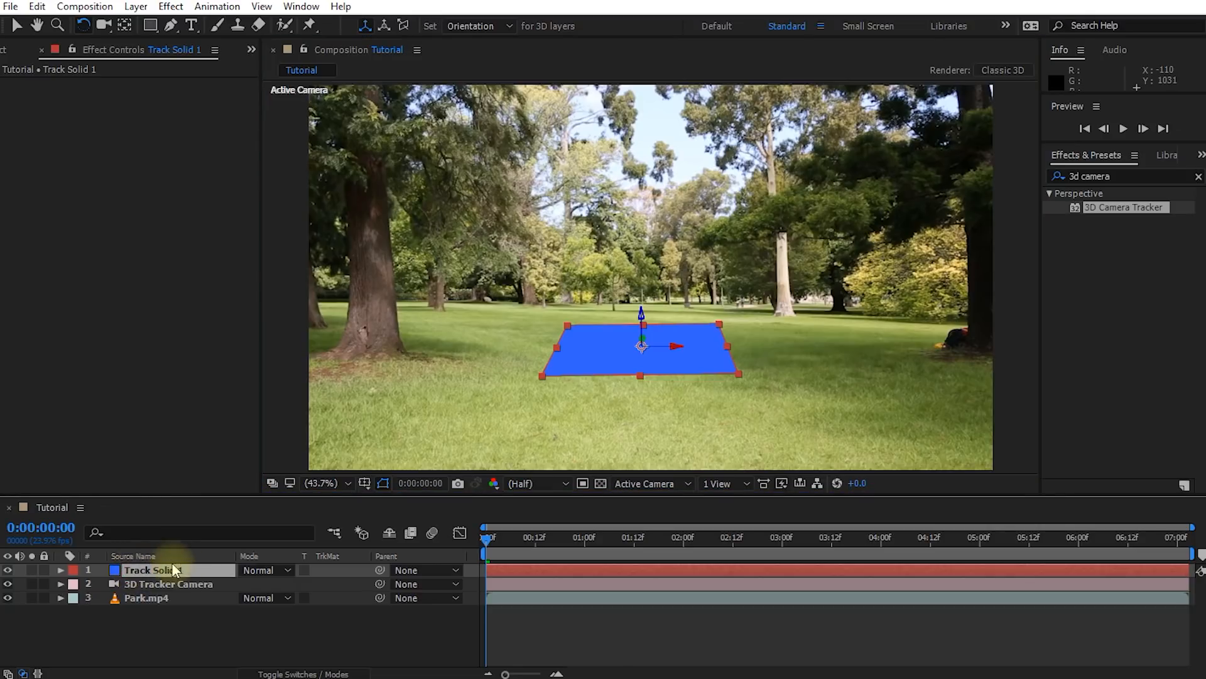
pyautogui.press('r')
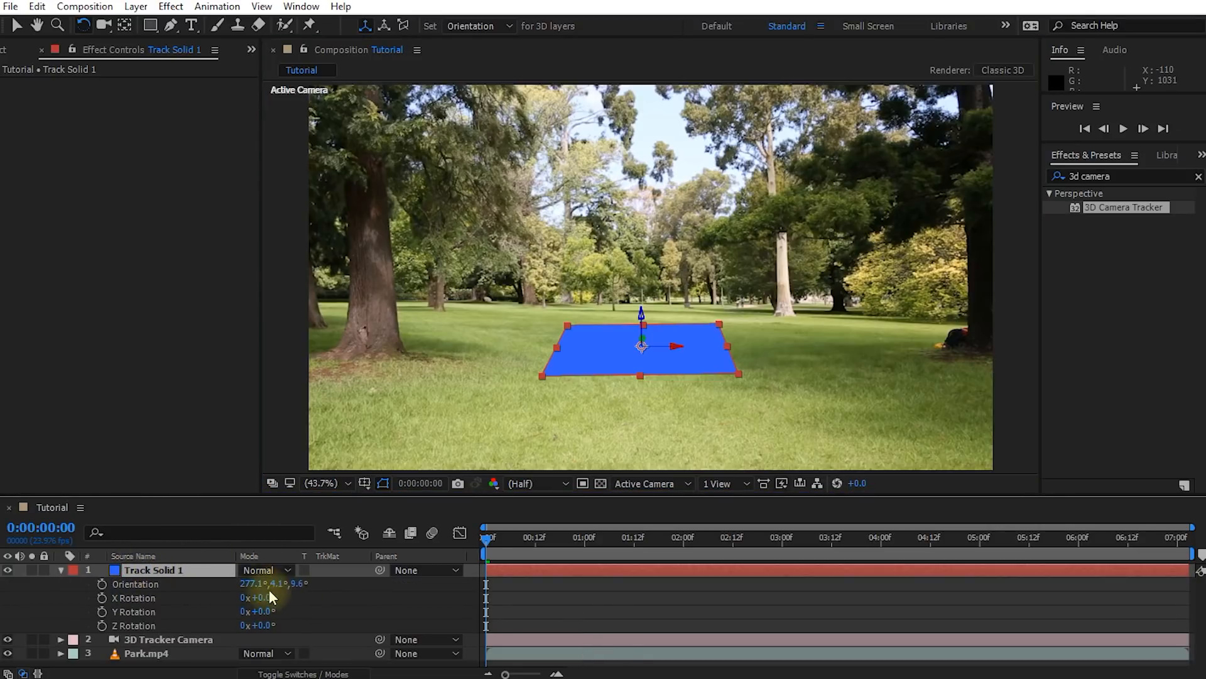
pyautogui.moveTo(274, 584)
pyautogui.mouseDown()
pyautogui.moveTo(286, 584)
pyautogui.moveTo(260, 586)
pyautogui.mouseUp()
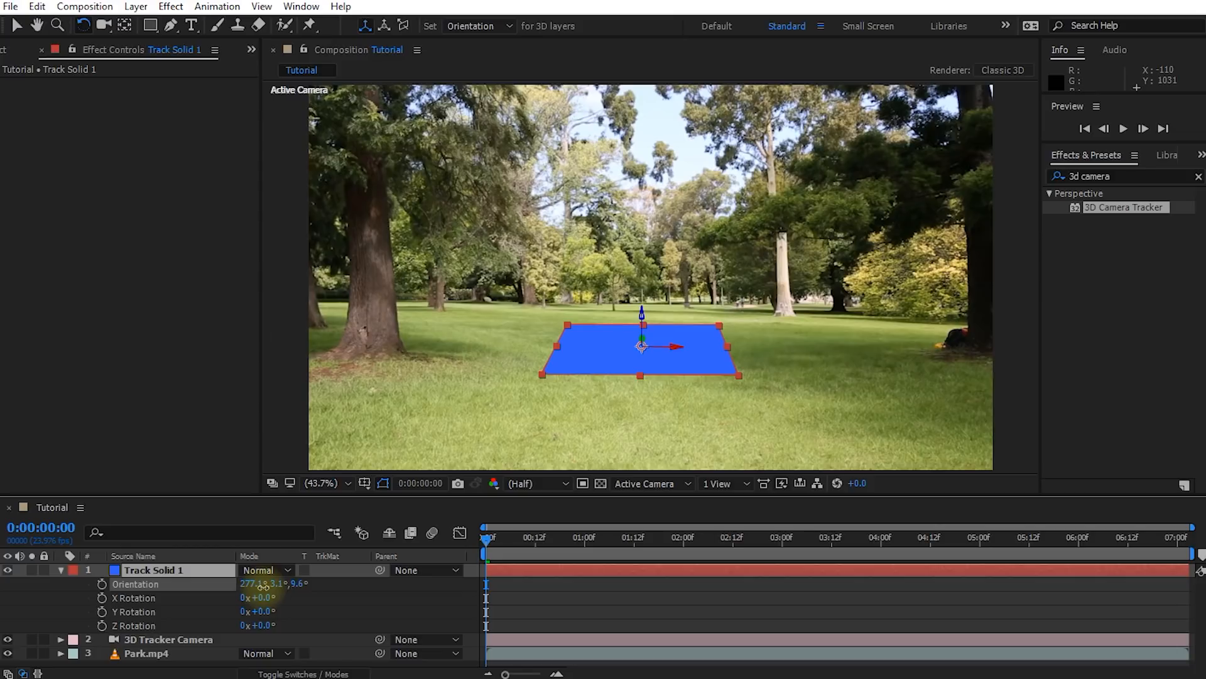
pyautogui.click(583, 615)
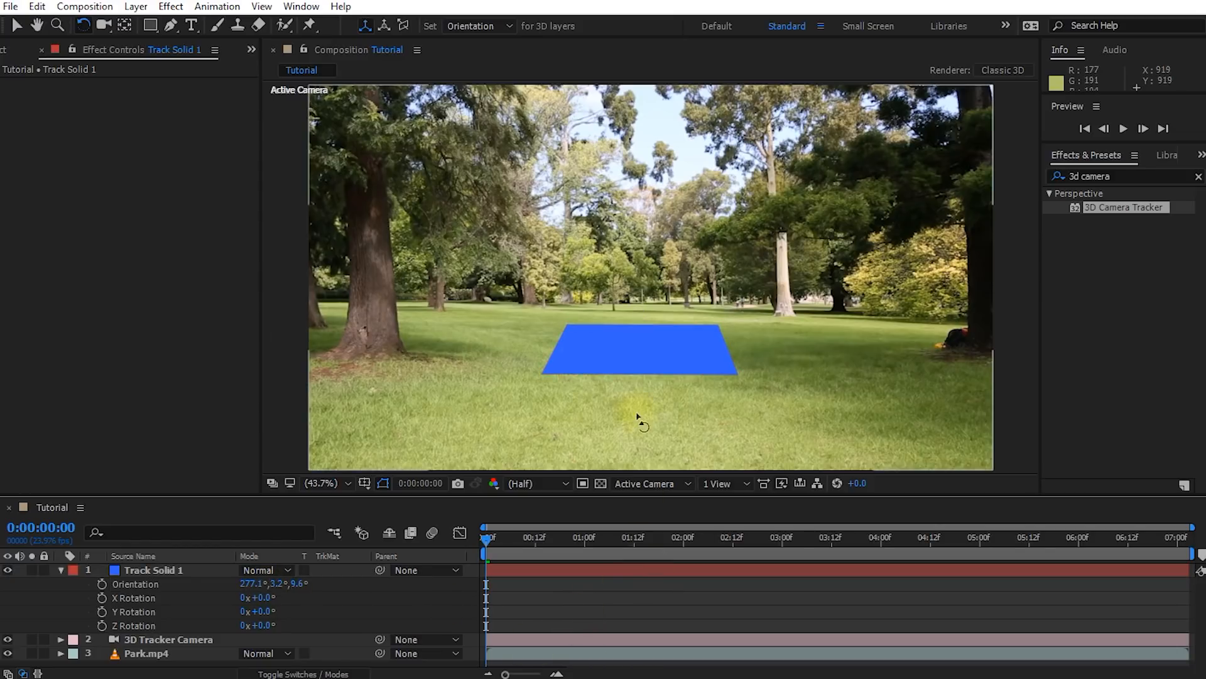
pyautogui.click(642, 356)
pyautogui.moveTo(675, 346); pyautogui.dragTo(675, 345)
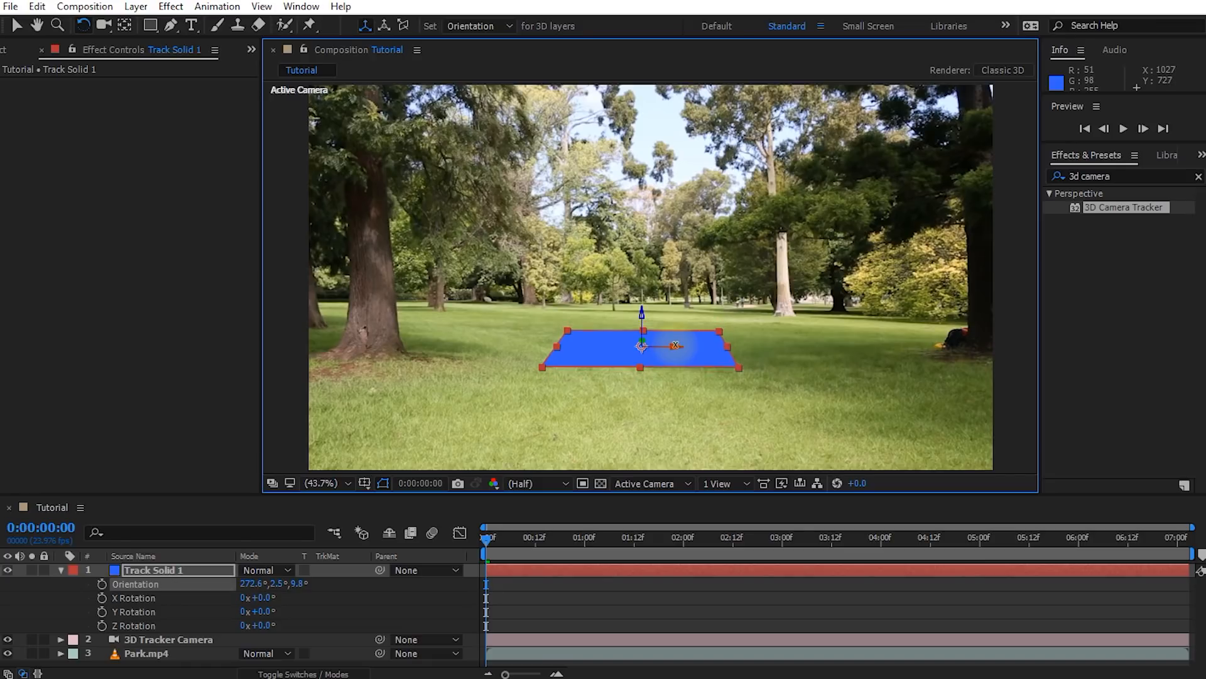
# Create a new composition named Grid Comp, 3000 px wide with the 16:9 aspect ratio locked
pyautogui.moveTo(492, 542)
pyautogui.mouseDown()
pyautogui.moveTo(928, 532)
pyautogui.moveTo(487, 542)
pyautogui.mouseUp()
pyautogui.click(528, 593)
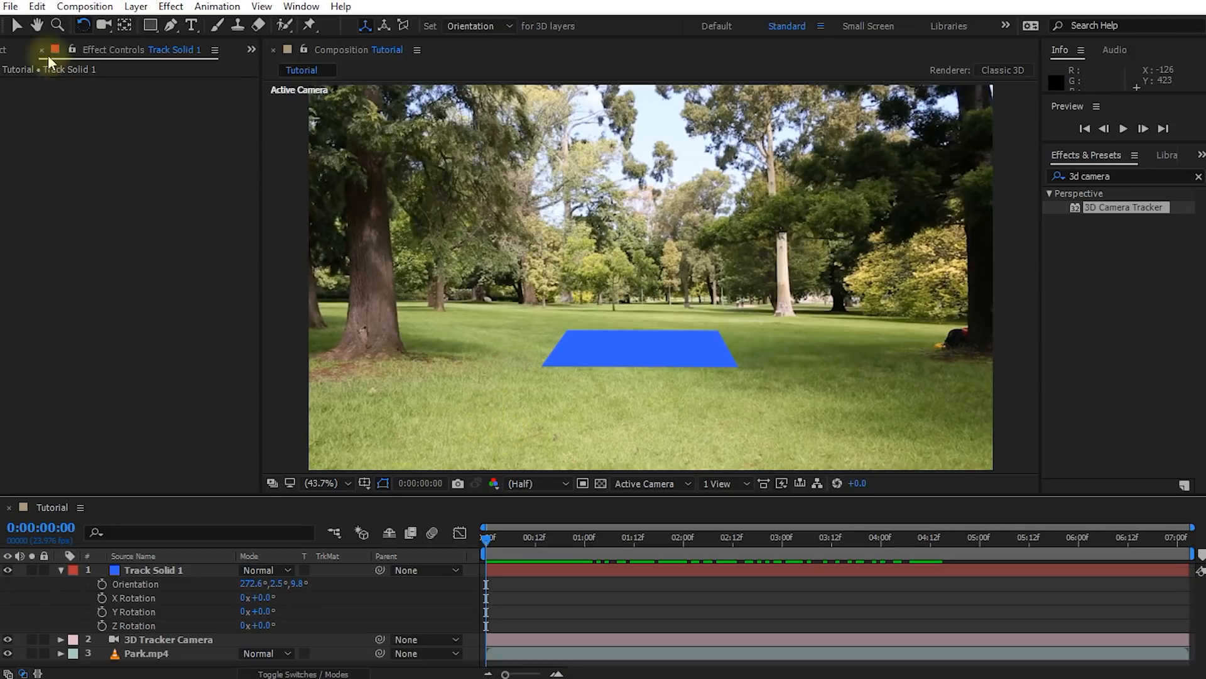
pyautogui.click(9, 49)
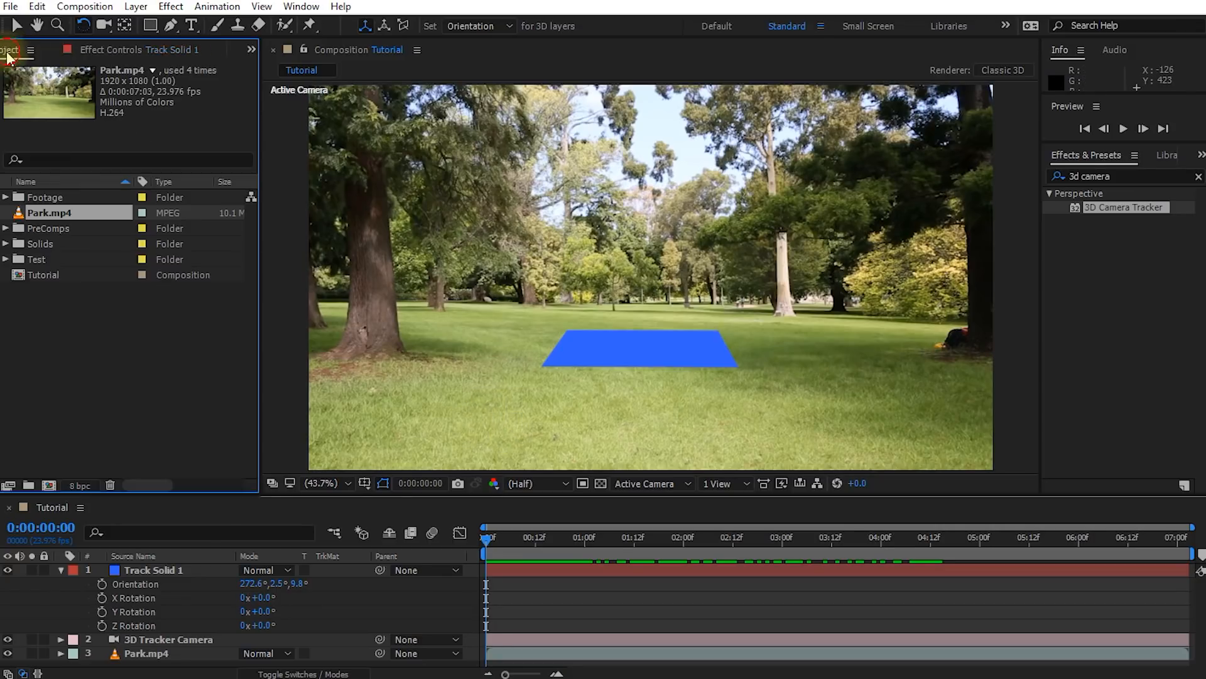
pyautogui.click(49, 485)
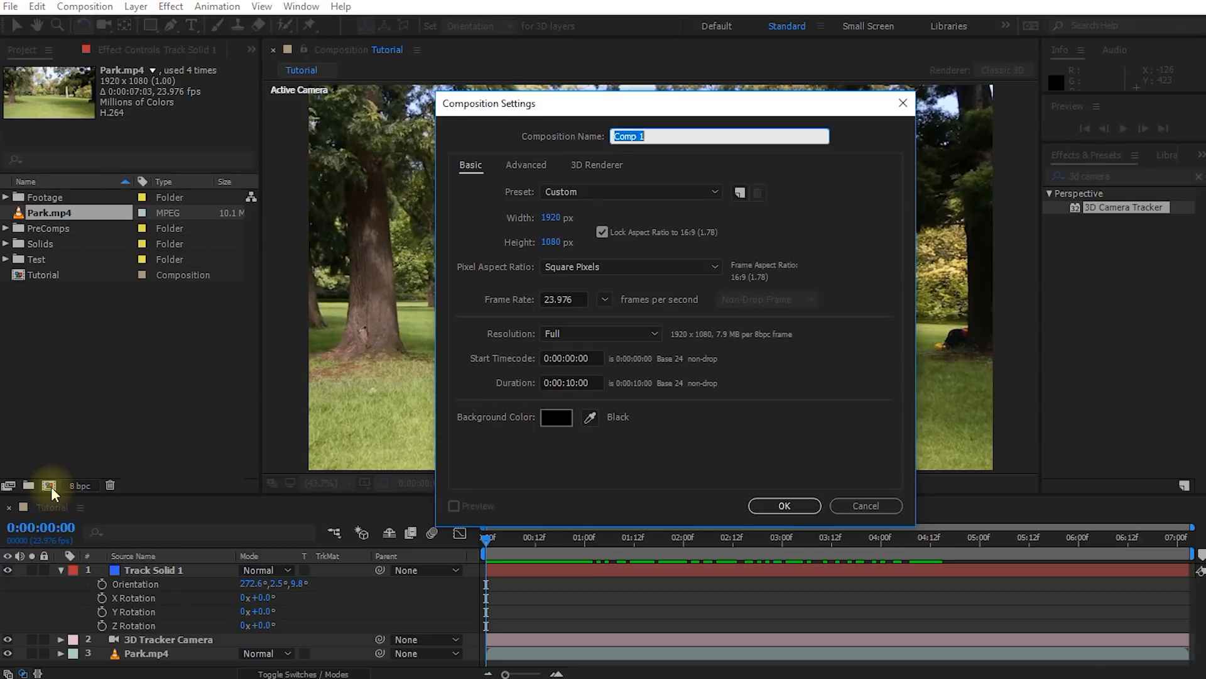
pyautogui.write('Grid Comp')
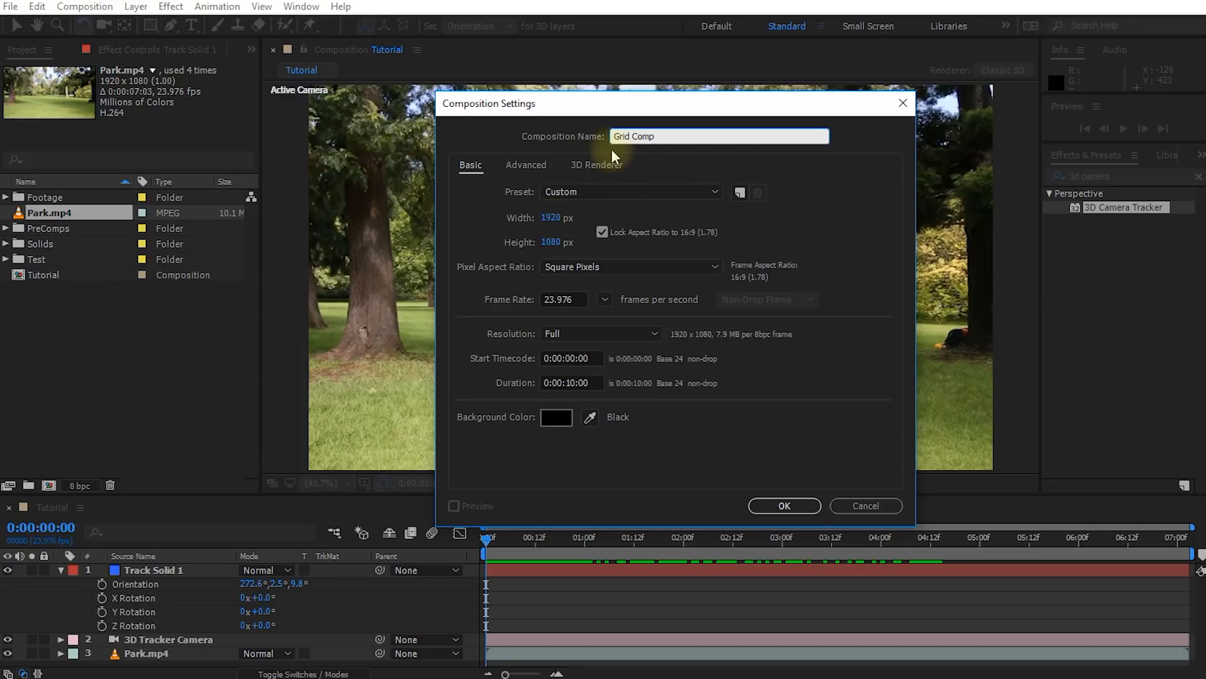
pyautogui.moveTo(637, 102); pyautogui.dragTo(807, 106)
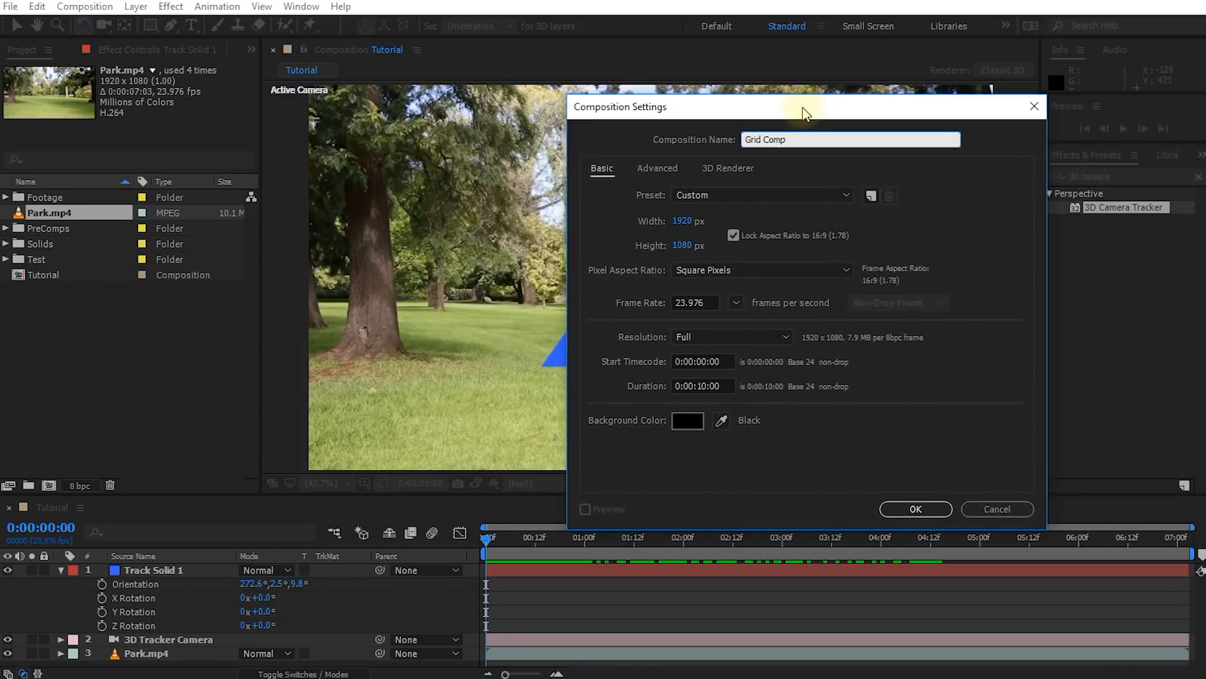
pyautogui.click(685, 223)
pyautogui.write('300')
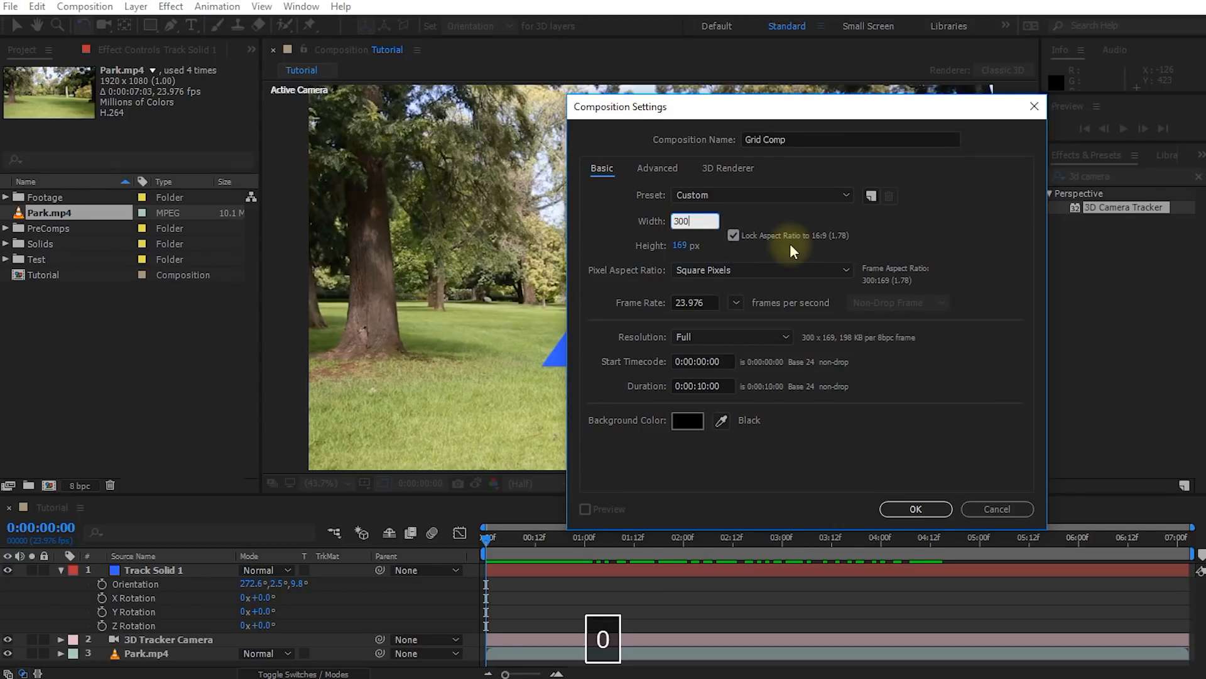
pyautogui.write('0')
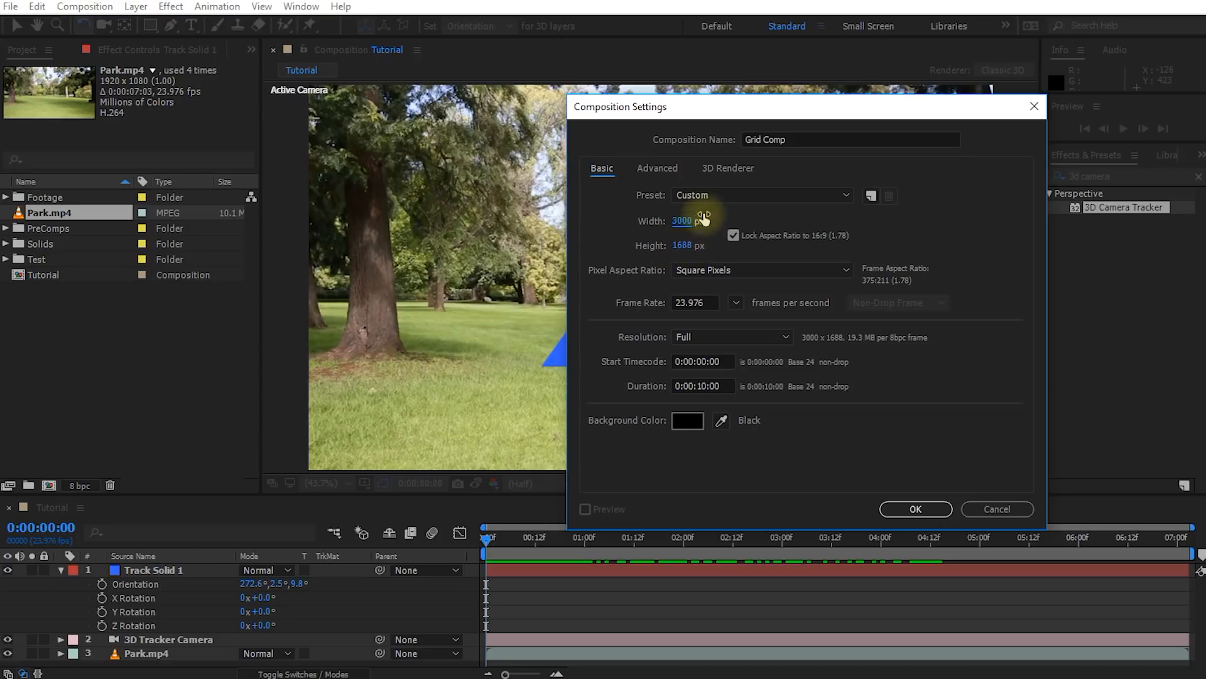
pyautogui.click(905, 510)
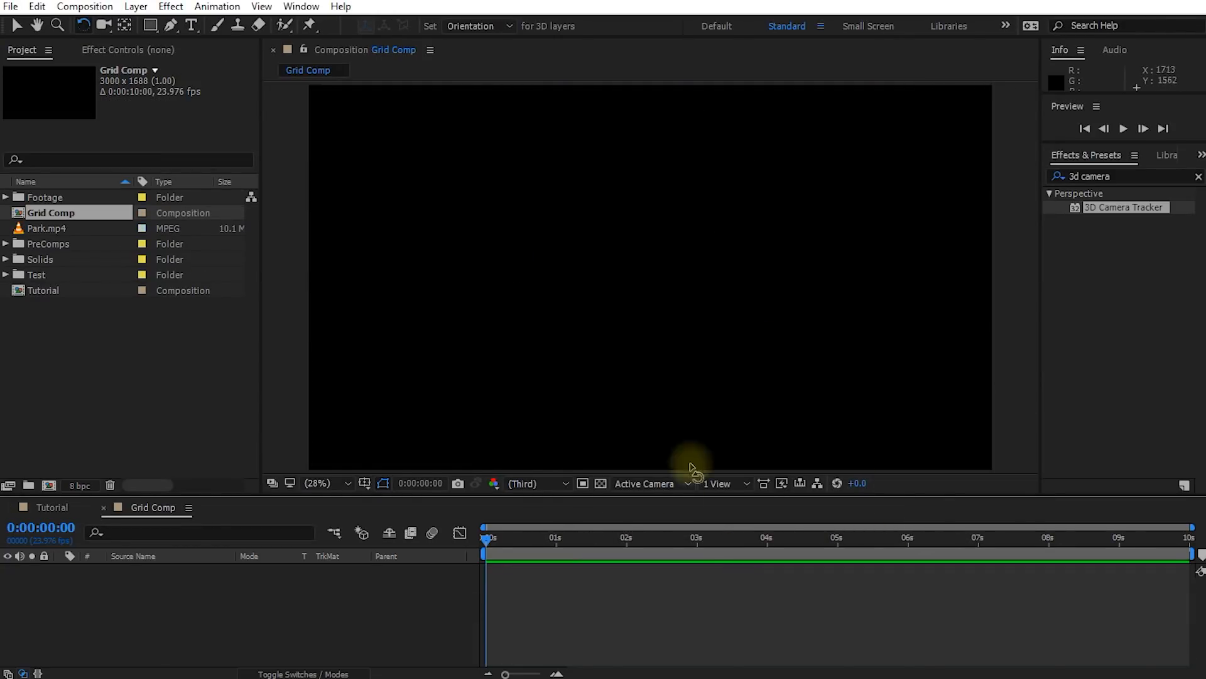
# Add a black (000000) solid named Grid to Grid Comp at the composition's full size
pyautogui.rightClick(138, 577)
pyautogui.moveTo(301, 399)
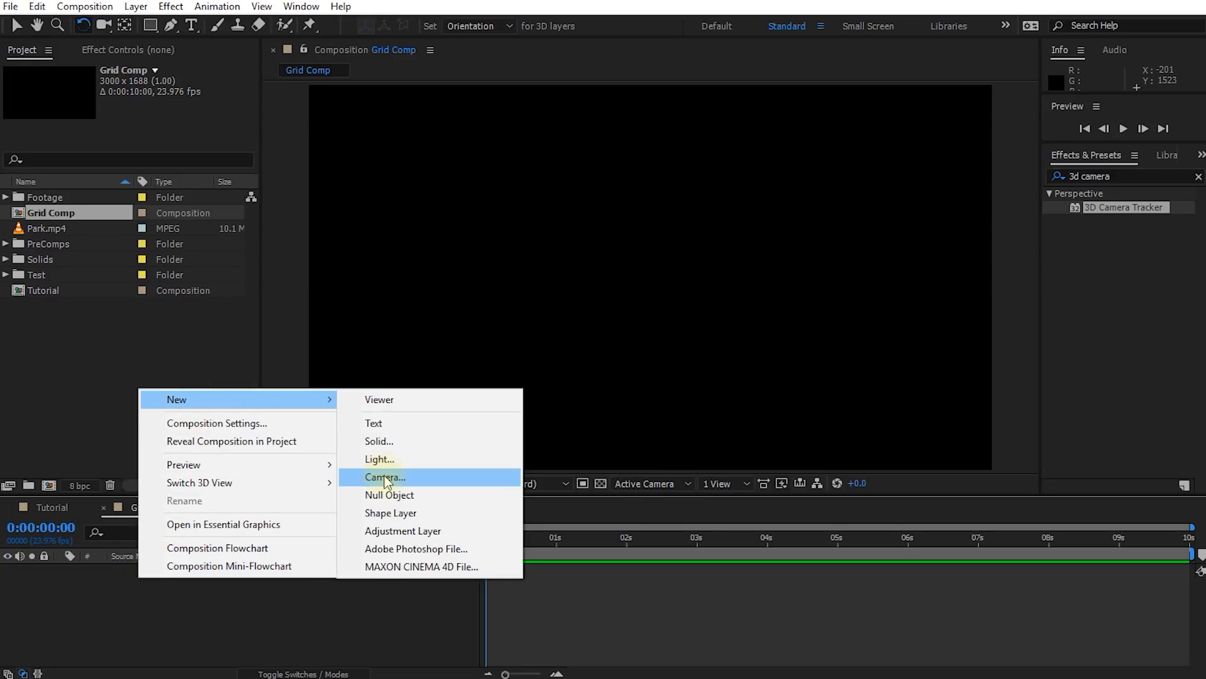
pyautogui.click(380, 441)
pyautogui.write('Grid')
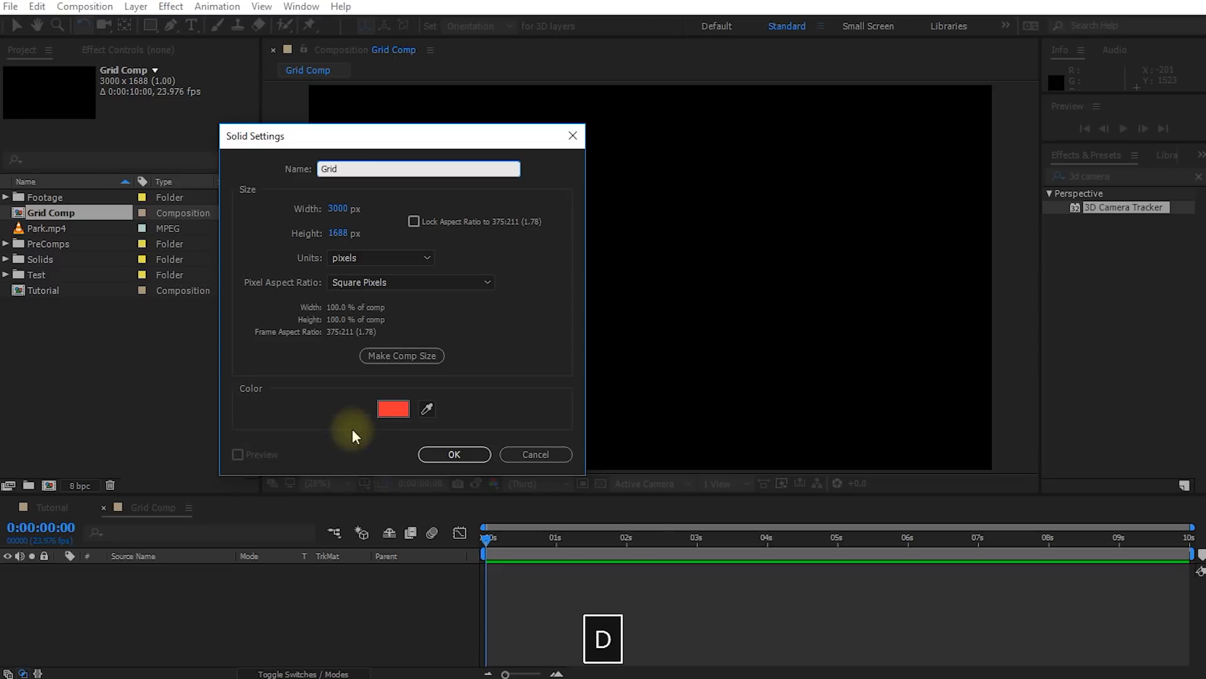
pyautogui.click(393, 409)
pyautogui.write('000000')
pyautogui.click(1033, 341)
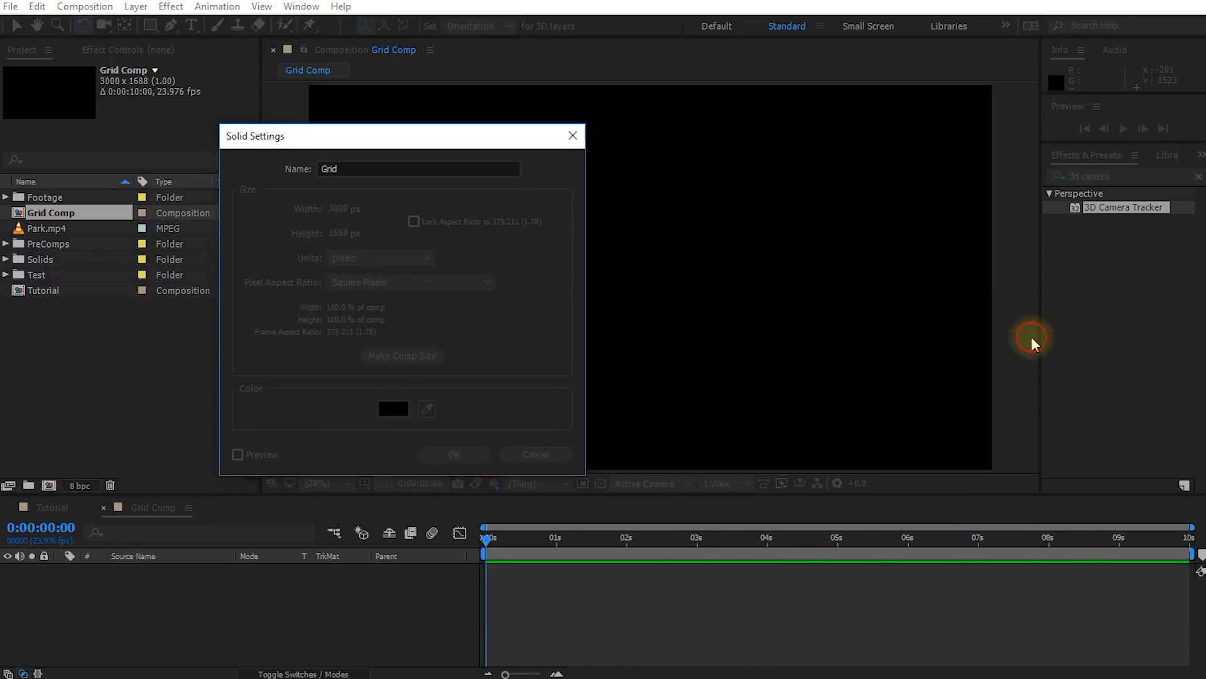
pyautogui.click(454, 453)
# Find the Generate category's Grid effect and apply it to the Grid solid
pyautogui.click(198, 576)
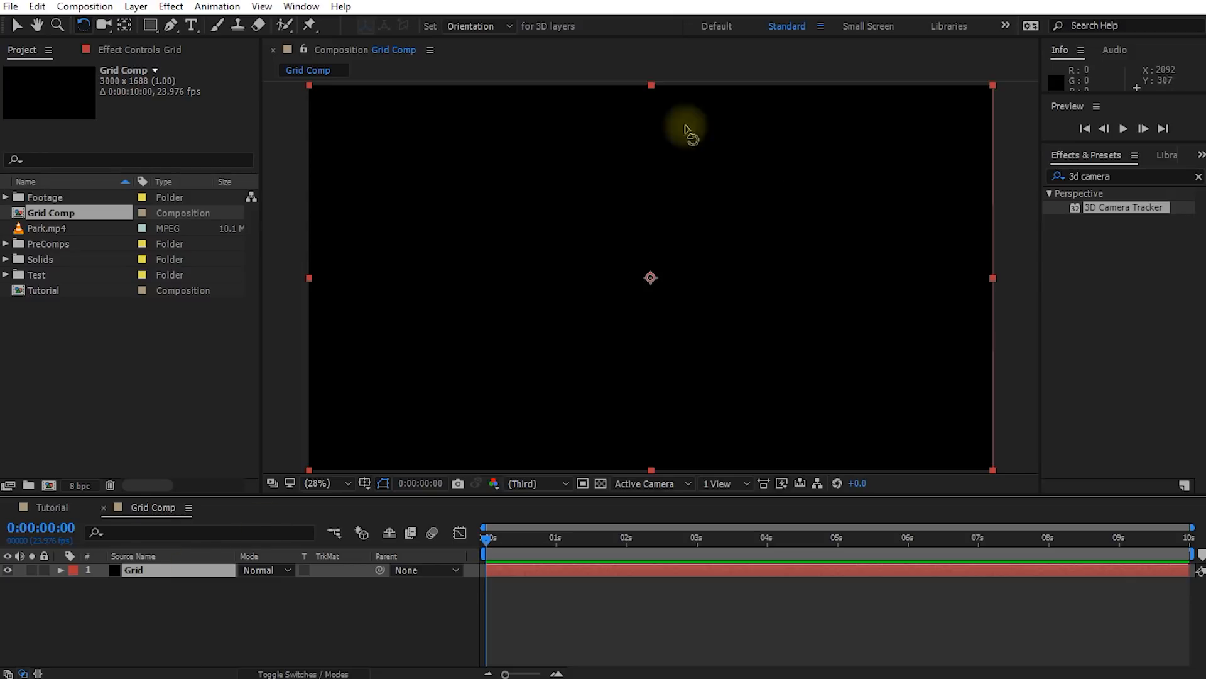
pyautogui.press('v')
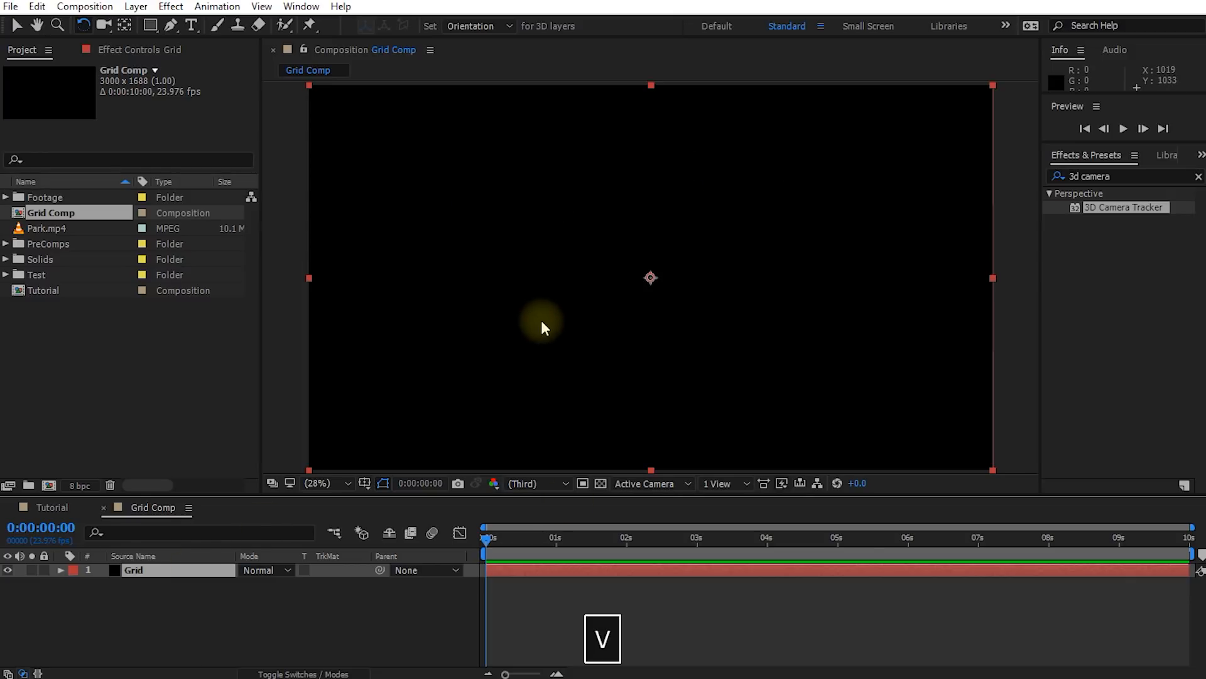
pyautogui.click(1128, 176)
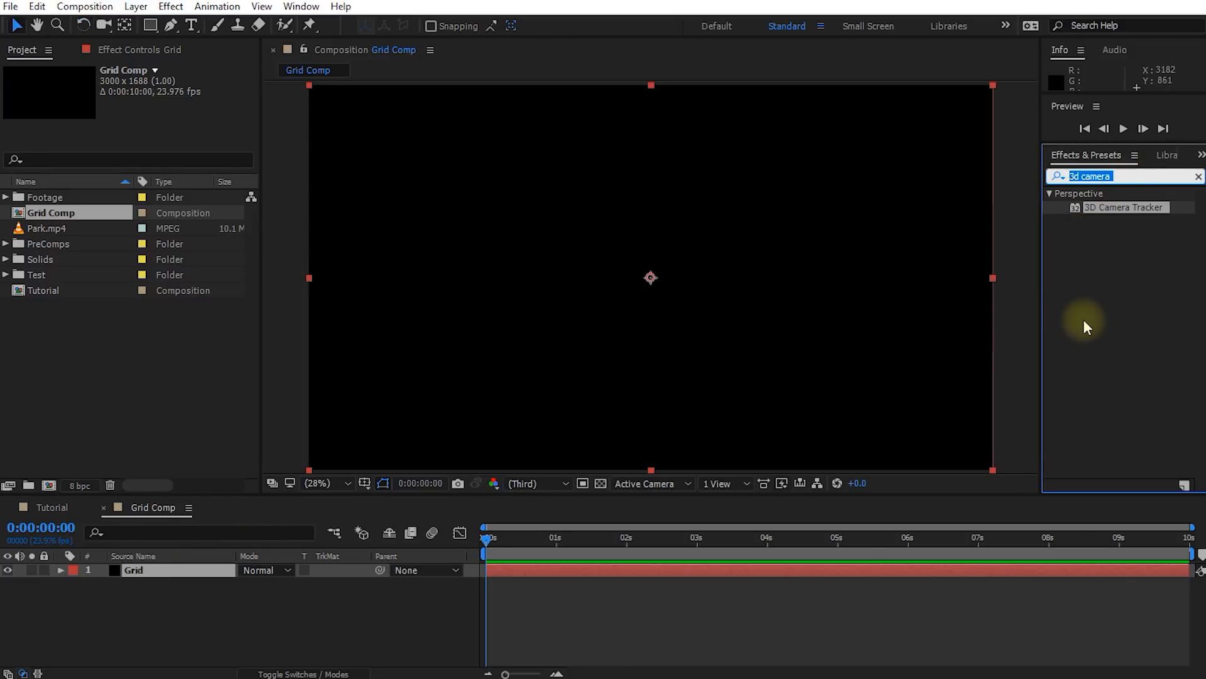
pyautogui.write('grid')
pyautogui.doubleClick(1094, 401)
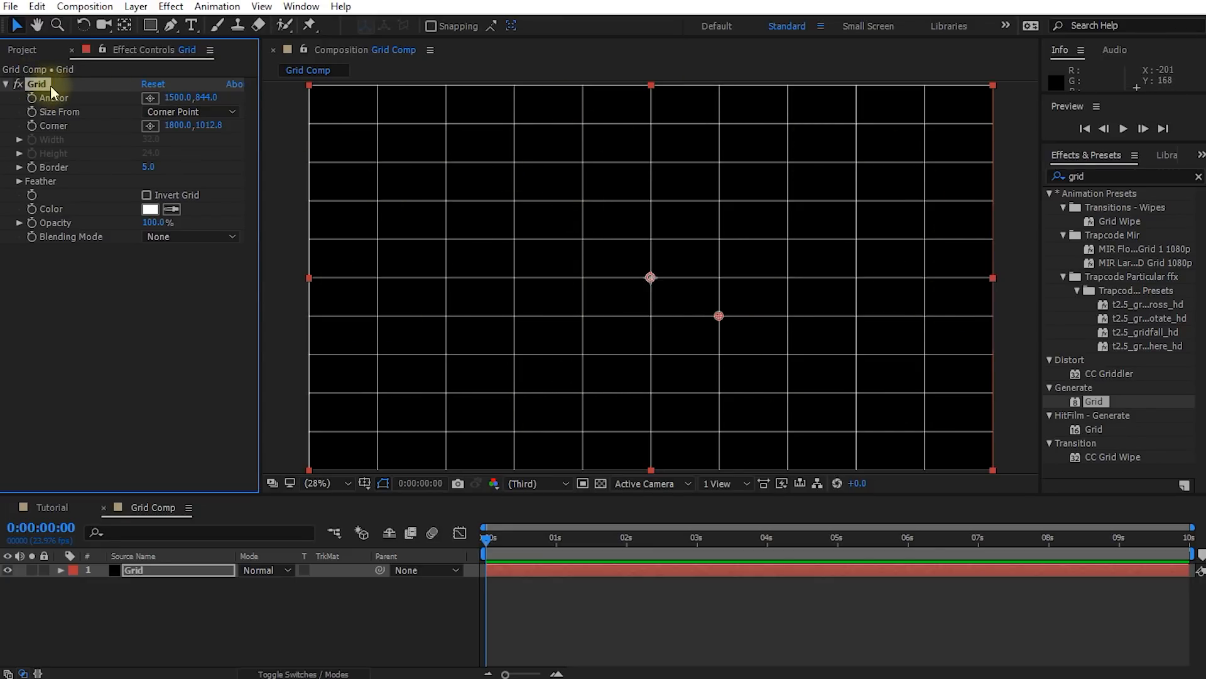
# Switch the Grid effect's Size From option to Width Slider and set the width to about 60.1
pyautogui.click(230, 115)
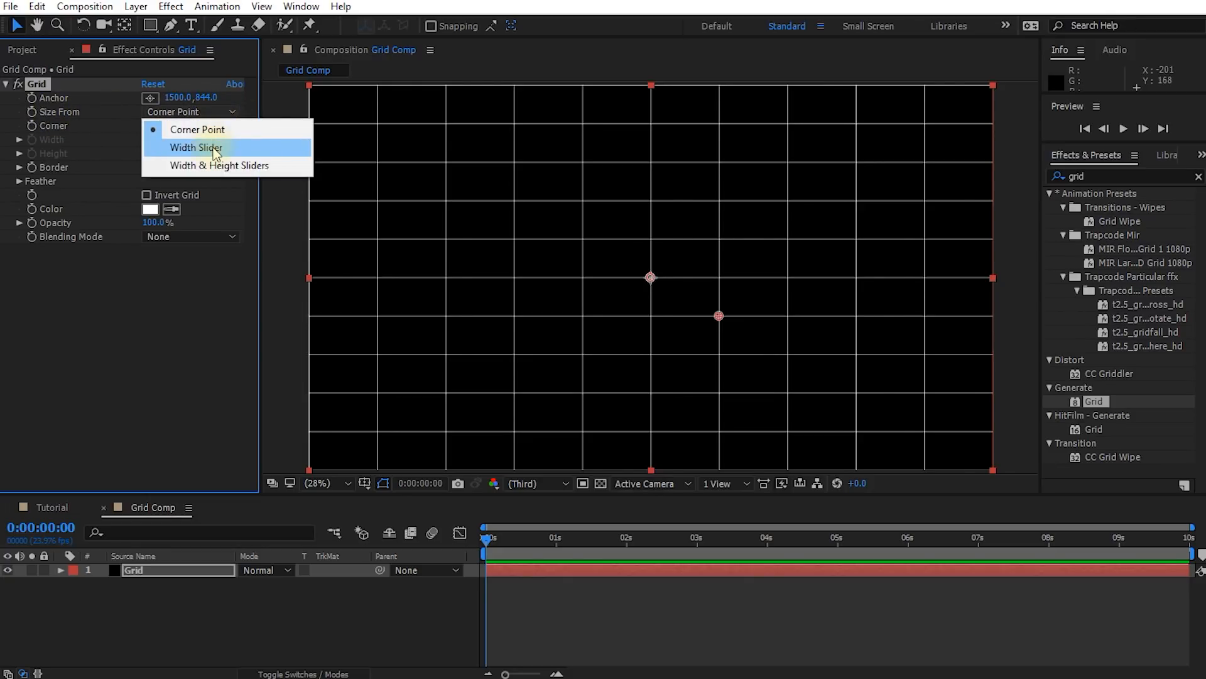
pyautogui.click(215, 149)
pyautogui.moveTo(70, 161); pyautogui.dragTo(105, 167)
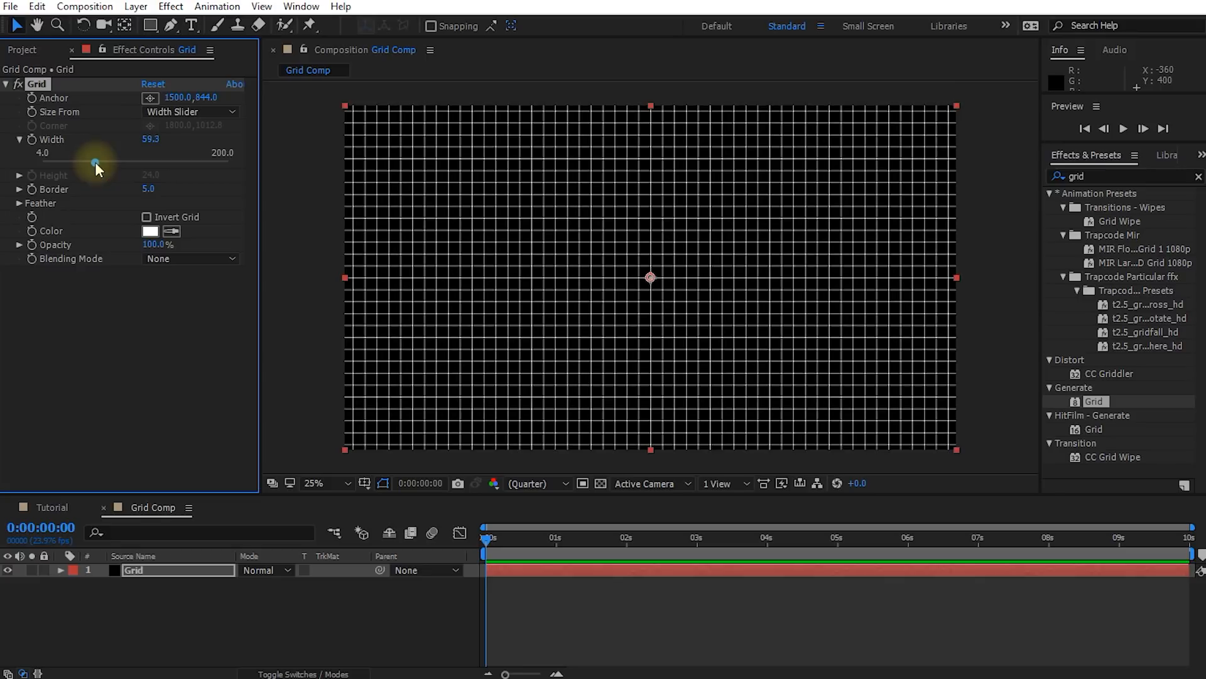
pyautogui.moveTo(96, 161); pyautogui.dragTo(96, 161)
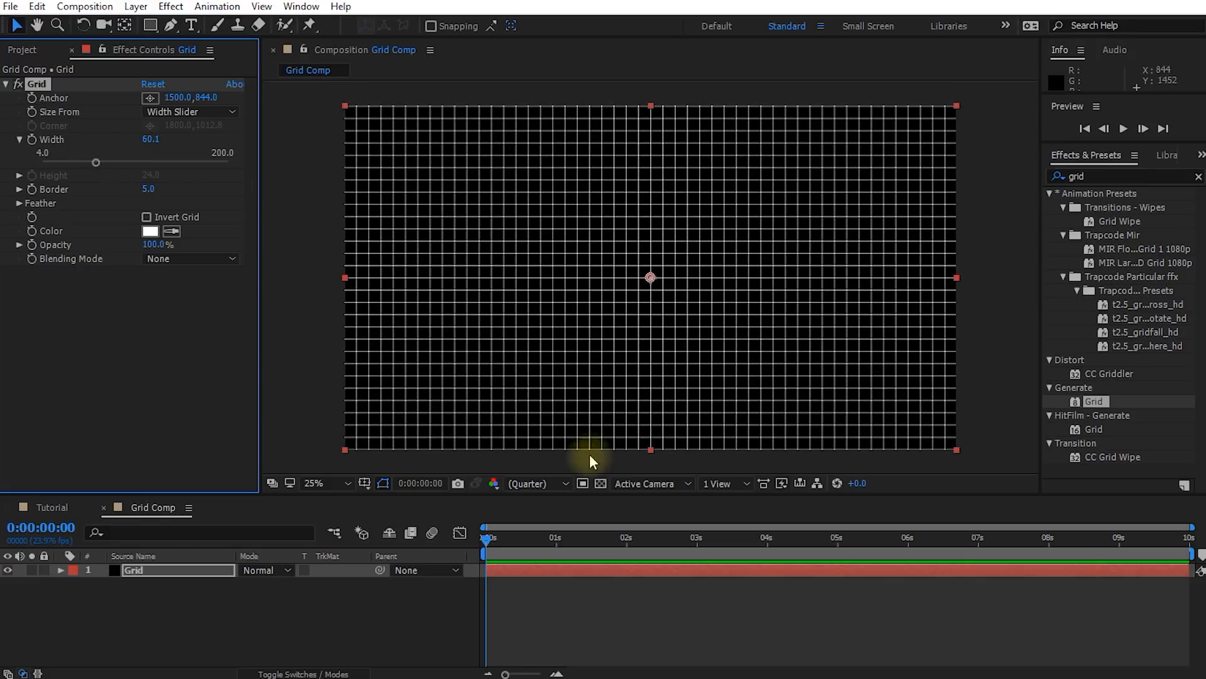
# Thin the grid lines by setting the Grid effect's border to 3.0, checking them at full size
pyautogui.press('/')
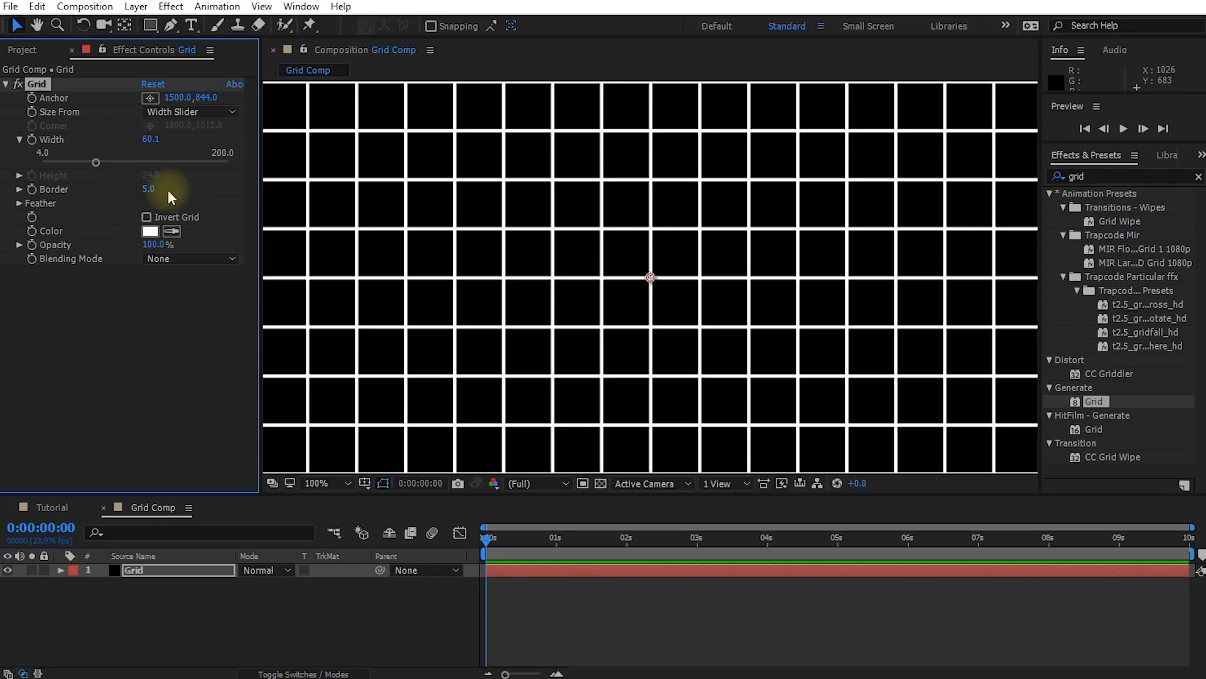
pyautogui.moveTo(151, 189)
pyautogui.mouseDown()
pyautogui.moveTo(133, 188)
pyautogui.moveTo(149, 194)
pyautogui.mouseUp()
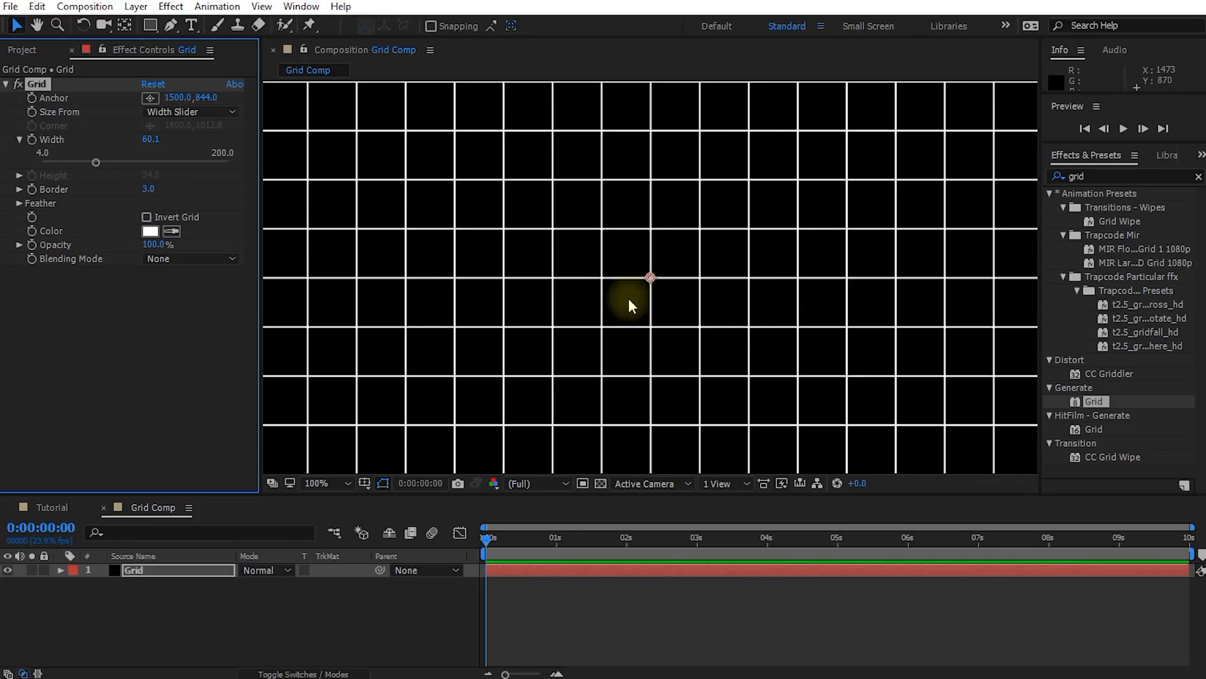
pyautogui.scroll(-4, 655, 300)
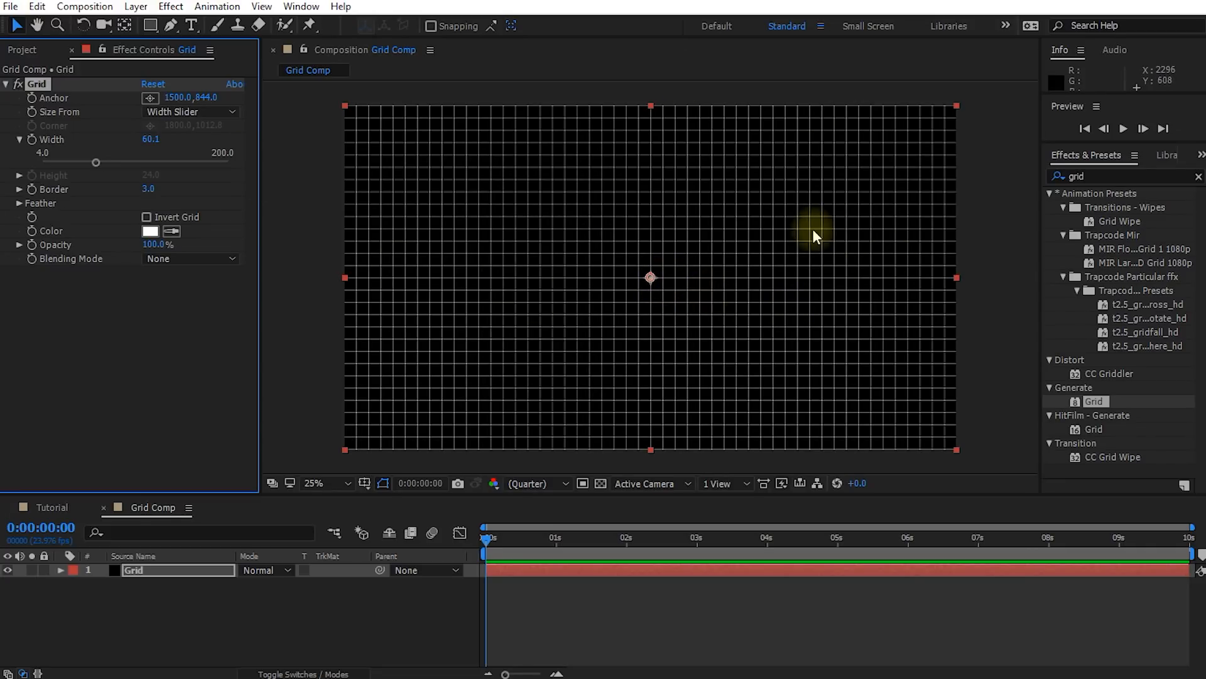
pyautogui.moveTo(536, 534); pyautogui.dragTo(478, 566)
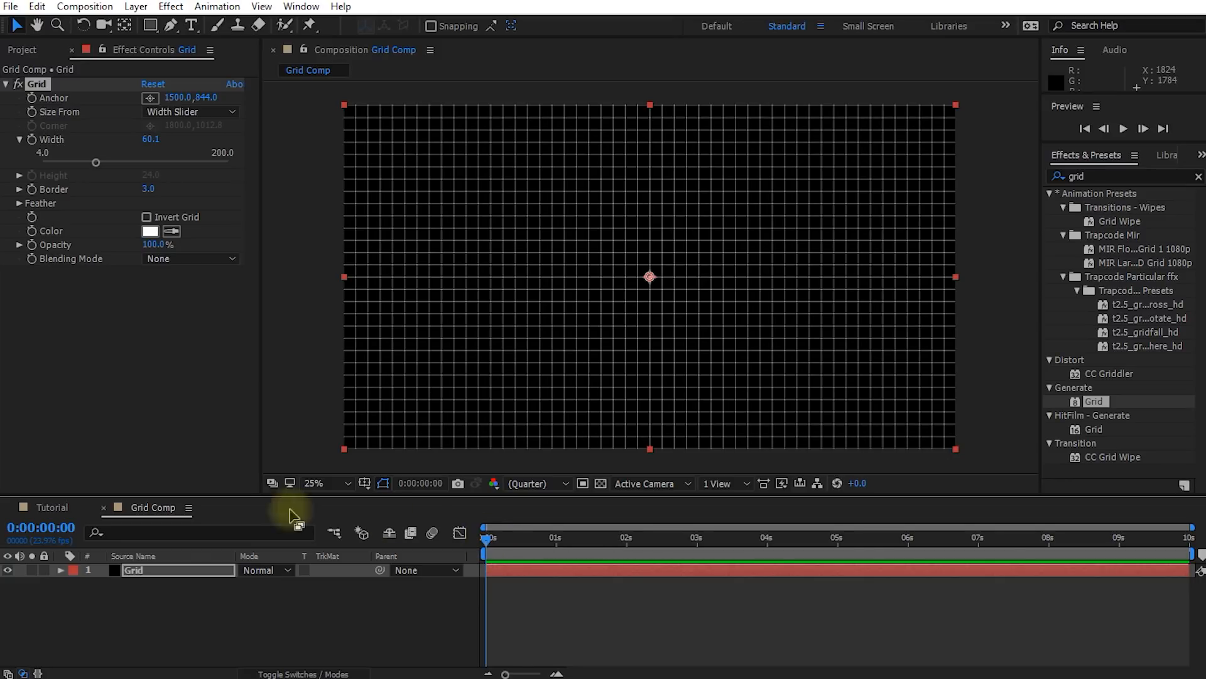
# Add a black composition-sized solid named Grid Matte above the Grid layer
pyautogui.rightClick(117, 593)
pyautogui.moveTo(175, 416)
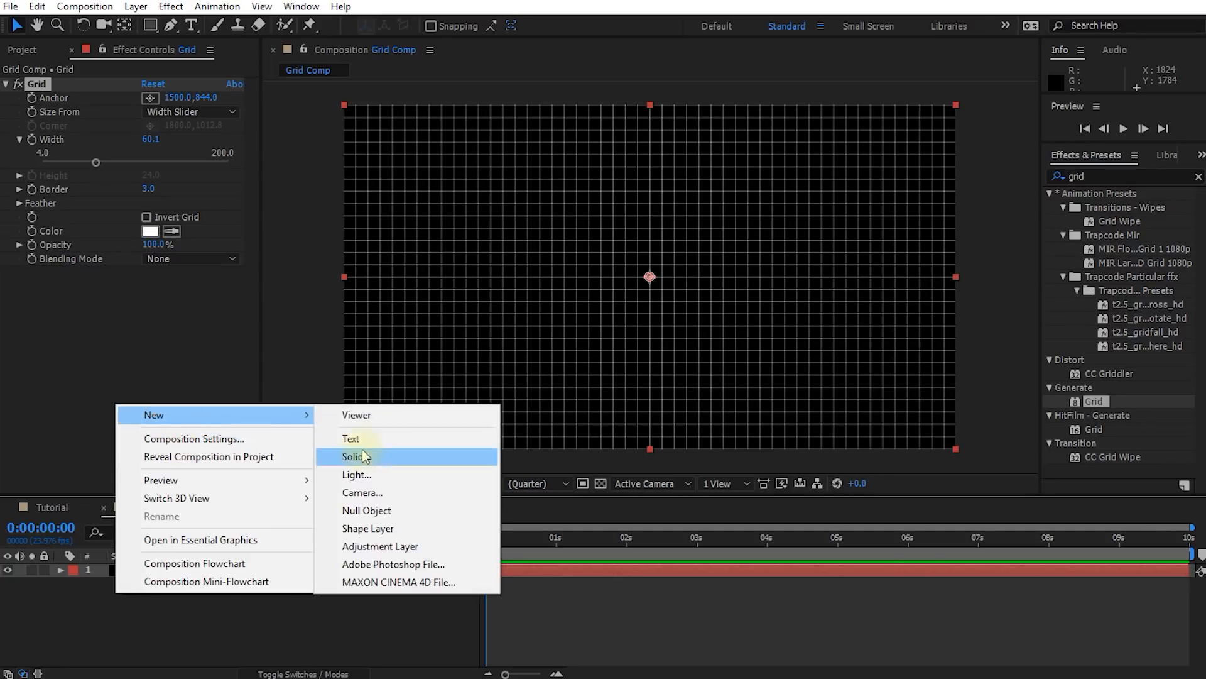
pyautogui.click(362, 454)
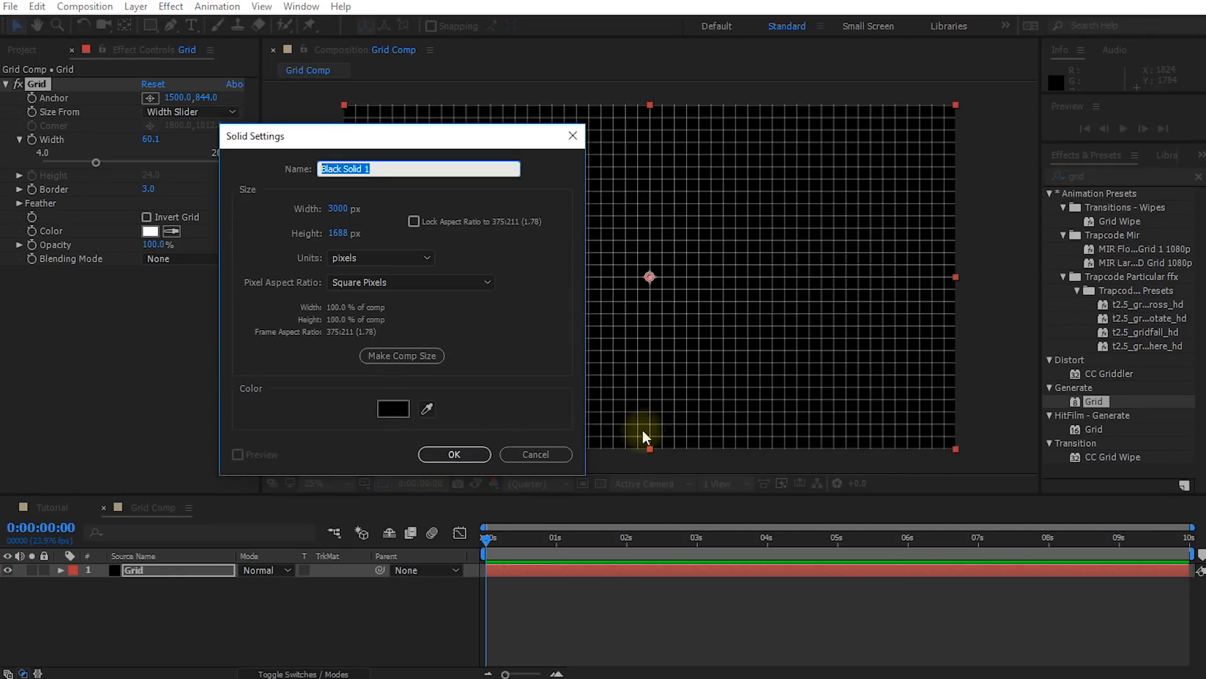
pyautogui.write('Grid Matte')
pyautogui.click(473, 452)
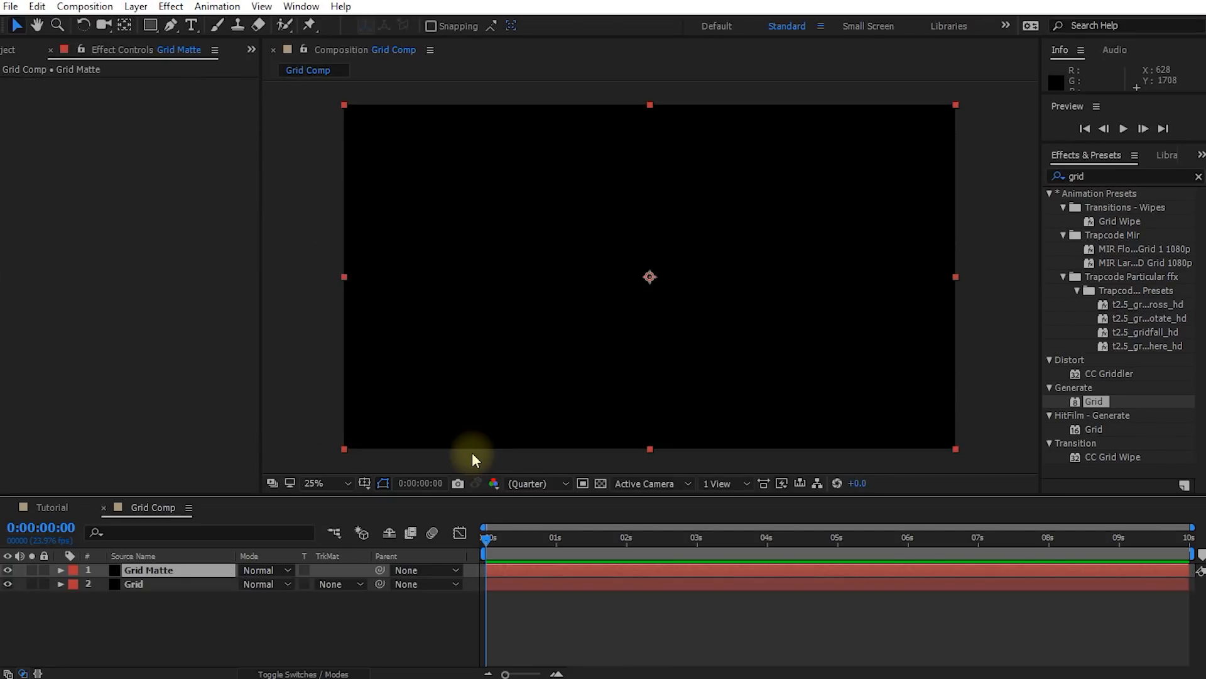
# Draw a wide rectangular mask across the middle of Grid Matte, extending it past both sides of the composition
pyautogui.click(150, 25)
pyautogui.moveTo(306, 223); pyautogui.dragTo(1003, 351)
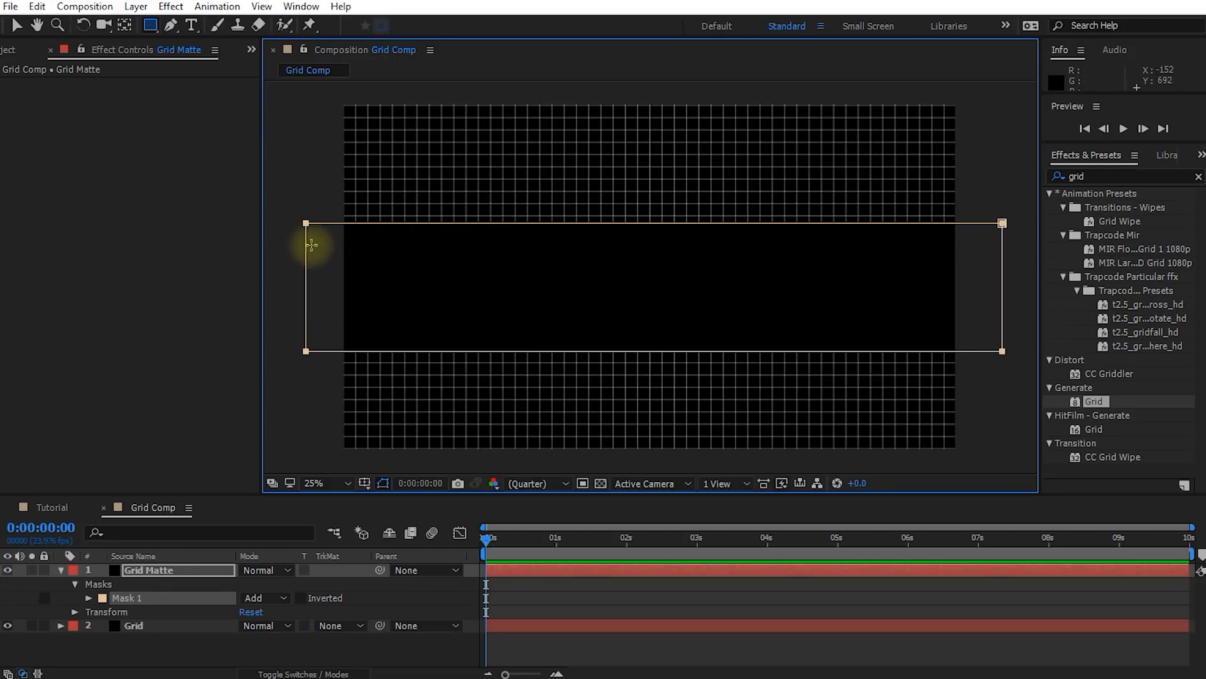
pyautogui.press('v')
pyautogui.doubleClick(308, 266)
pyautogui.moveTo(307, 286); pyautogui.dragTo(286, 286)
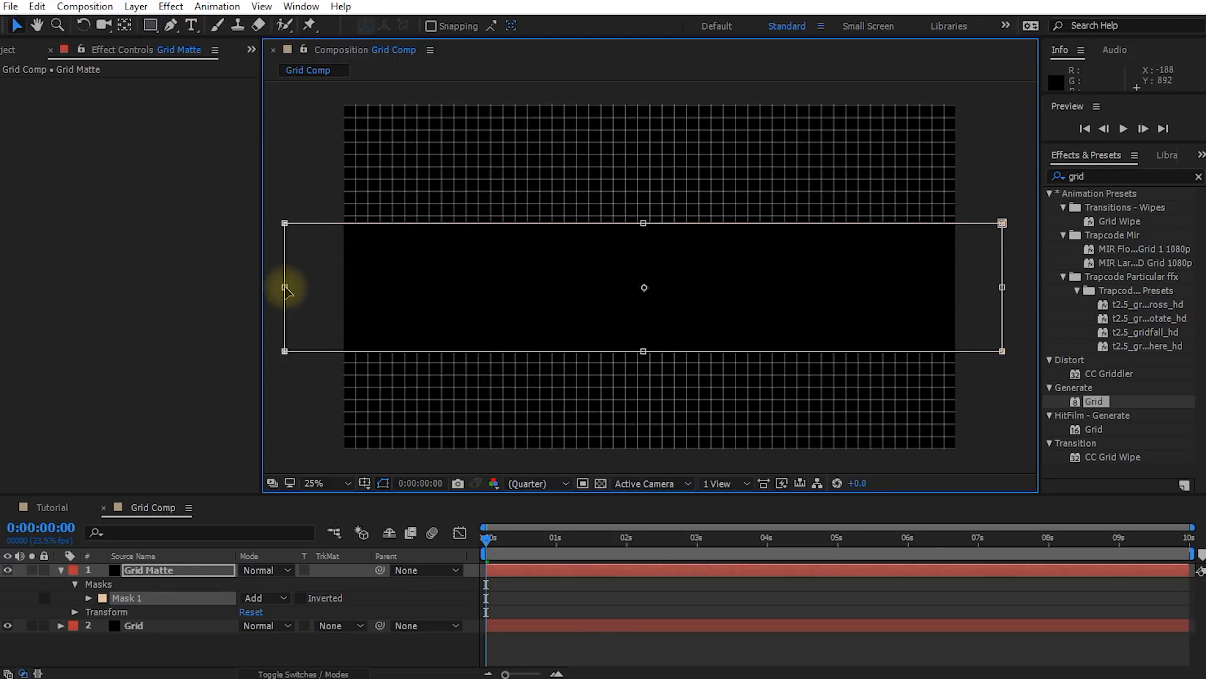
# Feather the Grid Matte mask by 200 pixels to soften its upper and lower edges
pyautogui.click(89, 599)
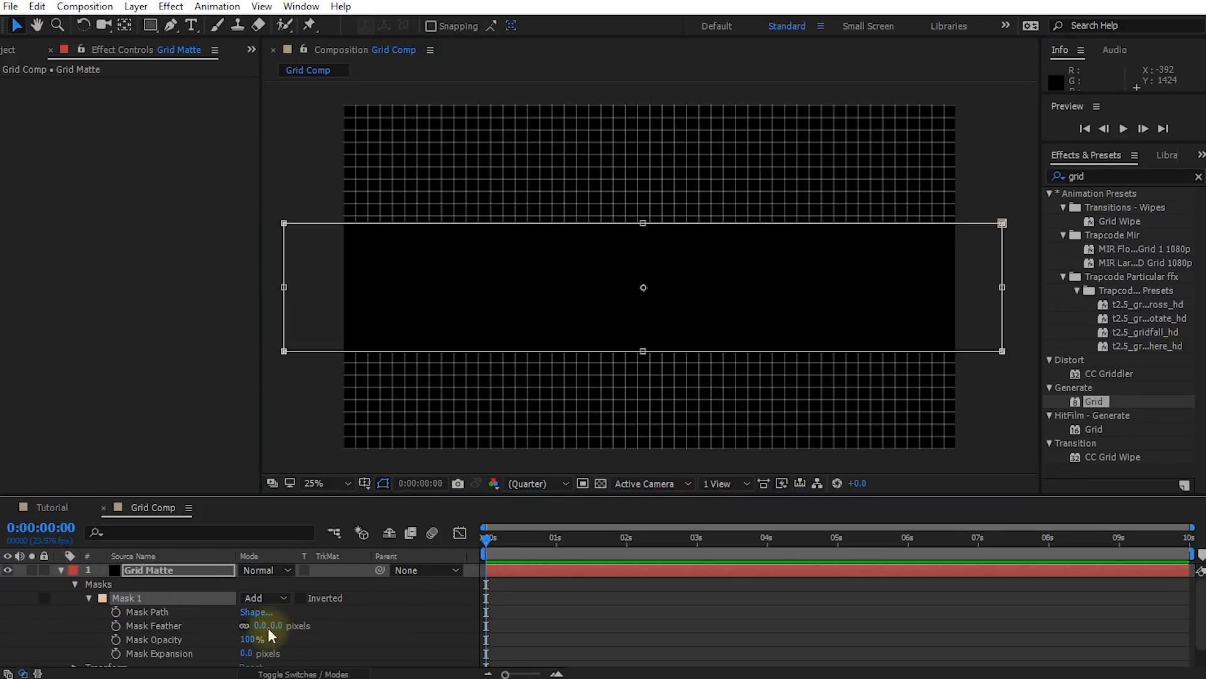
pyautogui.moveTo(267, 625); pyautogui.dragTo(430, 617)
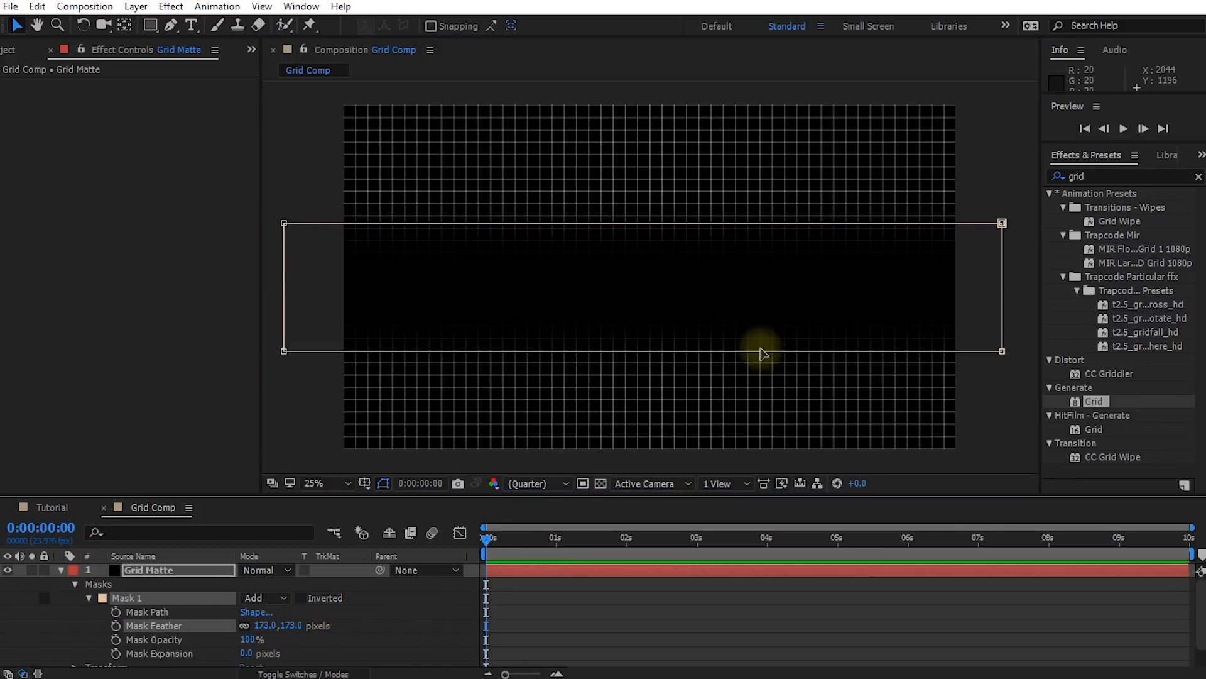
pyautogui.scroll(2, 740, 342)
pyautogui.press('space')
pyautogui.moveTo(725, 342); pyautogui.dragTo(773, 291)
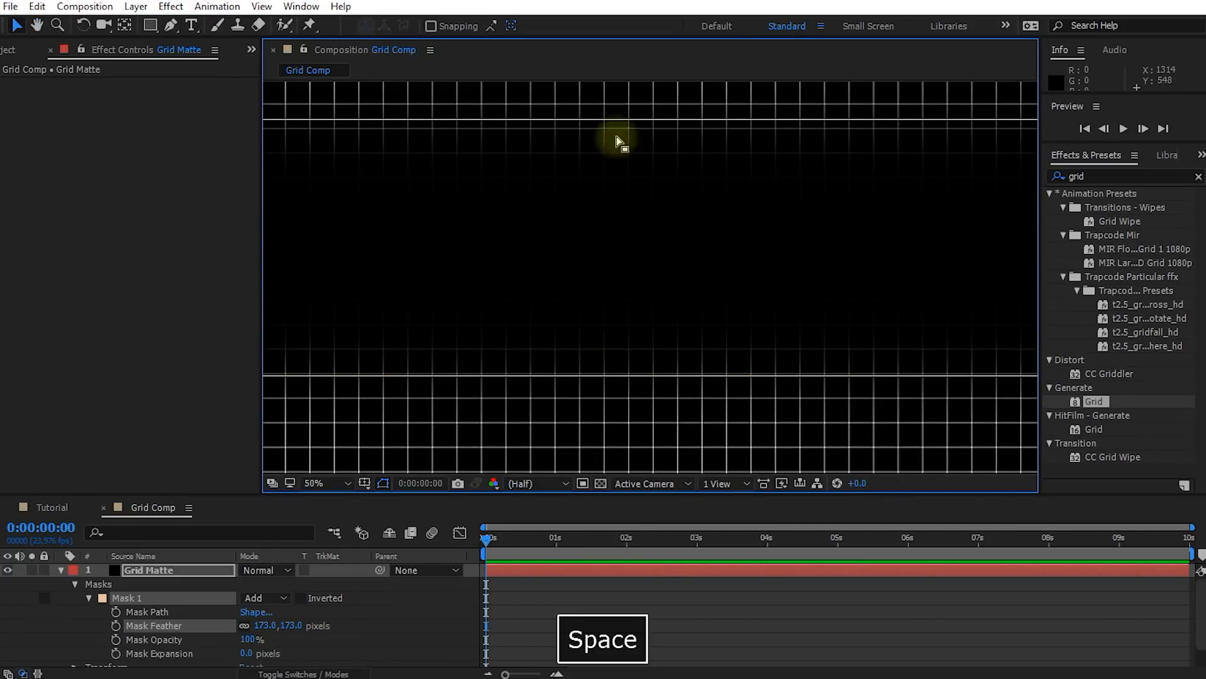
pyautogui.moveTo(286, 627)
pyautogui.mouseDown()
pyautogui.moveTo(310, 625)
pyautogui.moveTo(291, 625)
pyautogui.mouseUp()
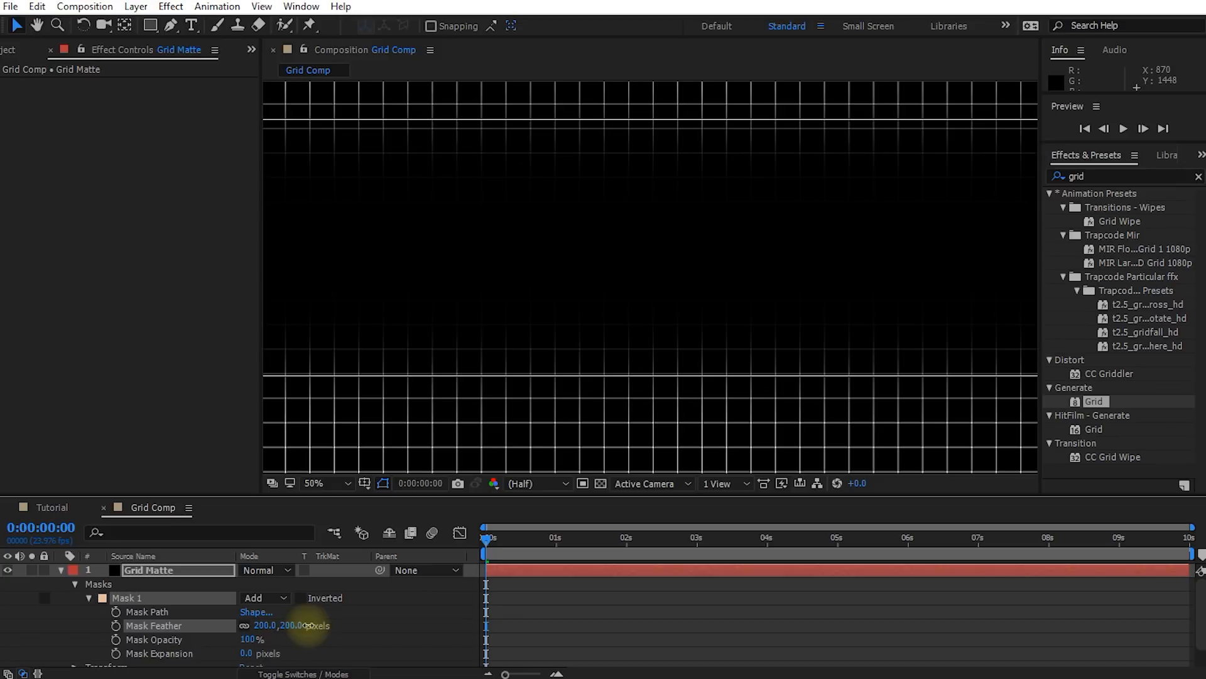
pyautogui.press('space')
pyautogui.moveTo(722, 272)
pyautogui.mouseDown()
pyautogui.moveTo(673, 310)
pyautogui.moveTo(719, 294)
pyautogui.mouseUp()
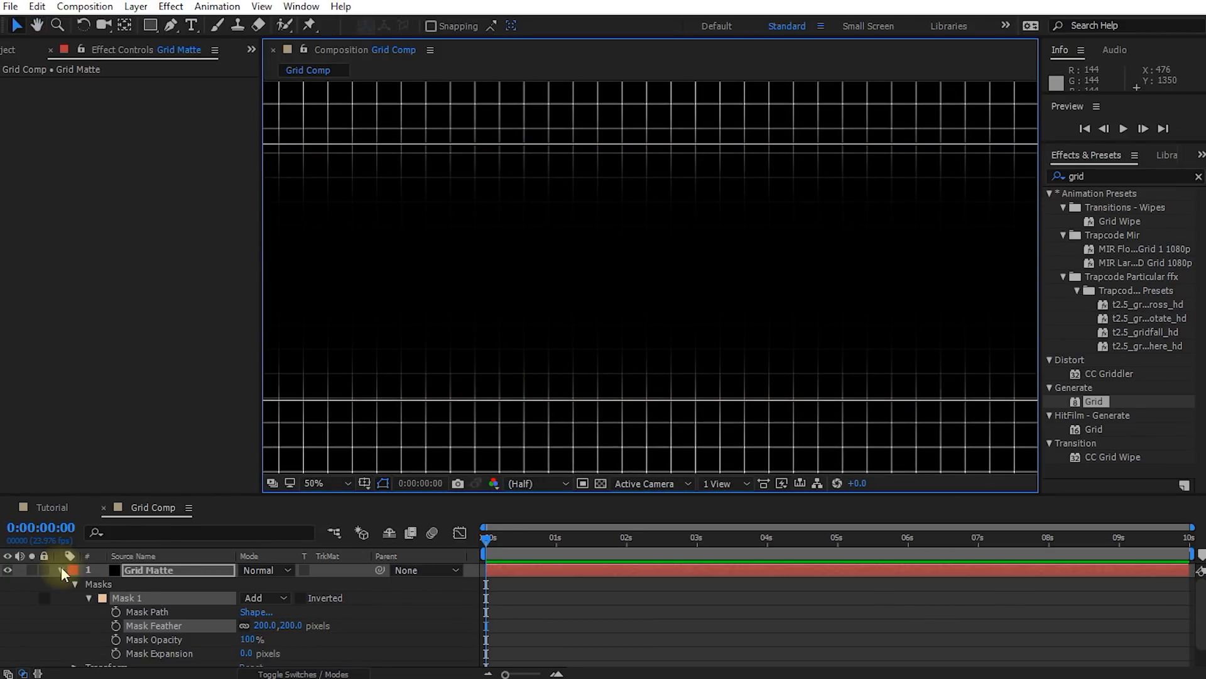
# Set the Grid layer's track matte to Alpha Matte "Grid Matte"
pyautogui.click(60, 570)
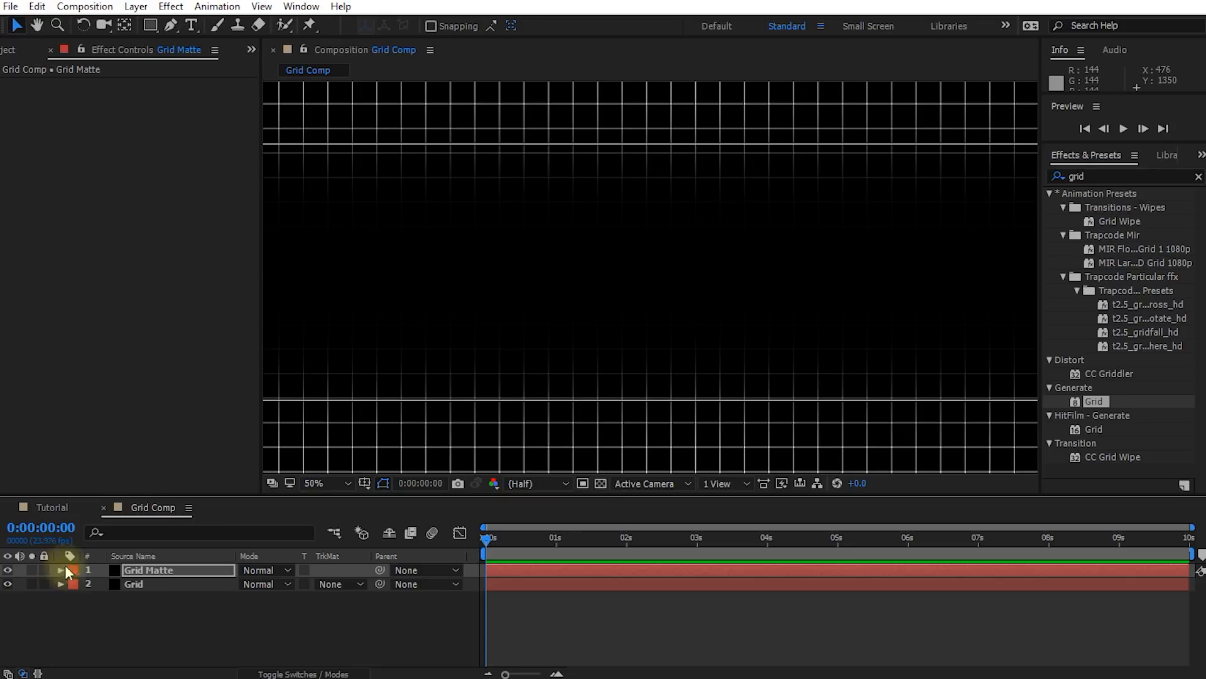
pyautogui.click(143, 584)
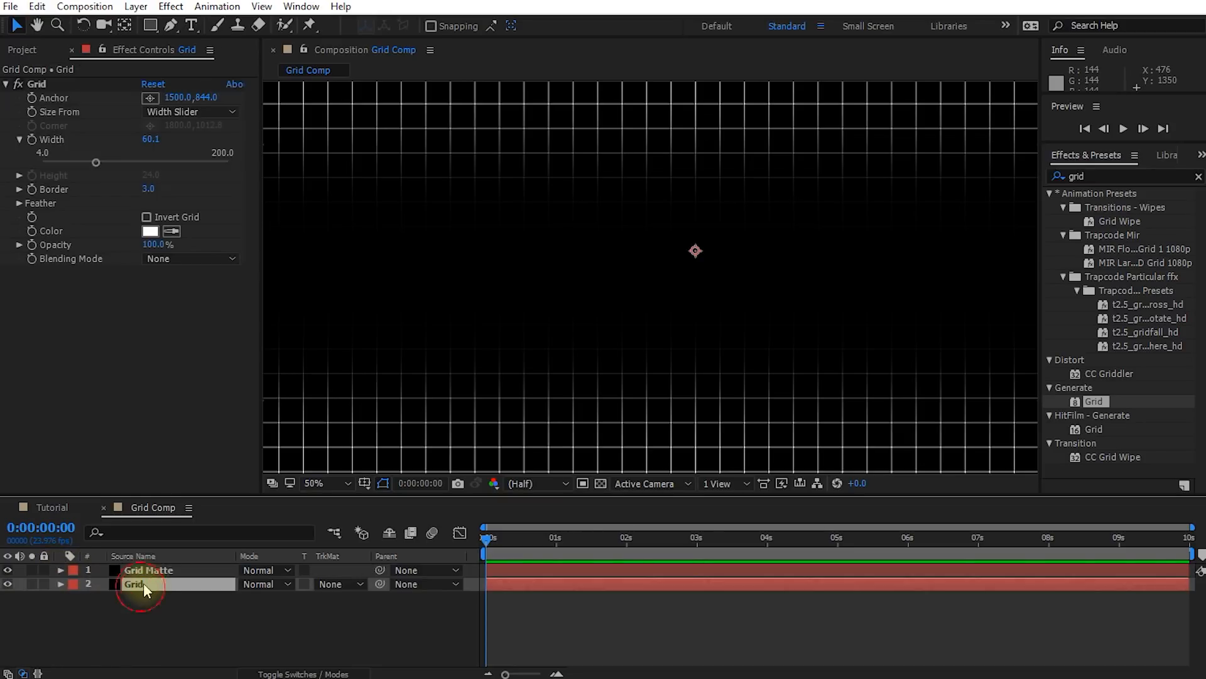
pyautogui.click(337, 583)
pyautogui.click(375, 626)
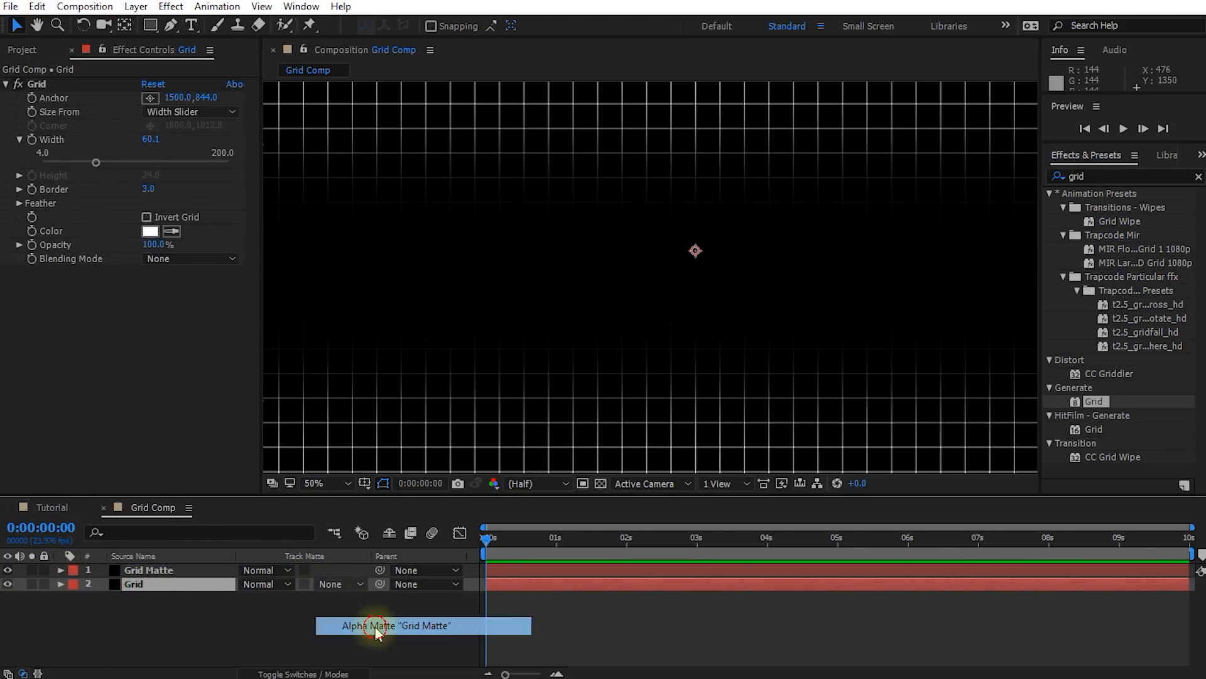
pyautogui.scroll(-1, 649, 277)
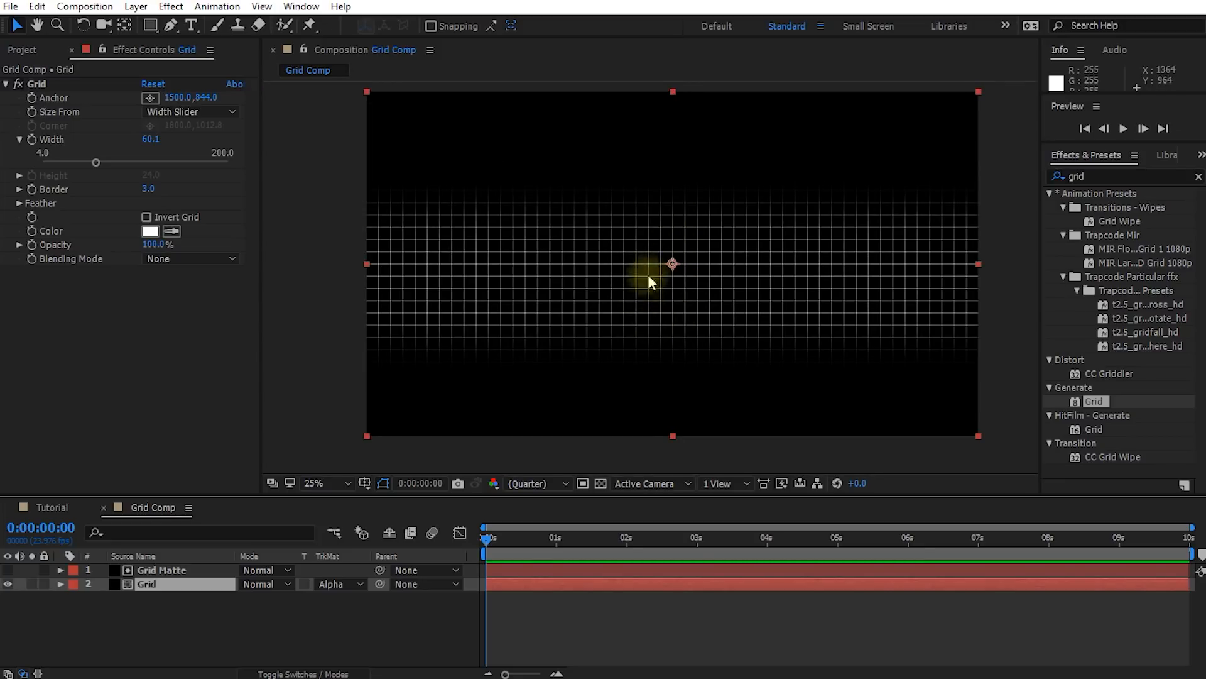
# Reduce the height of the Grid Matte mask by raising its lower edge, and move the mask slightly upward
pyautogui.click(154, 570)
pyautogui.click(639, 341)
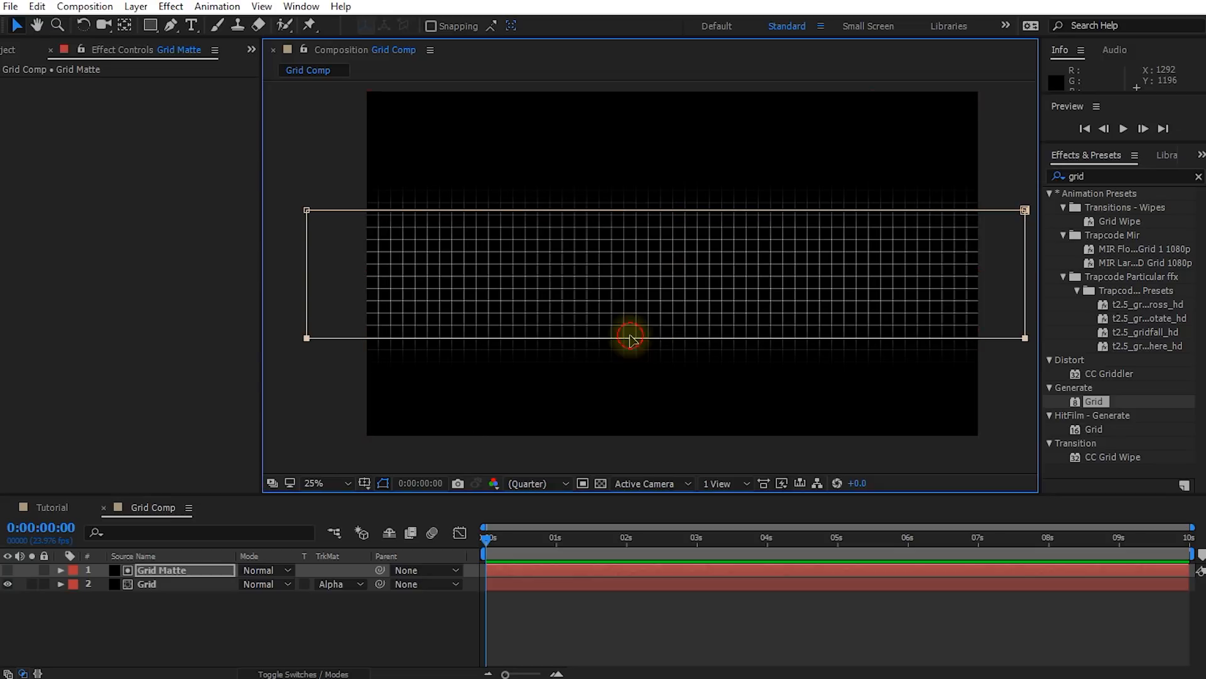
pyautogui.moveTo(667, 338)
pyautogui.mouseDown()
pyautogui.moveTo(668, 302)
pyautogui.moveTo(670, 324)
pyautogui.mouseUp()
pyautogui.moveTo(693, 278)
pyautogui.mouseDown()
pyautogui.moveTo(706, 510)
pyautogui.moveTo(708, 102)
pyautogui.moveTo(706, 358)
pyautogui.moveTo(702, 255)
pyautogui.moveTo(688, 246)
pyautogui.moveTo(691, 261)
pyautogui.mouseUp()
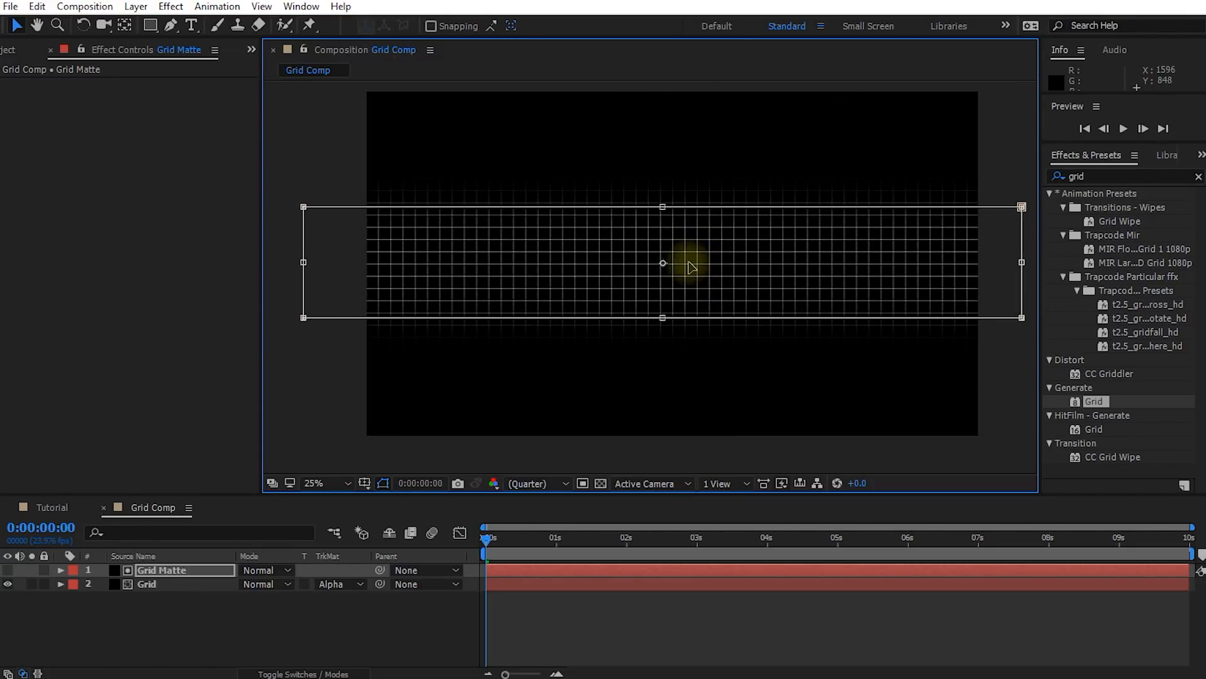
# Keyframe Grid Matte's Mask Path so the mask travels from below the composition at 0:00:00:00 to above it at 0:00:01:15
pyautogui.click(157, 569)
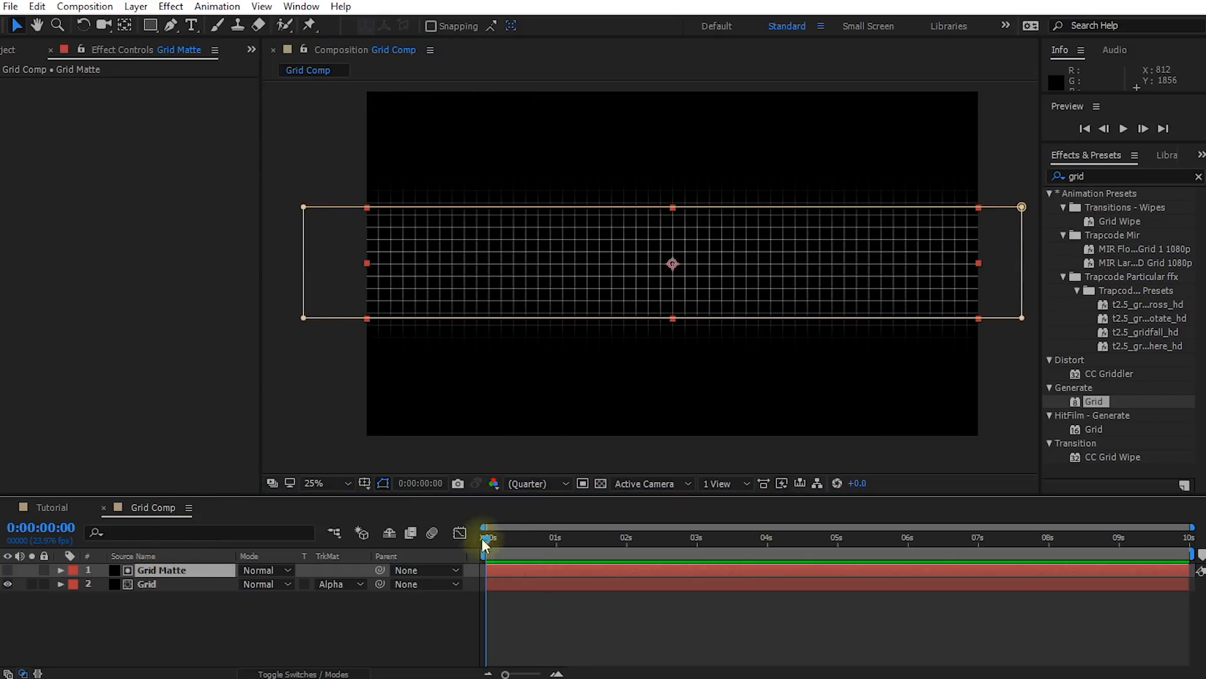
pyautogui.moveTo(493, 543); pyautogui.dragTo(526, 541)
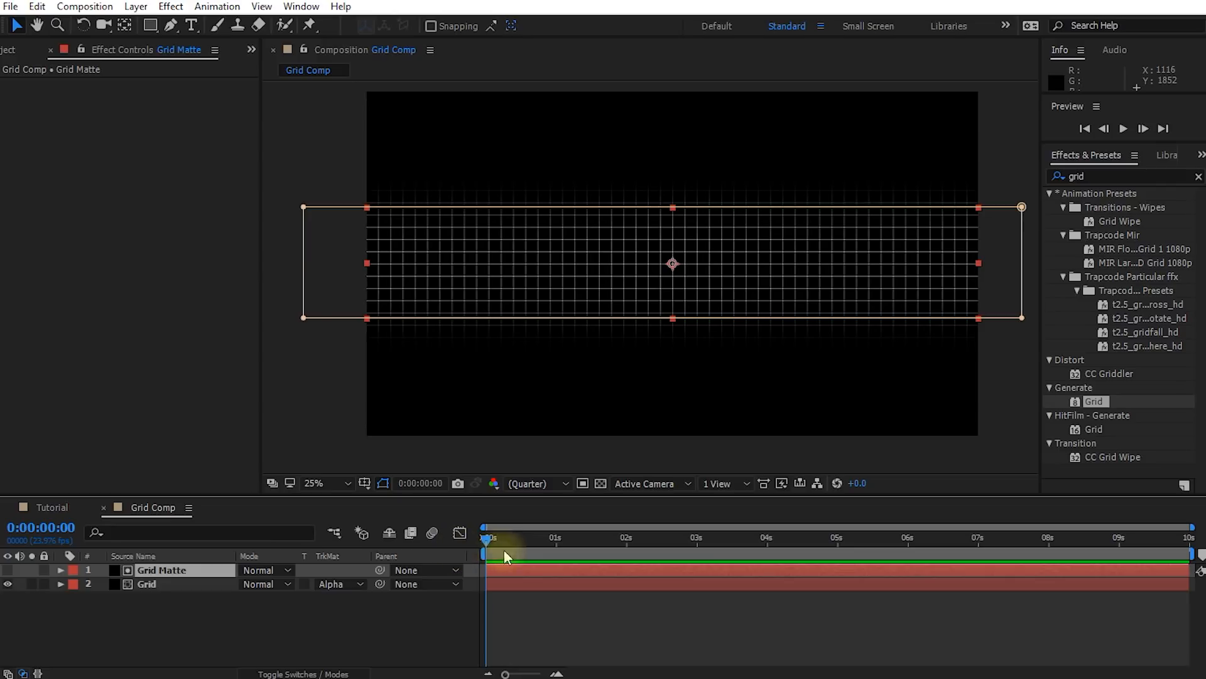
pyautogui.press('m')
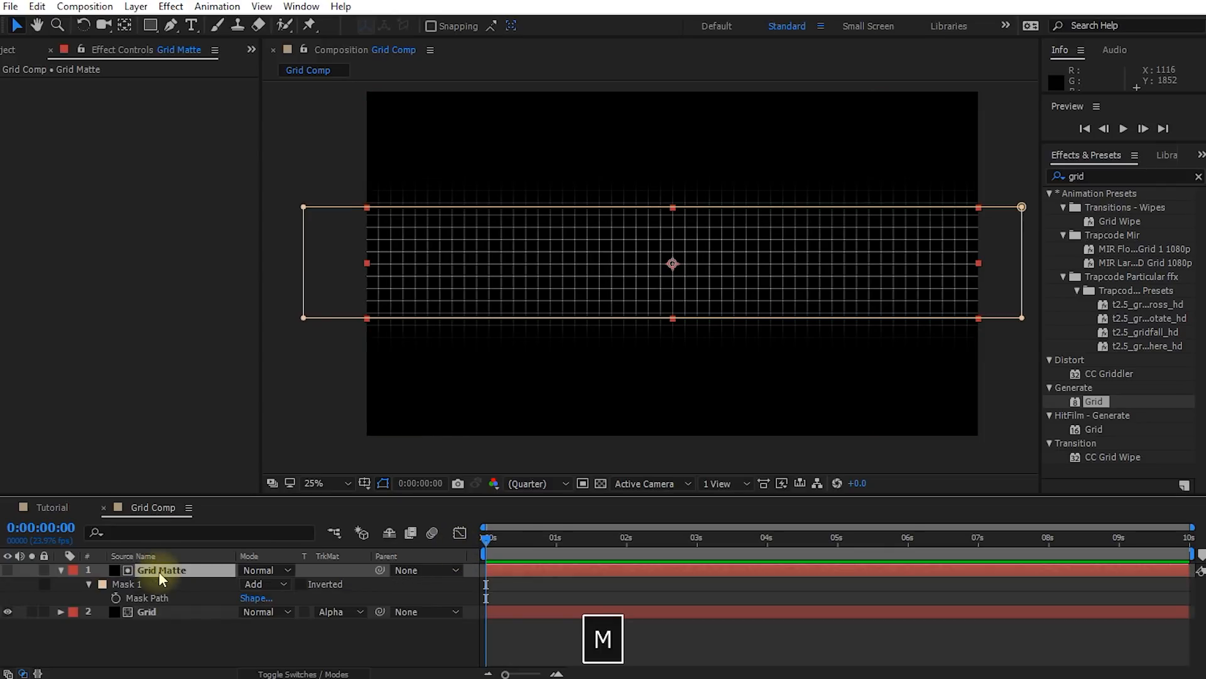
pyautogui.click(116, 598)
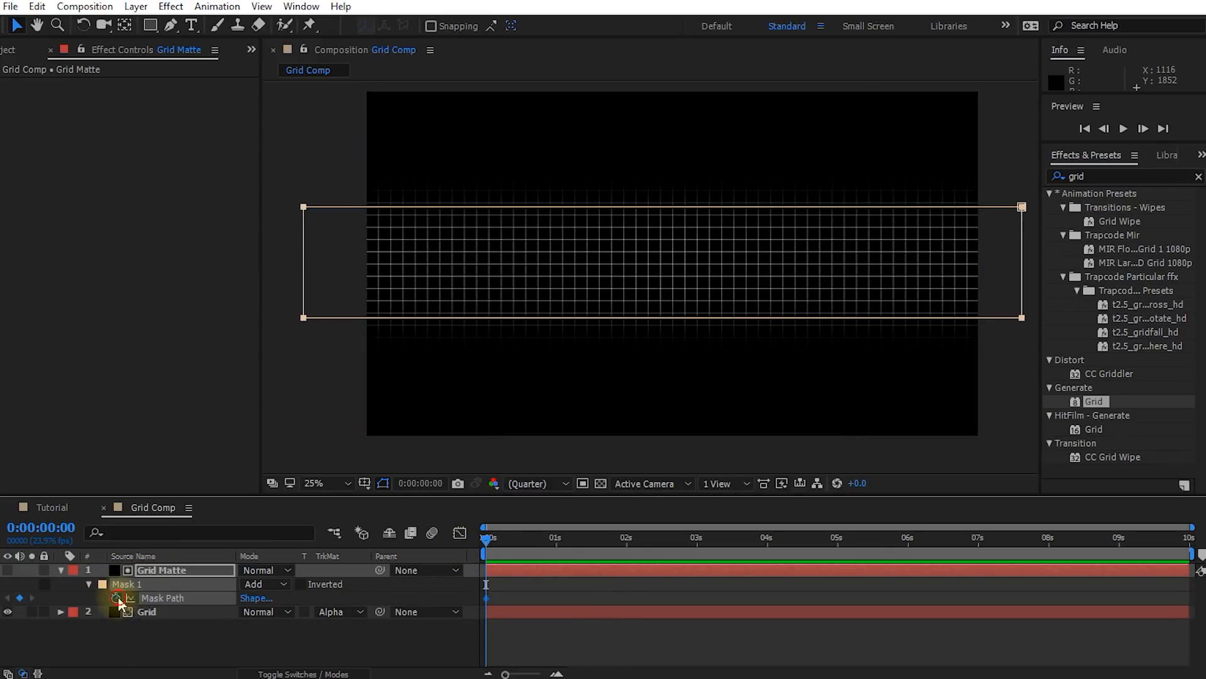
pyautogui.doubleClick(757, 319)
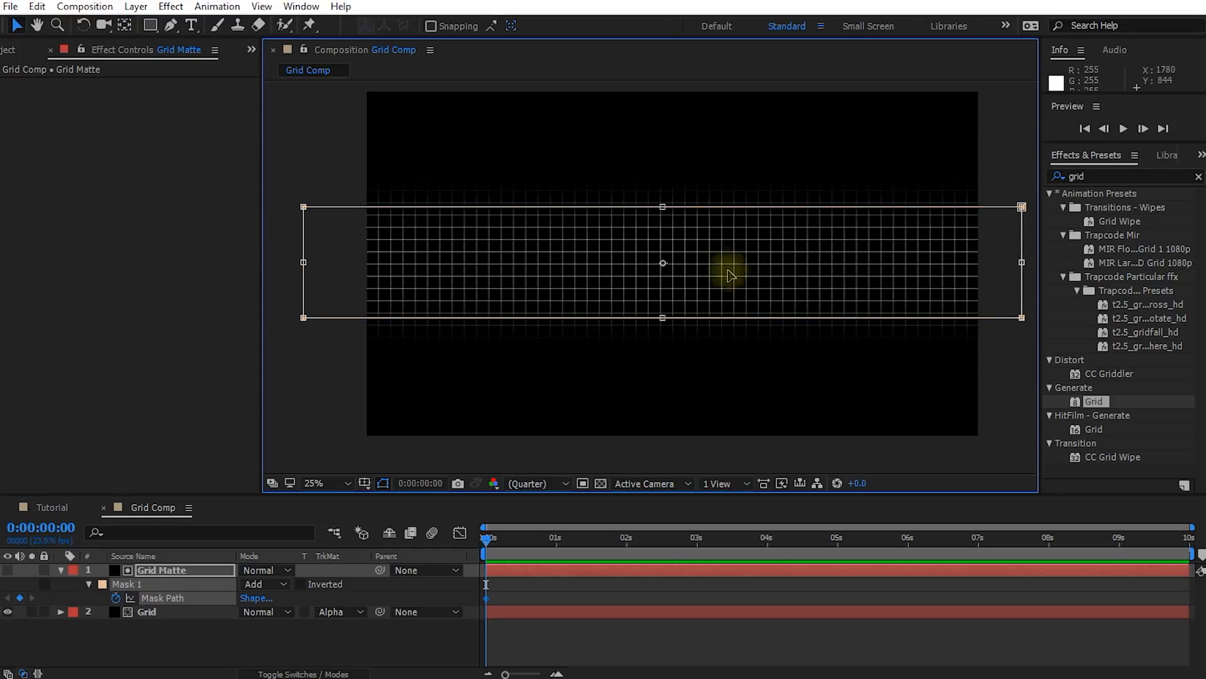
pyautogui.moveTo(711, 230); pyautogui.dragTo(720, 496)
pyautogui.moveTo(494, 539); pyautogui.dragTo(604, 554)
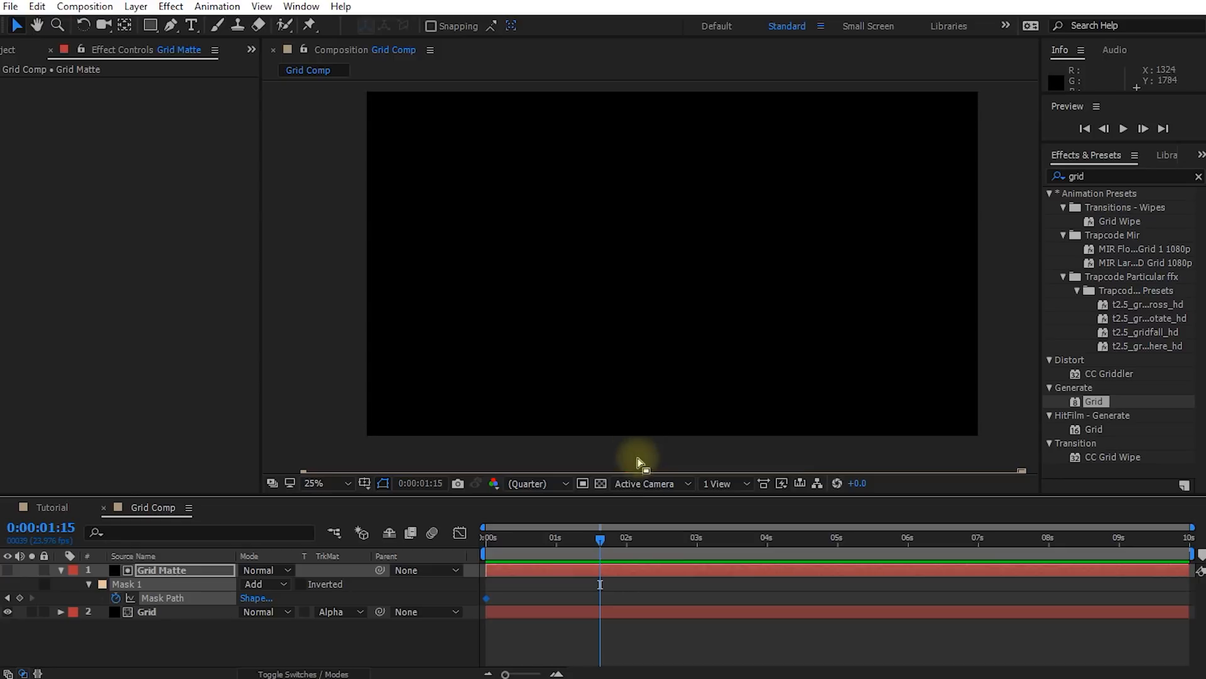
pyautogui.moveTo(632, 475); pyautogui.dragTo(627, 2)
# Copy the 0:00:01:15 Mask Path keyframe to 0:00:01:23 to hold the mask above the composition
pyautogui.moveTo(598, 538); pyautogui.dragTo(627, 536)
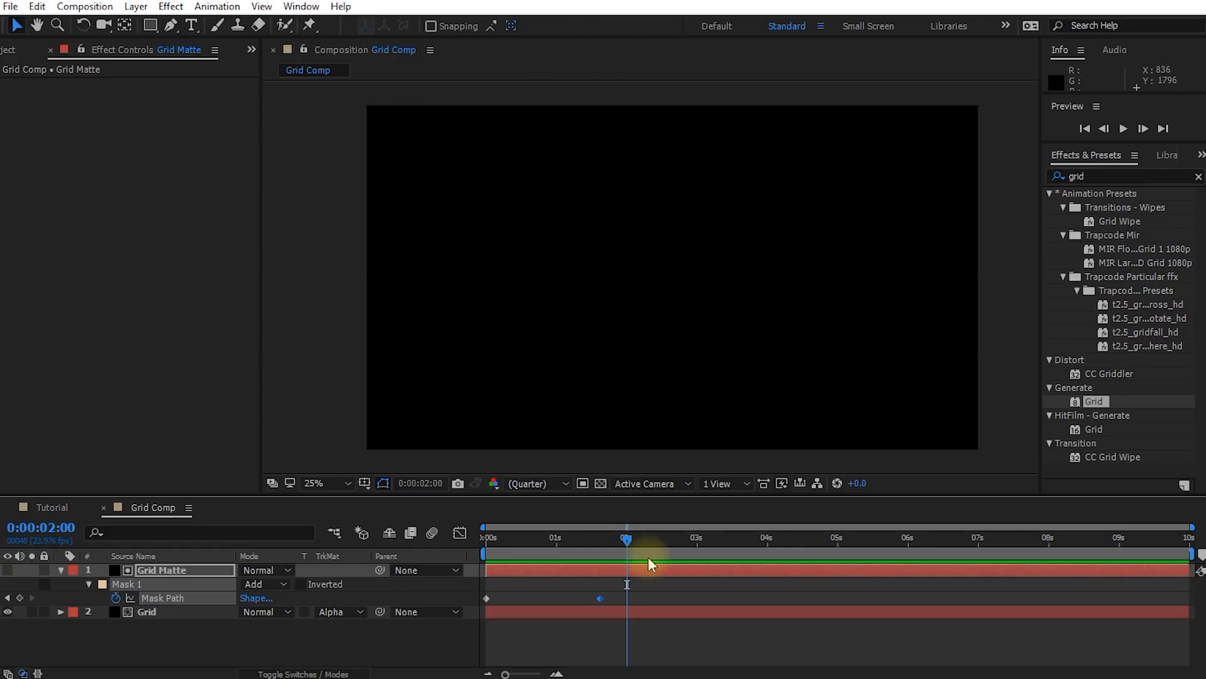
pyautogui.press('pageup')
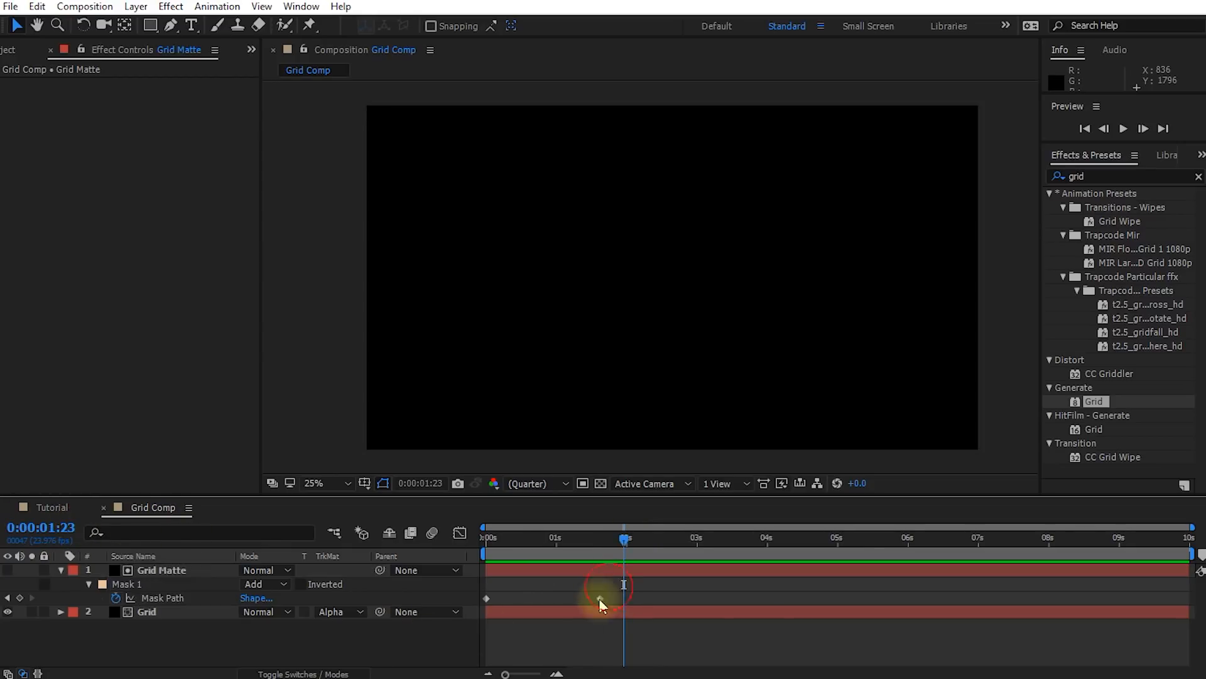
pyautogui.hotkey('ctrl', 'c')
pyautogui.hotkey('ctrl', 'v')
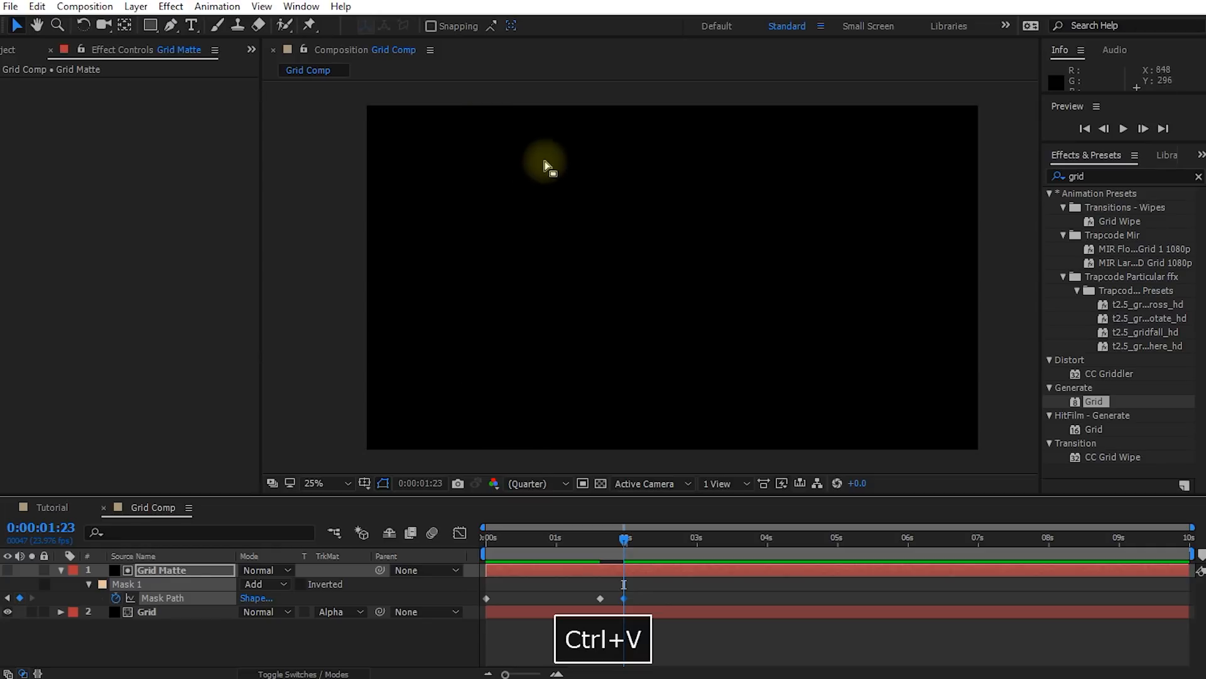
pyautogui.scroll(-2, 559, 151)
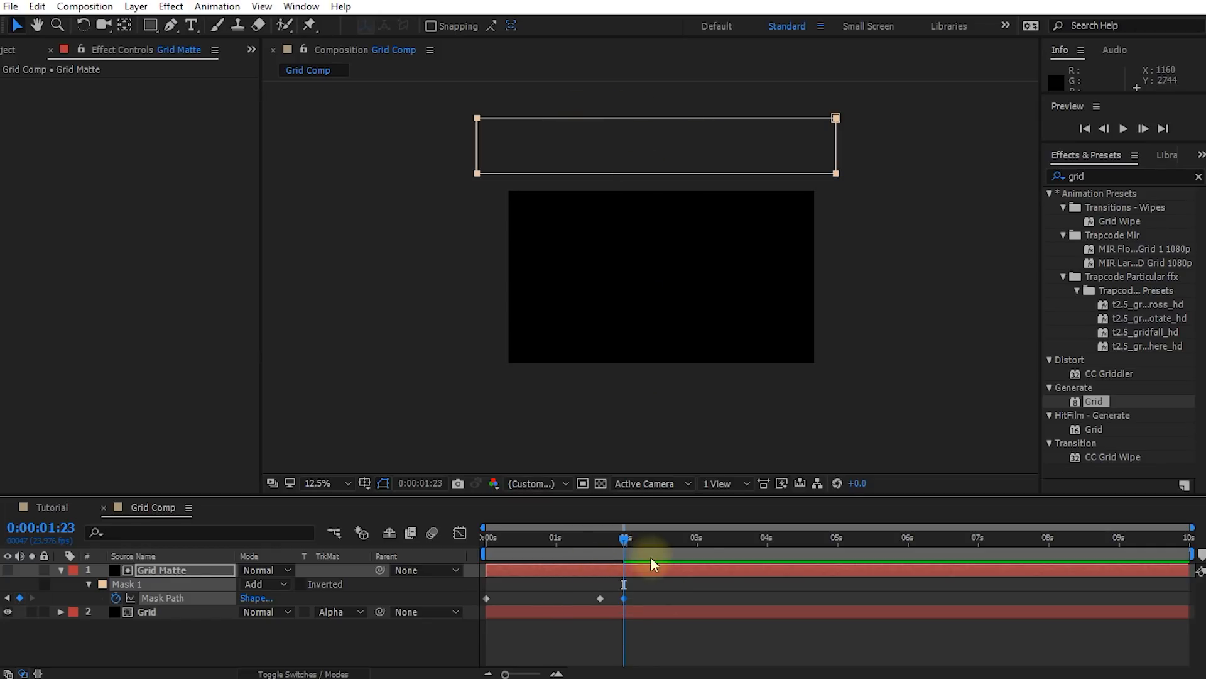
# Repeat the upward sweep by copying the first two Mask Path keyframes to 0:00:02:00
pyautogui.press('pagedown')
pyautogui.moveTo(486, 592); pyautogui.dragTo(609, 601)
pyautogui.hotkey('ctrl', 'c')
pyautogui.hotkey('ctrl', 'v')
# Copy the last three Mask Path keyframes and paste them at 0:00:03:23 and again just before 6 seconds to continue the loop
pyautogui.moveTo(628, 537); pyautogui.dragTo(762, 575)
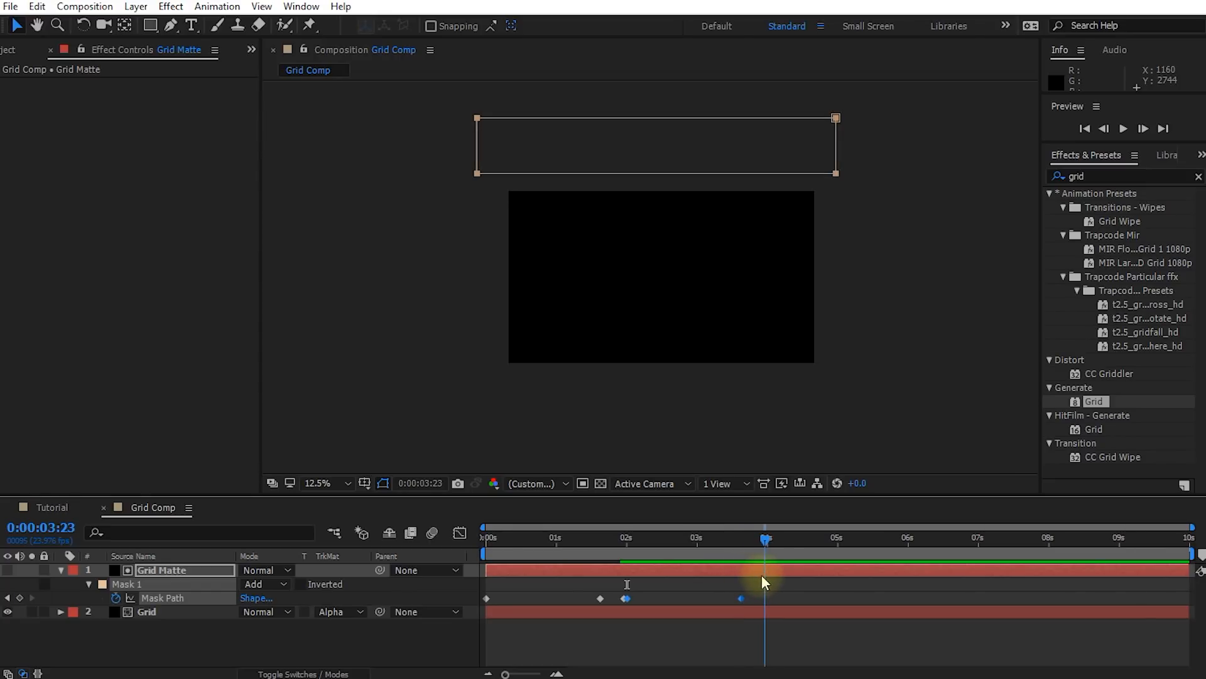
pyautogui.moveTo(749, 585); pyautogui.dragTo(622, 606)
pyautogui.hotkey('ctrl', 'c')
pyautogui.hotkey('ctrl', 'v')
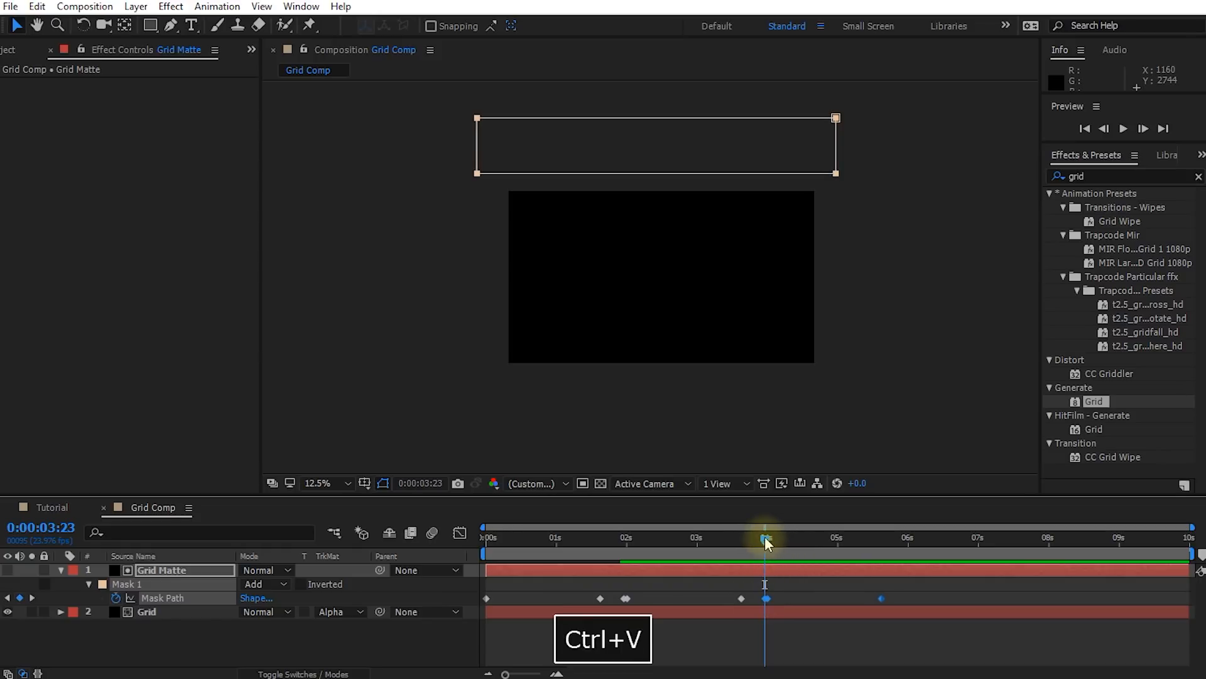
pyautogui.moveTo(764, 538); pyautogui.dragTo(415, 553)
pyautogui.hotkey('ctrl', 'v')
# Preview the looping grid sweep in Grid Comp from the start
pyautogui.scroll(1, 699, 428)
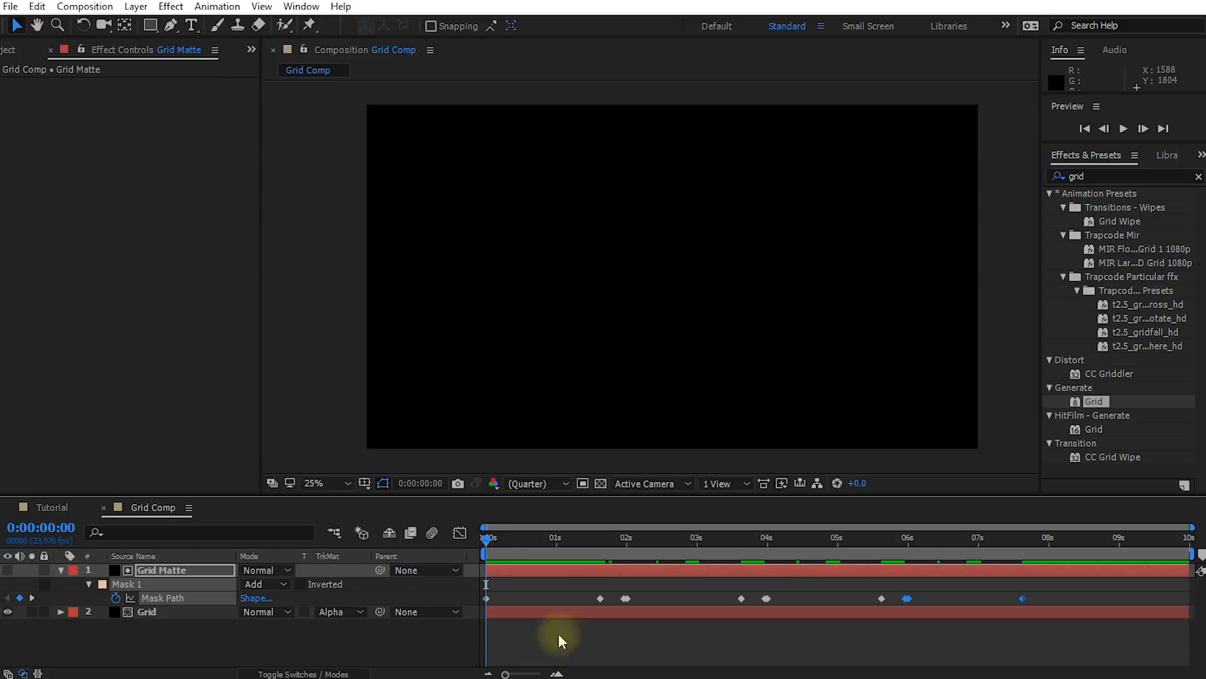
pyautogui.click(533, 620)
pyautogui.hotkey('shift', 'space')
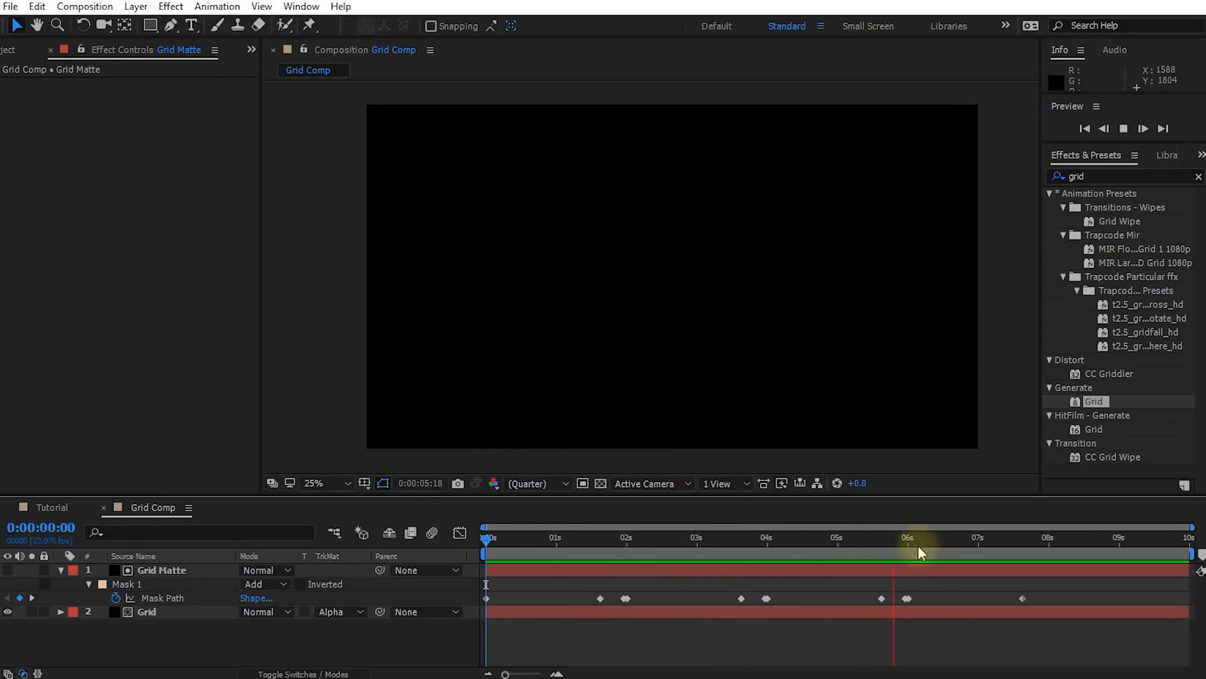
pyautogui.press('space')
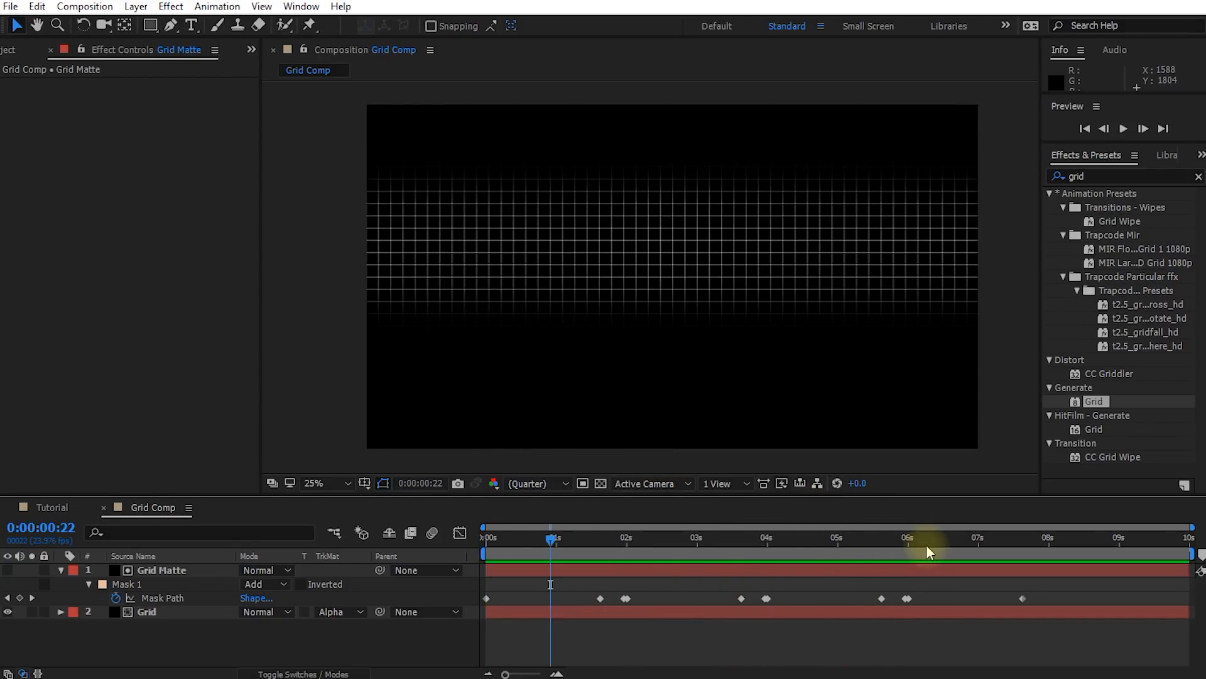
# Replace the source of Track Solid 1 in the Tutorial composition with Grid Comp
pyautogui.click(51, 507)
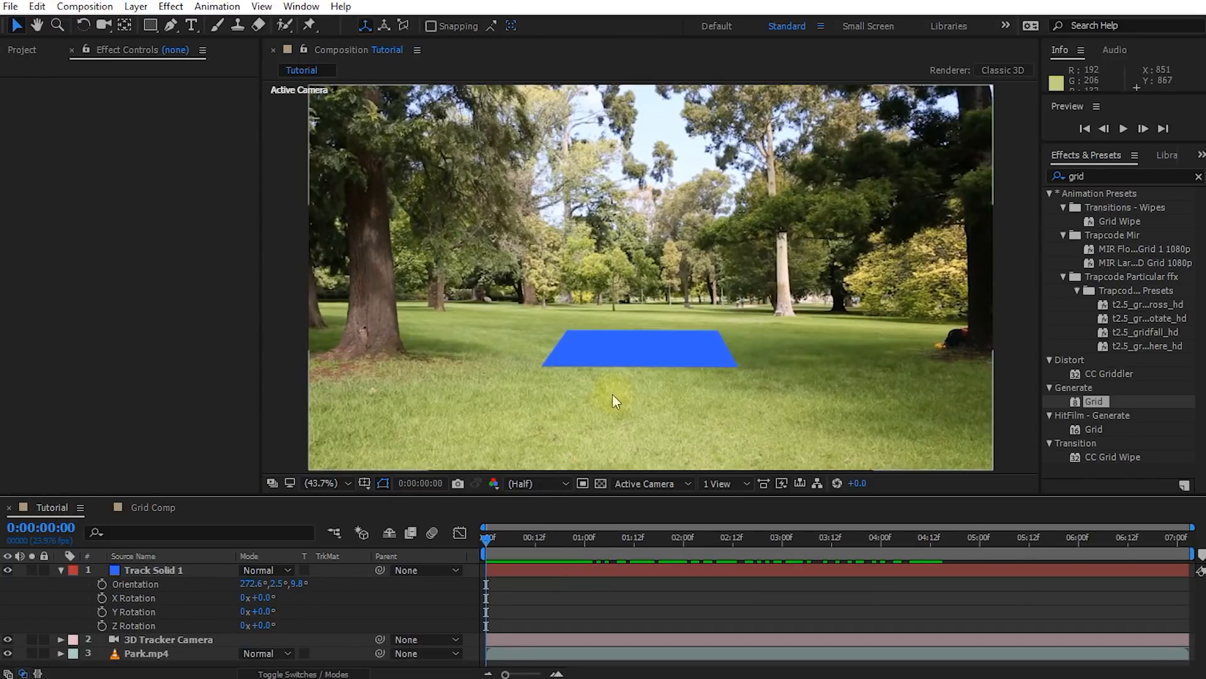
pyautogui.click(657, 354)
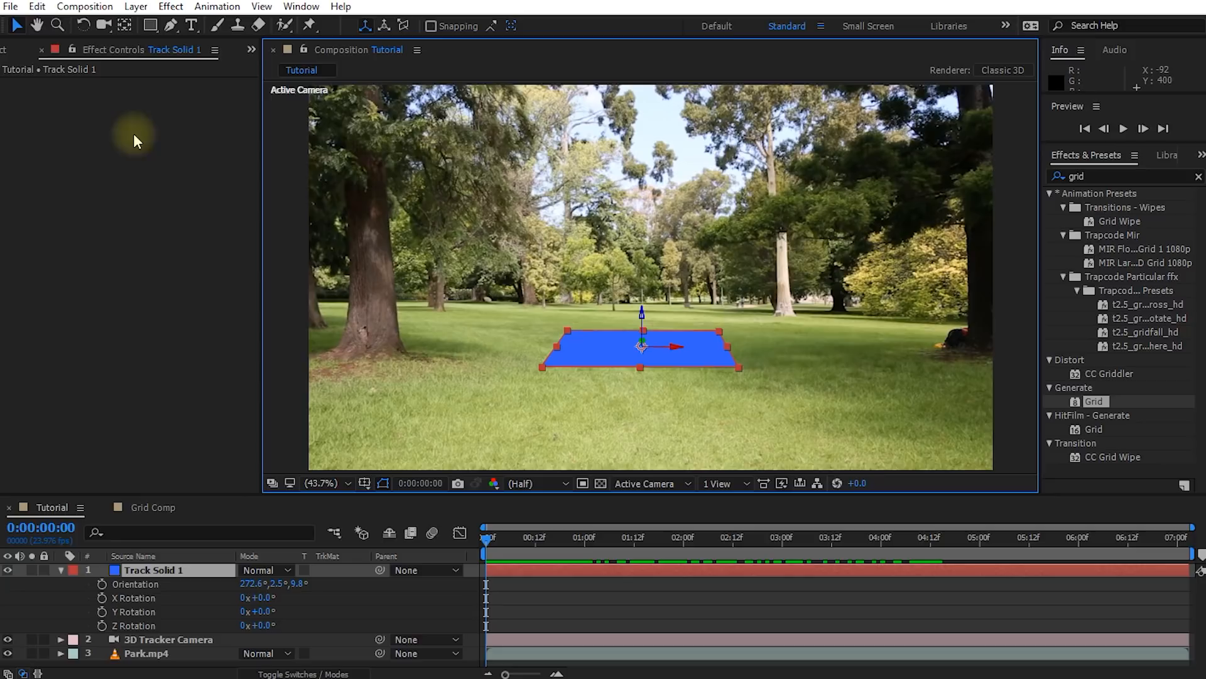
pyautogui.click(6, 51)
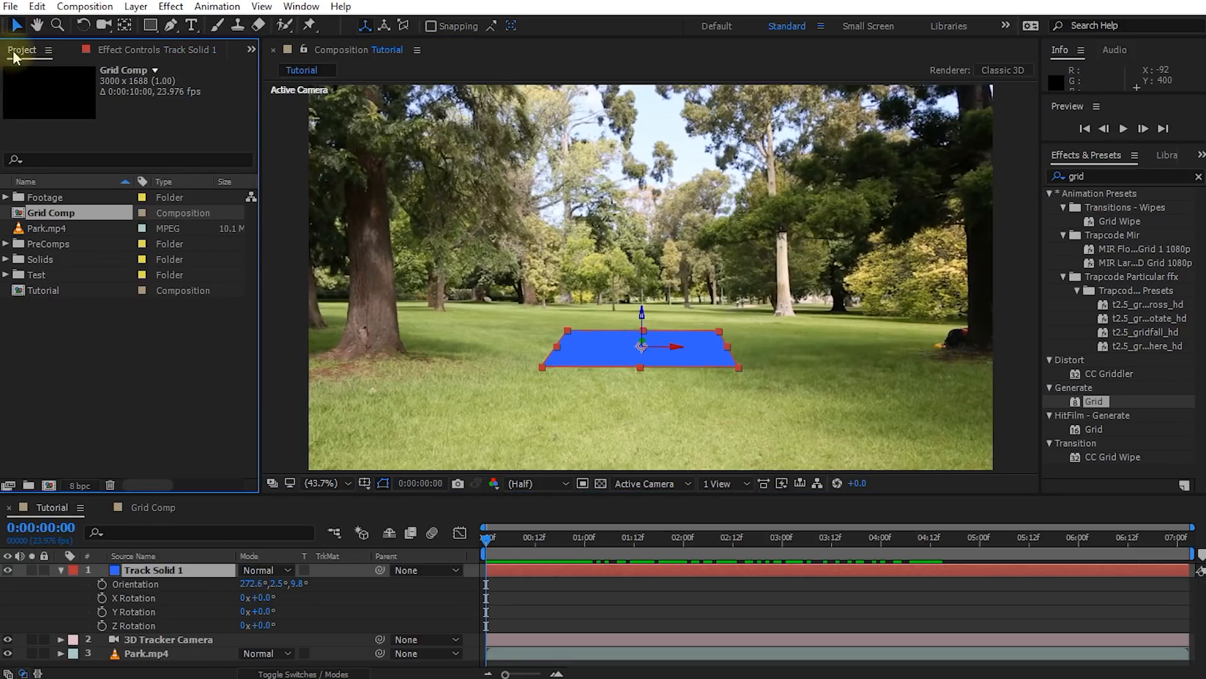
pyautogui.click(60, 570)
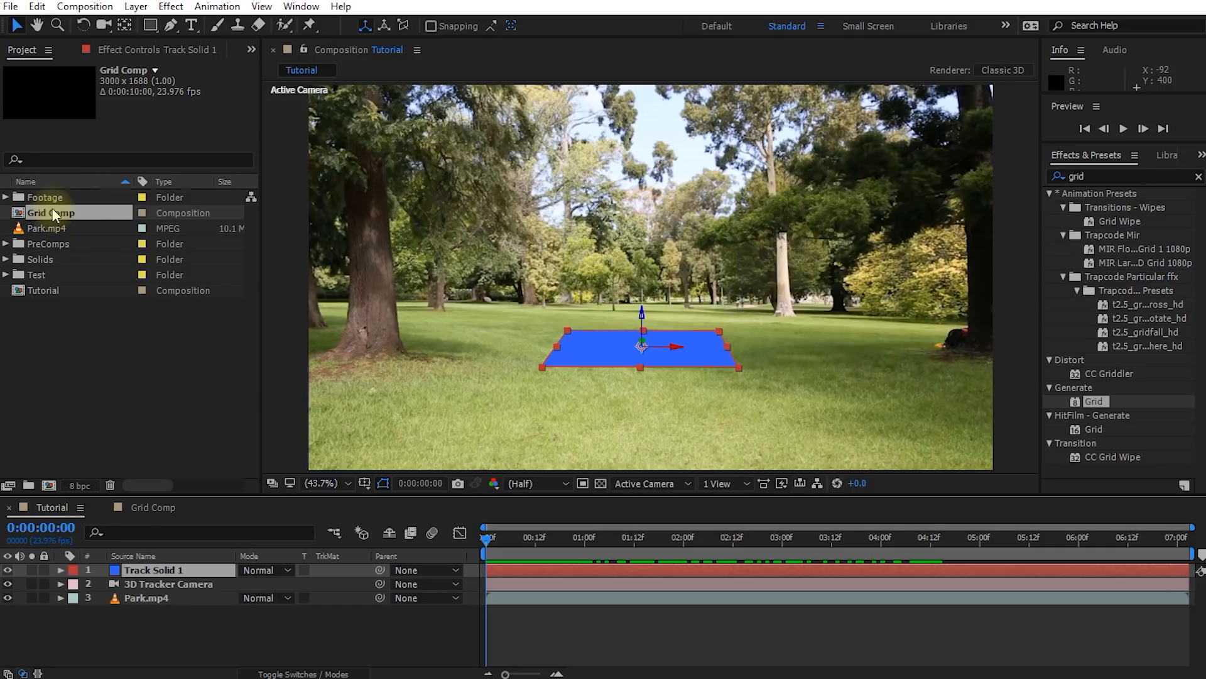
pyautogui.moveTo(36, 218); pyautogui.dragTo(154, 568)
# Align Grid Comp with the grass at 0:00:02:22 by setting its Orientation to 269.3°, 1.8°, 10.0°
pyautogui.moveTo(488, 538); pyautogui.dragTo(713, 538)
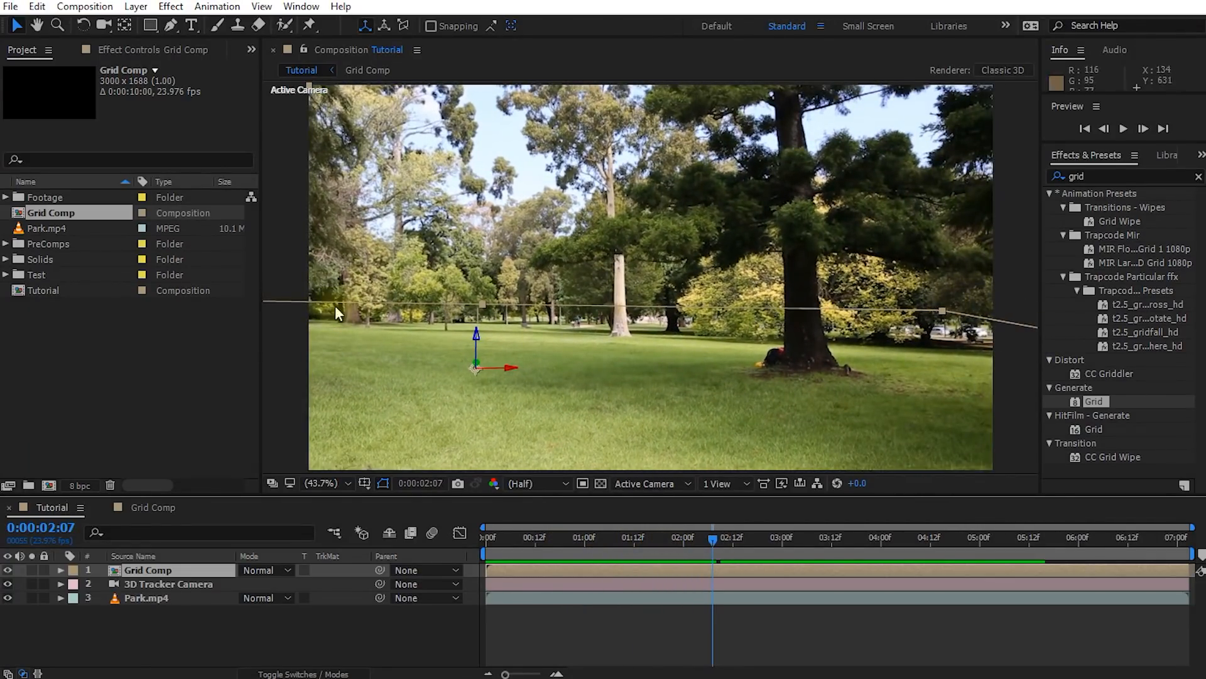
pyautogui.moveTo(722, 545); pyautogui.dragTo(774, 541)
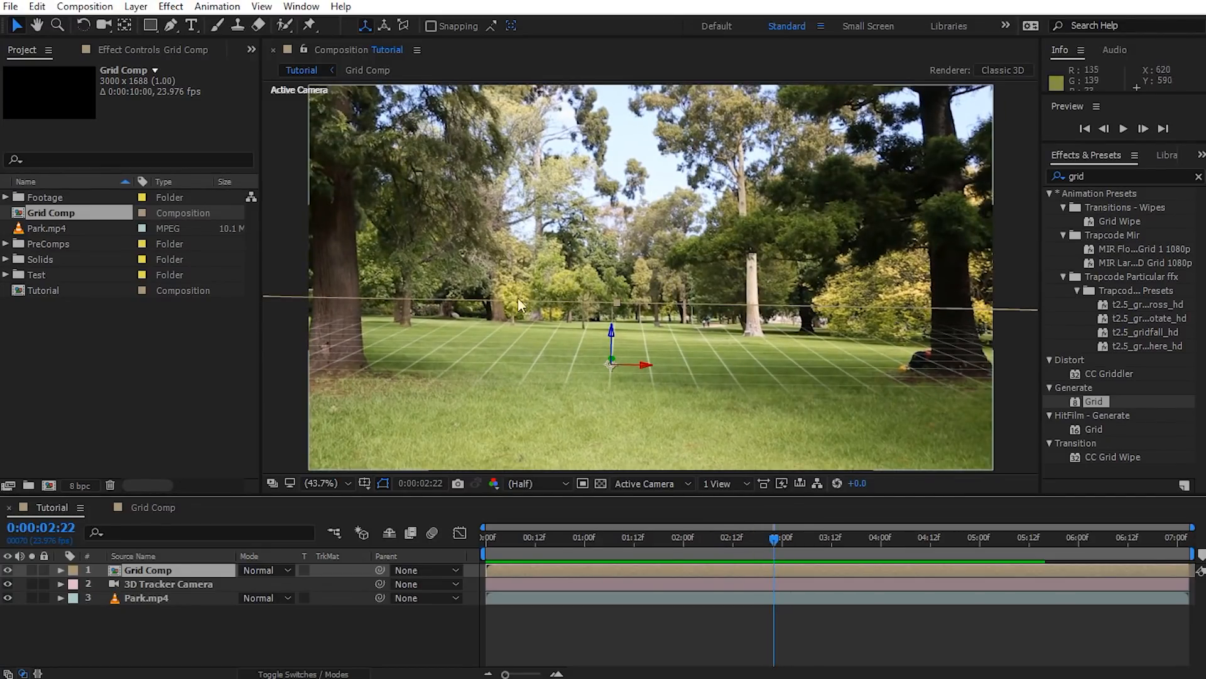
pyautogui.press('w')
pyautogui.click(645, 364)
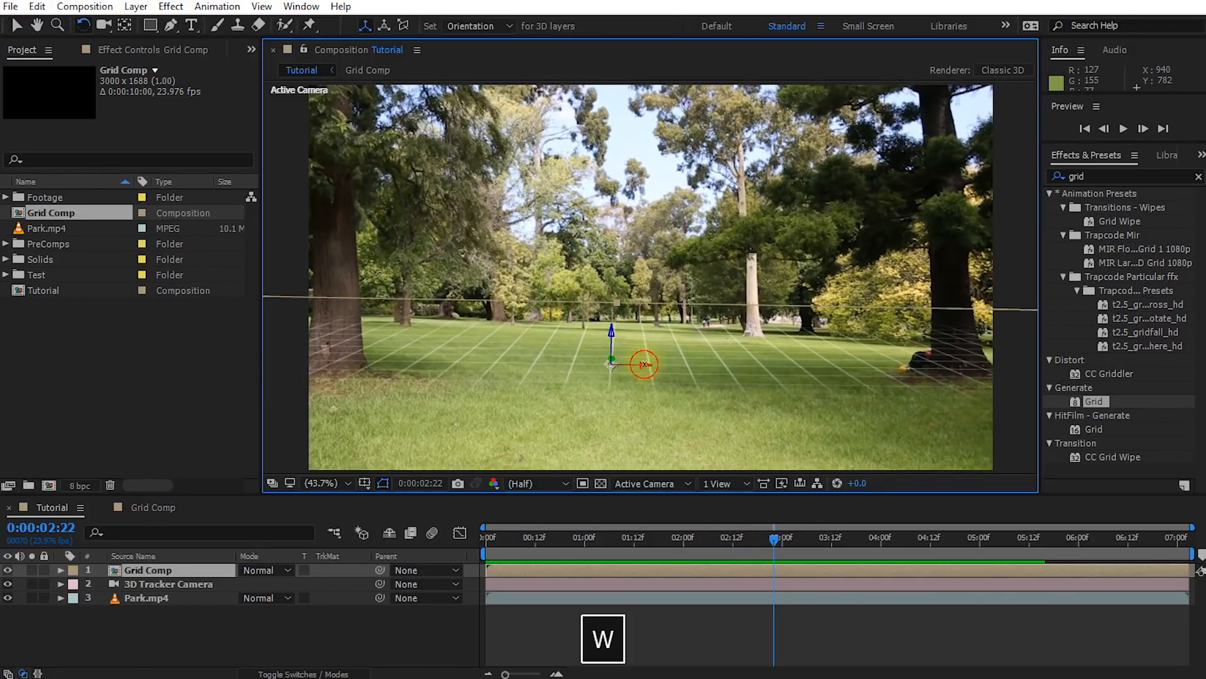
pyautogui.moveTo(645, 365); pyautogui.dragTo(643, 364)
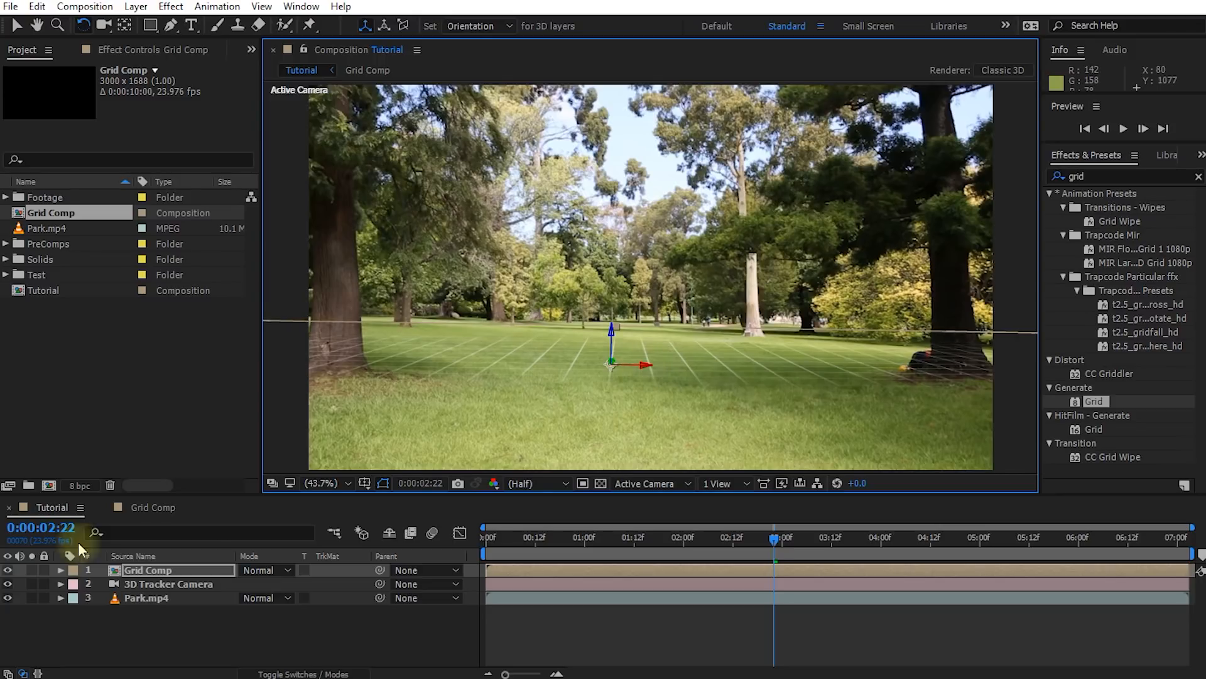
pyautogui.click(141, 570)
pyautogui.press('r')
pyautogui.moveTo(251, 584); pyautogui.dragTo(256, 575)
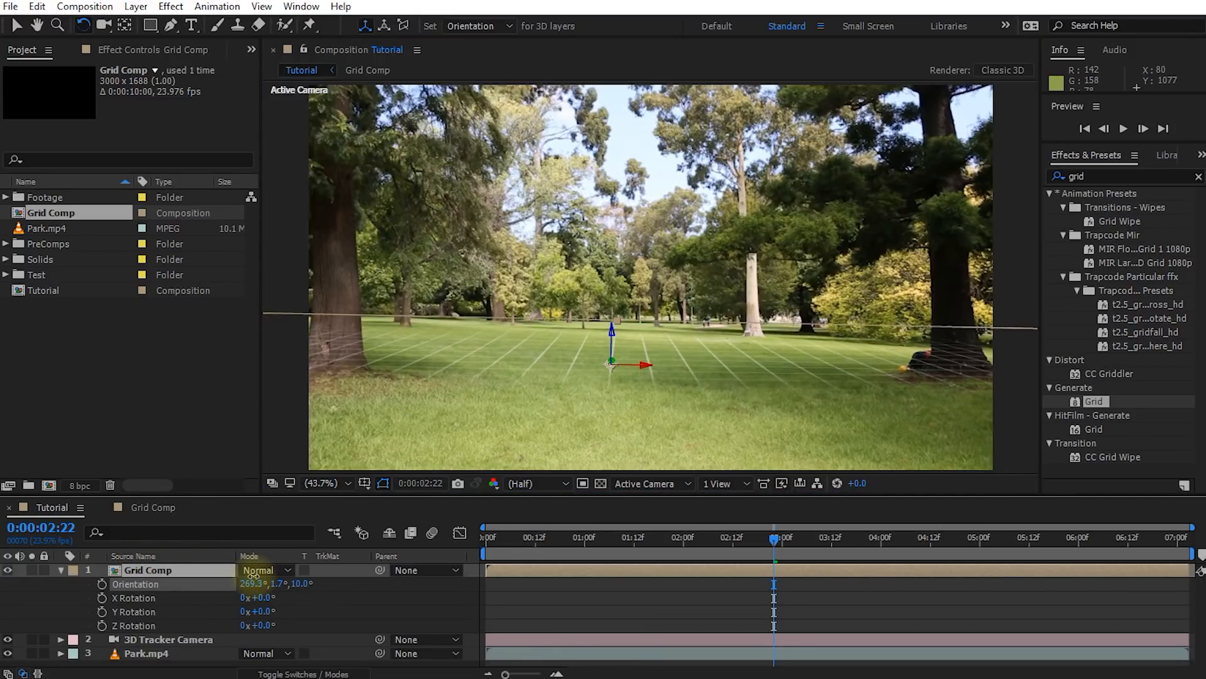
pyautogui.moveTo(276, 584); pyautogui.dragTo(281, 584)
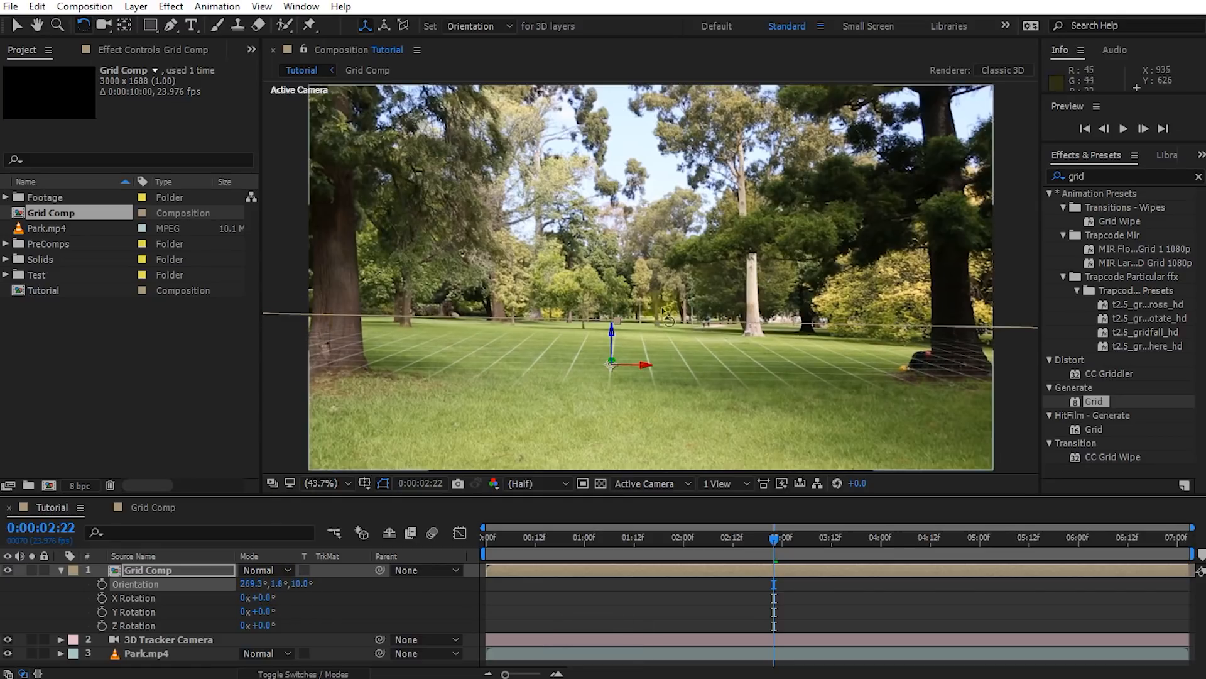
# Set the Grid Comp layer's blending mode to Add and check the grid against the footage
pyautogui.moveTo(774, 542); pyautogui.dragTo(563, 552)
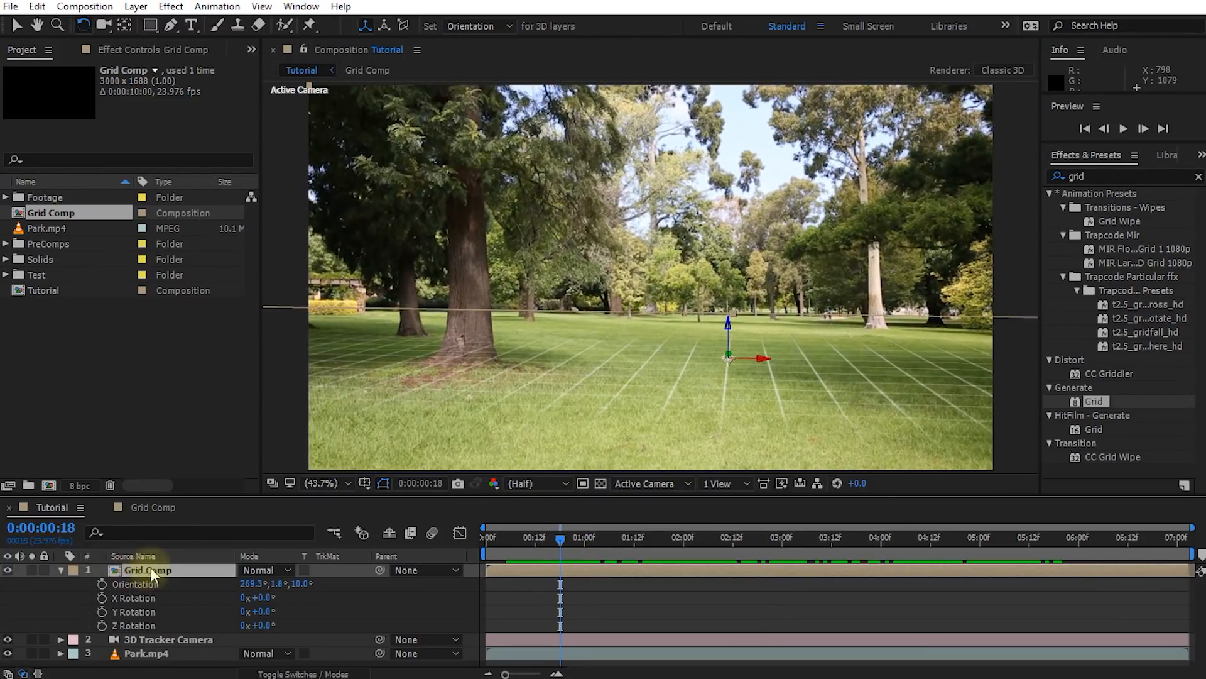
pyautogui.click(248, 572)
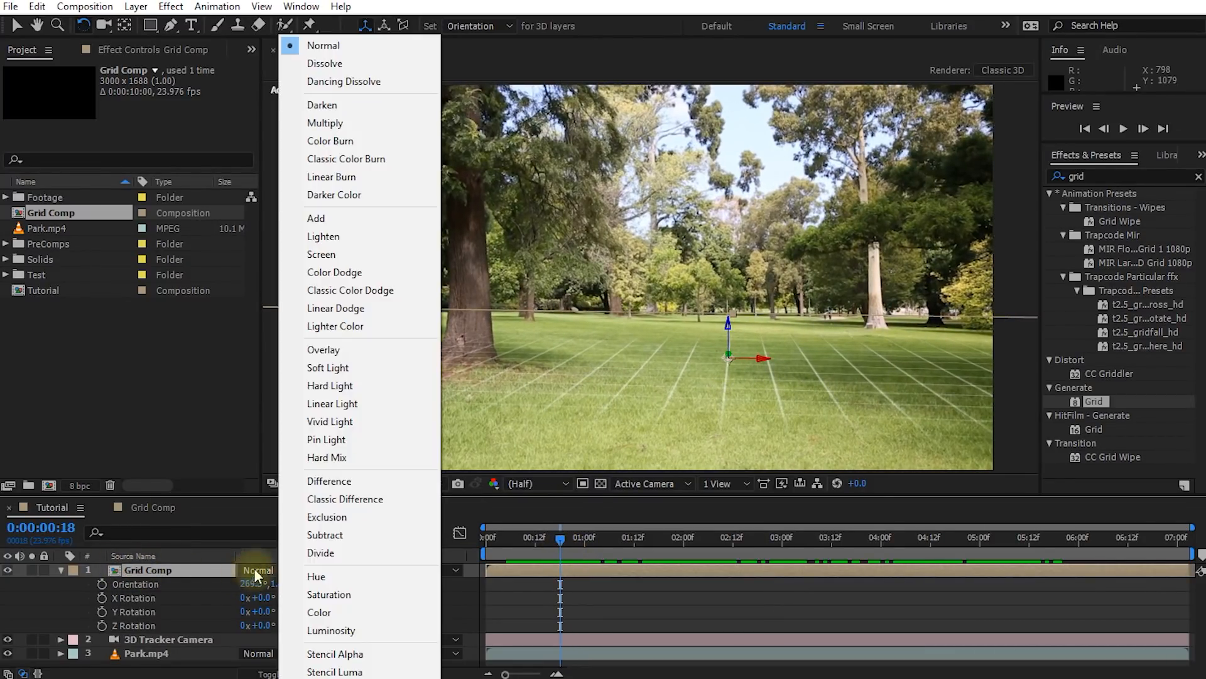
pyautogui.click(340, 225)
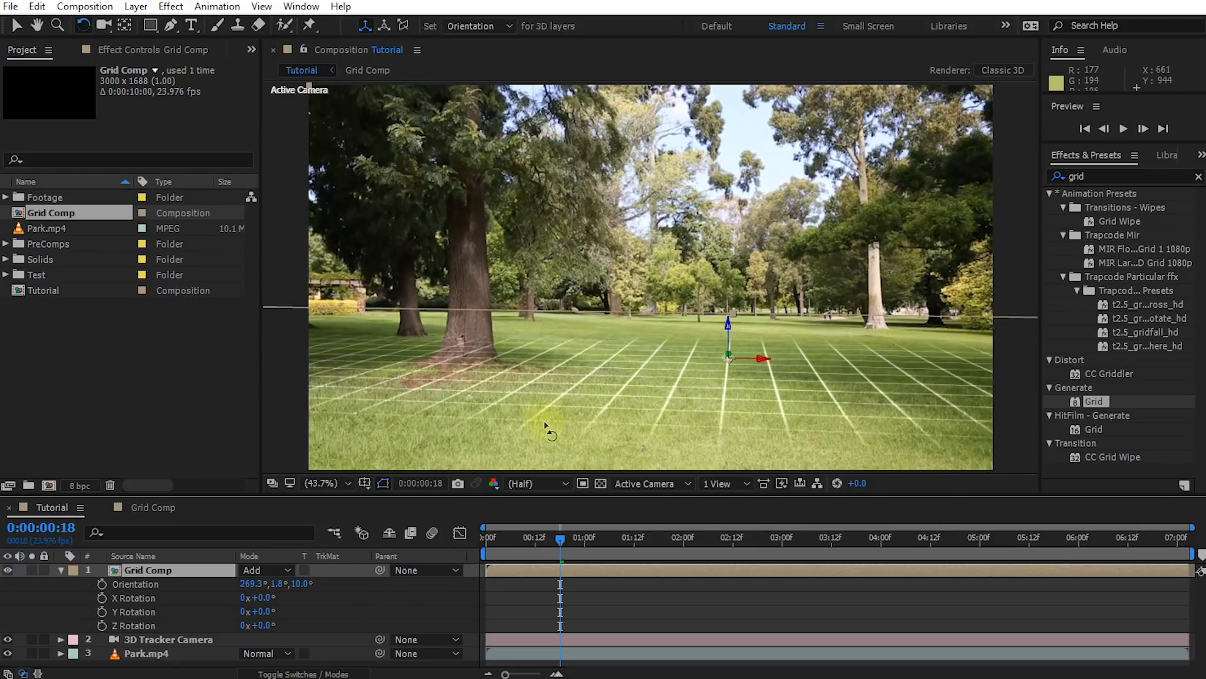
pyautogui.moveTo(569, 542)
pyautogui.mouseDown()
pyautogui.moveTo(601, 539)
pyautogui.moveTo(504, 541)
pyautogui.moveTo(563, 537)
pyautogui.mouseUp()
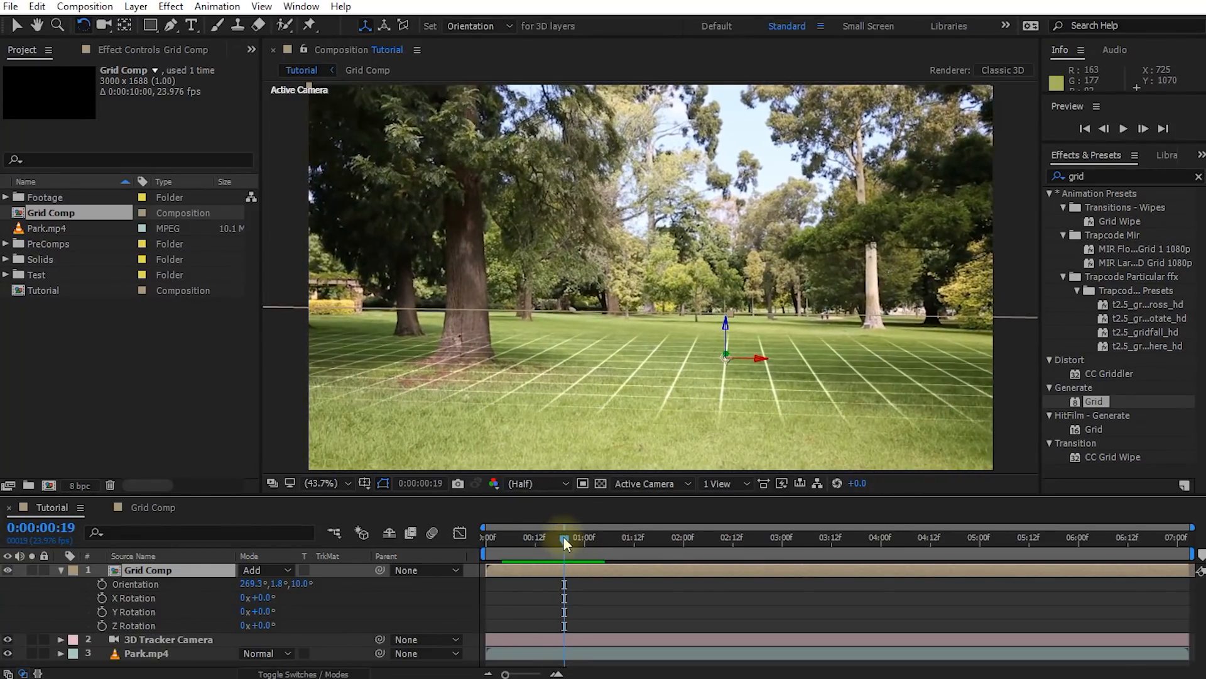
pyautogui.click(60, 570)
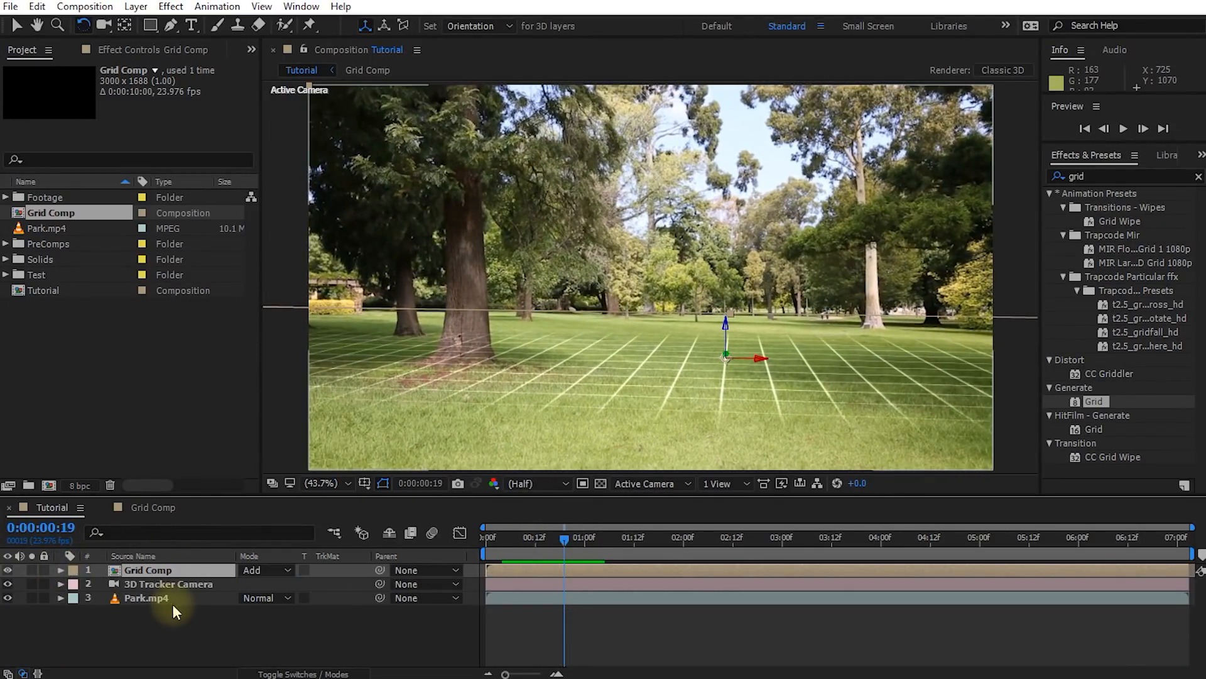
# Apply Hue/Saturation to the Park.mp4 layer with Master Saturation -29 and Master Hue +27°, and compare the footage with the effect off
pyautogui.press('v')
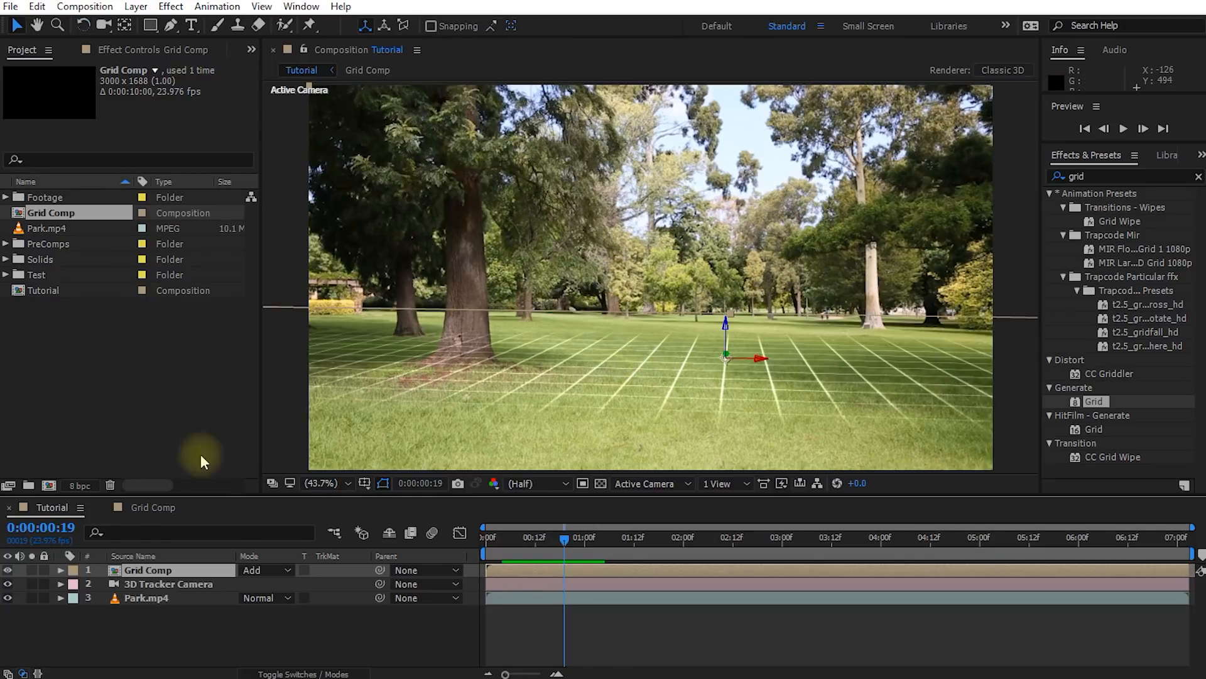
pyautogui.click(135, 598)
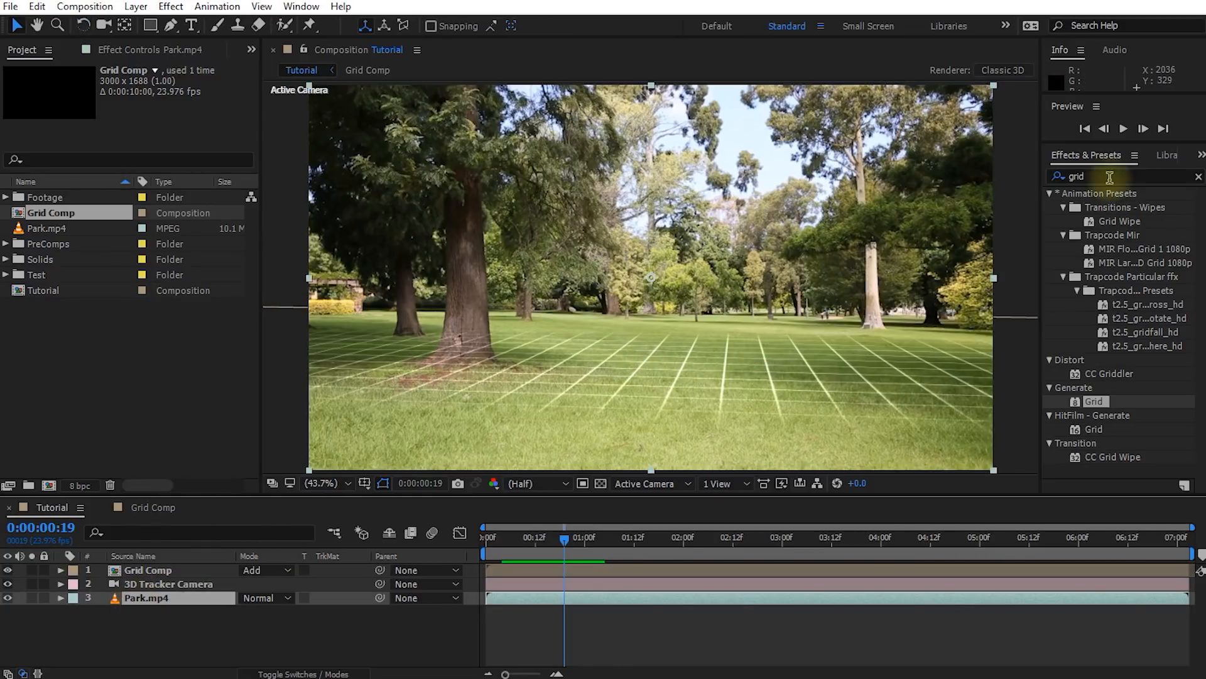
pyautogui.click(1077, 176)
pyautogui.write('hue')
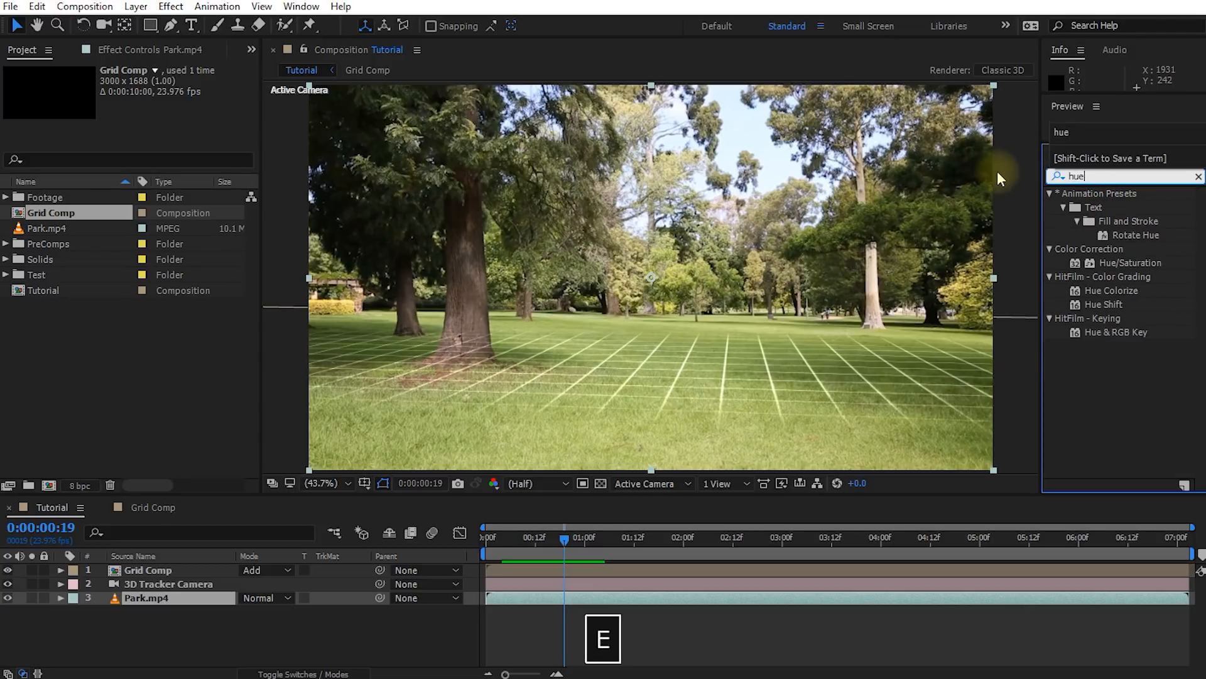
pyautogui.doubleClick(1124, 264)
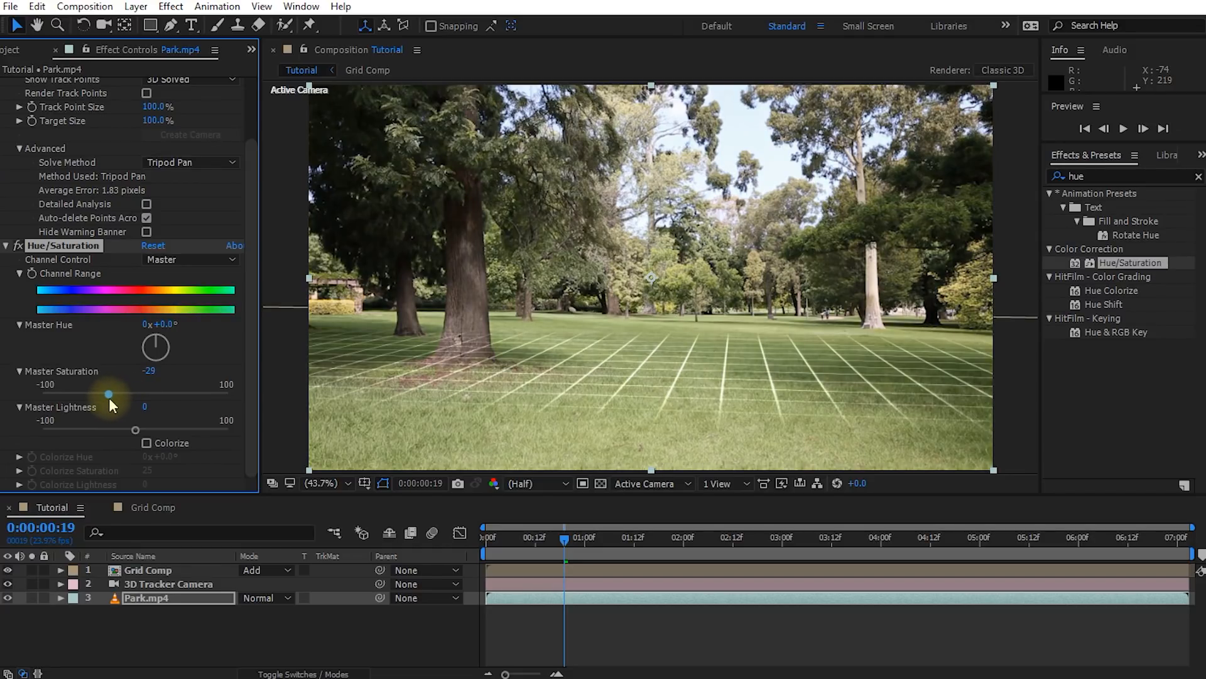
pyautogui.moveTo(155, 345); pyautogui.dragTo(157, 343)
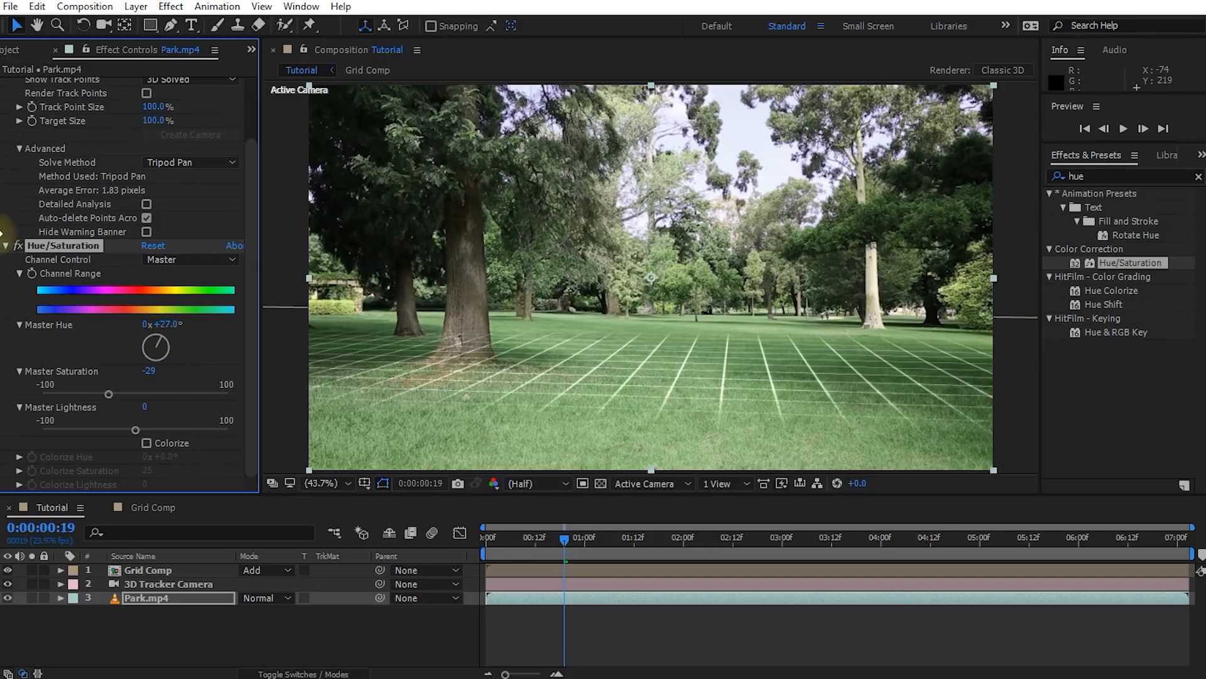
pyautogui.click(18, 246)
pyautogui.click(18, 246)
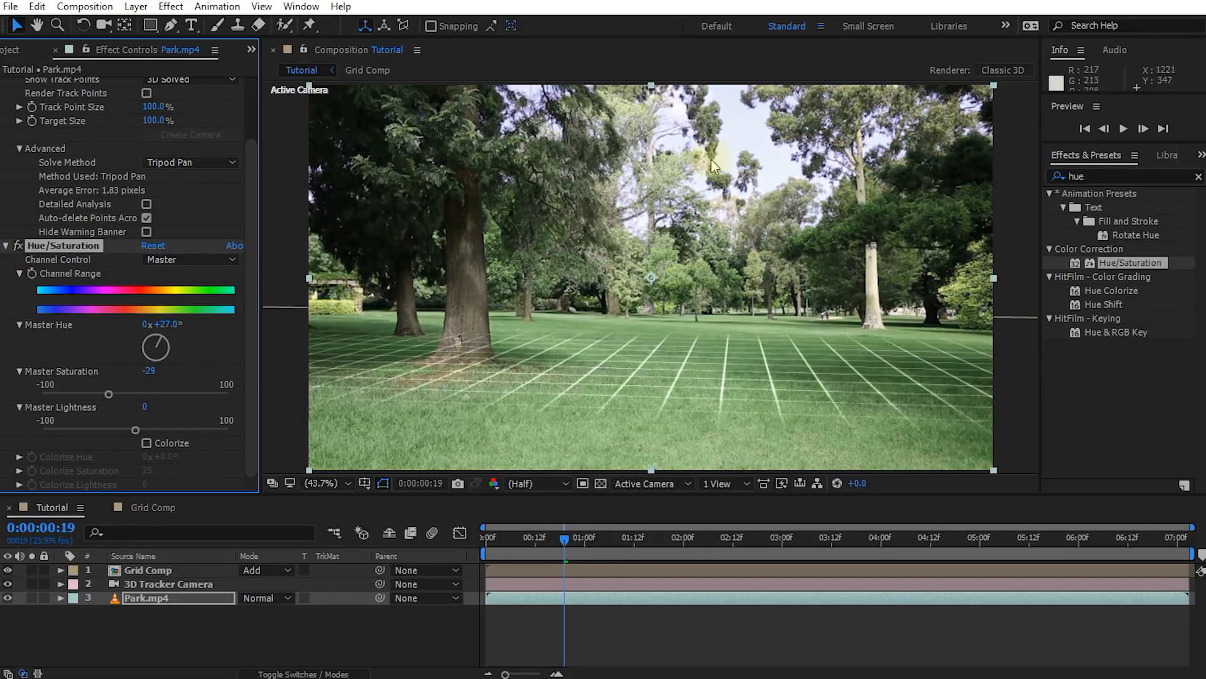
# Add a Curves effect to Park.mp4 and slightly lower the highlights and shadows of the RGB curve to darken the footage
pyautogui.click(1100, 177)
pyautogui.write('curves')
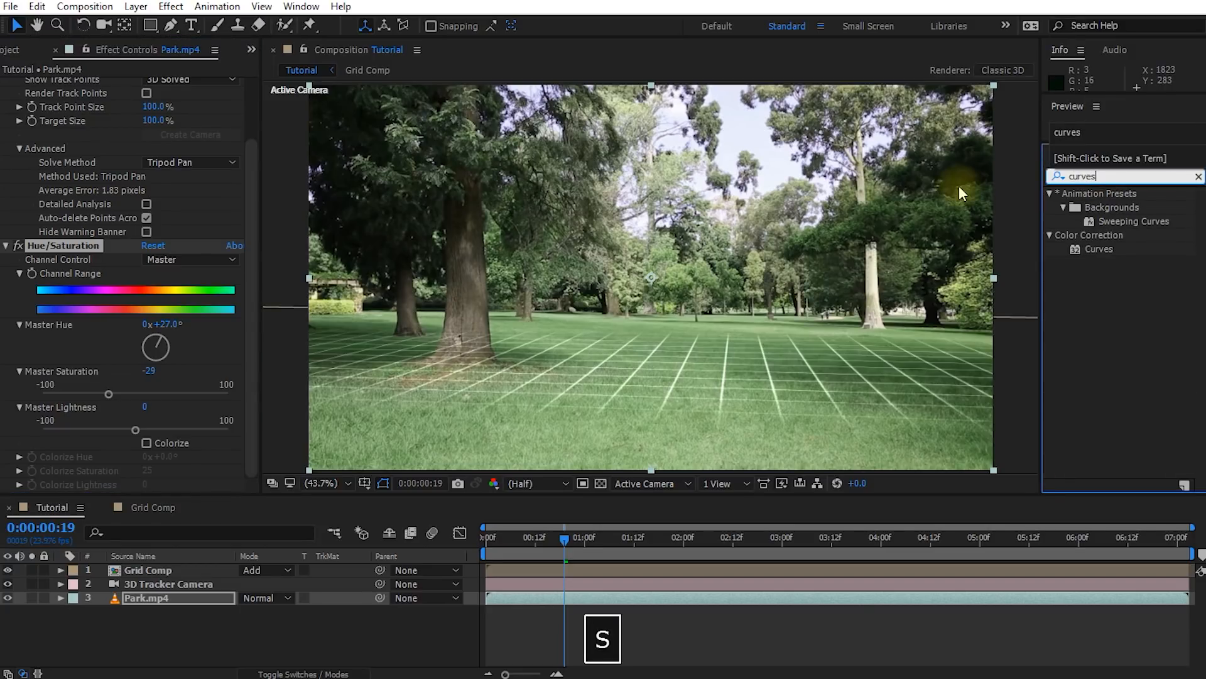
pyautogui.doubleClick(1098, 248)
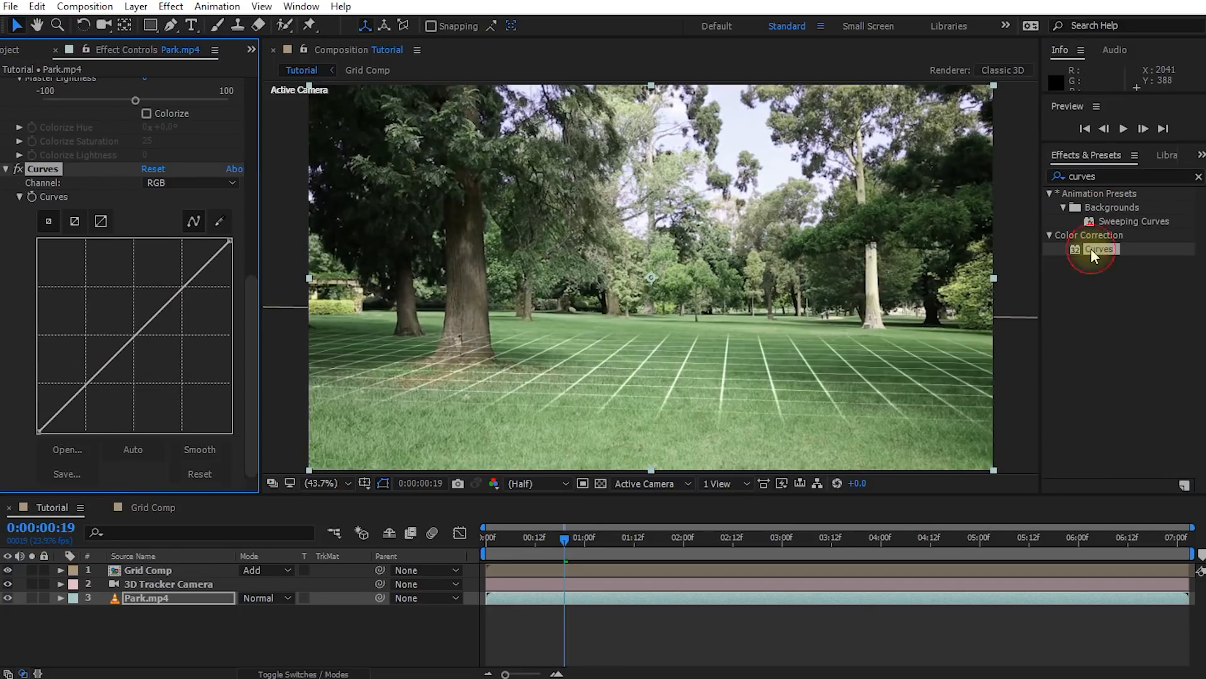
pyautogui.moveTo(182, 287); pyautogui.dragTo(187, 305)
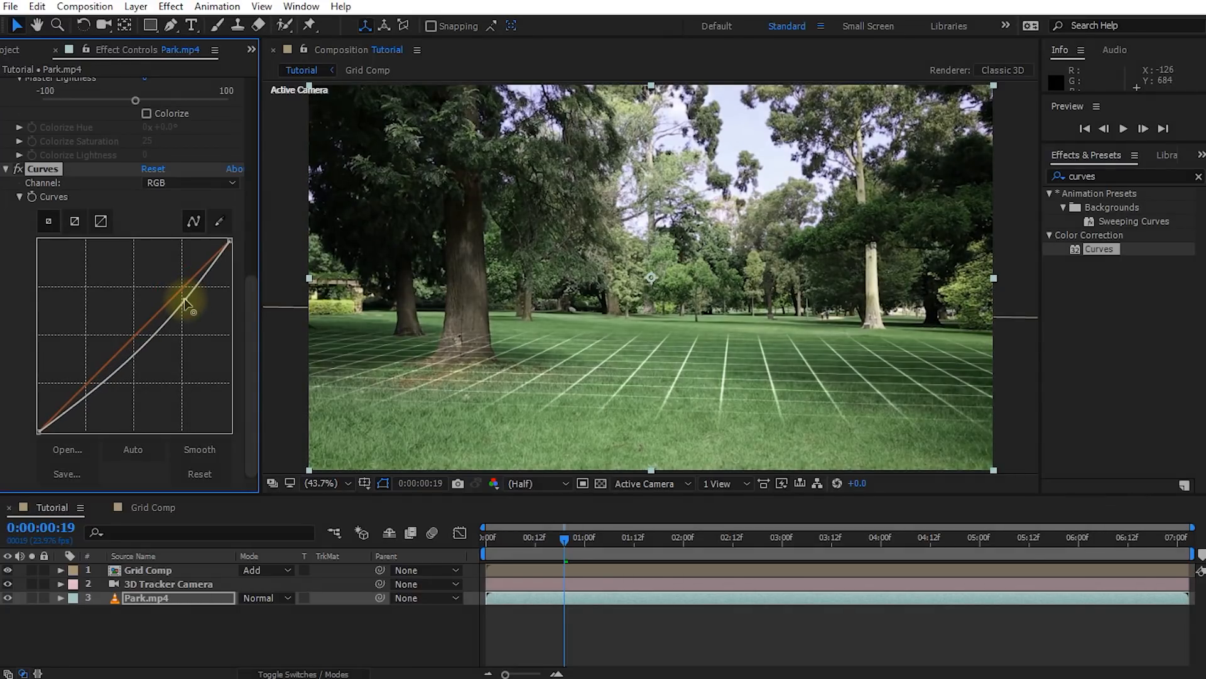
pyautogui.moveTo(101, 380); pyautogui.dragTo(102, 385)
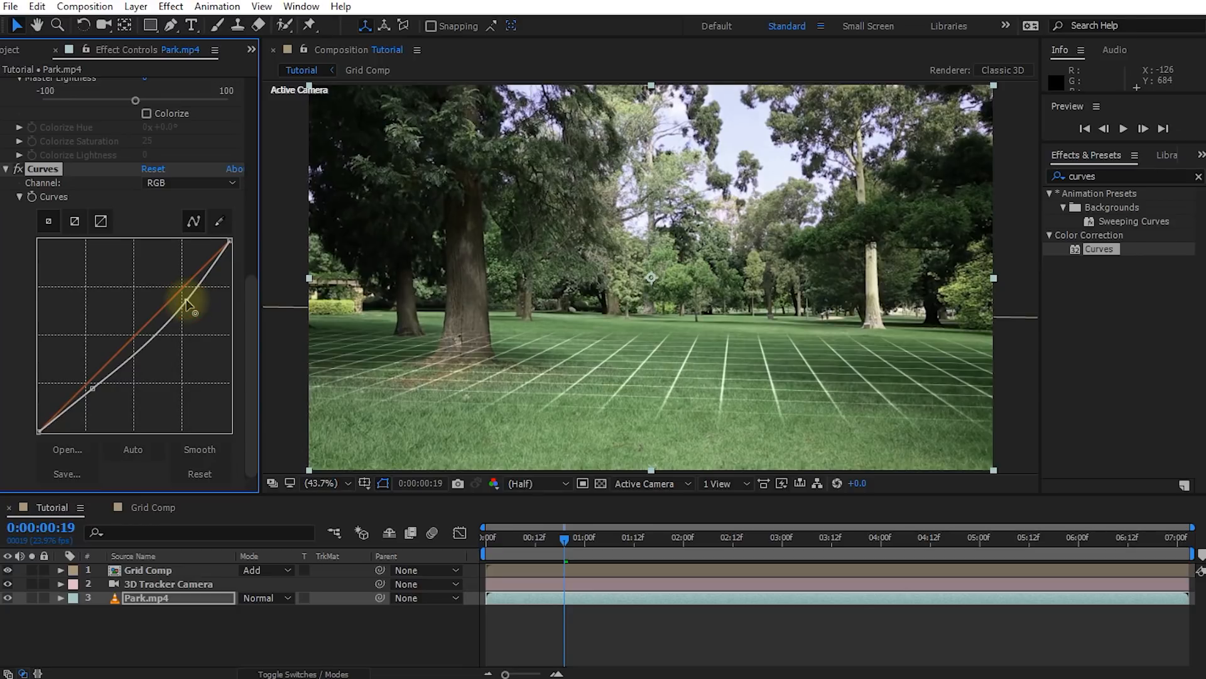
# Scrub through the Tutorial composition to examine how the grid sweep passes over the grass and the left tree trunk
pyautogui.moveTo(558, 543); pyautogui.dragTo(980, 542)
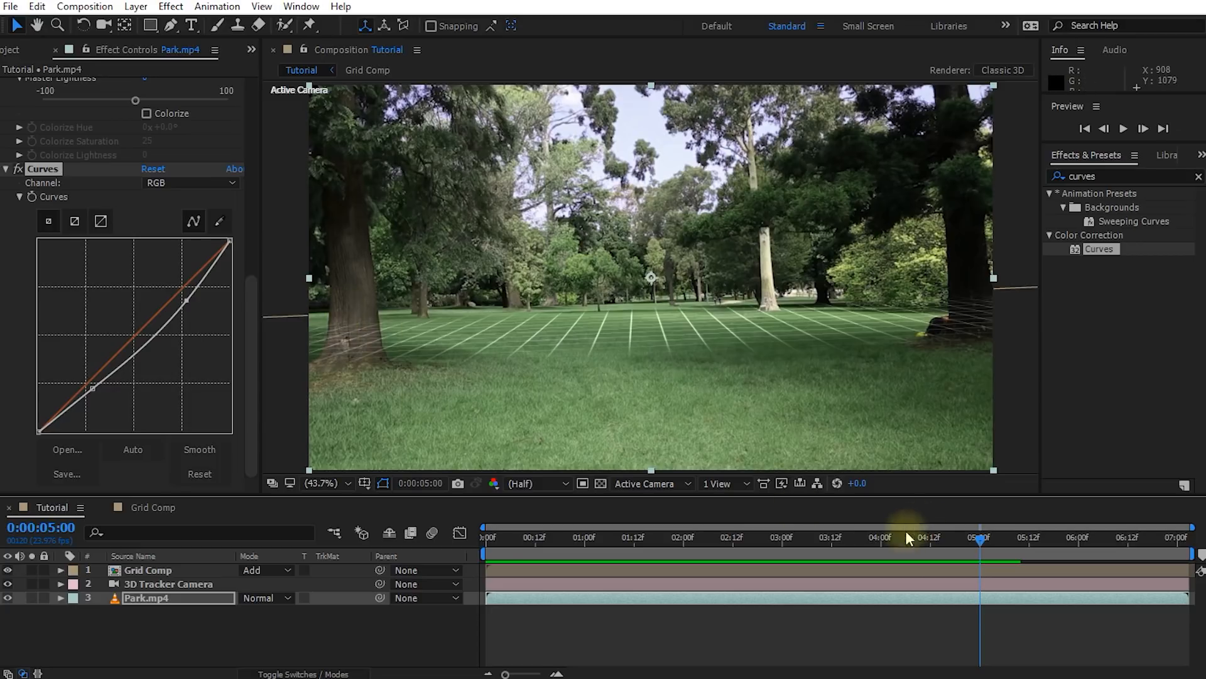
pyautogui.moveTo(983, 541); pyautogui.dragTo(567, 570)
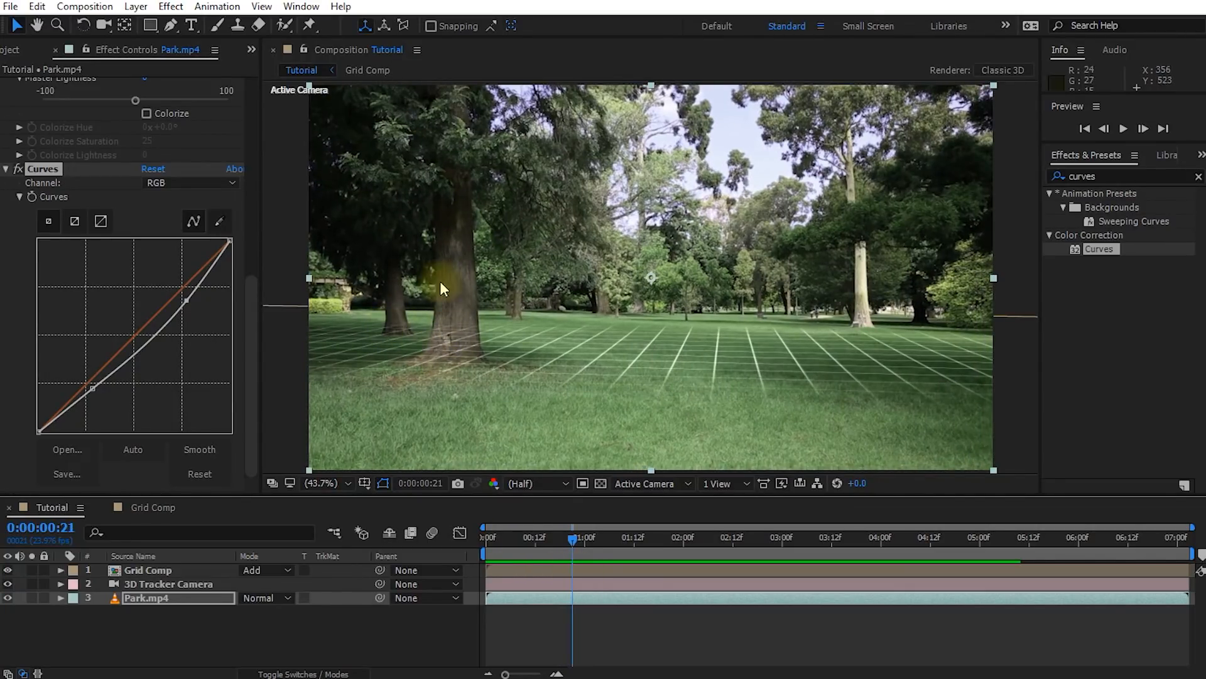
pyautogui.moveTo(561, 536); pyautogui.dragTo(535, 571)
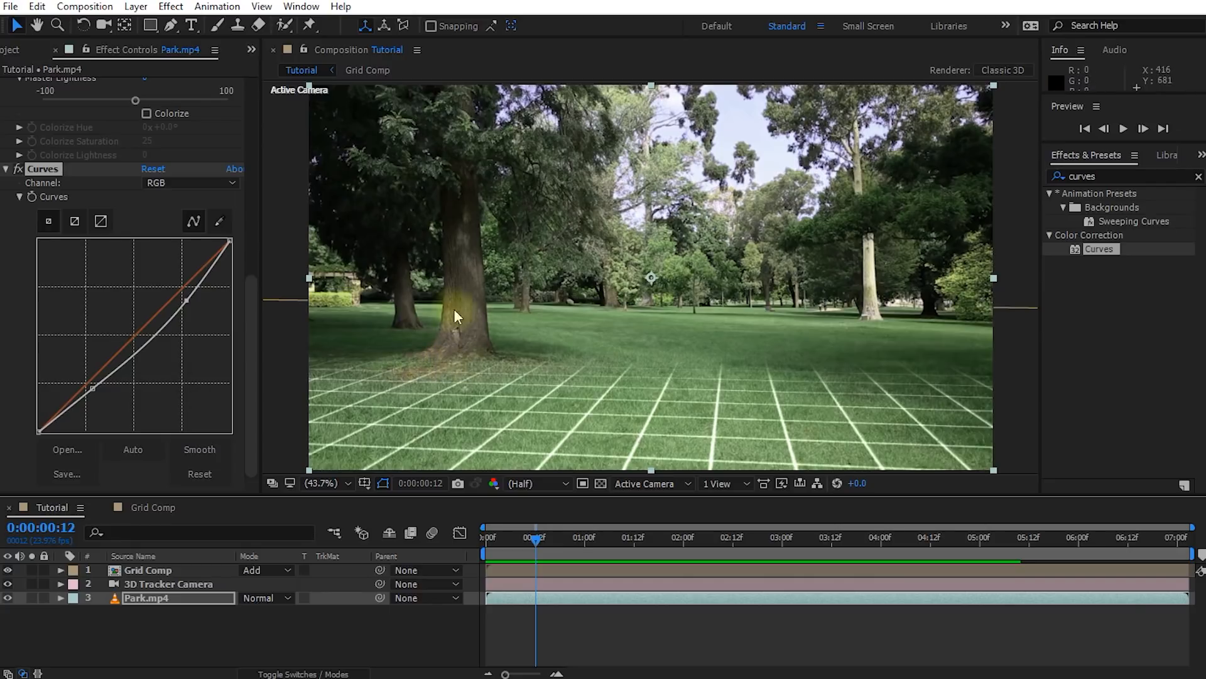
pyautogui.moveTo(533, 536); pyautogui.dragTo(543, 538)
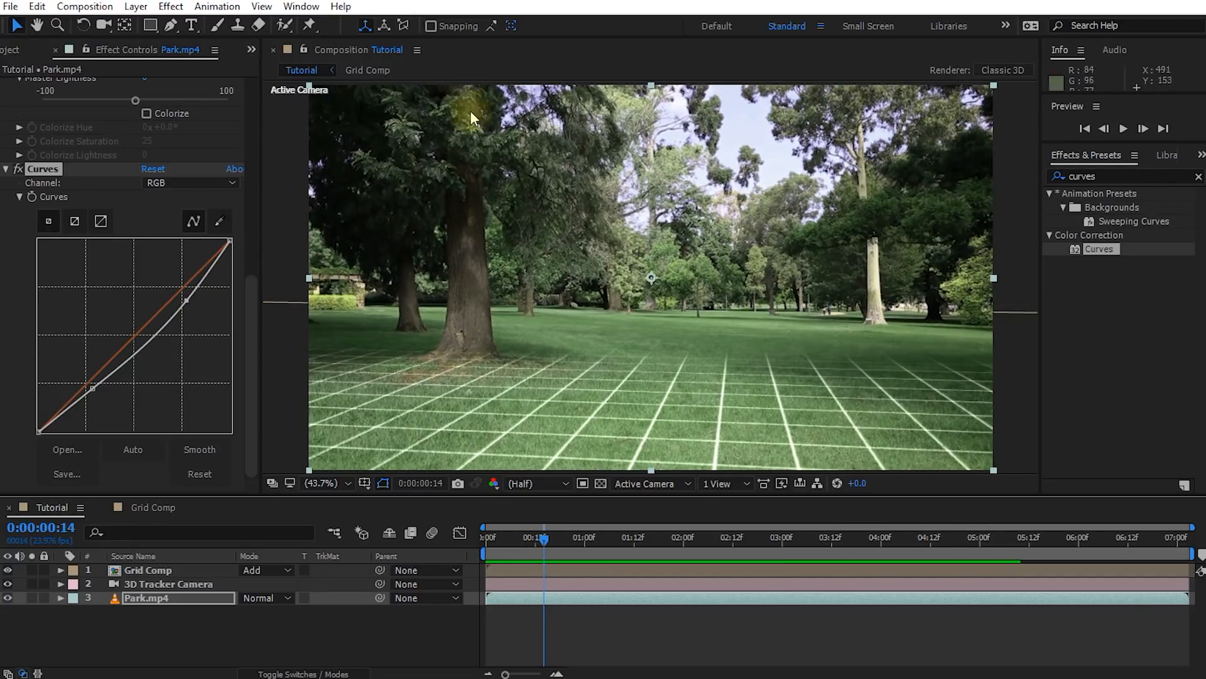
pyautogui.moveTo(543, 546)
pyautogui.mouseDown()
pyautogui.moveTo(647, 542)
pyautogui.moveTo(488, 553)
pyautogui.moveTo(559, 555)
pyautogui.mouseUp()
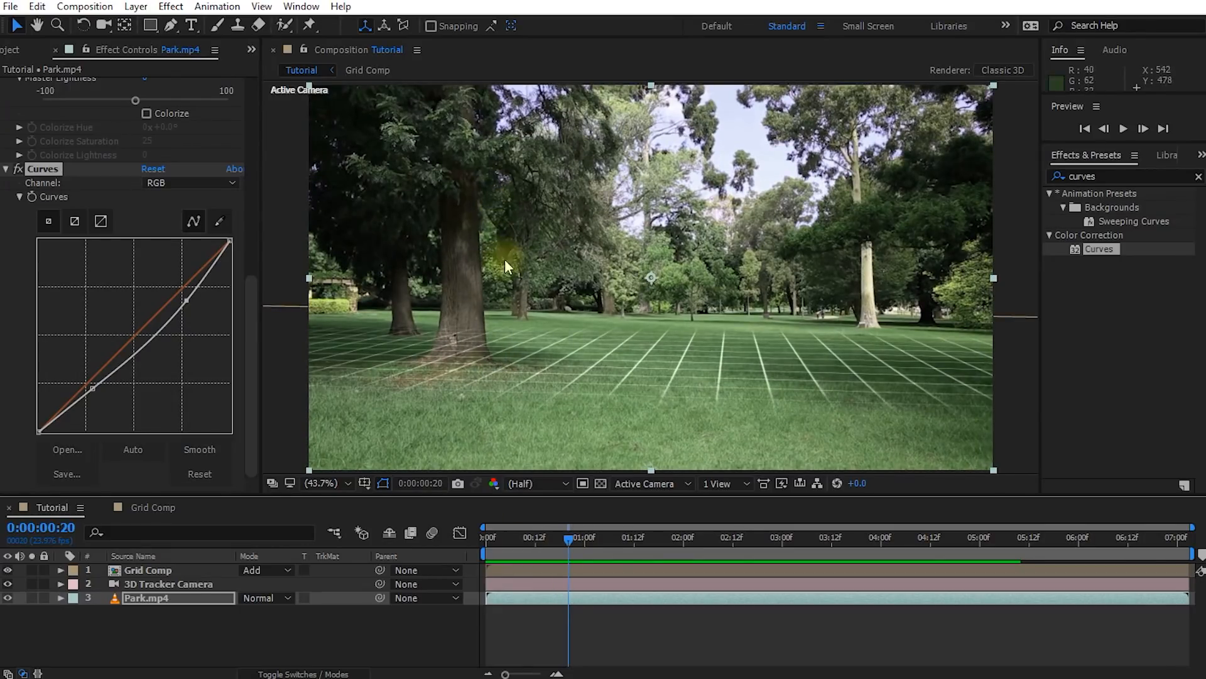
pyautogui.moveTo(569, 539)
pyautogui.mouseDown()
pyautogui.moveTo(696, 539)
pyautogui.moveTo(552, 541)
pyautogui.mouseUp()
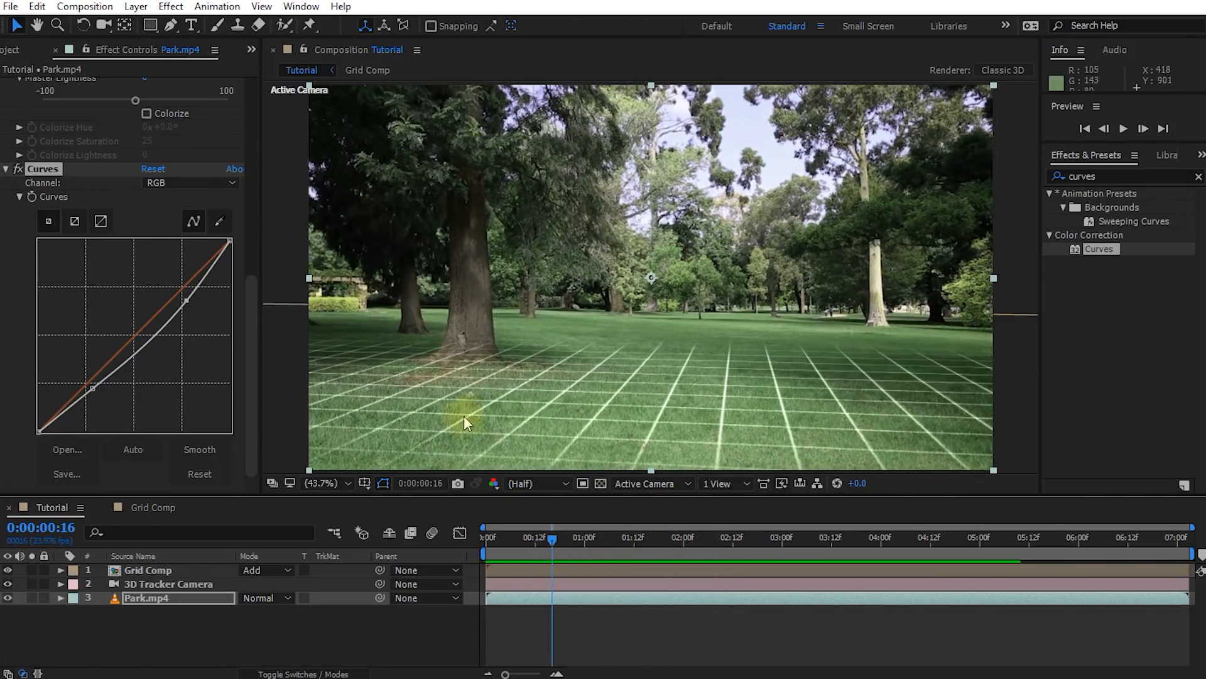
pyautogui.click(571, 544)
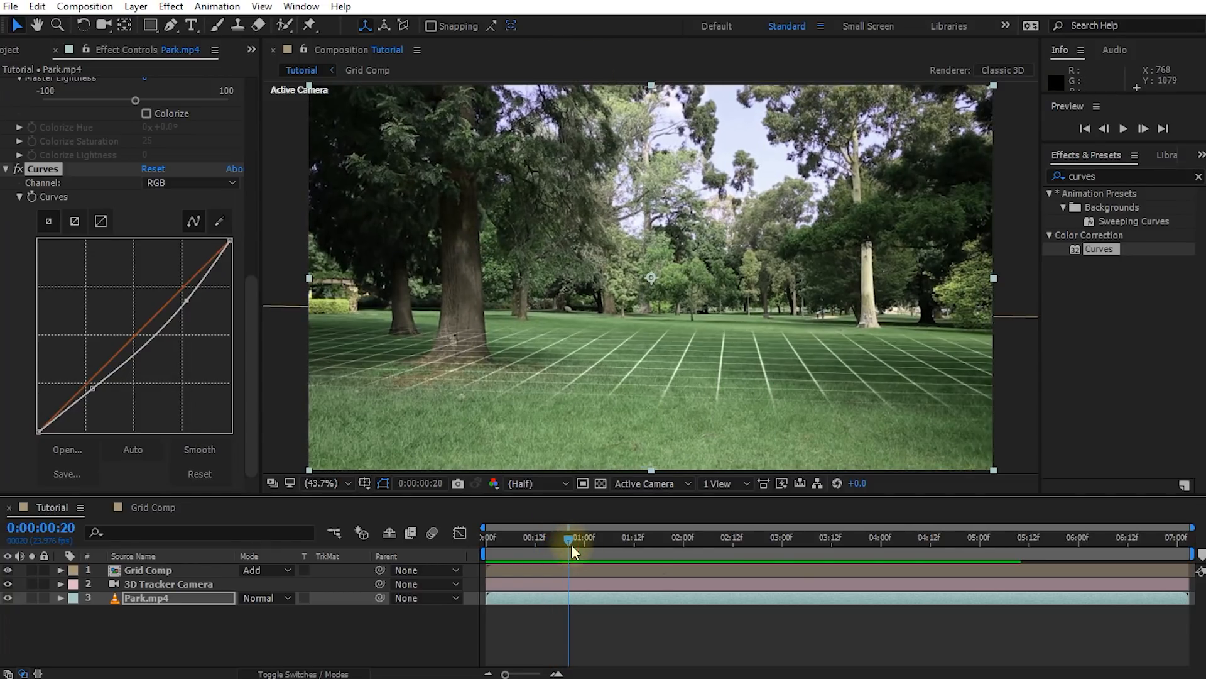
pyautogui.moveTo(571, 544); pyautogui.dragTo(529, 545)
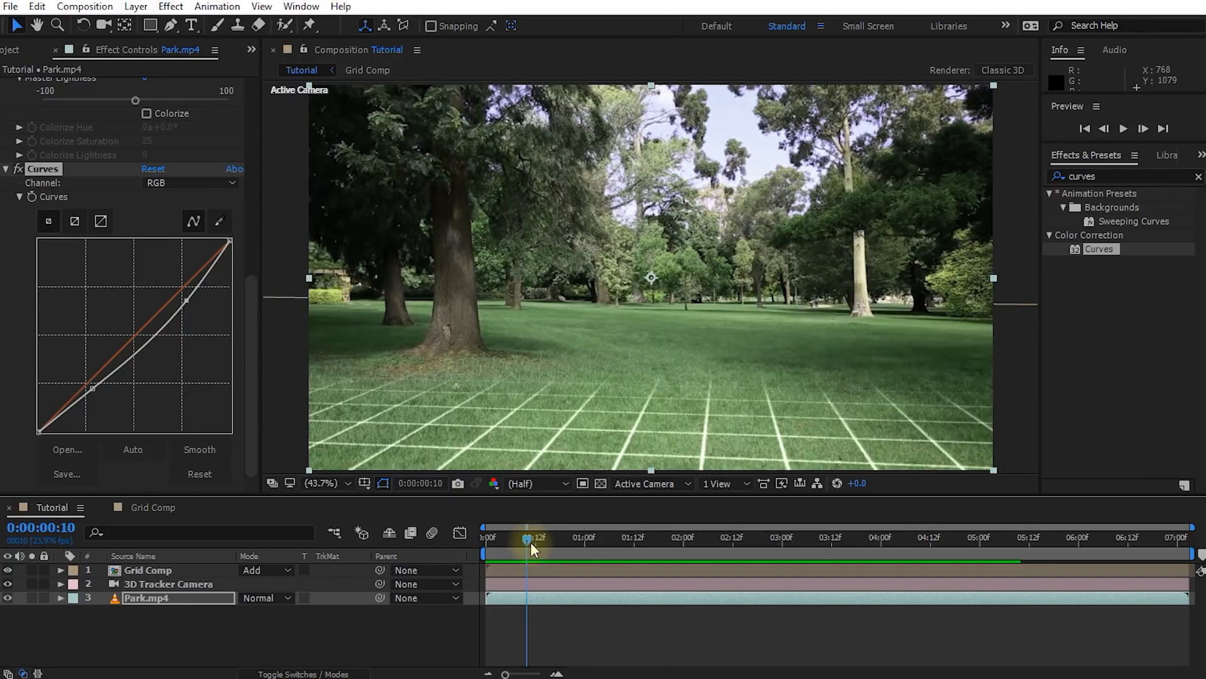
pyautogui.moveTo(531, 543); pyautogui.dragTo(567, 548)
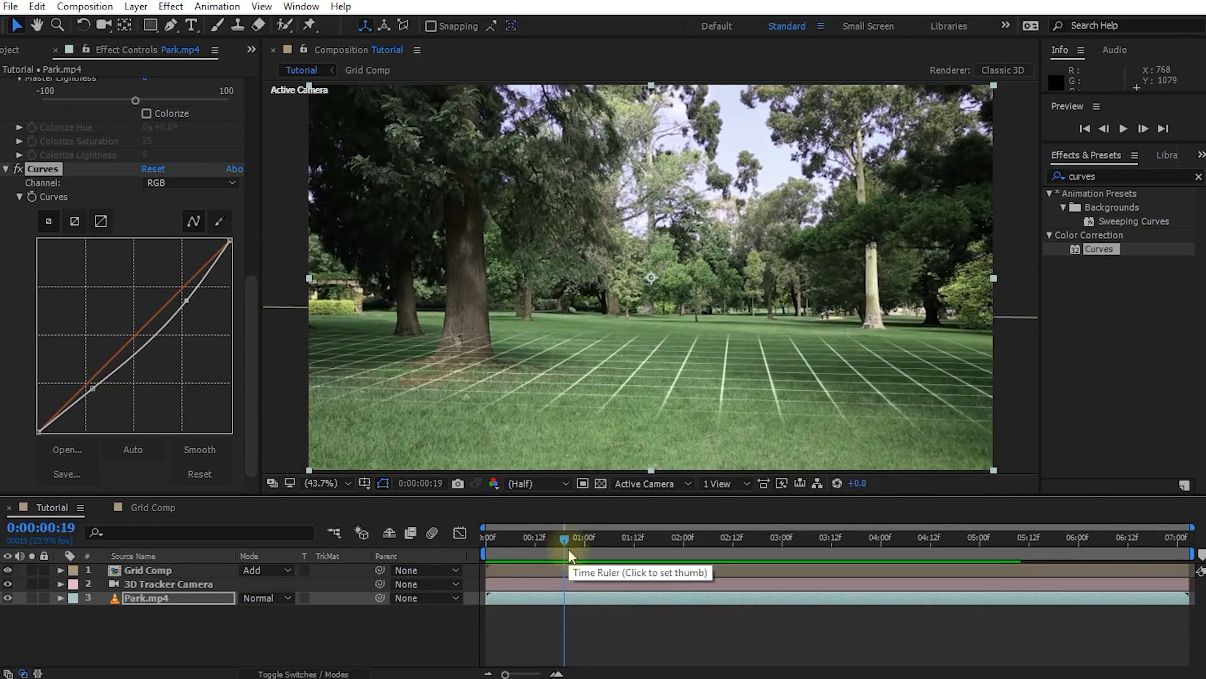
# Create a solid from three 3D Camera Tracker points on the large left tree at 0:00:00:18
pyautogui.click(171, 598)
pyautogui.moveTo(258, 286); pyautogui.dragTo(257, 55)
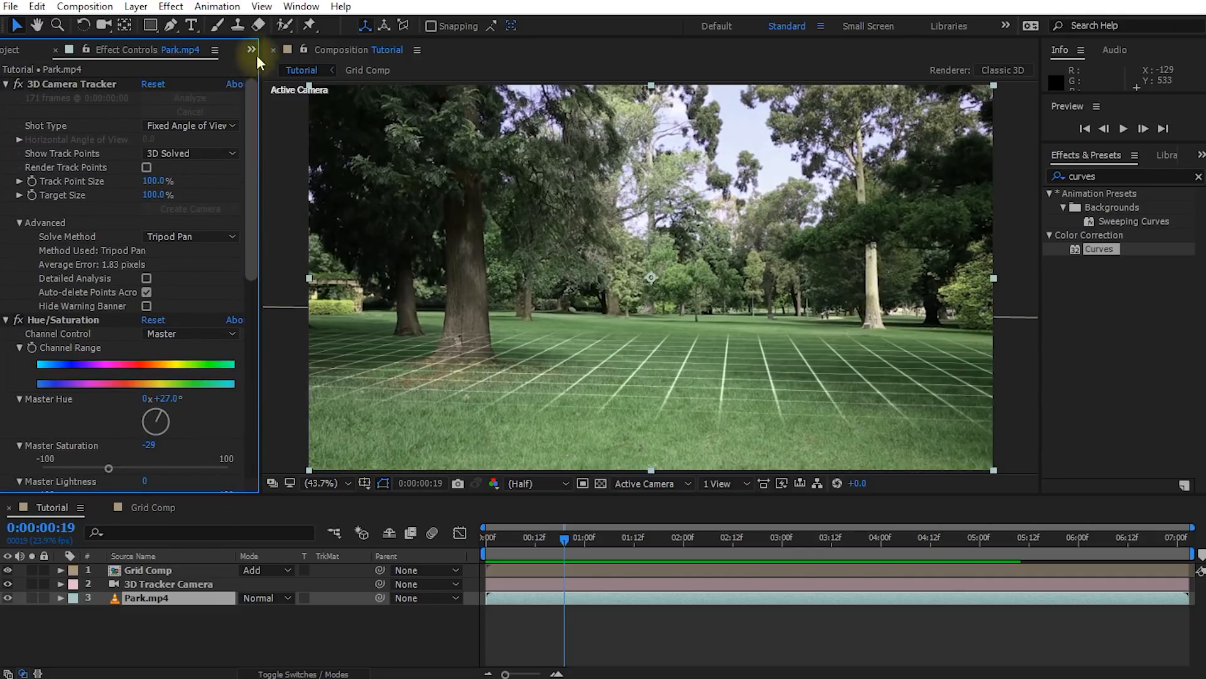
pyautogui.click(50, 83)
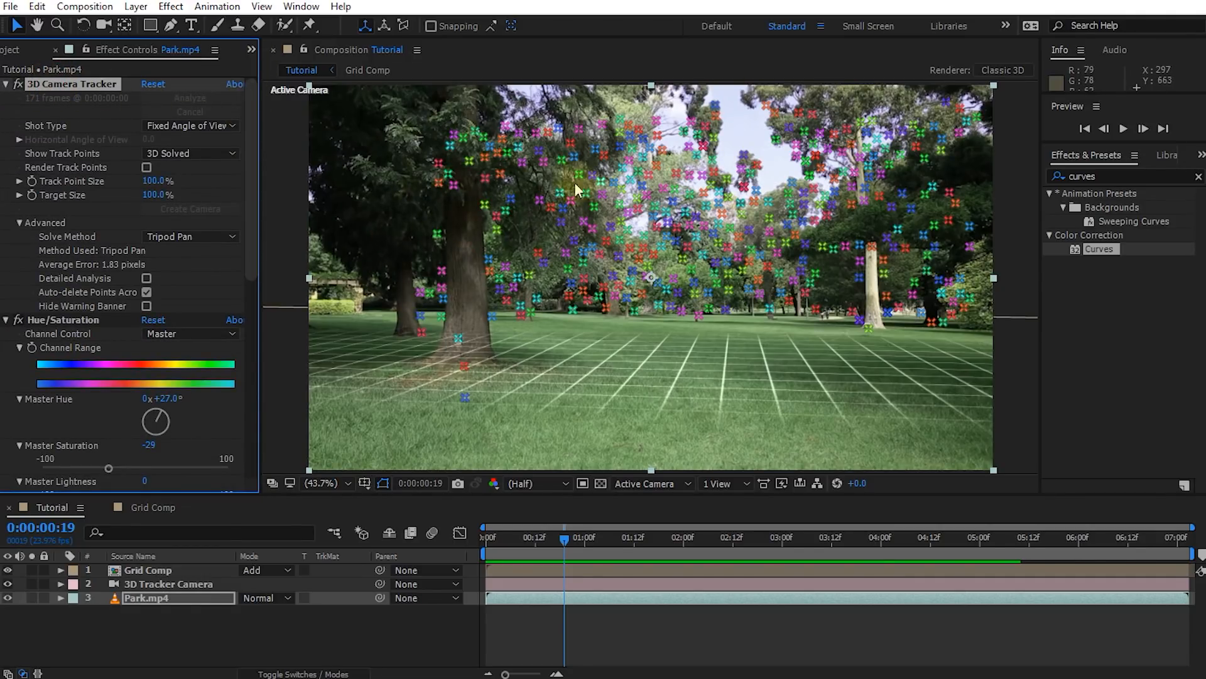
pyautogui.moveTo(564, 536)
pyautogui.mouseDown()
pyautogui.moveTo(529, 552)
pyautogui.moveTo(560, 540)
pyautogui.mouseUp()
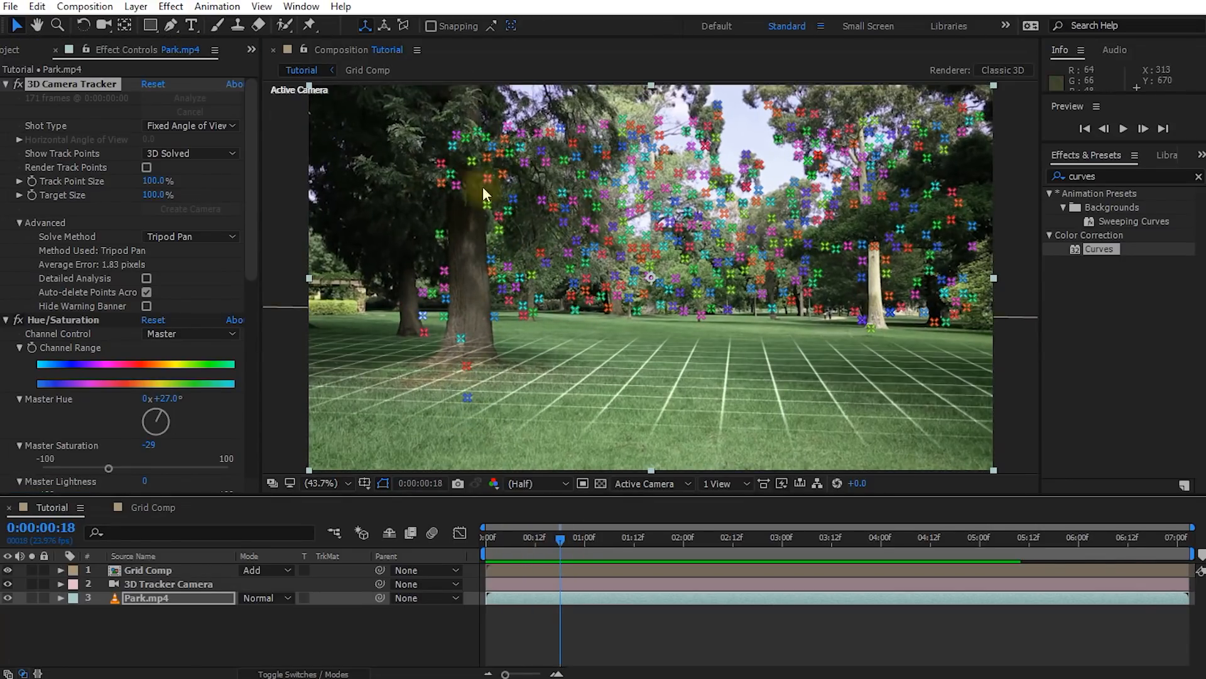
pyautogui.click(441, 163)
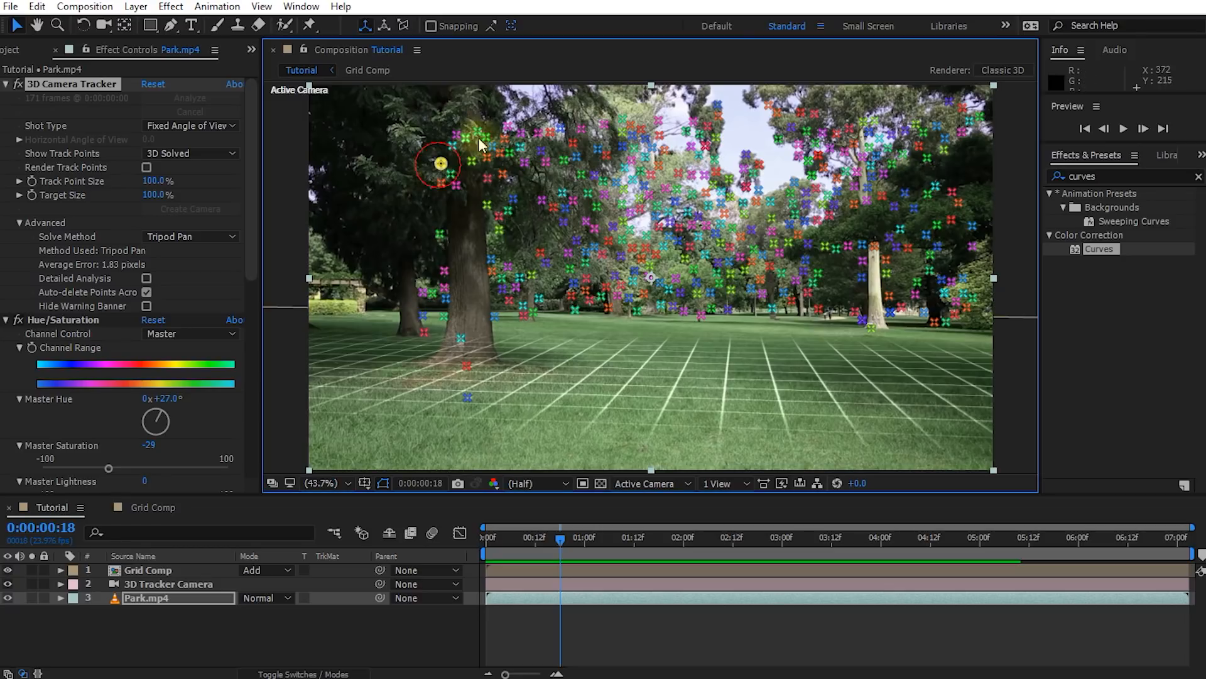
pyautogui.keyDown('shift'); pyautogui.click(461, 339); pyautogui.keyUp('shift')
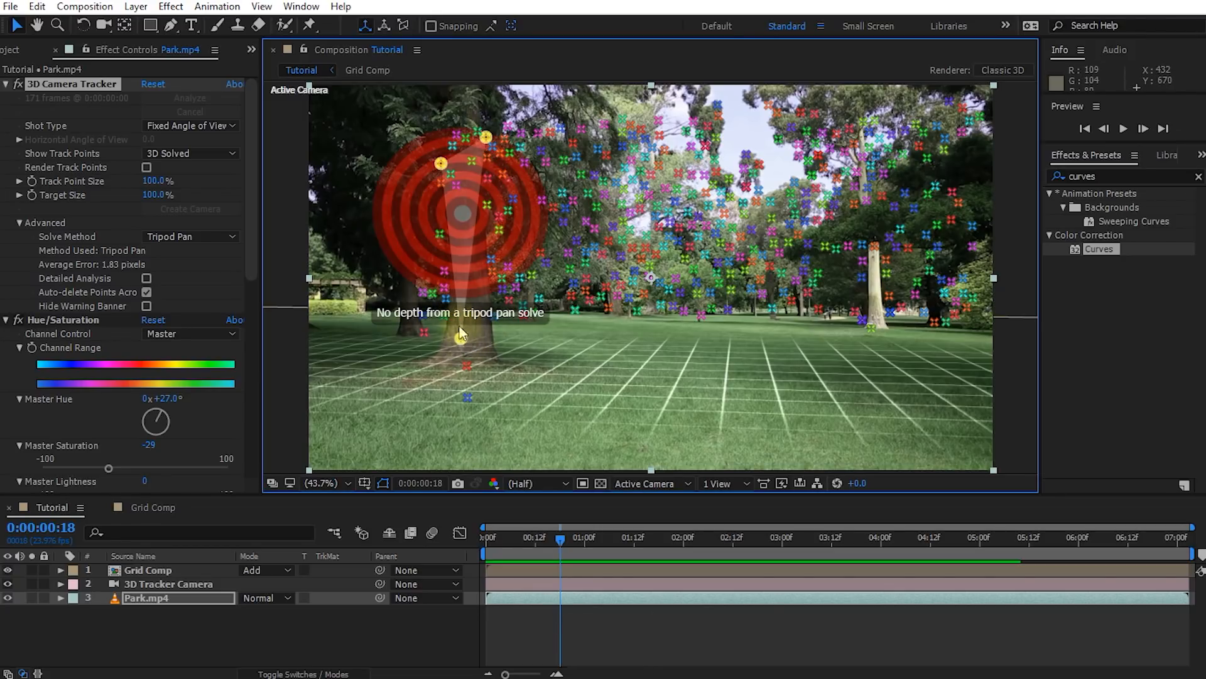
pyautogui.rightClick(462, 339)
pyautogui.click(496, 366)
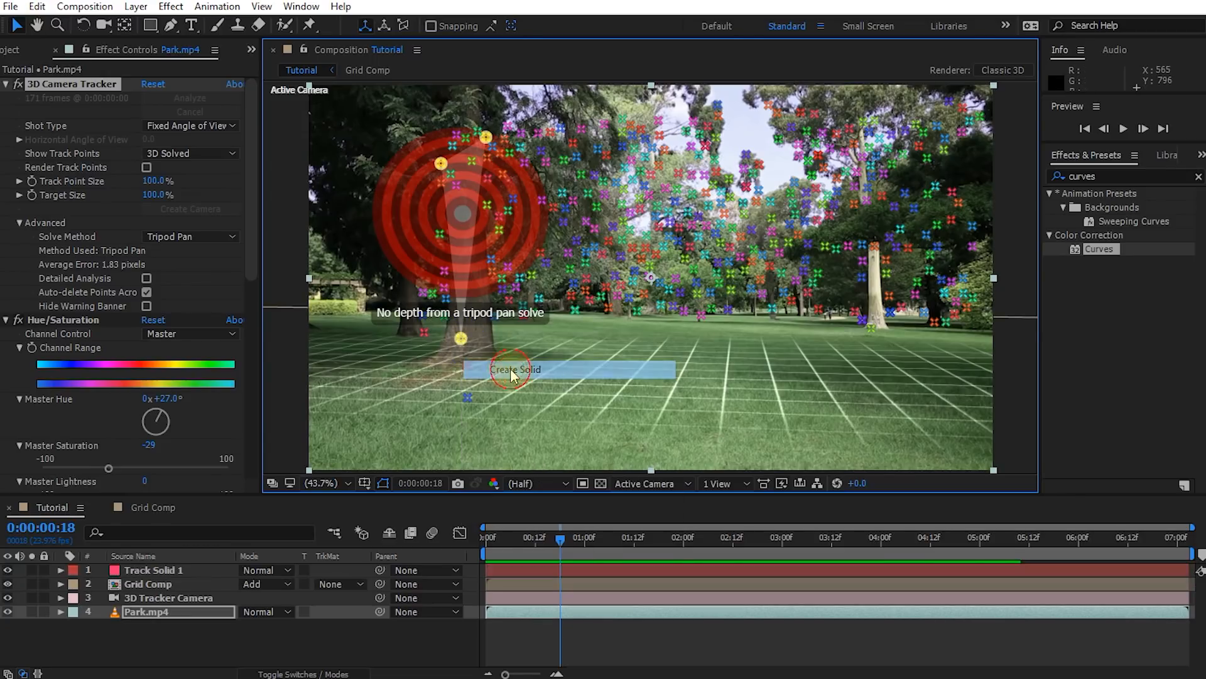
# Rename the new track solid layer as Left Tree and check how it follows the shot
pyautogui.click(190, 574)
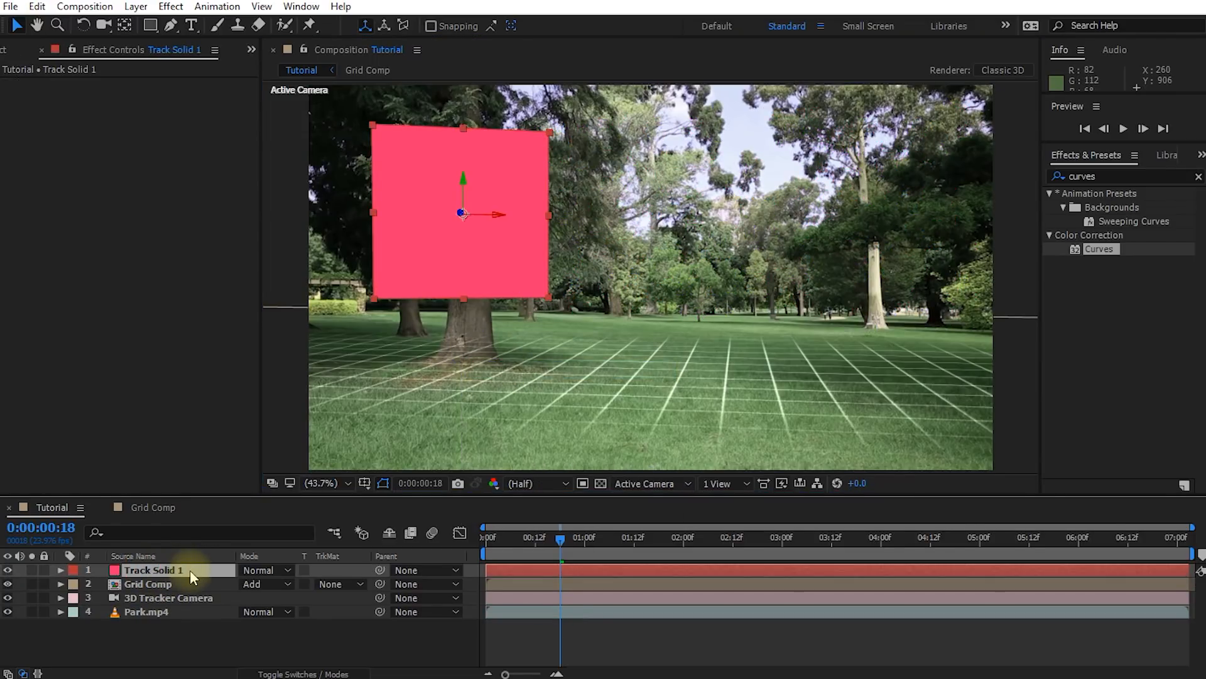
pyautogui.press('Return')
pyautogui.write('Left Tree')
pyautogui.press('Return')
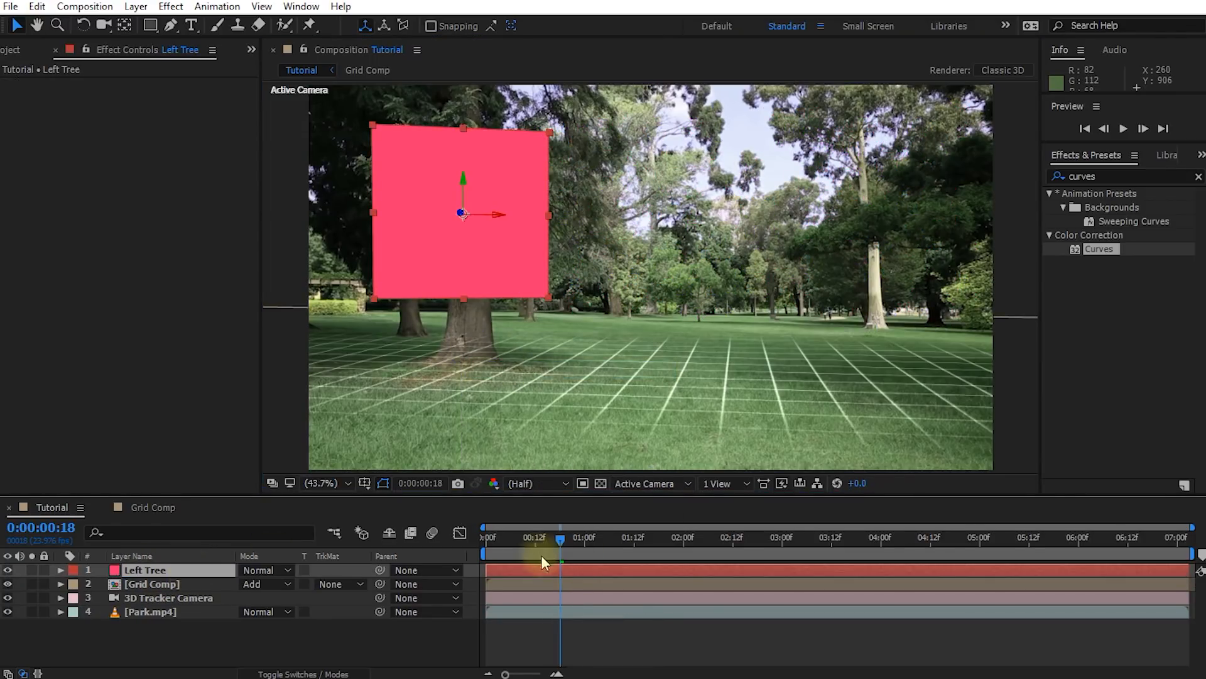
pyautogui.moveTo(557, 541)
pyautogui.mouseDown()
pyautogui.moveTo(888, 539)
pyautogui.moveTo(552, 552)
pyautogui.mouseUp()
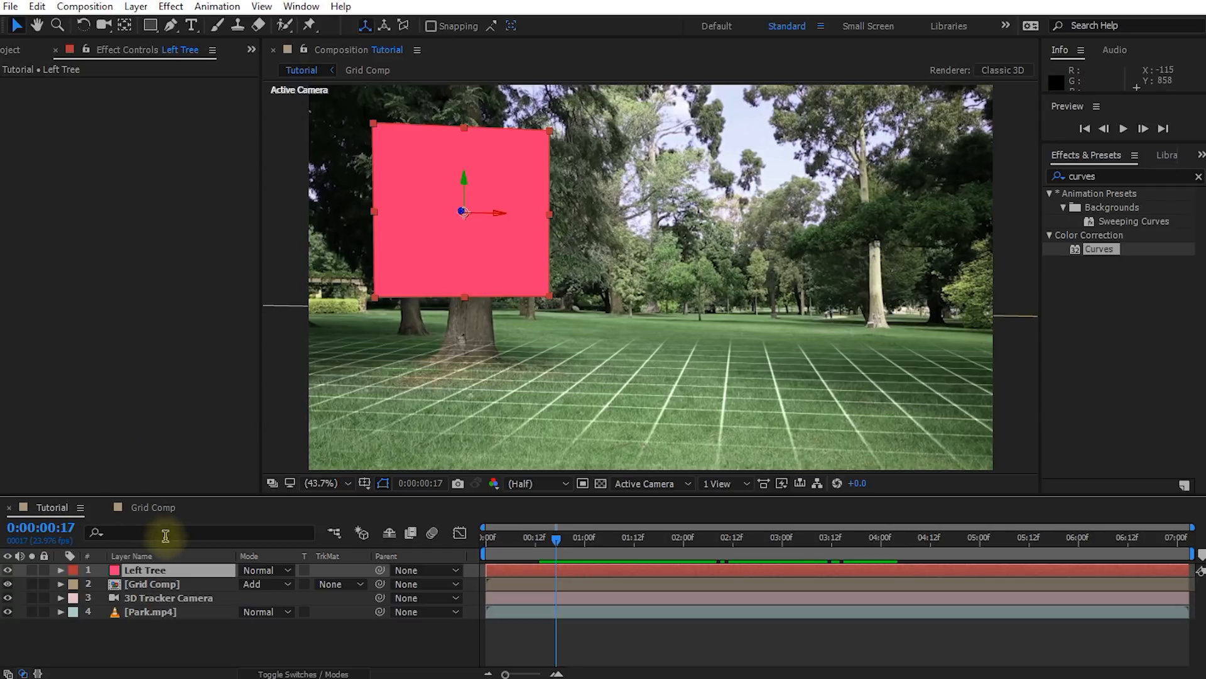
# Set the Left Tree solid's size to 2000 × 2000 px in its Solid Settings
pyautogui.click(136, 6)
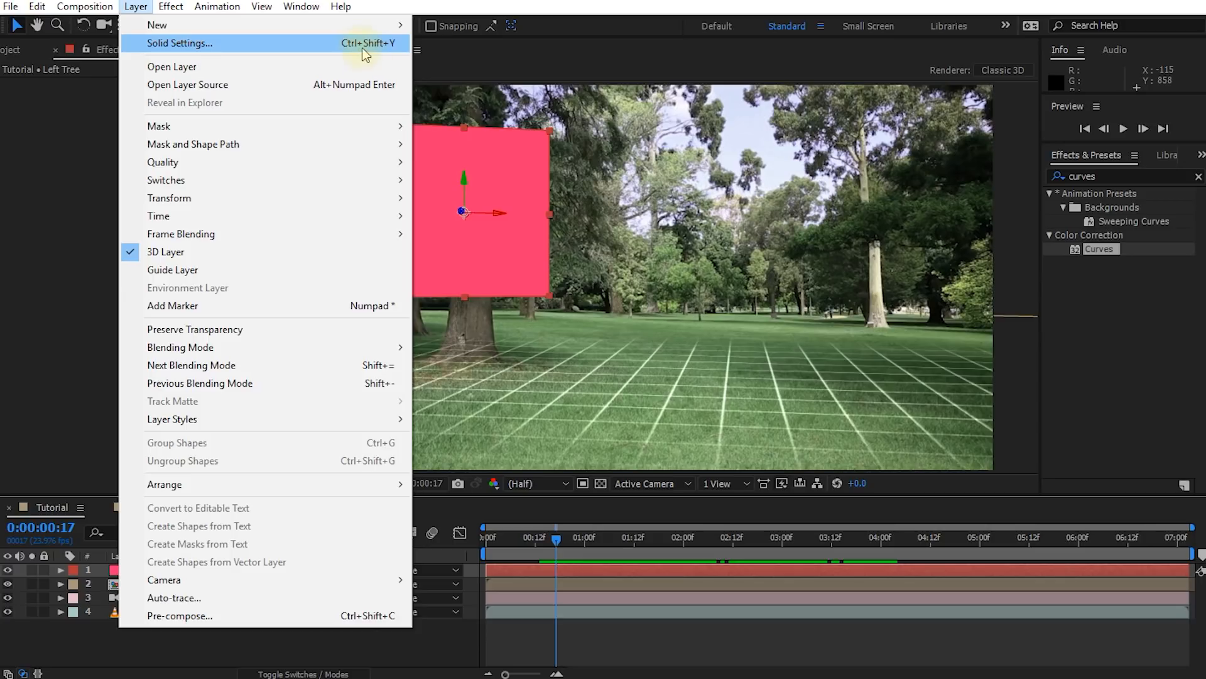
pyautogui.click(129, 9)
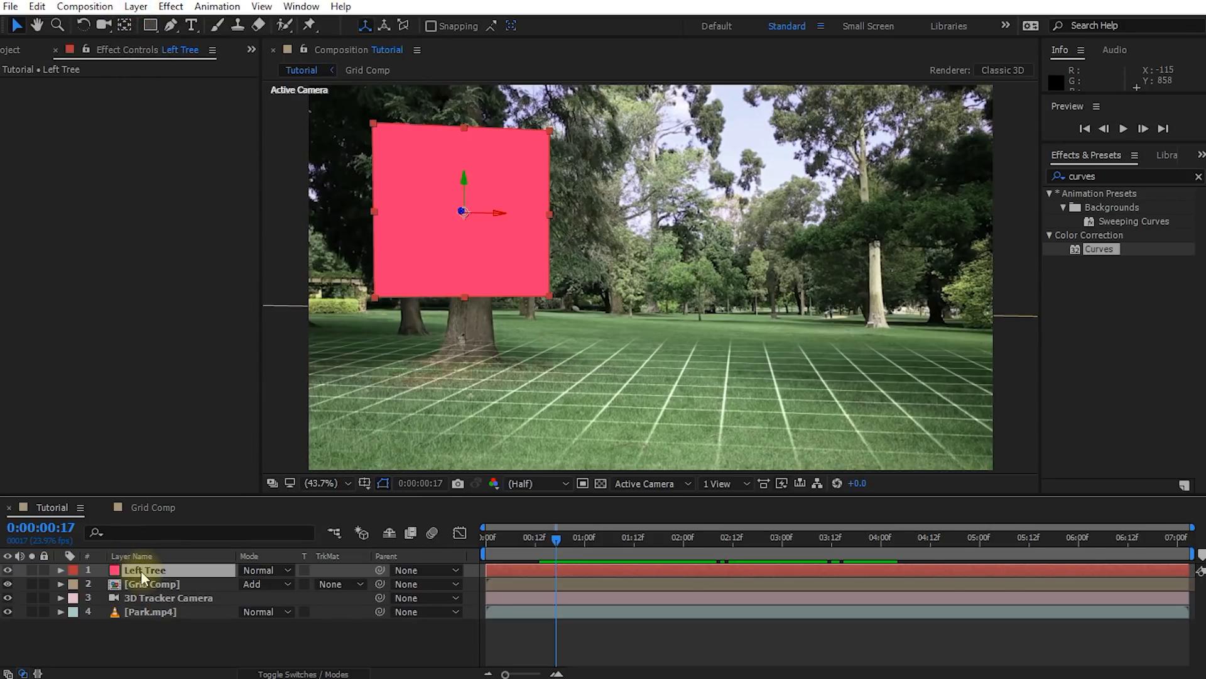
pyautogui.hotkey('ctrl', 'shift', 'y')
pyautogui.moveTo(364, 93); pyautogui.dragTo(913, 102)
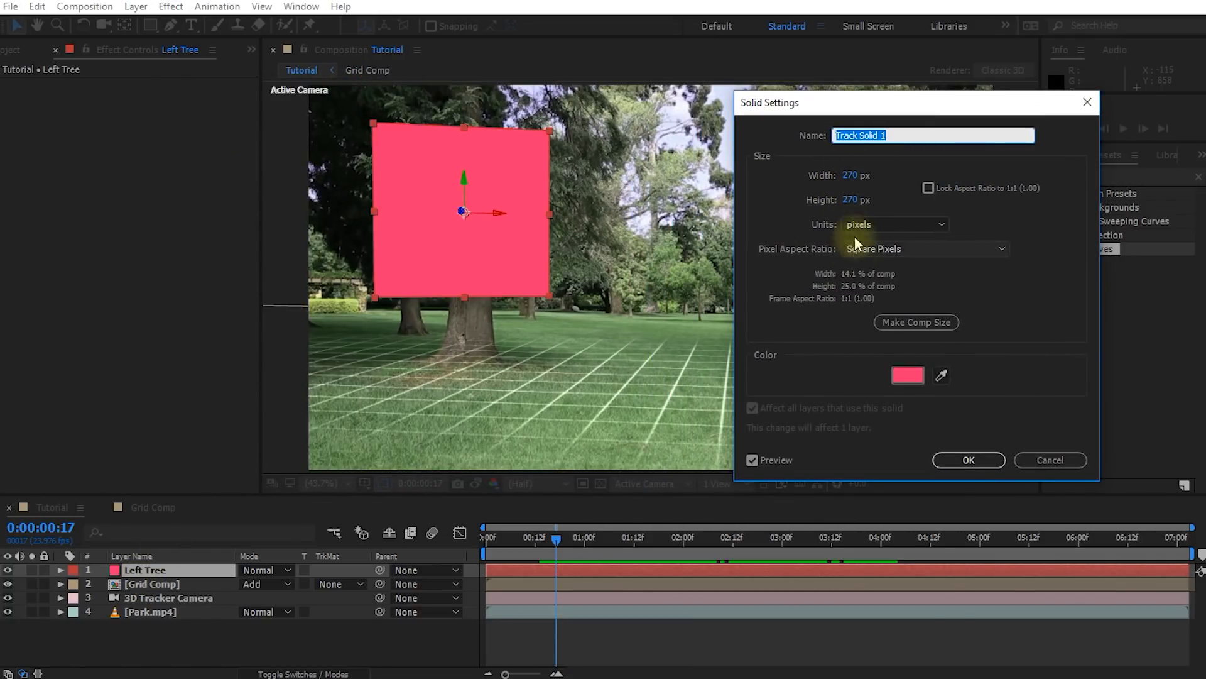
pyautogui.click(852, 175)
pyautogui.write('2000')
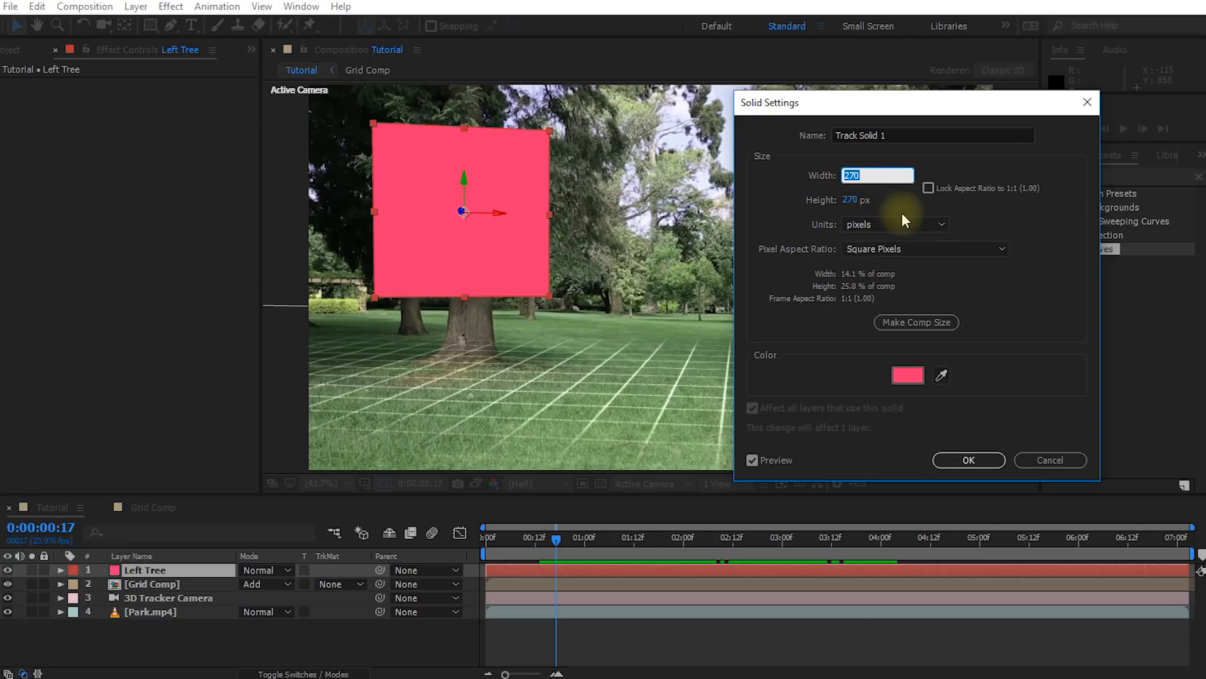
pyautogui.press('Tab')
pyautogui.write('2000')
pyautogui.press('Tab')
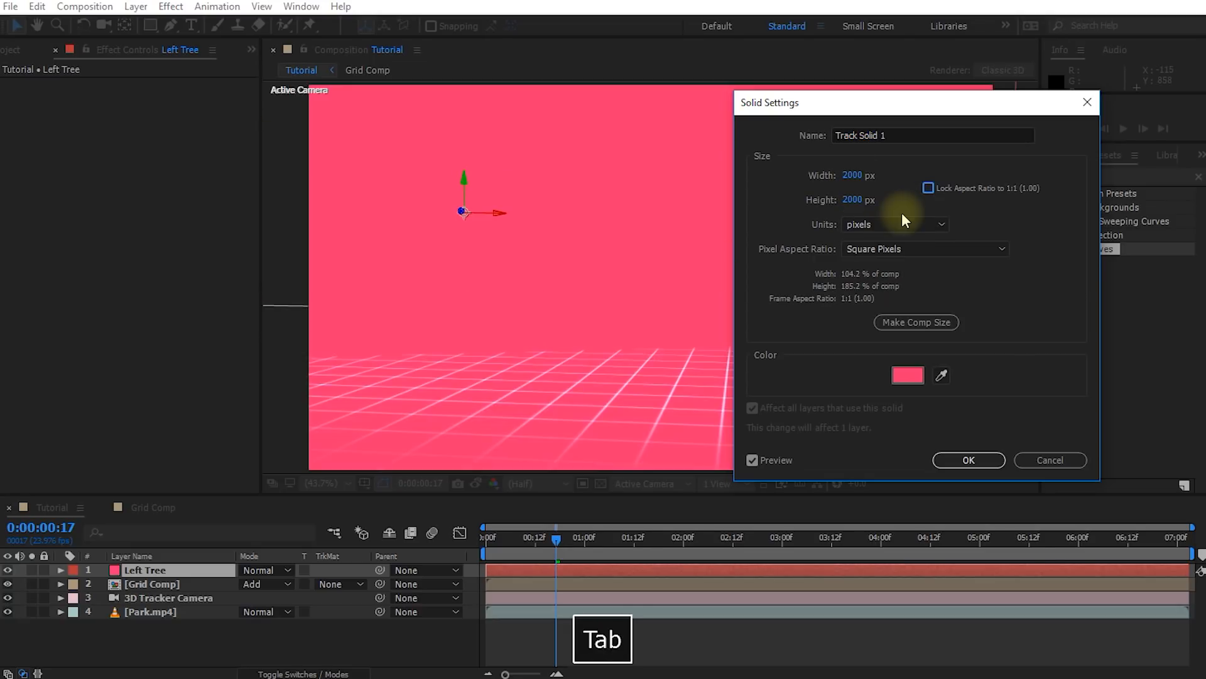
pyautogui.click(968, 460)
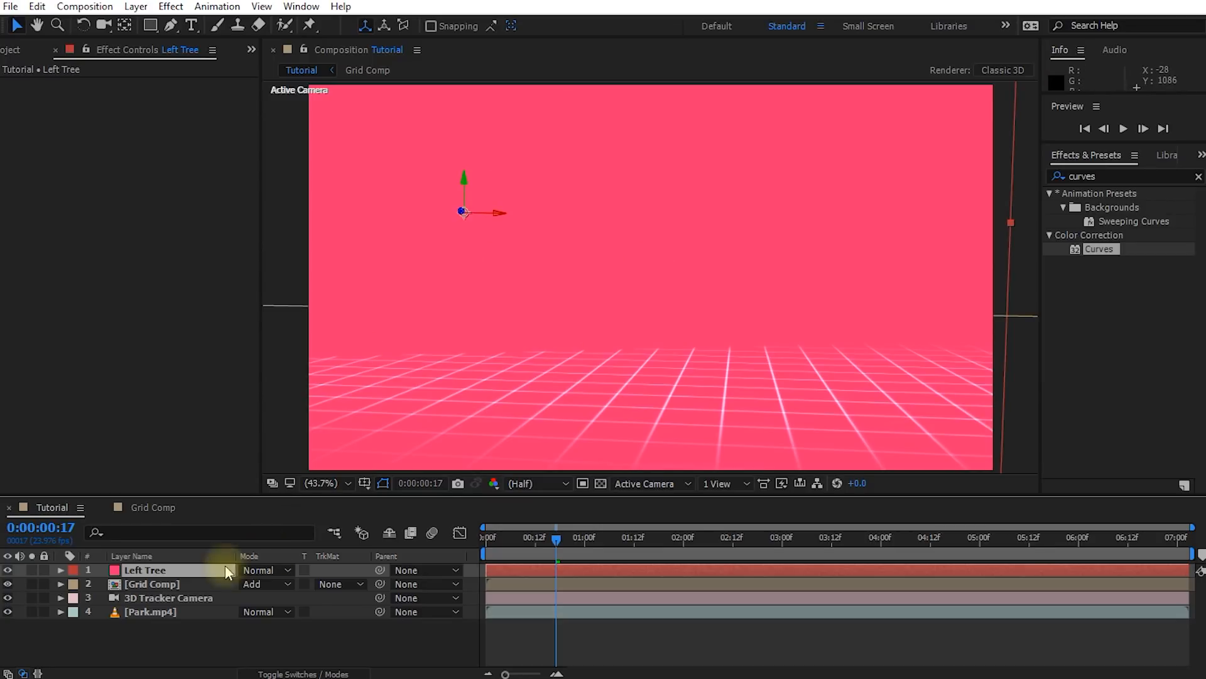
# Make the Left Tree solid semi-transparent, scale it to 31%, and position it over the left tree at 0:00:07:02
pyautogui.press('t')
pyautogui.moveTo(251, 583); pyautogui.dragTo(201, 586)
pyautogui.press('s')
pyautogui.moveTo(552, 537); pyautogui.dragTo(1191, 538)
pyautogui.moveTo(531, 240); pyautogui.dragTo(534, 243)
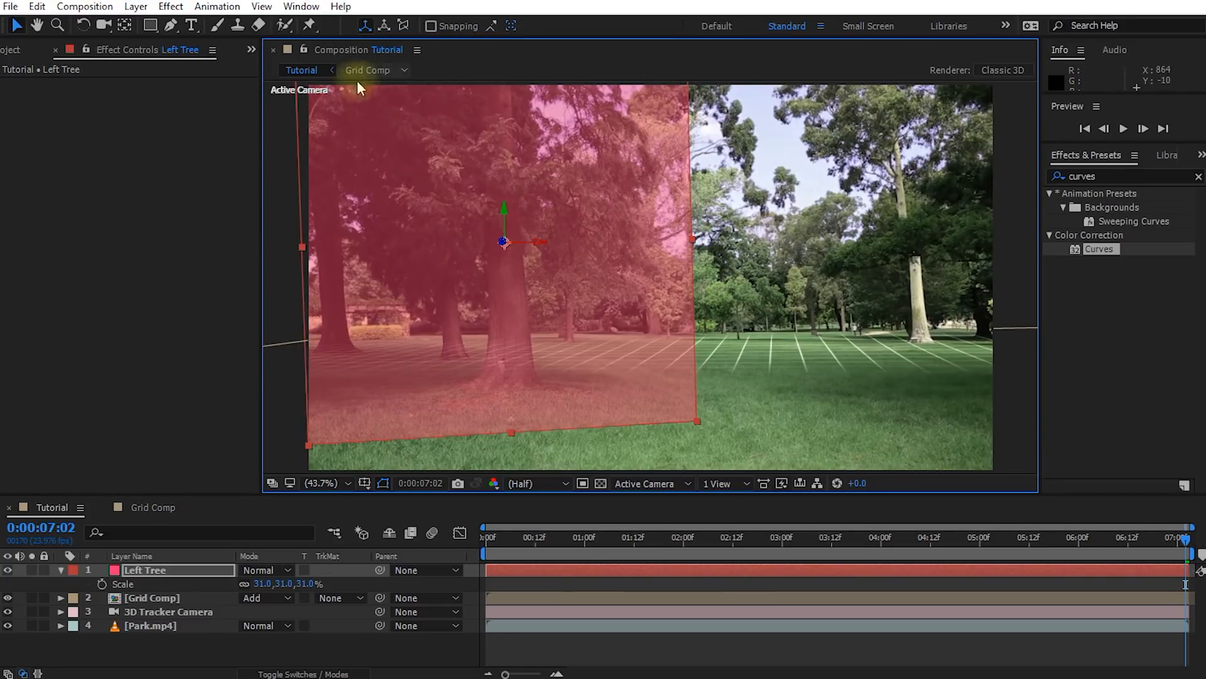
# Start a Pen tool mask on the Left Tree solid, tracing the left tree's trunk around its base and up the right side
pyautogui.moveTo(1163, 537); pyautogui.dragTo(1197, 525)
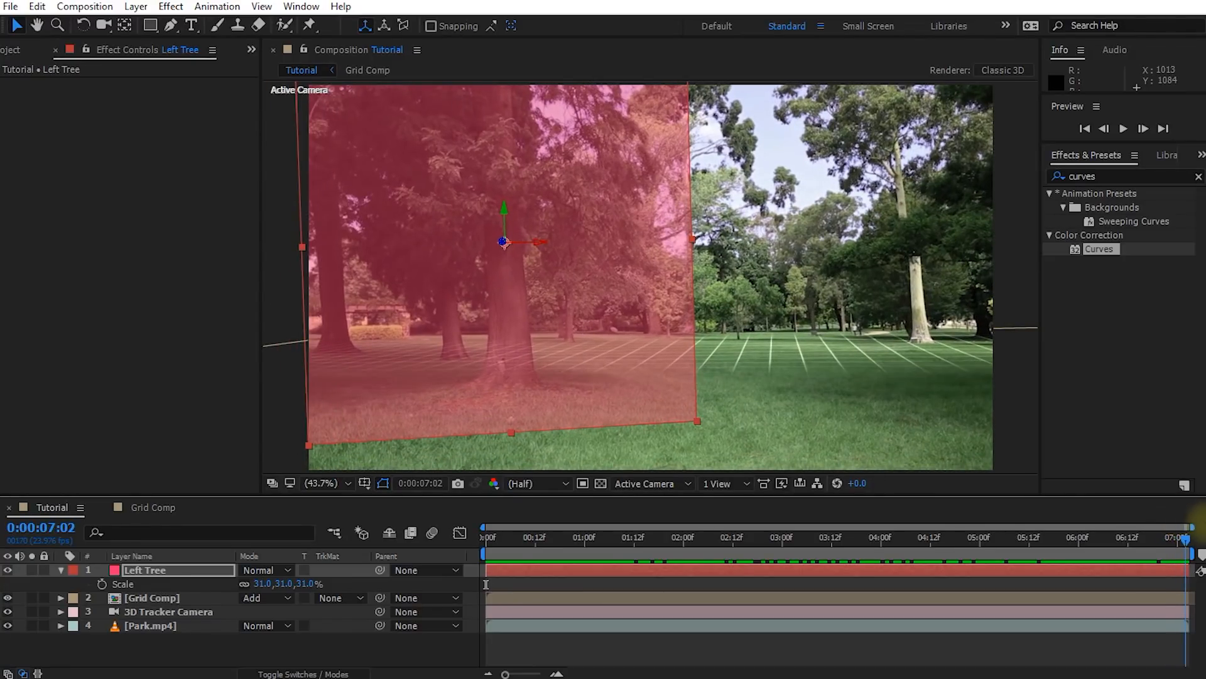
pyautogui.press('space')
pyautogui.moveTo(542, 236); pyautogui.dragTo(595, 227)
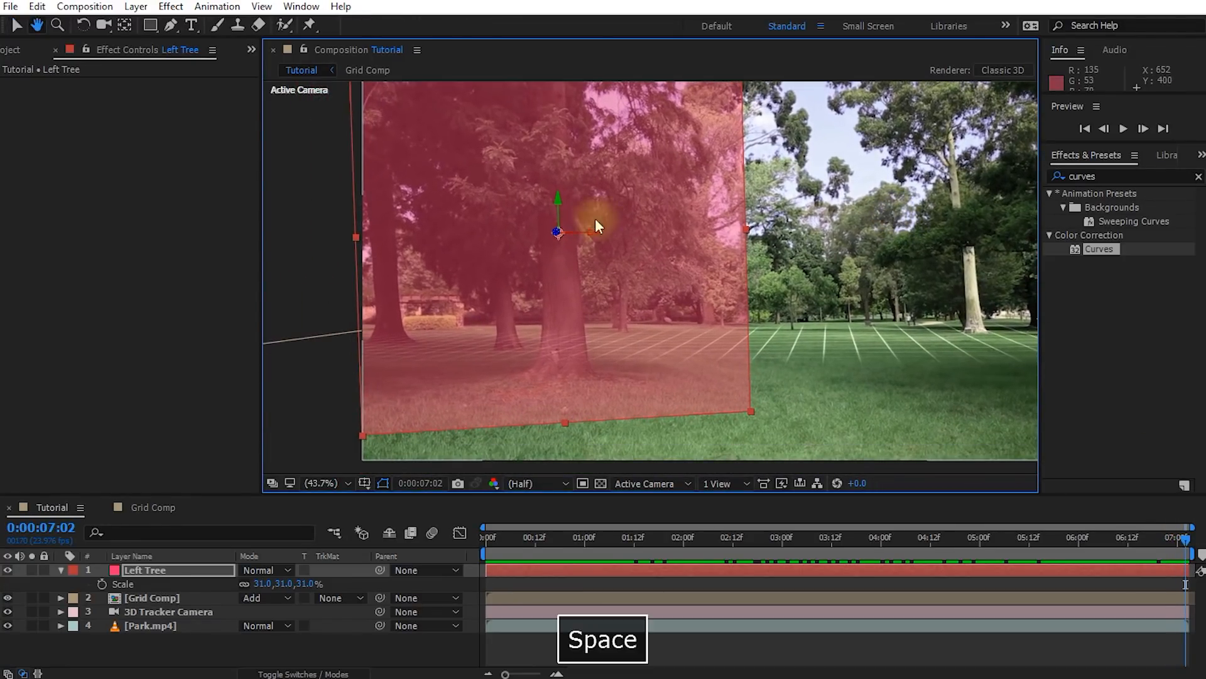
pyautogui.scroll(3, 587, 250)
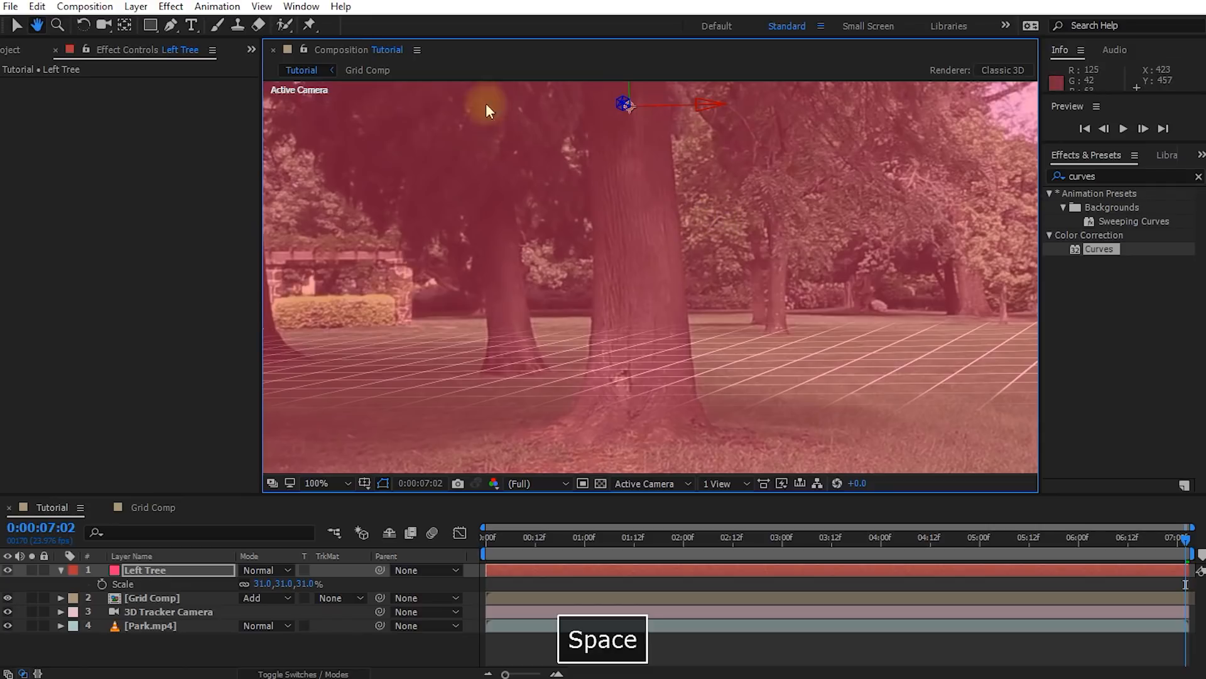
pyautogui.click(171, 25)
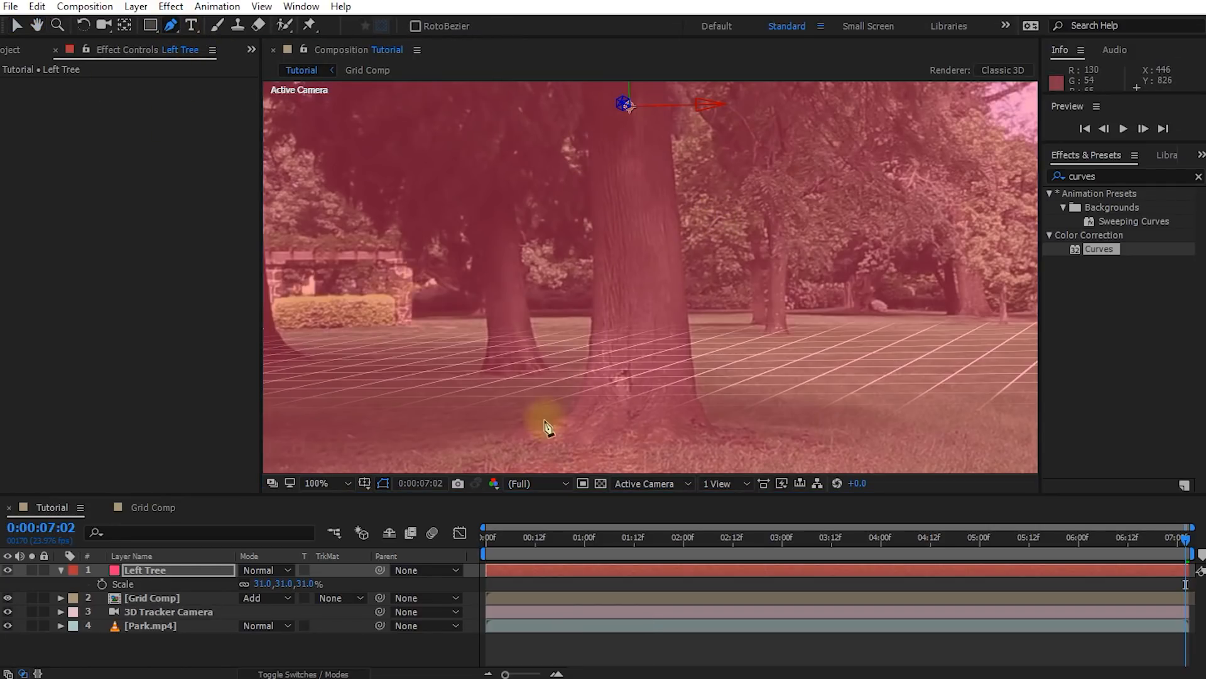
pyautogui.click(591, 225)
pyautogui.click(593, 307)
pyautogui.click(583, 389)
pyautogui.click(564, 416)
pyautogui.click(530, 432)
pyautogui.click(612, 443)
pyautogui.click(684, 438)
pyautogui.click(716, 435)
pyautogui.click(683, 238)
pyautogui.click(675, 157)
pyautogui.click(669, 130)
pyautogui.click(668, 107)
# Continue the Left Tree mask along the jagged lower edge of the foliage to the right of the trunk
pyautogui.press('space')
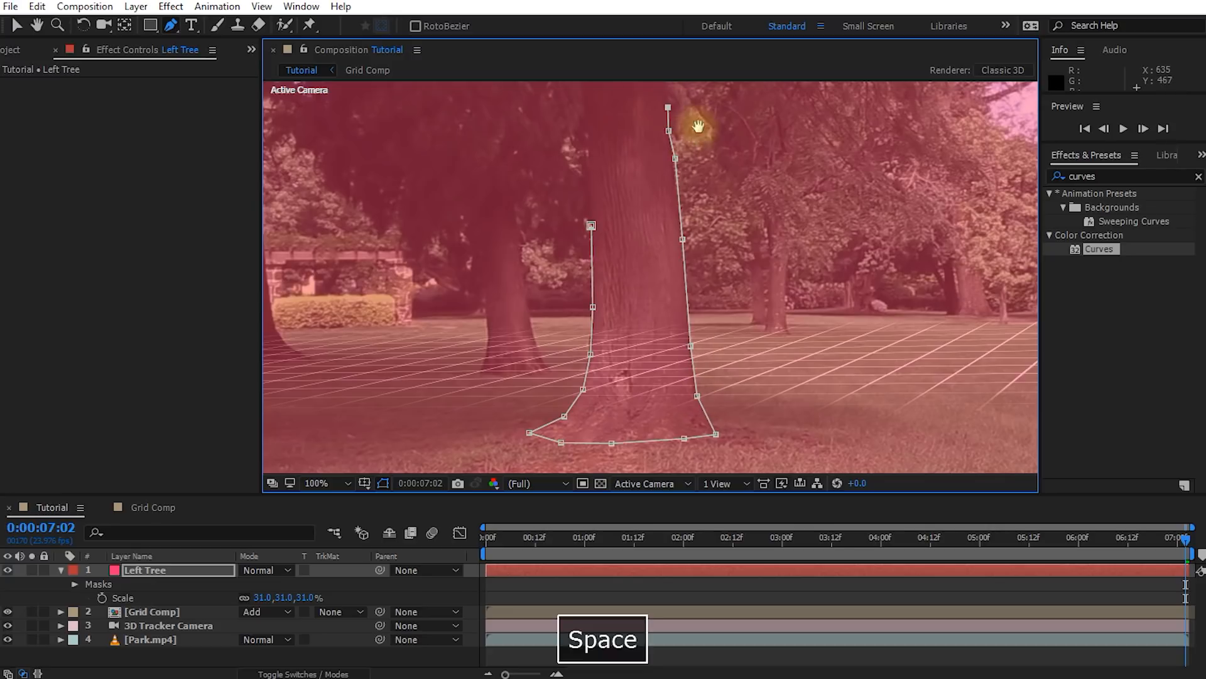
pyautogui.moveTo(692, 121); pyautogui.dragTo(619, 277)
pyautogui.click(657, 308)
pyautogui.click(660, 340)
pyautogui.click(686, 367)
pyautogui.click(722, 371)
pyautogui.click(717, 333)
pyautogui.click(726, 289)
pyautogui.click(751, 312)
pyautogui.click(775, 341)
pyautogui.click(818, 365)
pyautogui.click(810, 333)
pyautogui.click(807, 313)
pyautogui.click(844, 327)
pyautogui.click(881, 343)
pyautogui.click(906, 350)
pyautogui.click(903, 318)
pyautogui.click(881, 286)
pyautogui.click(870, 261)
pyautogui.click(879, 251)
pyautogui.click(864, 225)
pyautogui.click(848, 190)
pyautogui.click(862, 188)
pyautogui.click(865, 161)
pyautogui.click(880, 159)
# Continue the mask up the outer right side of the foliage to just above the frame's top edge
pyautogui.press('space')
pyautogui.moveTo(911, 113); pyautogui.dragTo(873, 277)
pyautogui.click(870, 267)
pyautogui.click(847, 240)
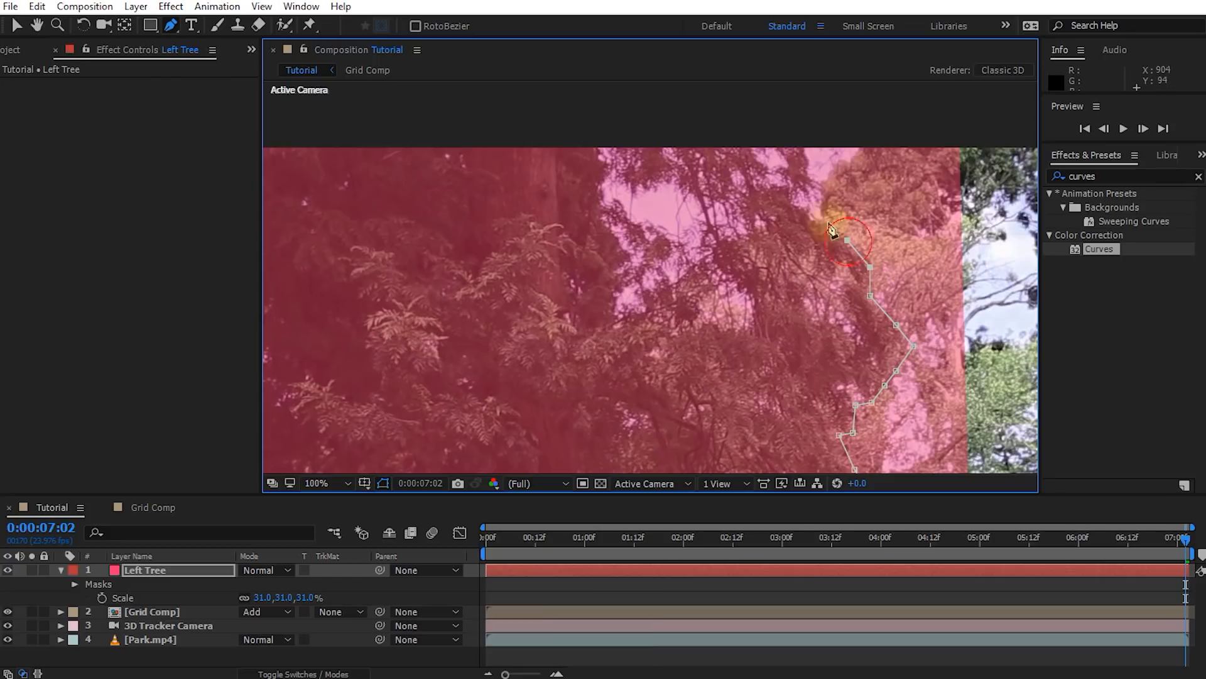
pyautogui.click(809, 213)
pyautogui.click(804, 151)
pyautogui.click(796, 130)
pyautogui.click(761, 102)
# Carry the mask across the treetop above the frame and down the upper left edge of the foliage
pyautogui.scroll(-1, 657, 101)
pyautogui.press('space')
pyautogui.moveTo(566, 178); pyautogui.dragTo(649, 96)
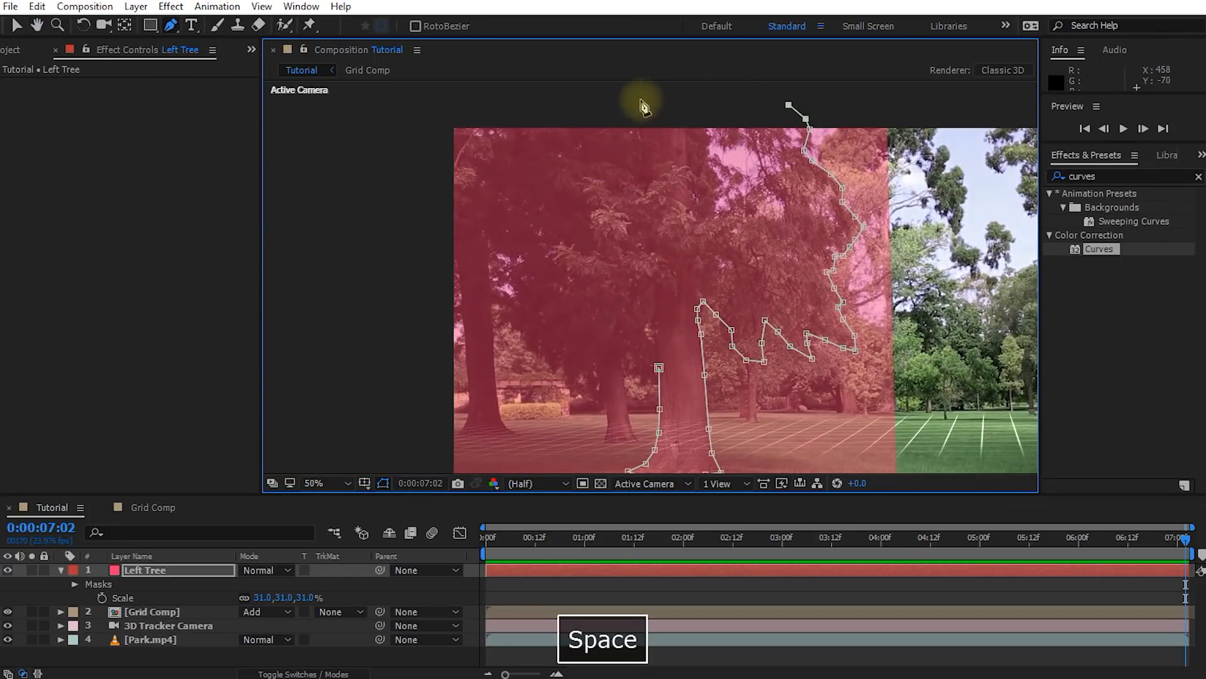
pyautogui.click(640, 99)
pyautogui.click(582, 118)
pyautogui.click(545, 127)
pyautogui.click(553, 169)
pyautogui.click(561, 185)
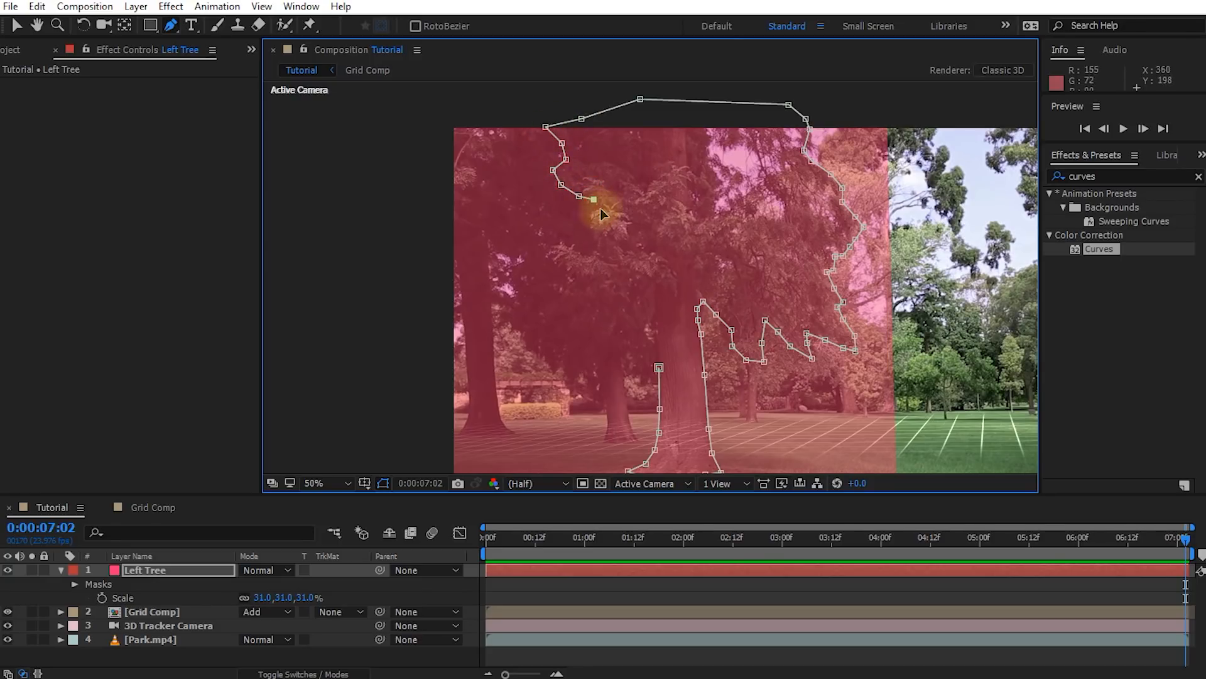
# Trace the mask around the indented left side of the foliage, following the protruding branch
pyautogui.scroll(1, 608, 219)
pyautogui.click(662, 200)
pyautogui.click(632, 206)
pyautogui.click(623, 214)
pyautogui.click(632, 230)
pyautogui.click(641, 253)
pyautogui.click(637, 277)
pyautogui.click(629, 289)
pyautogui.click(618, 287)
pyautogui.click(596, 272)
pyautogui.click(572, 263)
pyautogui.click(549, 279)
pyautogui.click(549, 294)
pyautogui.click(571, 306)
pyautogui.click(581, 321)
pyautogui.click(587, 348)
# Trace the lower left foliage back to the trunk and close the mask at its first point
pyautogui.moveTo(586, 349); pyautogui.dragTo(641, 170)
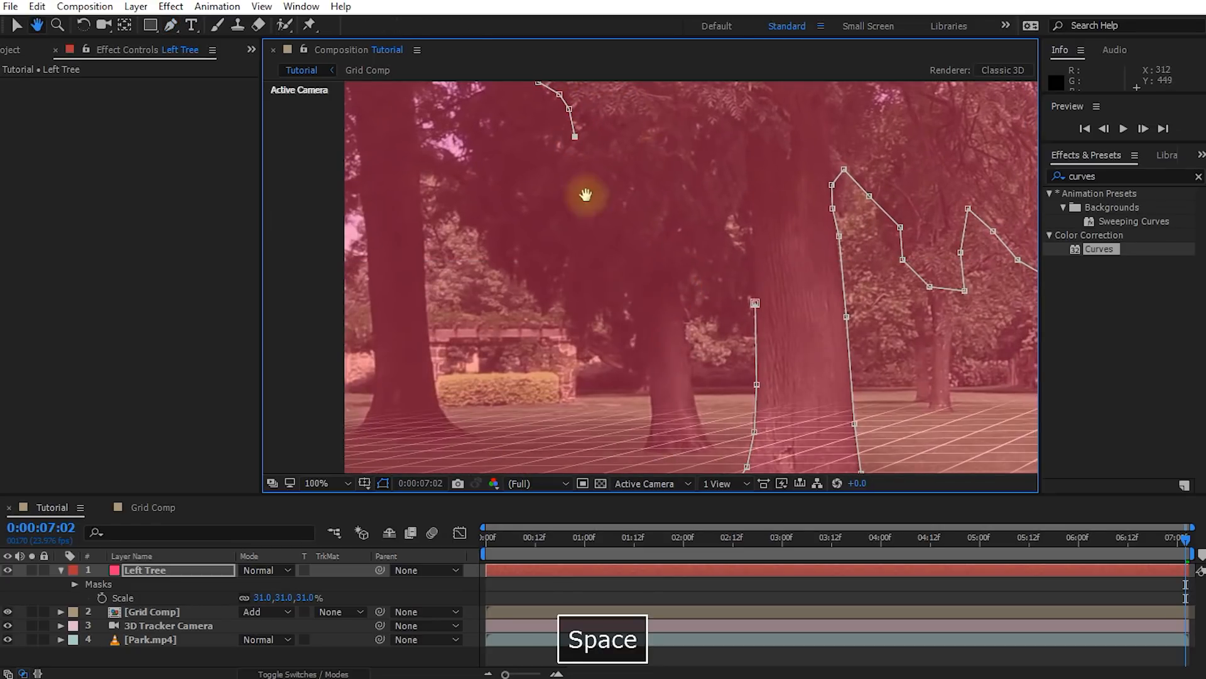
pyautogui.click(695, 183)
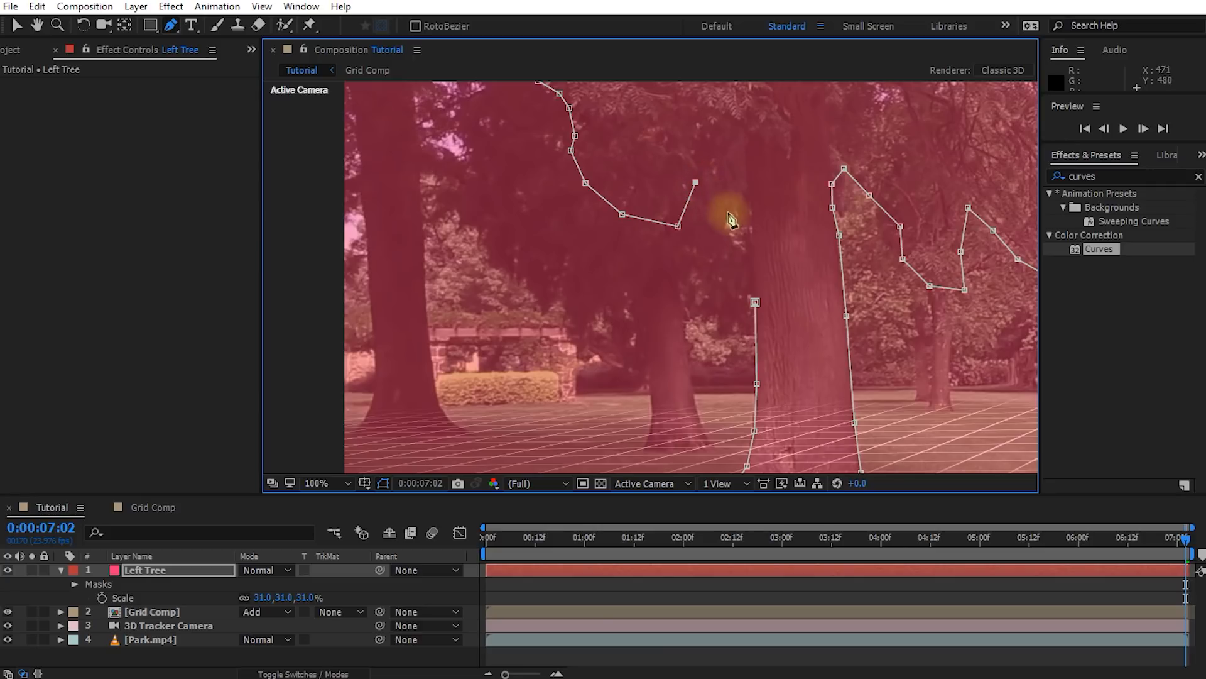
pyautogui.hotkey('ctrl', 'z')
pyautogui.click(707, 227)
pyautogui.click(731, 216)
pyautogui.click(745, 193)
pyautogui.click(746, 155)
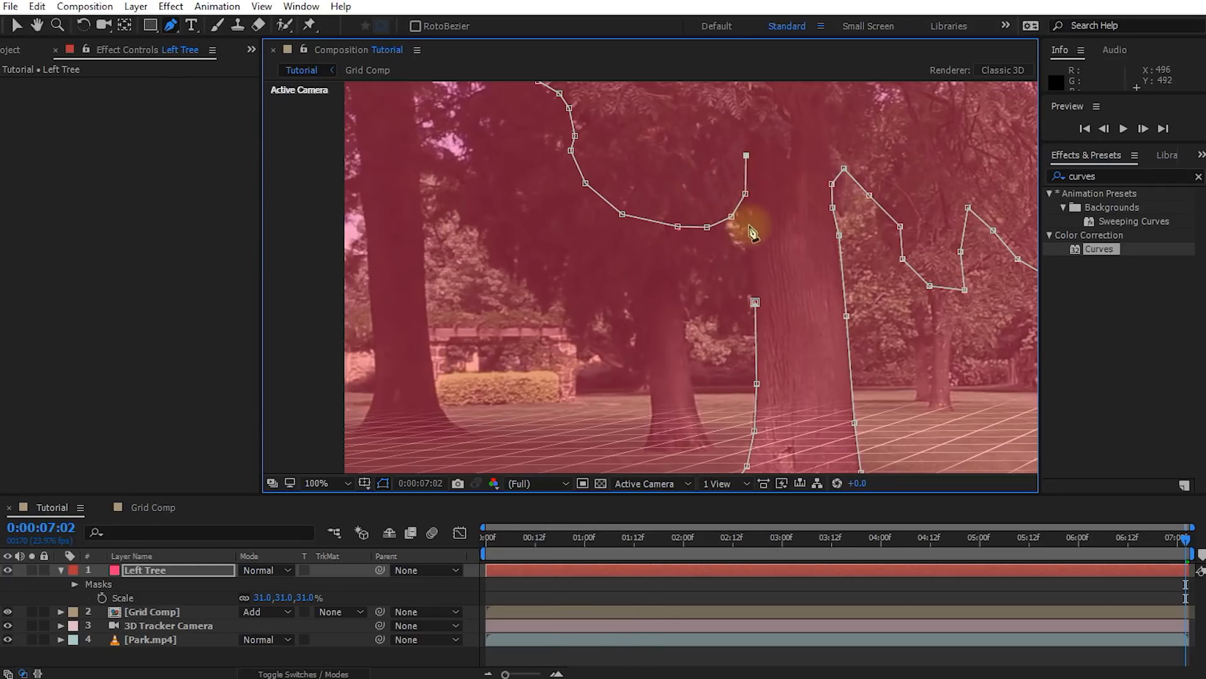
pyautogui.click(753, 226)
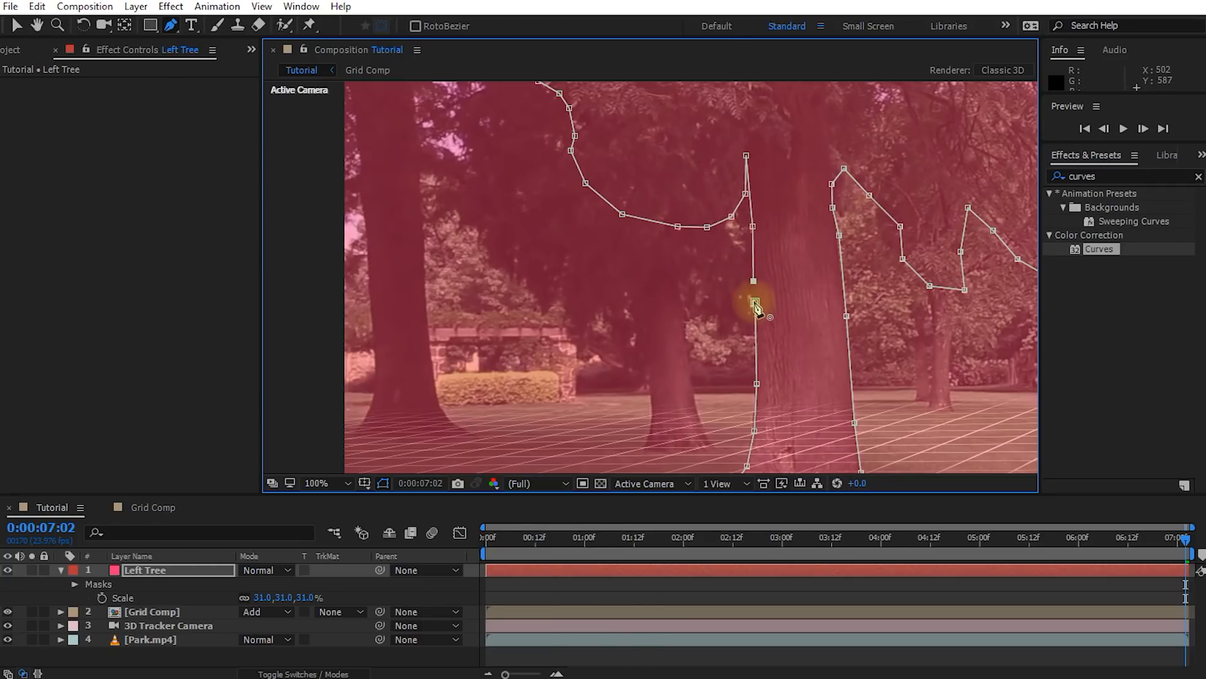
pyautogui.click(756, 304)
# Draw a second mask around the sky gap near the top of the tree and set Mask 2 to Subtract
pyautogui.scroll(-2, 811, 213)
pyautogui.moveTo(795, 188); pyautogui.dragTo(700, 282)
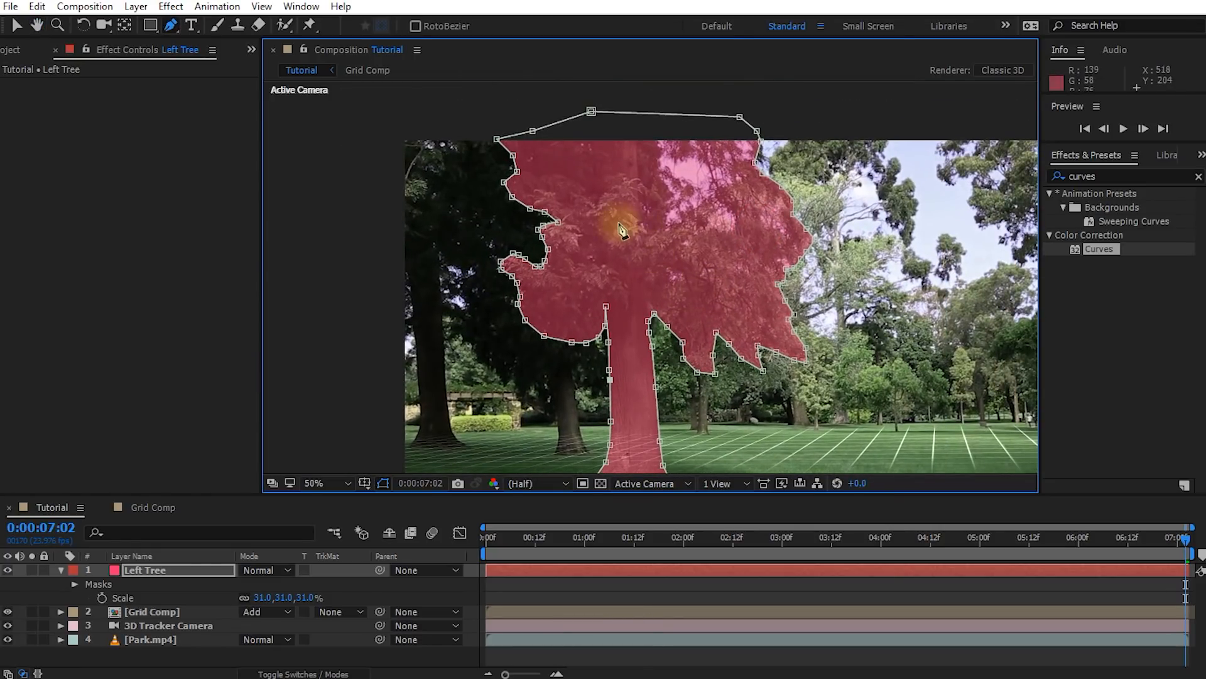
pyautogui.click(740, 179)
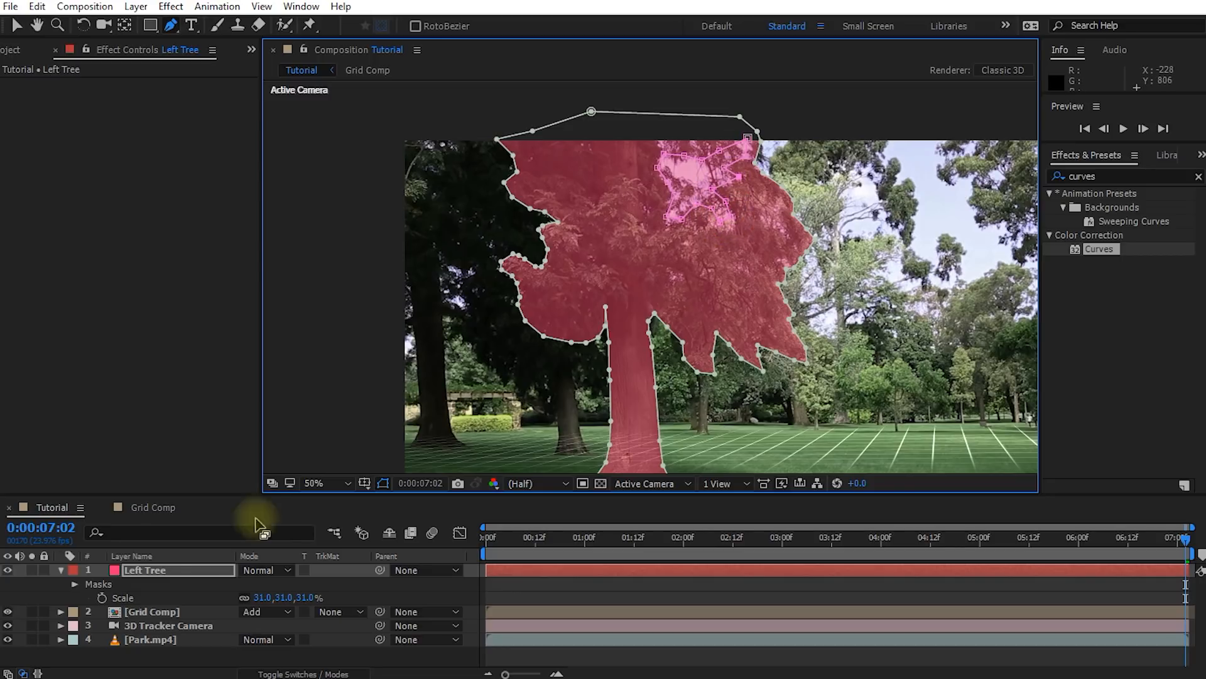
pyautogui.click(76, 584)
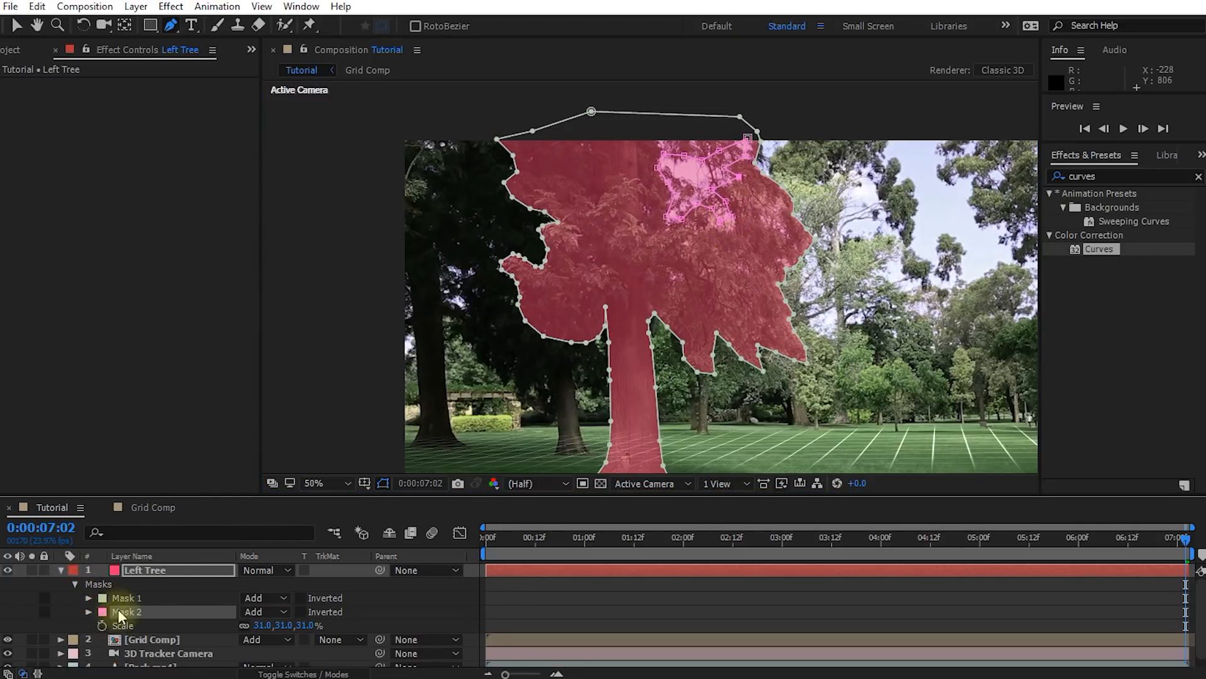
pyautogui.click(254, 611)
pyautogui.click(296, 665)
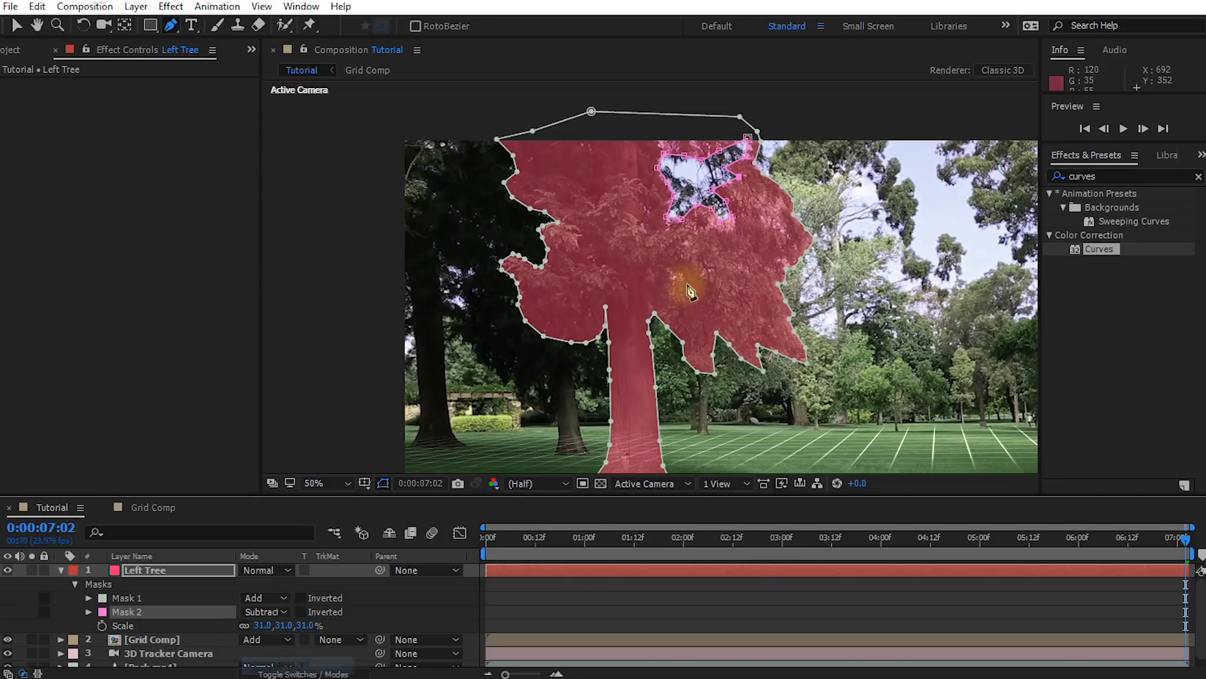
pyautogui.click(723, 155)
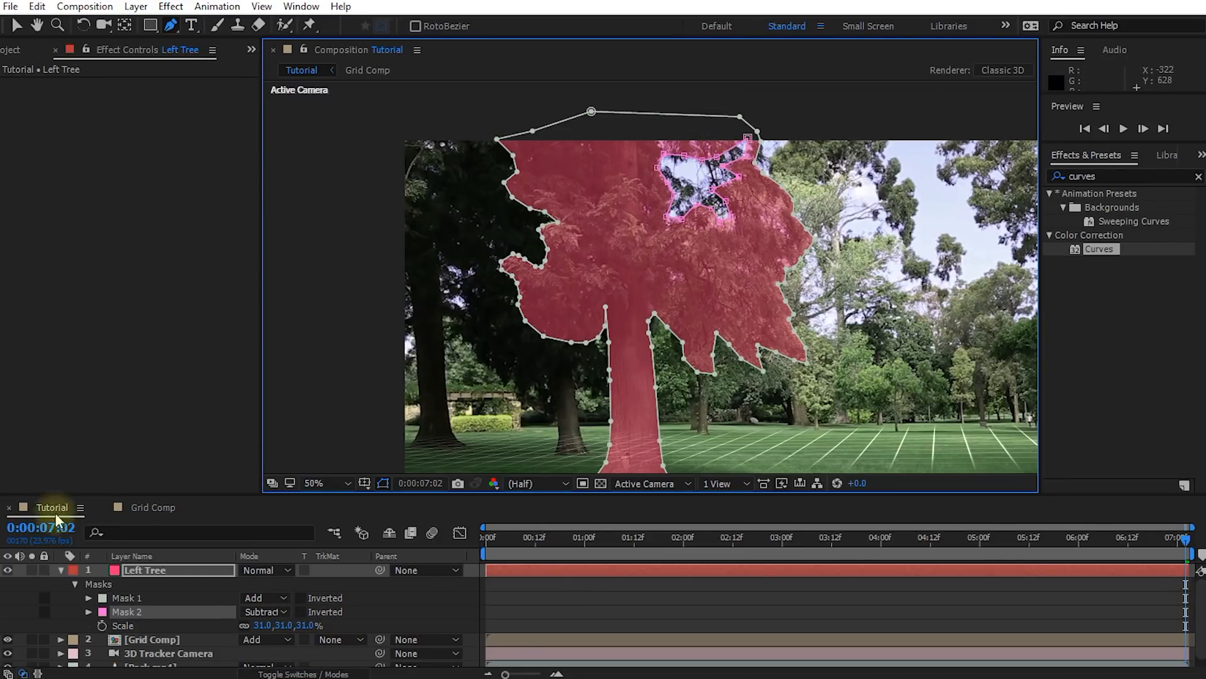
# Set the Left Tree mask feathering to 5 pixels for Mask 1 and 96 pixels for Mask 2
pyautogui.keyDown('shift'); pyautogui.click(141, 597); pyautogui.keyUp('shift')
pyautogui.press('m')
pyautogui.press('m')
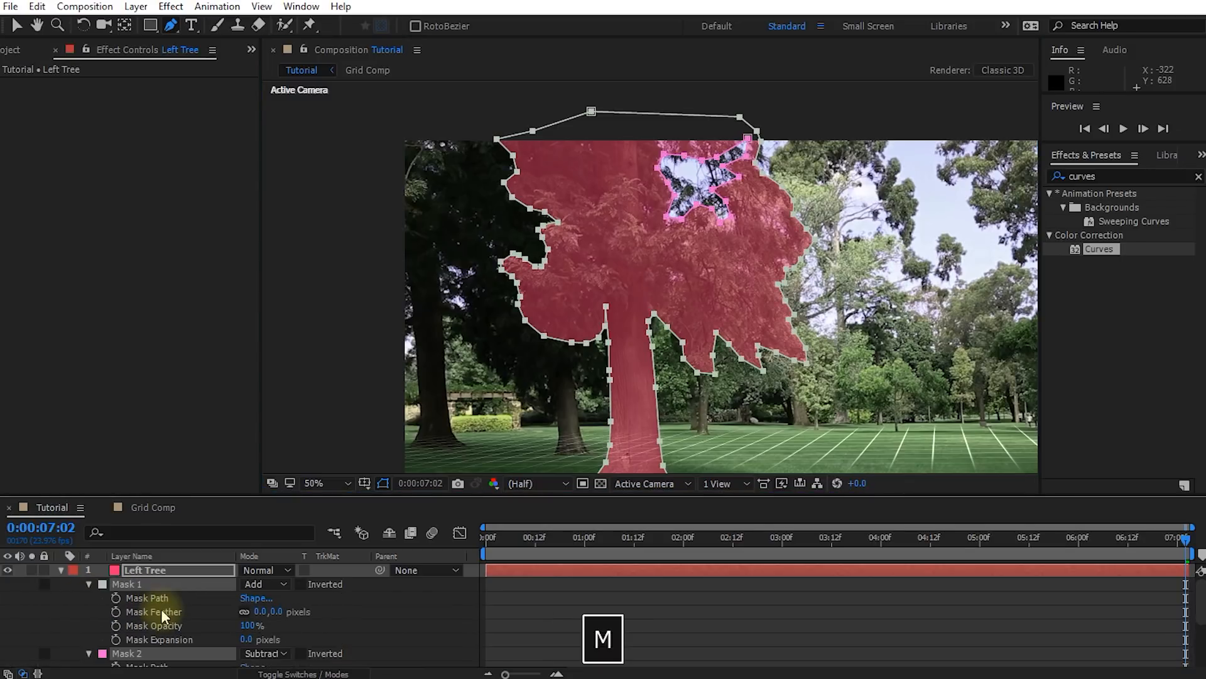
pyautogui.click(303, 614)
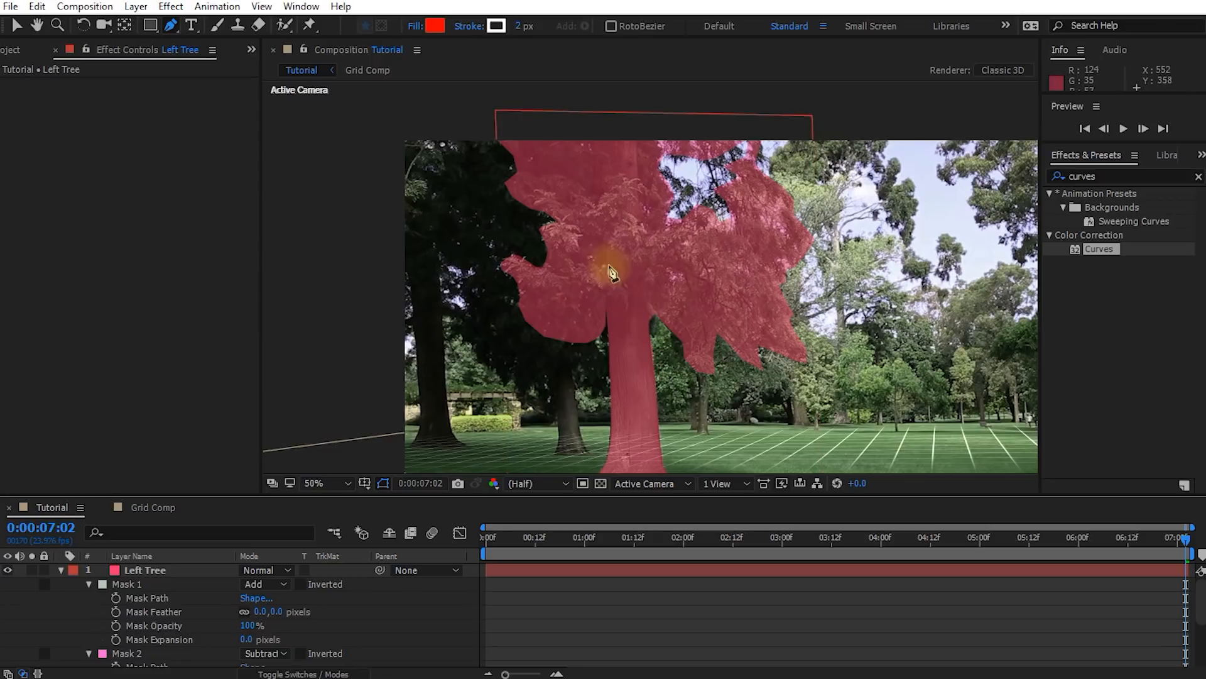
pyautogui.moveTo(271, 615); pyautogui.dragTo(280, 611)
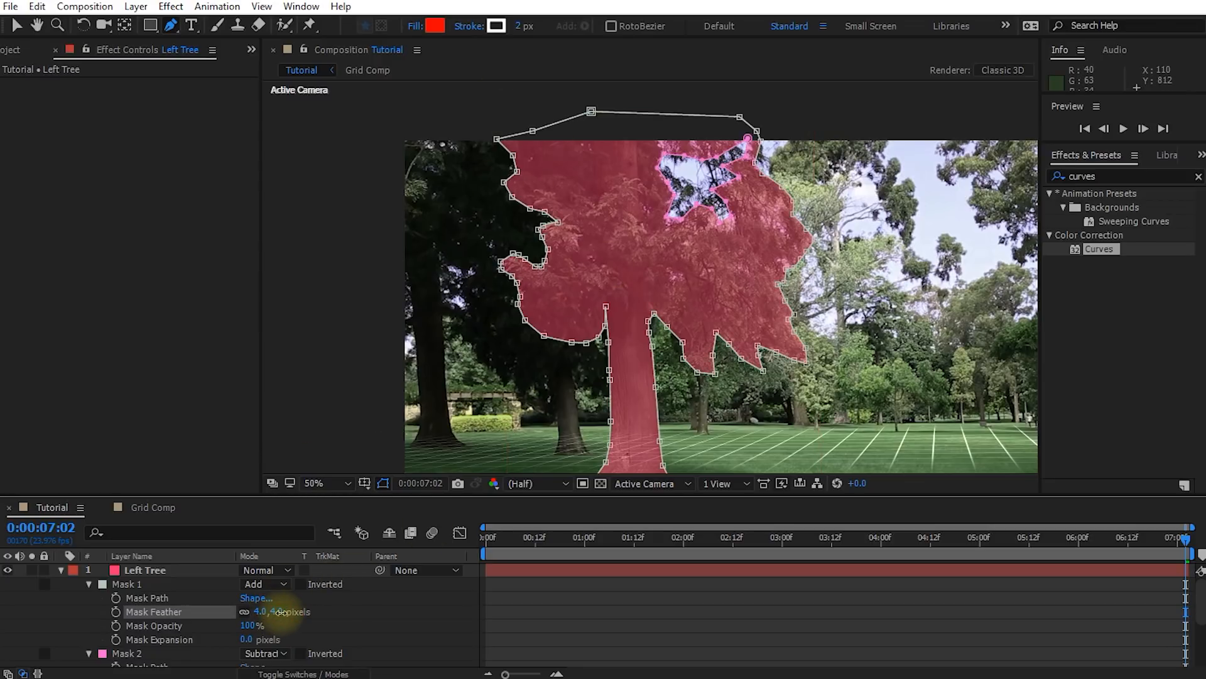
pyautogui.scroll(-3, 311, 601)
pyautogui.moveTo(275, 639); pyautogui.dragTo(339, 637)
# Reshape Mask 2 by moving its points around the sky gap in the upper foliage
pyautogui.press('v')
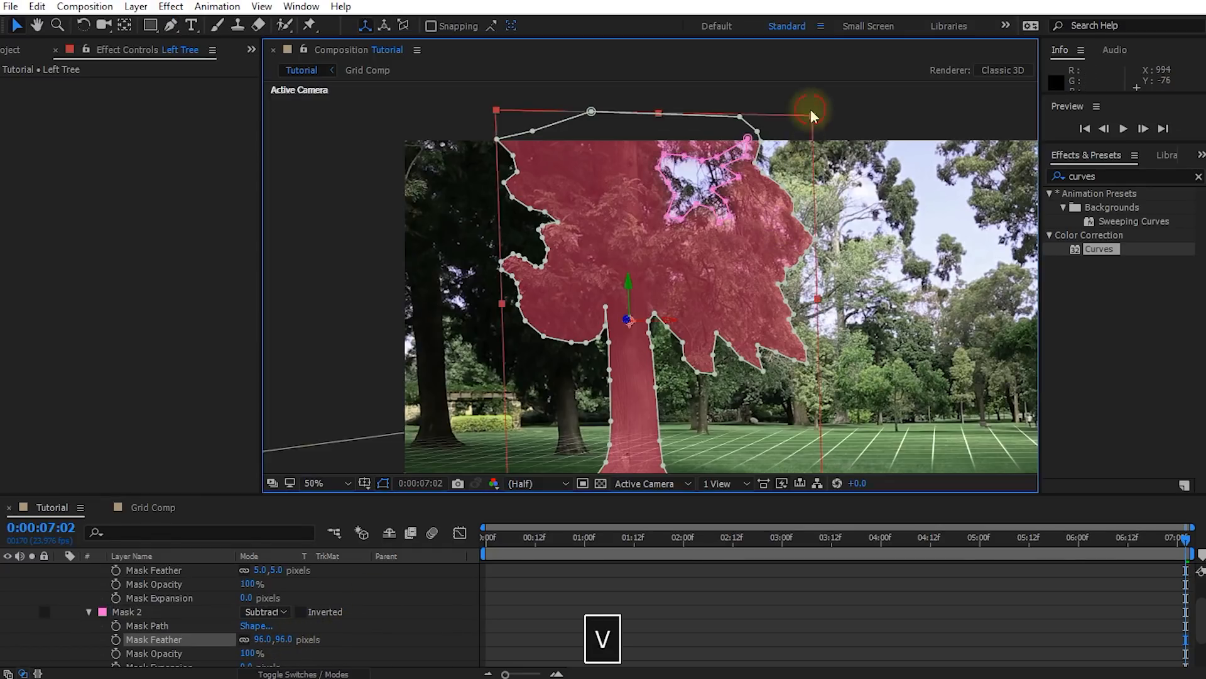
pyautogui.click(811, 108)
pyautogui.scroll(1, 779, 160)
pyautogui.press('space')
pyautogui.moveTo(779, 159); pyautogui.dragTo(574, 276)
pyautogui.moveTo(585, 229); pyautogui.dragTo(650, 241)
pyautogui.moveTo(712, 195); pyautogui.dragTo(704, 205)
pyautogui.moveTo(666, 325); pyautogui.dragTo(642, 293)
pyautogui.scroll(-1, 666, 322)
pyautogui.press('space')
pyautogui.moveTo(667, 346); pyautogui.dragTo(692, 270)
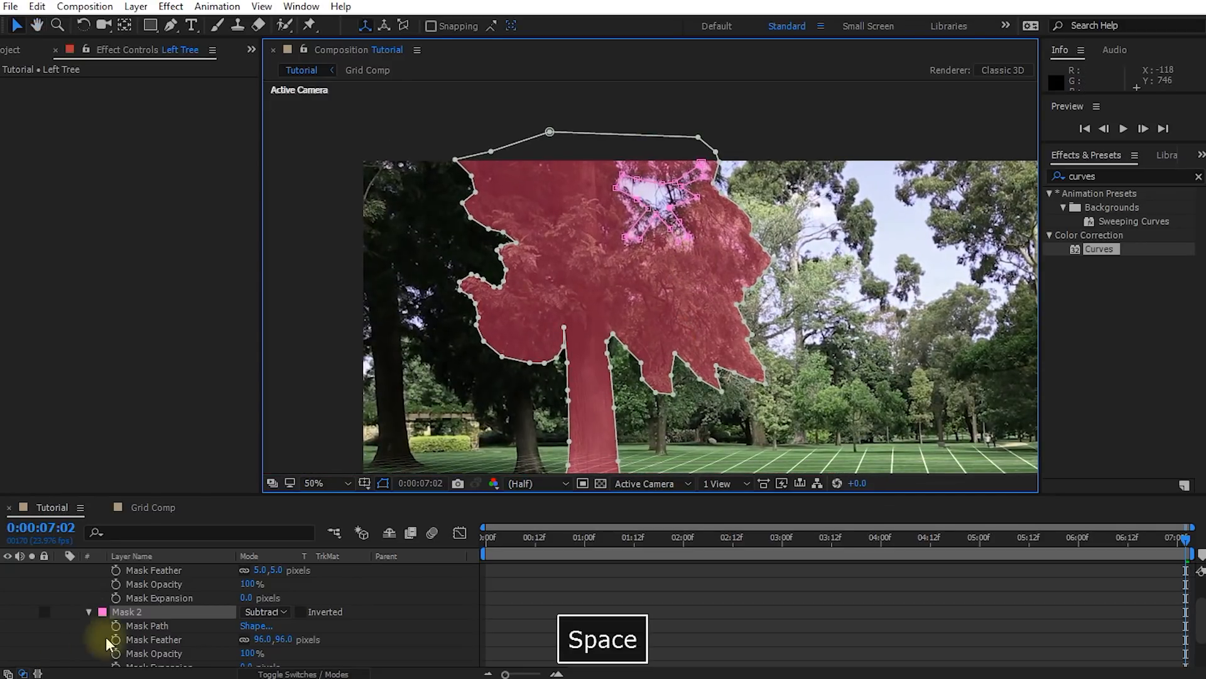
# Set the Left Tree layer's opacity to 100% and deselect the layer
pyautogui.scroll(2, 151, 603)
pyautogui.click(150, 571)
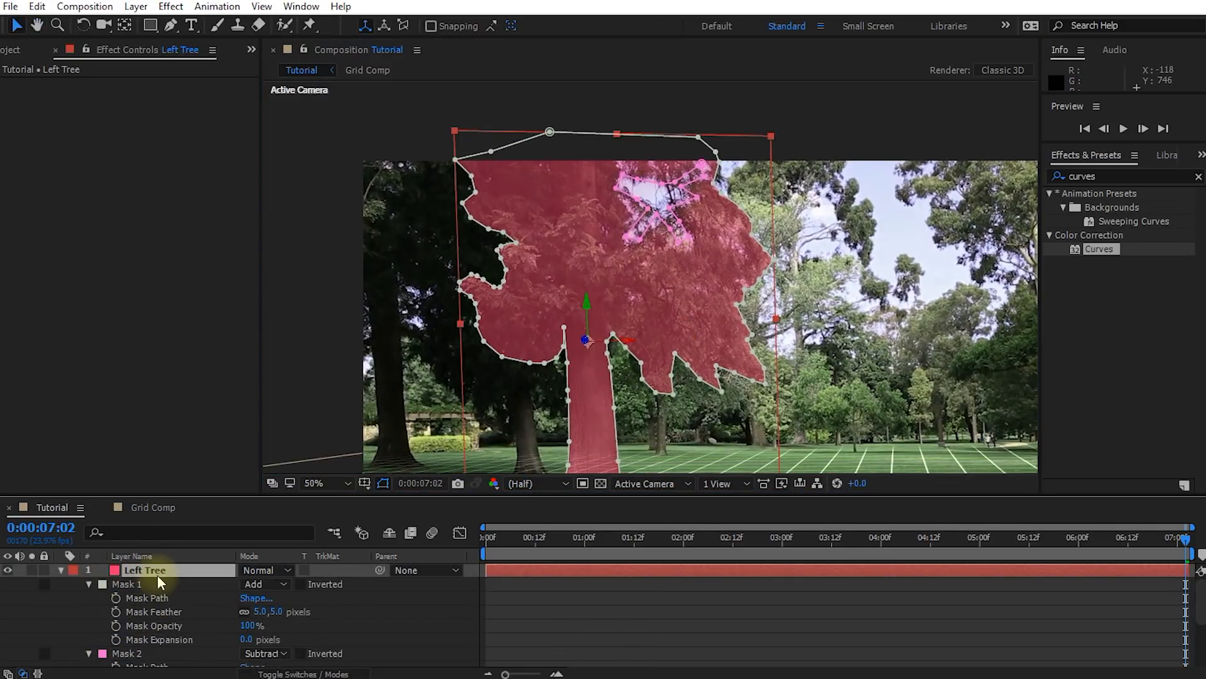
pyautogui.press('t')
pyautogui.moveTo(240, 583); pyautogui.dragTo(350, 558)
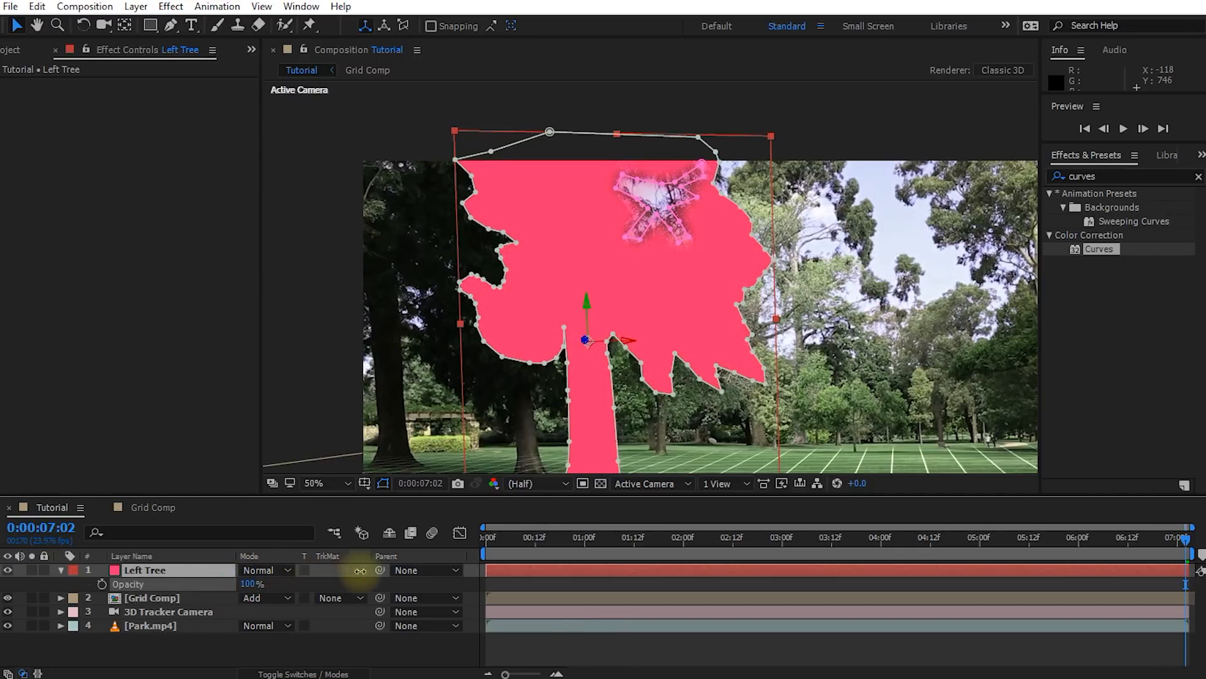
pyautogui.click(579, 649)
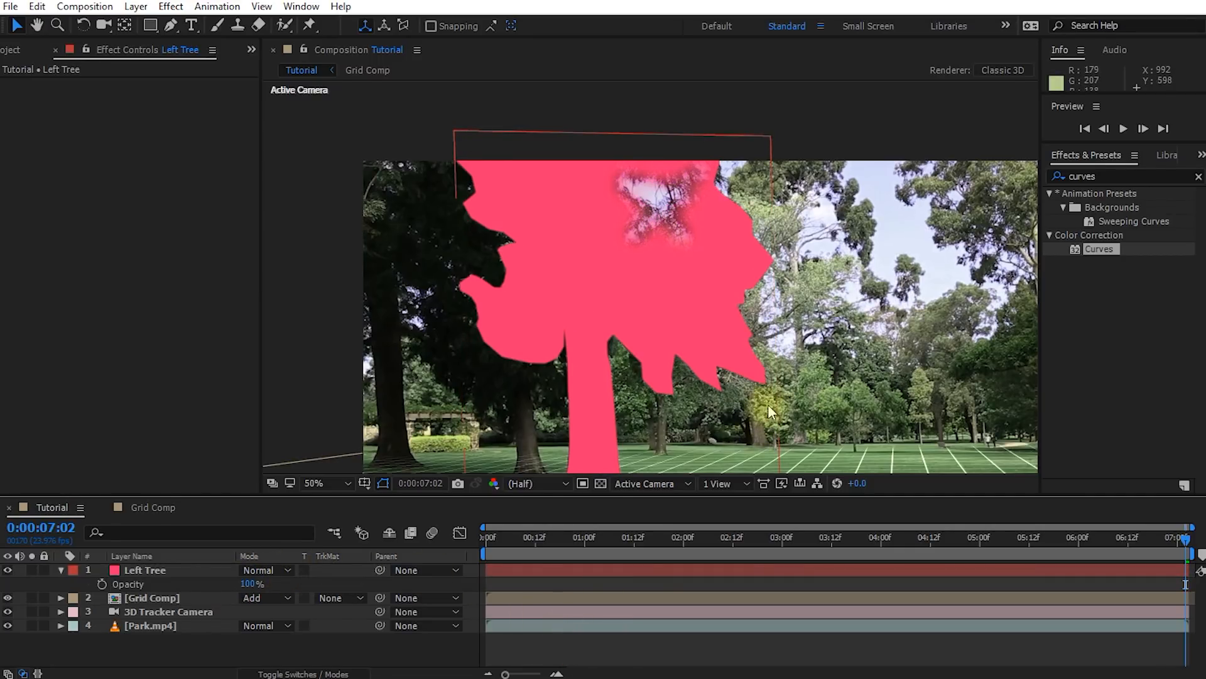
# Check how closely the Left Tree mask follows the tree at 0:00:03:11 and 0:00:02:18
pyautogui.scroll(-2, 776, 387)
pyautogui.press('space')
pyautogui.moveTo(484, 537); pyautogui.dragTo(828, 521)
pyautogui.scroll(2, 504, 285)
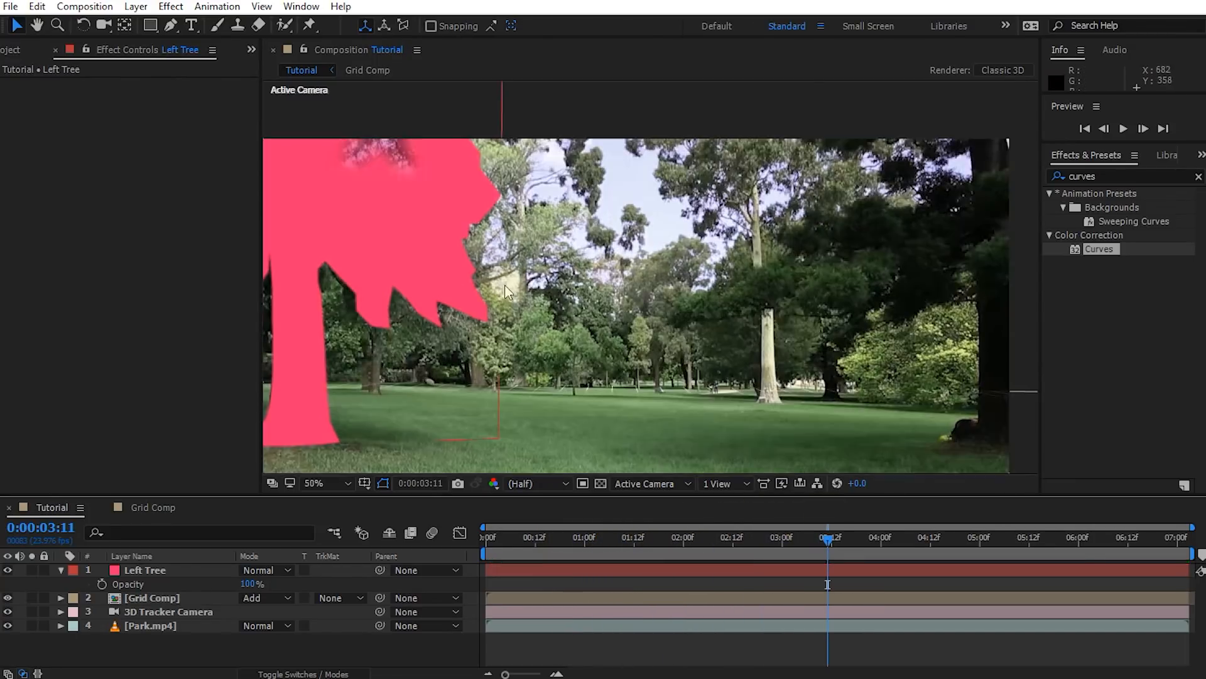
pyautogui.press('space')
pyautogui.click(578, 285)
pyautogui.click(578, 286)
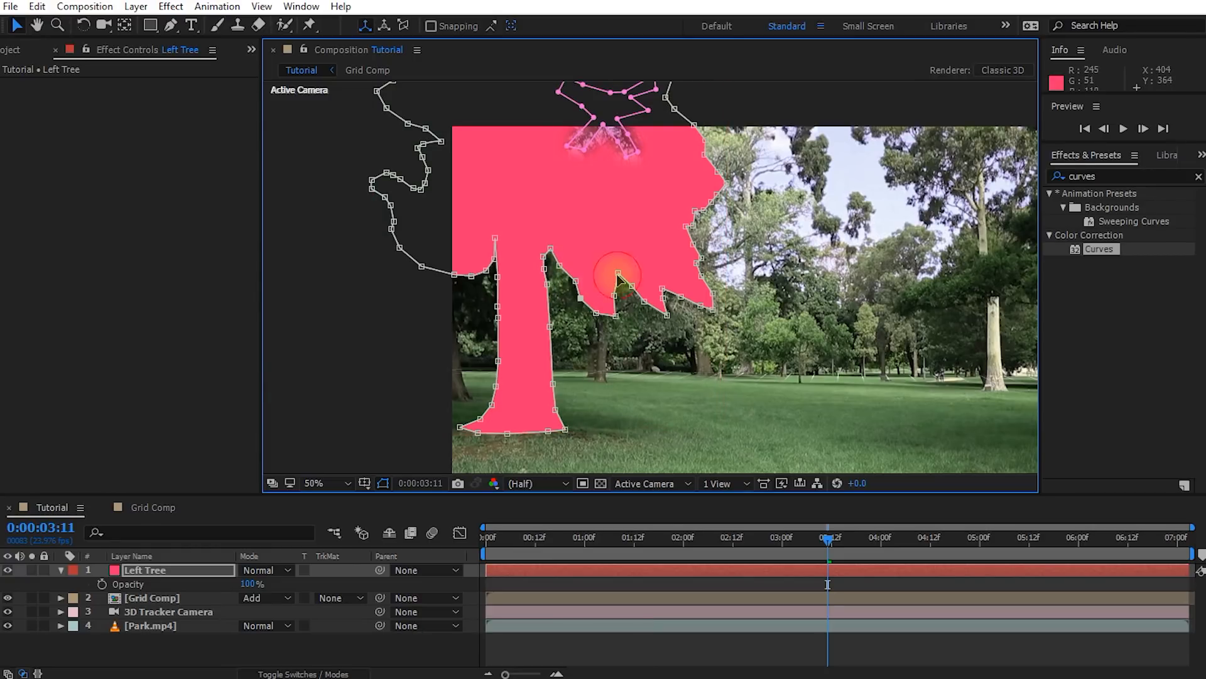
pyautogui.moveTo(640, 245); pyautogui.dragTo(574, 270)
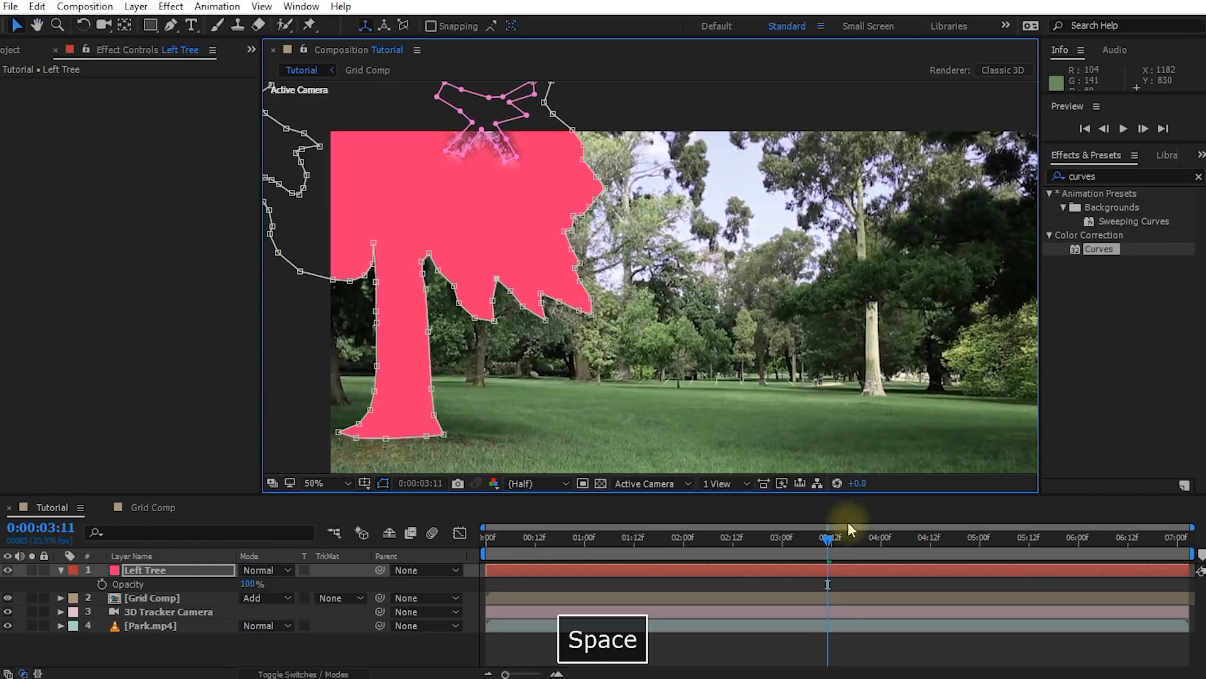
pyautogui.moveTo(827, 549); pyautogui.dragTo(749, 557)
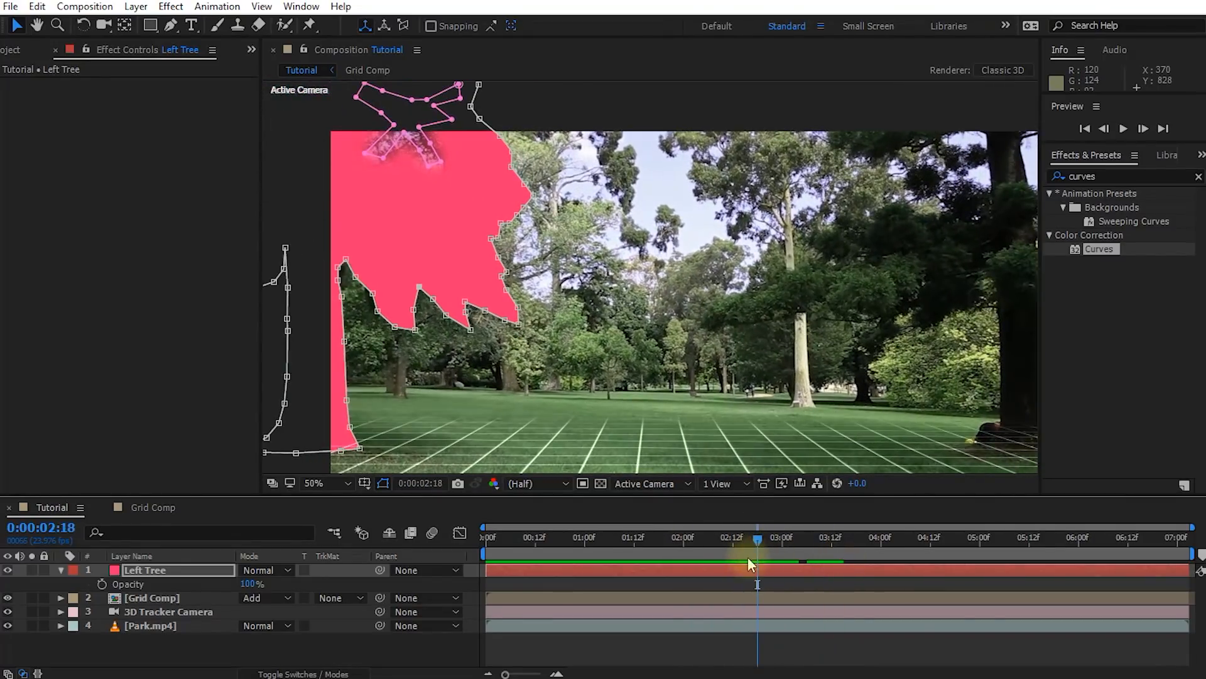
pyautogui.hotkey('alt', '/')
# At 0:00:02:04, create a solid from four of Park.mp4's 3D Camera Tracker points around the right foreground tree
pyautogui.moveTo(758, 550); pyautogui.dragTo(703, 543)
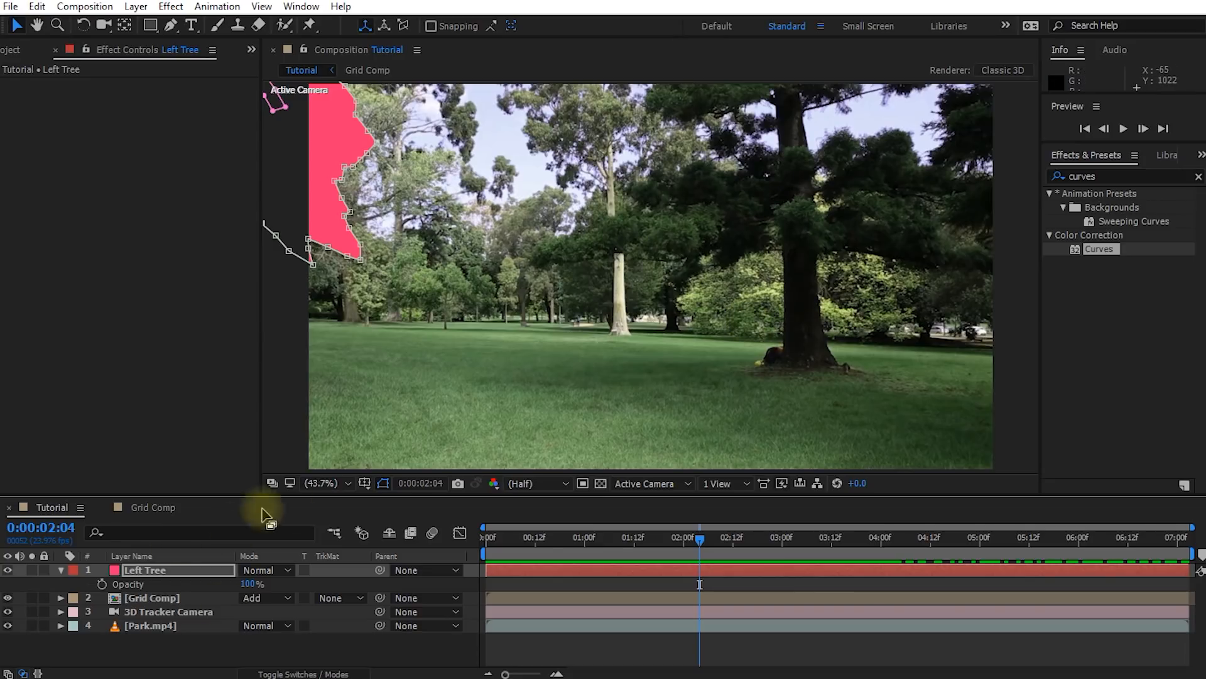
pyautogui.click(139, 625)
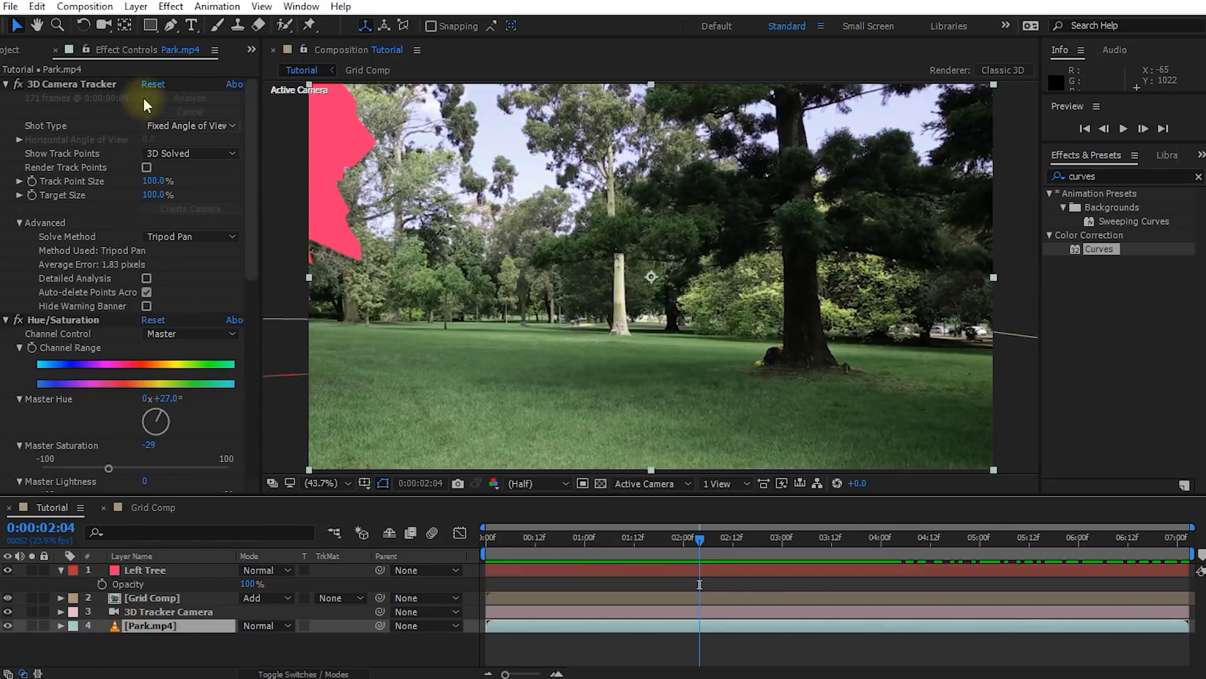
pyautogui.click(61, 82)
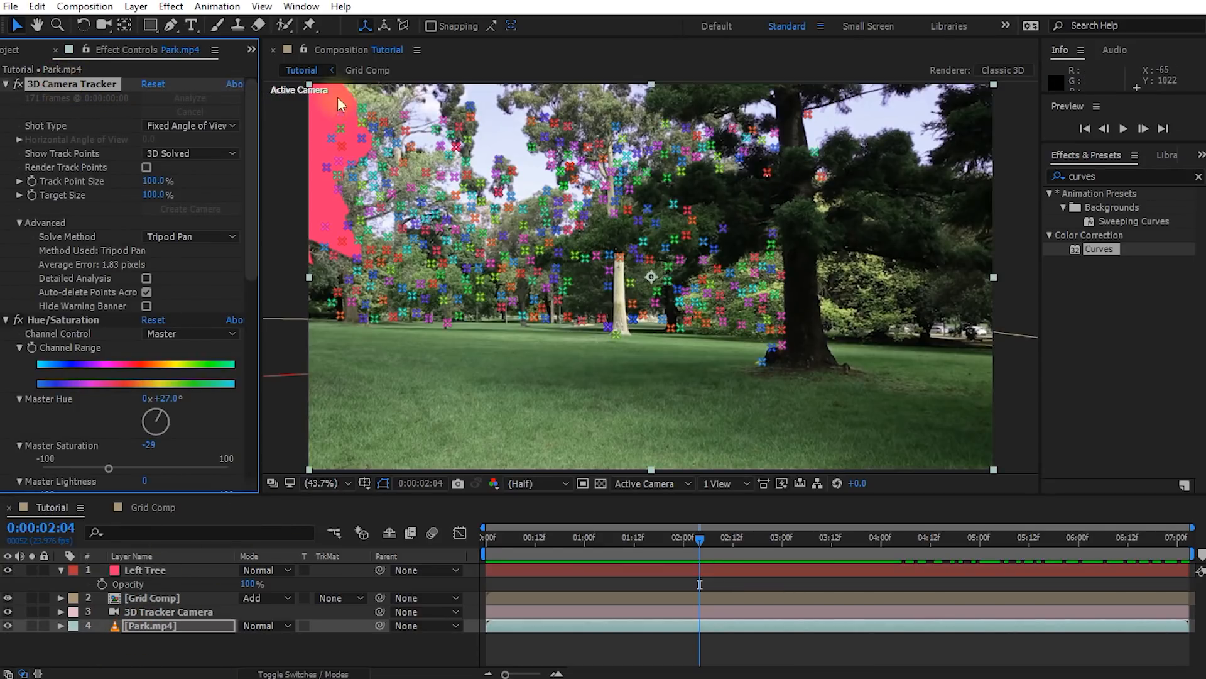
pyautogui.click(812, 115)
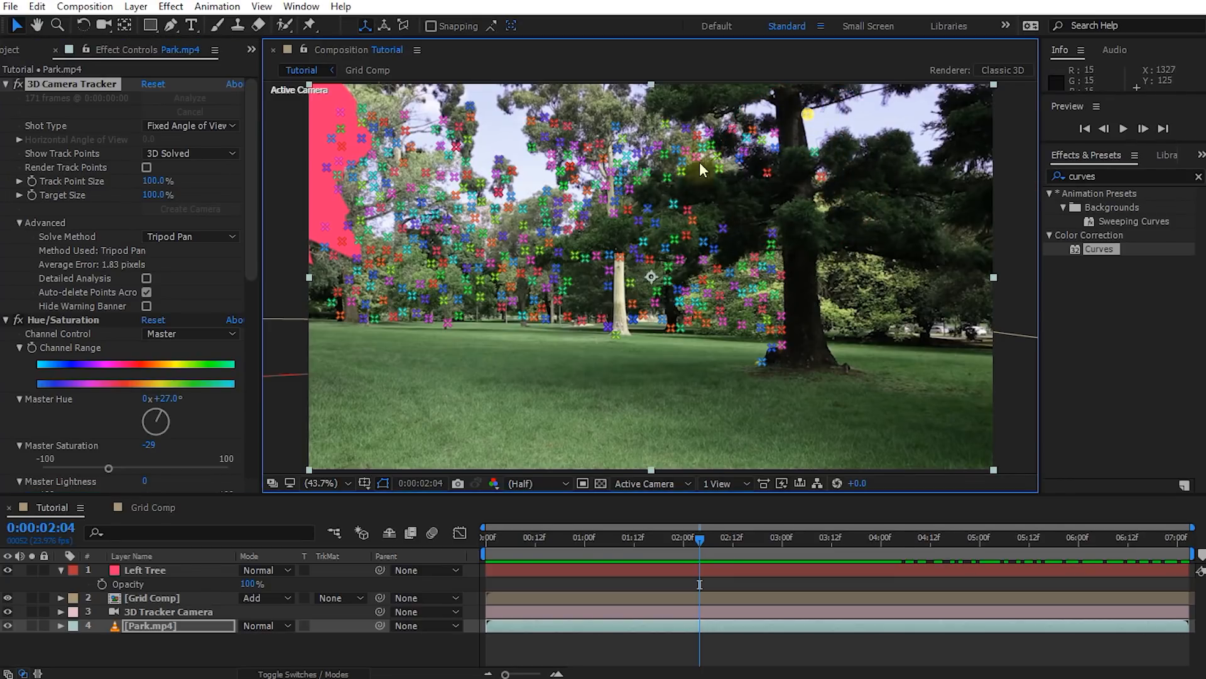
pyautogui.keyDown('shift'); pyautogui.click(703, 242); pyautogui.keyUp('shift')
pyautogui.keyDown('shift'); pyautogui.click(773, 233); pyautogui.keyUp('shift')
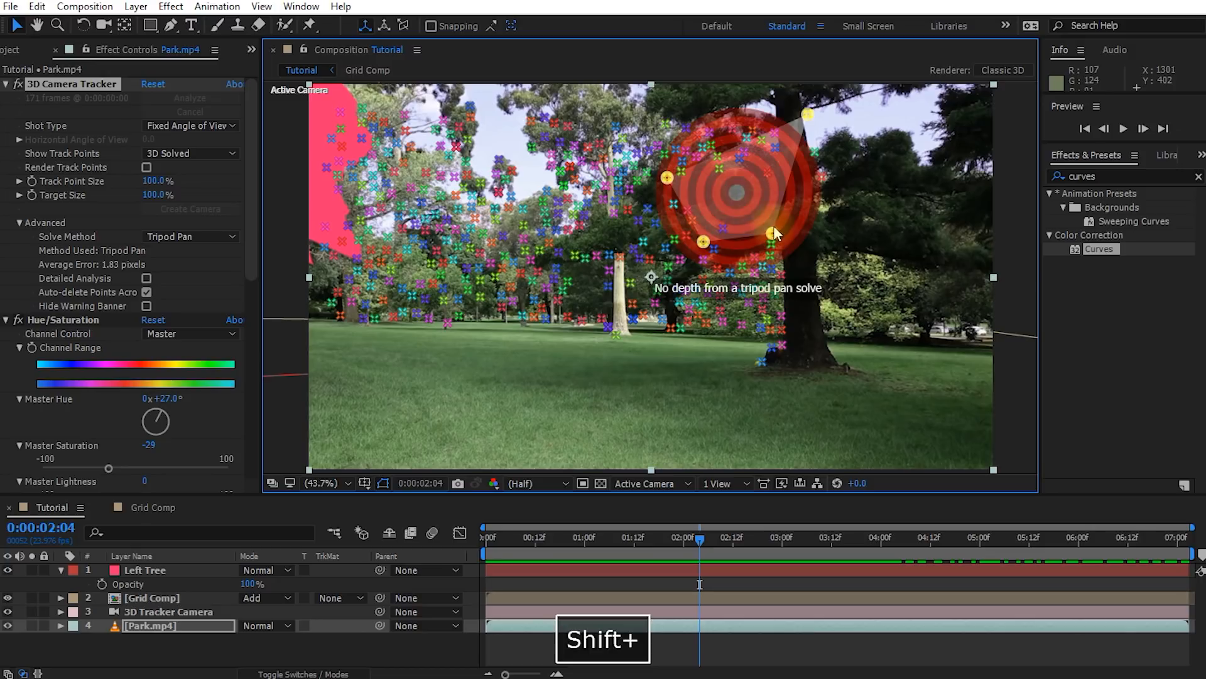
pyautogui.rightClick(773, 233)
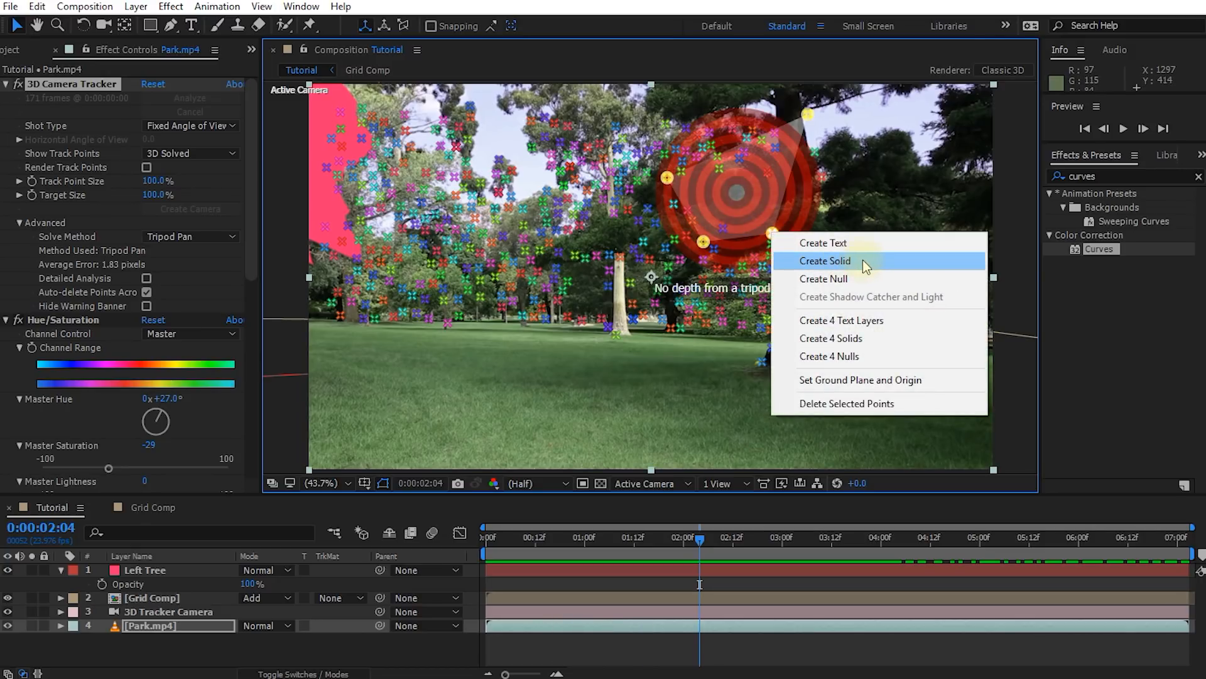
pyautogui.click(862, 260)
# Rename the new track solid layer as Right Tree
pyautogui.click(150, 569)
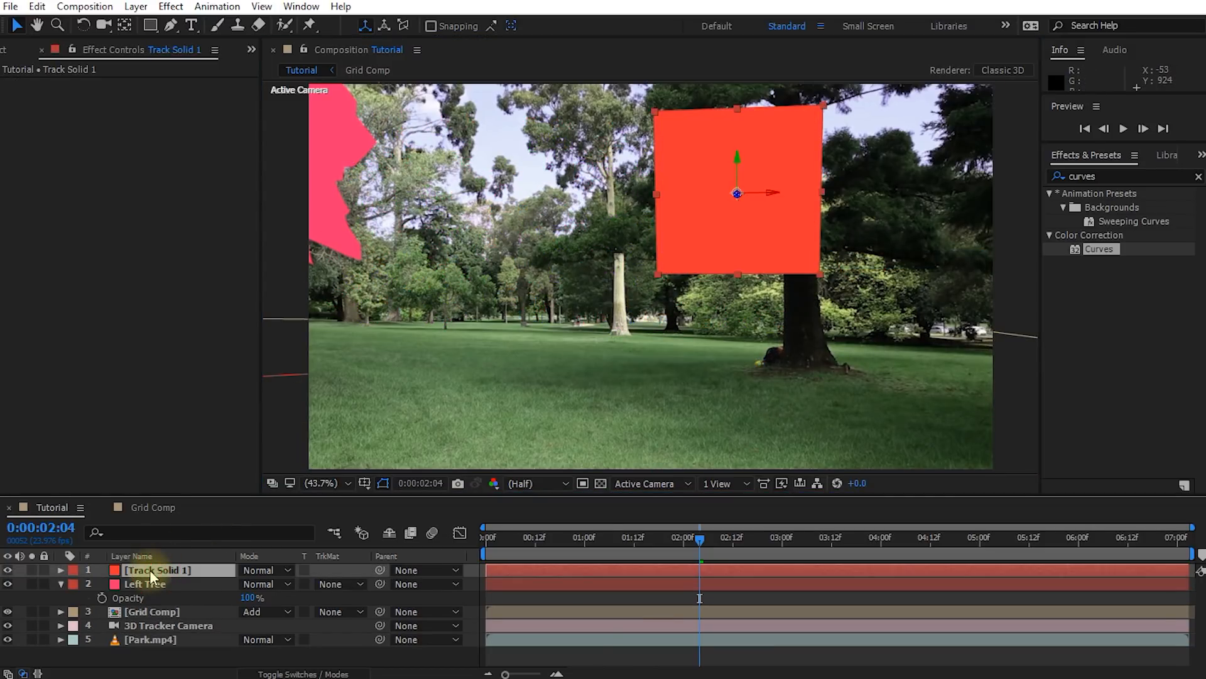
pyautogui.press('Return')
pyautogui.write('Right Tree')
pyautogui.press('Return')
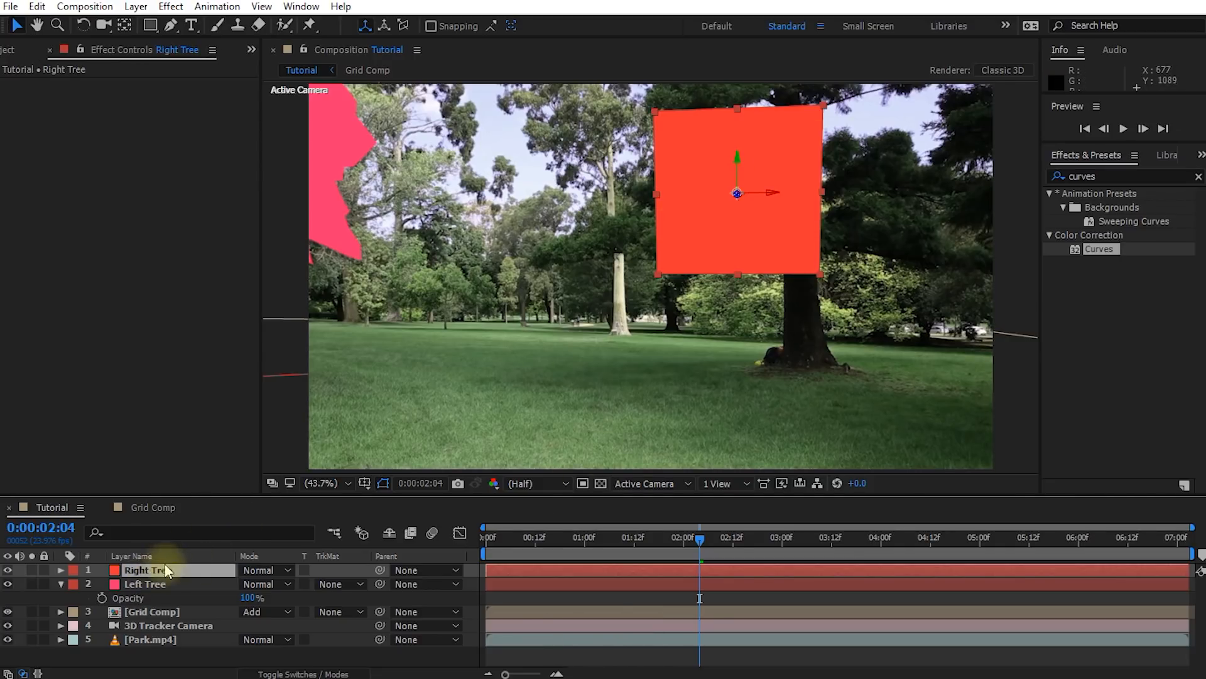
# Resize the Right Tree solid to 2000 px wide and 2000 px high
pyautogui.hotkey('ctrl', 'shift', 'y')
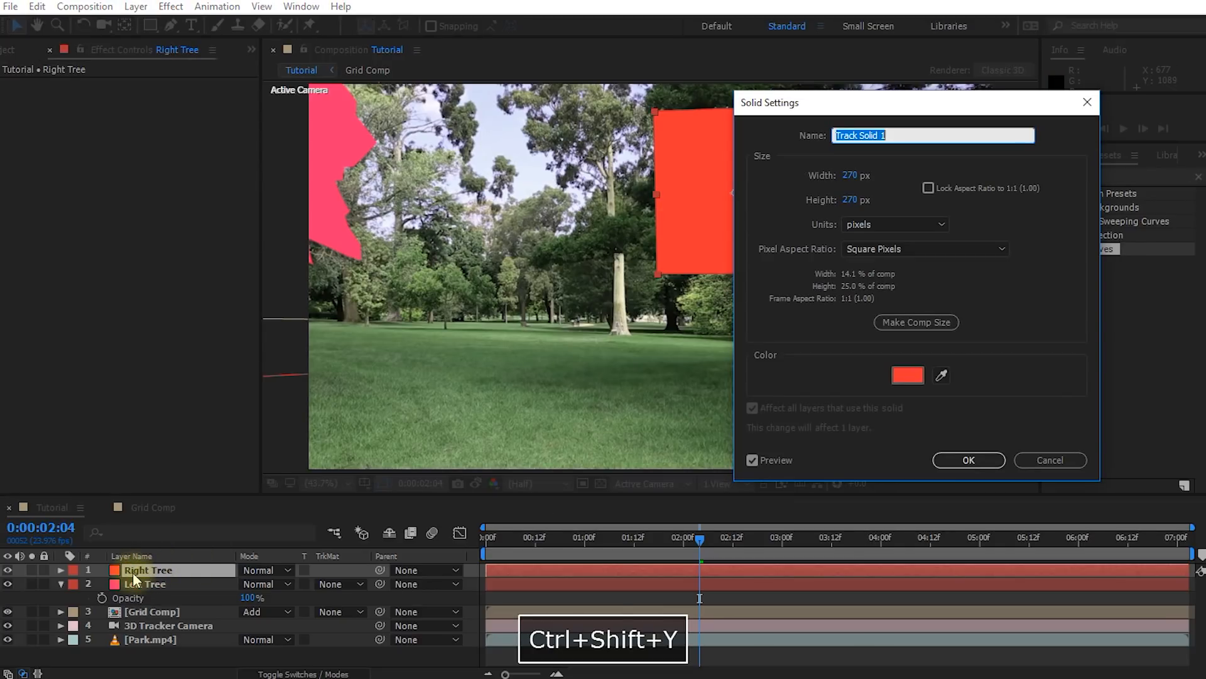
pyautogui.moveTo(867, 102); pyautogui.dragTo(946, 180)
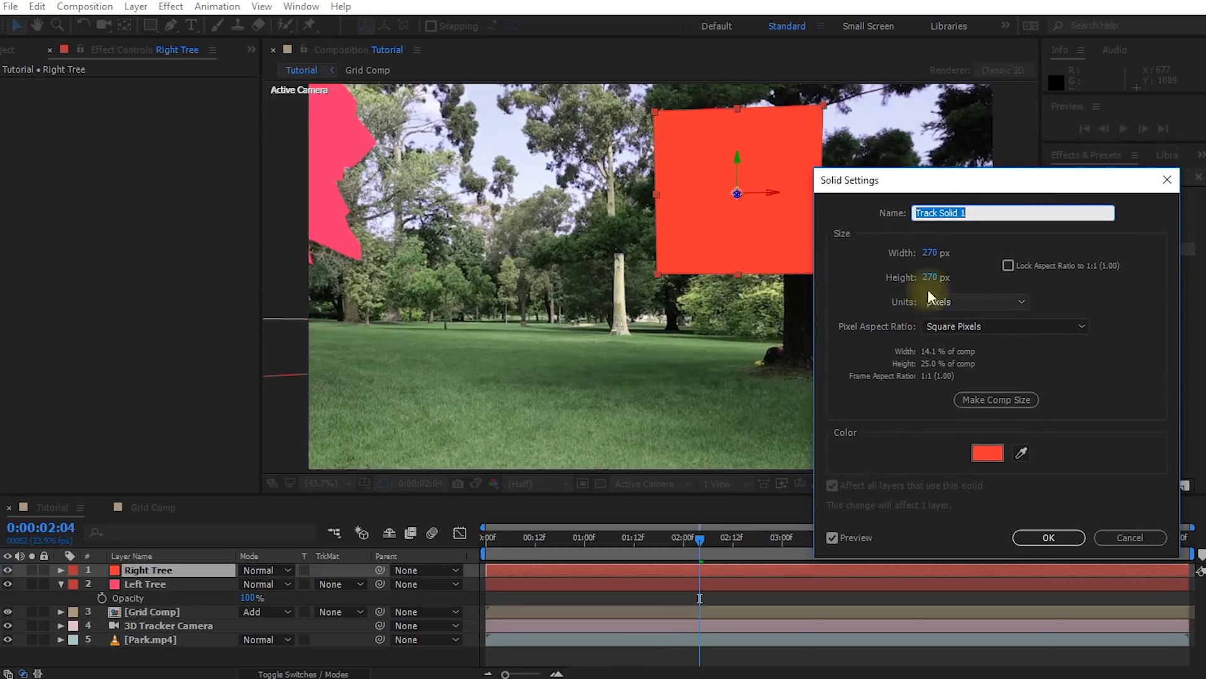
pyautogui.click(930, 255)
pyautogui.write('2000')
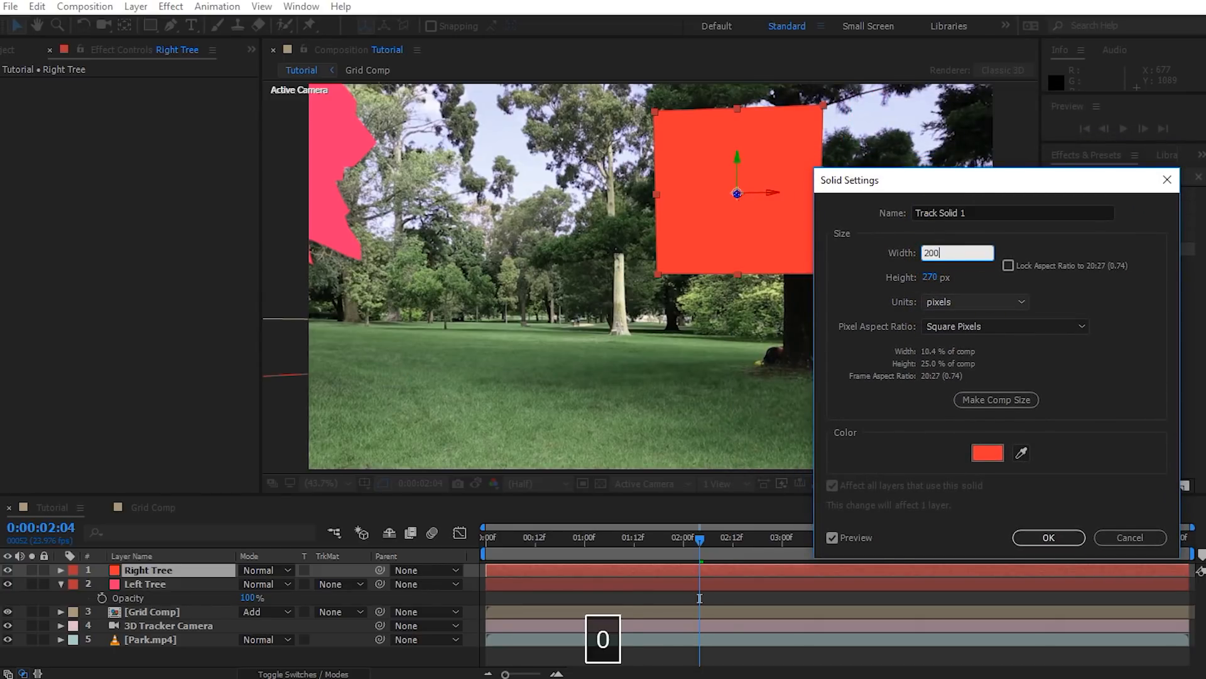
pyautogui.press('Tab')
pyautogui.write('2000')
pyautogui.press('Tab')
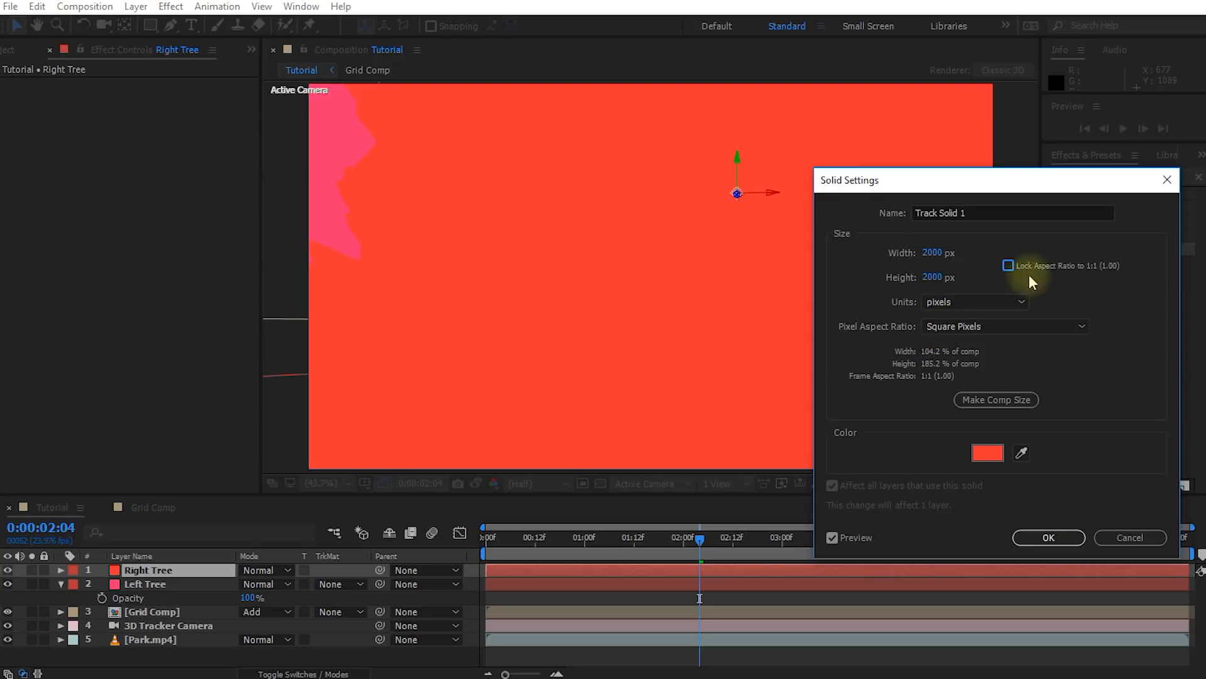
pyautogui.click(1047, 537)
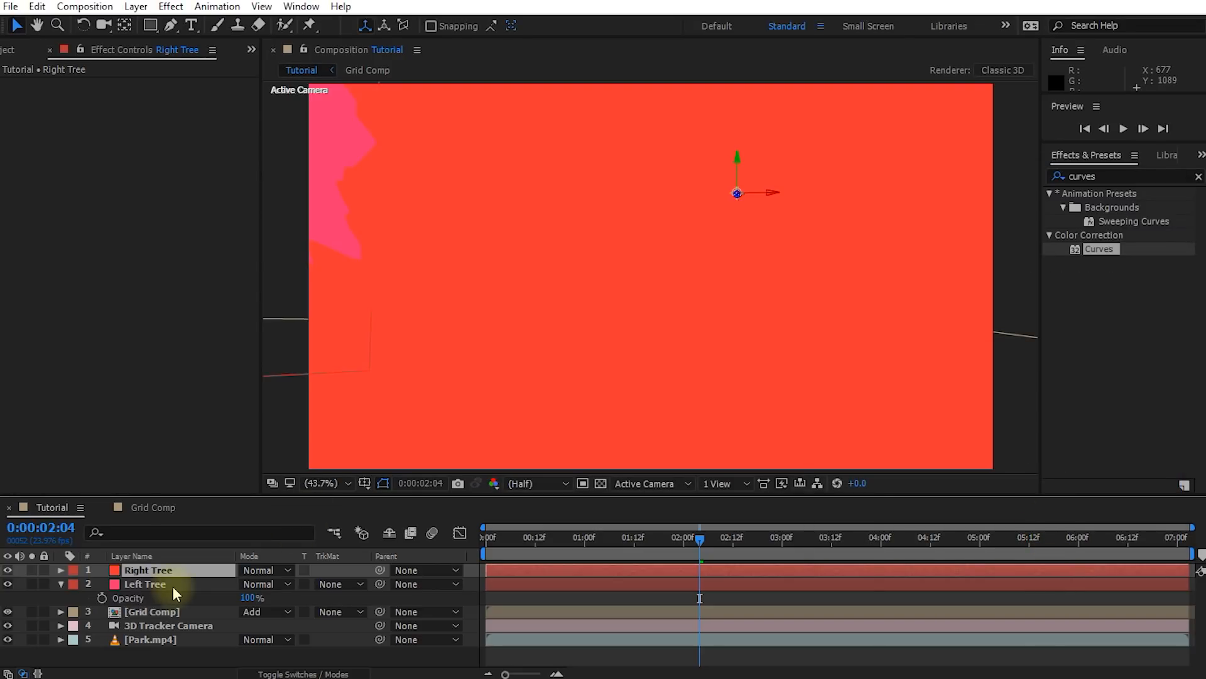
# Make the Right Tree solid semi-transparent, and scale it to 41% so it covers the right tree down to its roots
pyautogui.press('t')
pyautogui.moveTo(254, 589); pyautogui.dragTo(299, 586)
pyautogui.press('s')
pyautogui.moveTo(766, 191); pyautogui.dragTo(772, 192)
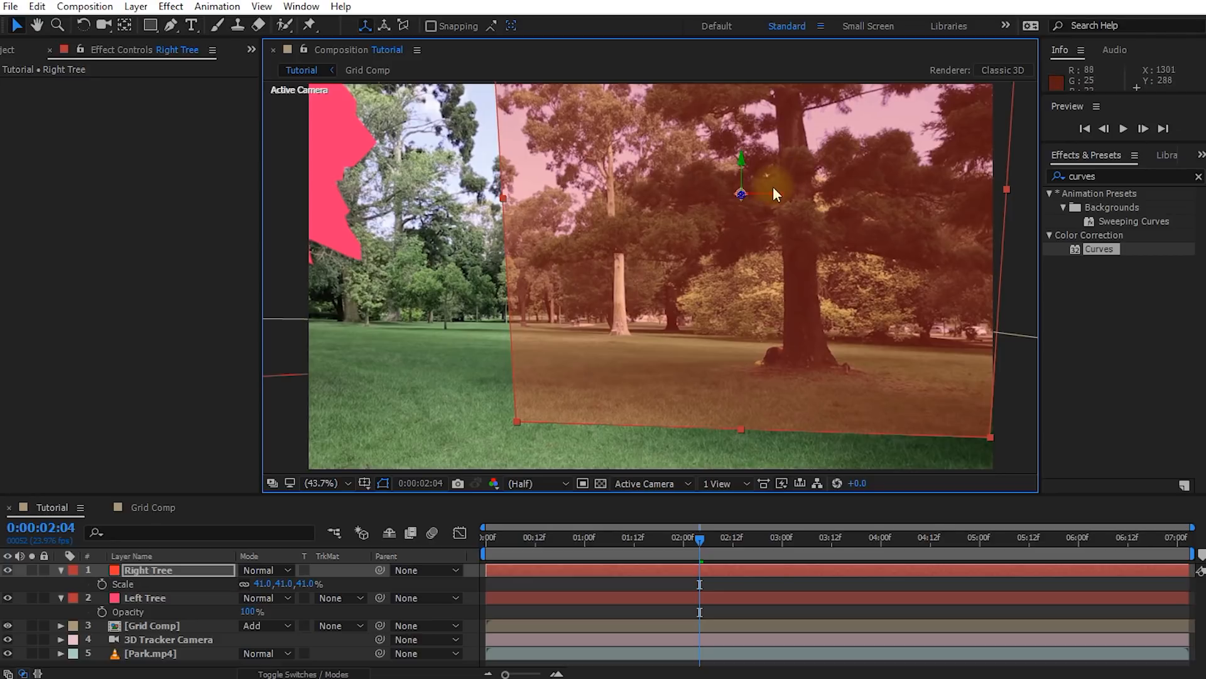
pyautogui.moveTo(756, 166); pyautogui.dragTo(754, 143)
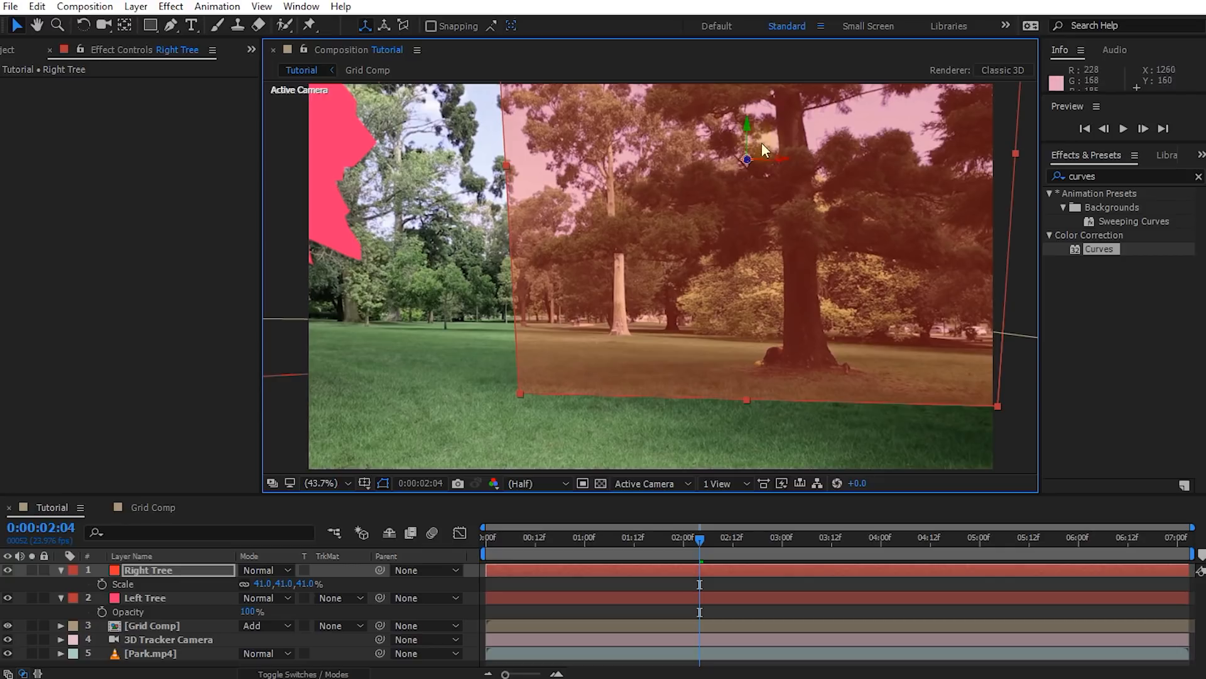
# Rotate the Right Tree solid slightly to adjust its alignment over the right tree
pyautogui.press('w')
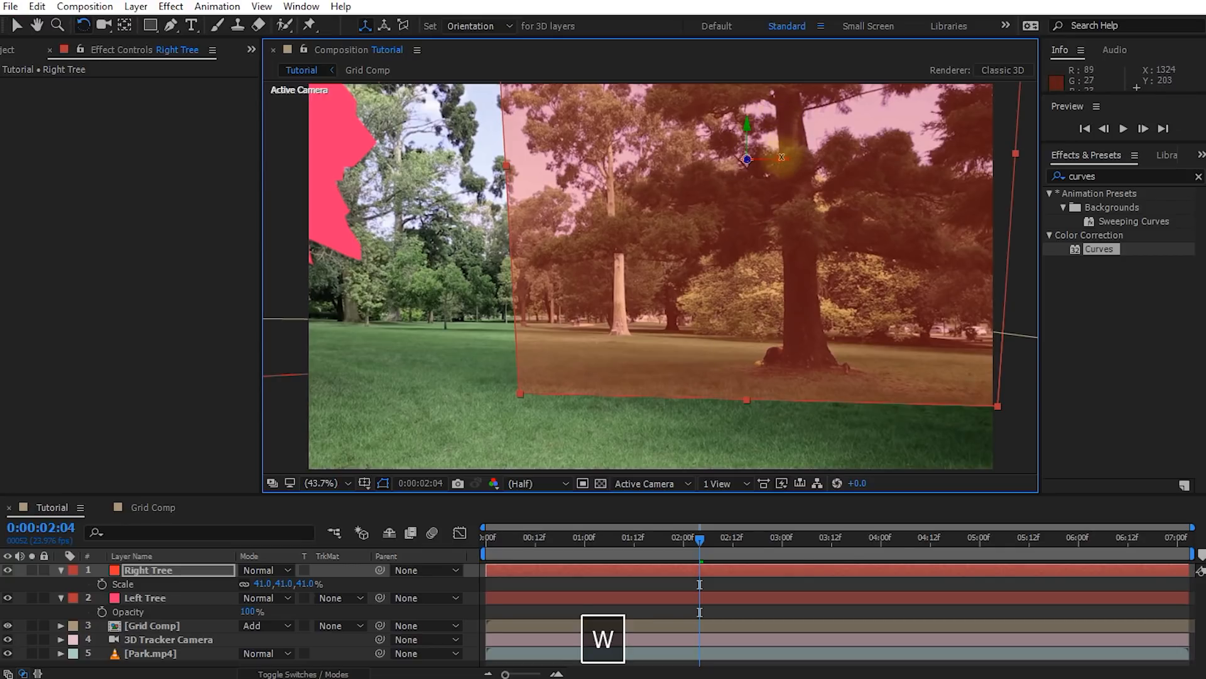
pyautogui.moveTo(779, 159); pyautogui.dragTo(751, 184)
pyautogui.moveTo(700, 539)
pyautogui.mouseDown()
pyautogui.moveTo(504, 548)
pyautogui.moveTo(751, 535)
pyautogui.moveTo(1151, 483)
pyautogui.moveTo(701, 530)
pyautogui.mouseUp()
pyautogui.press('v')
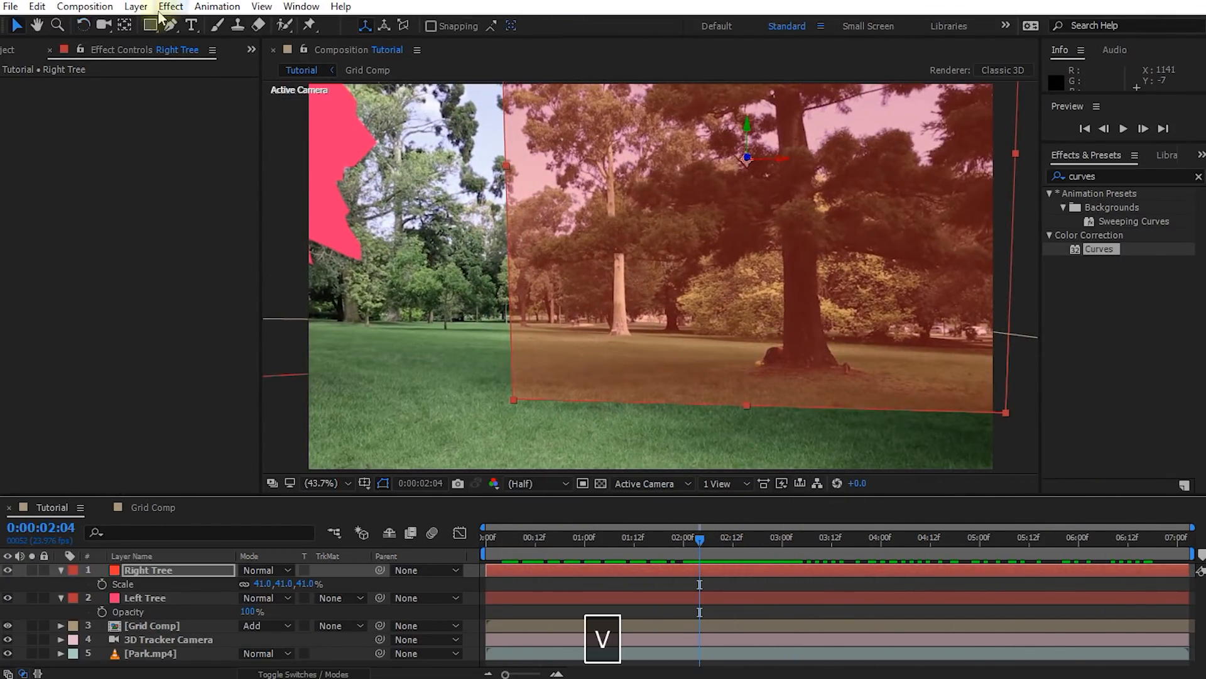
# Draw a closed Pen tool mask on the Right Tree solid around the tree's trunk, roots, branches and foliage
pyautogui.click(171, 25)
pyautogui.press('space')
pyautogui.moveTo(852, 268); pyautogui.dragTo(716, 243)
pyautogui.scroll(1, 678, 283)
pyautogui.click(646, 315)
pyautogui.click(643, 330)
pyautogui.click(614, 354)
pyautogui.click(690, 311)
pyautogui.click(777, 233)
pyautogui.click(817, 197)
pyautogui.click(897, 144)
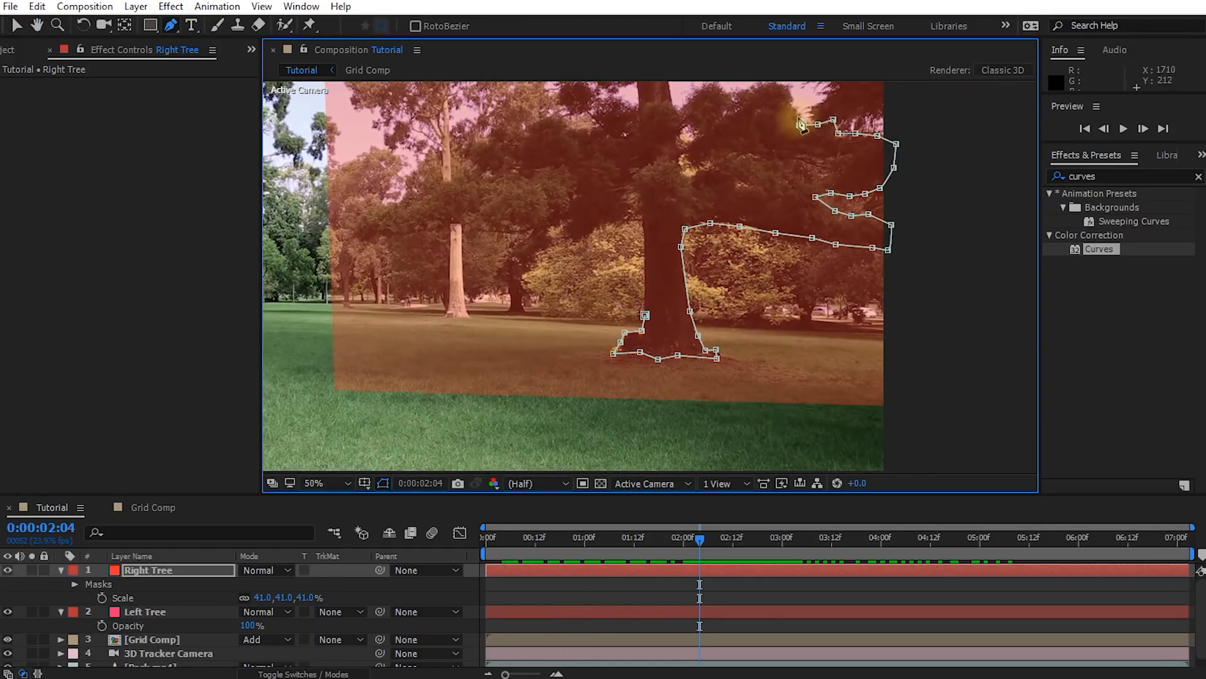
pyautogui.moveTo(788, 94); pyautogui.dragTo(789, 201)
pyautogui.click(713, 196)
pyautogui.click(670, 170)
pyautogui.click(822, 133)
pyautogui.hotkey('ctrl', 'z')
pyautogui.click(734, 111)
pyautogui.click(487, 107)
pyautogui.click(539, 182)
pyautogui.click(638, 217)
pyautogui.click(478, 244)
pyautogui.click(465, 254)
pyautogui.click(436, 294)
pyautogui.click(361, 327)
pyautogui.click(407, 342)
pyautogui.click(489, 338)
pyautogui.click(552, 328)
pyautogui.click(605, 330)
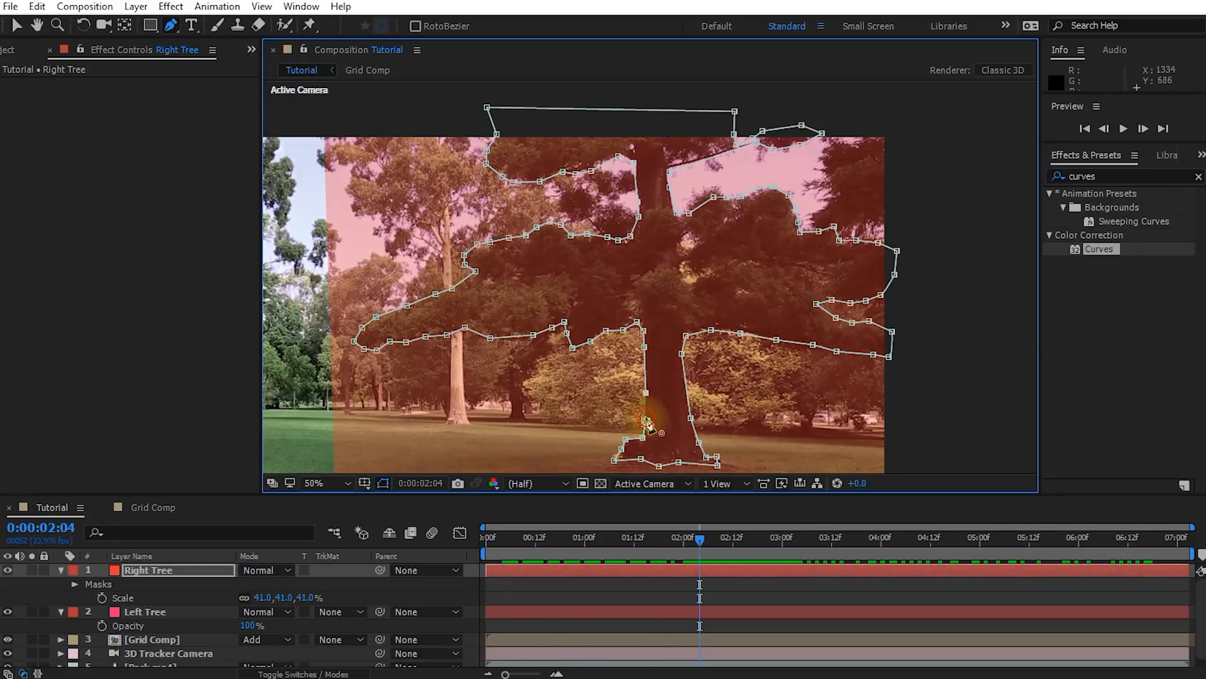
pyautogui.click(637, 323)
pyautogui.press('v')
pyautogui.scroll(-2, 723, 440)
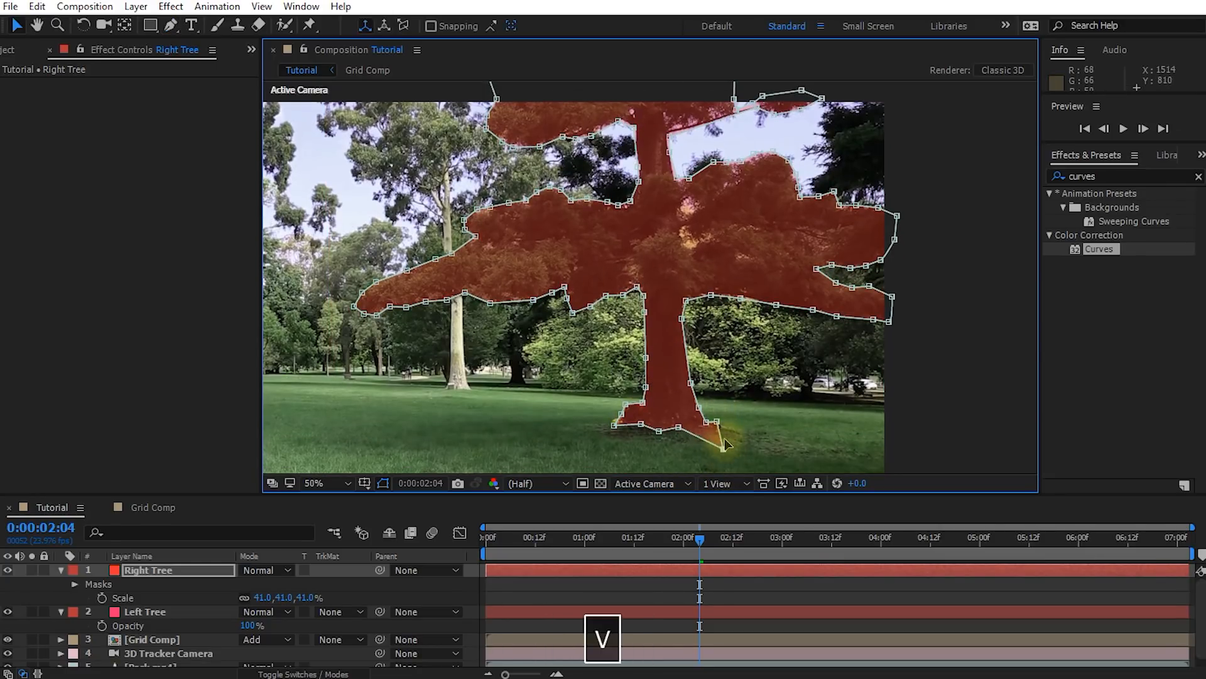
# Set the feather of the Right Tree layer's Mask 1 to 5 pixels
pyautogui.click(184, 573)
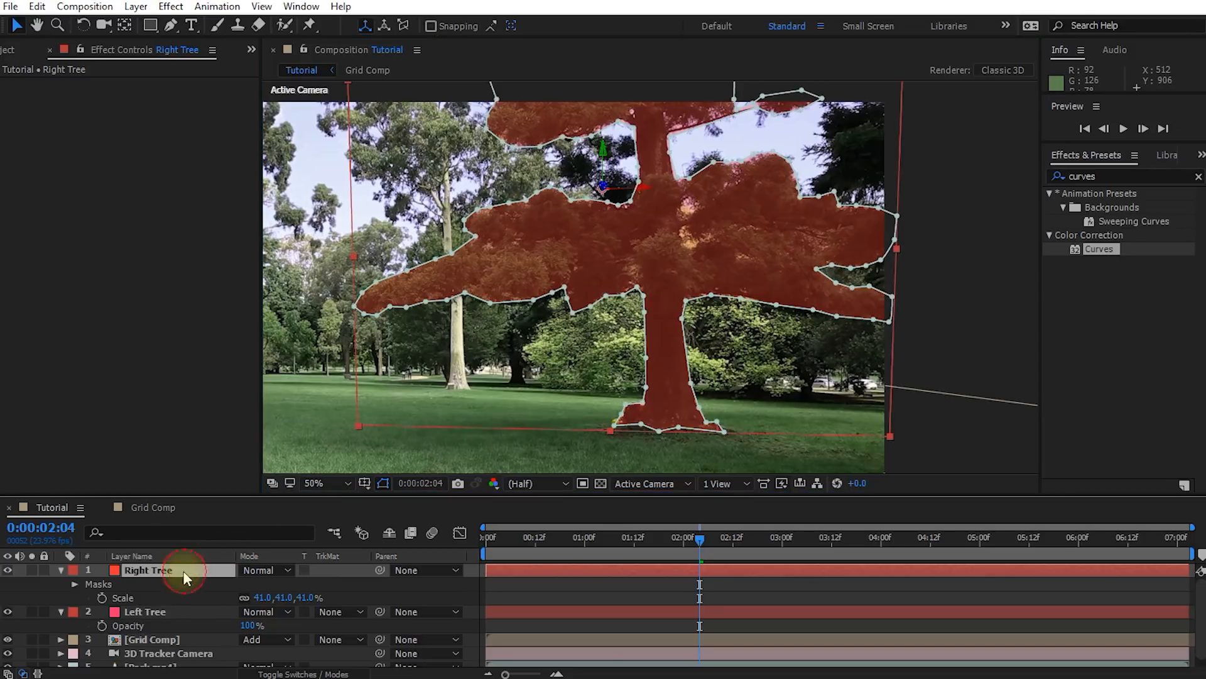
pyautogui.click(74, 584)
pyautogui.click(88, 598)
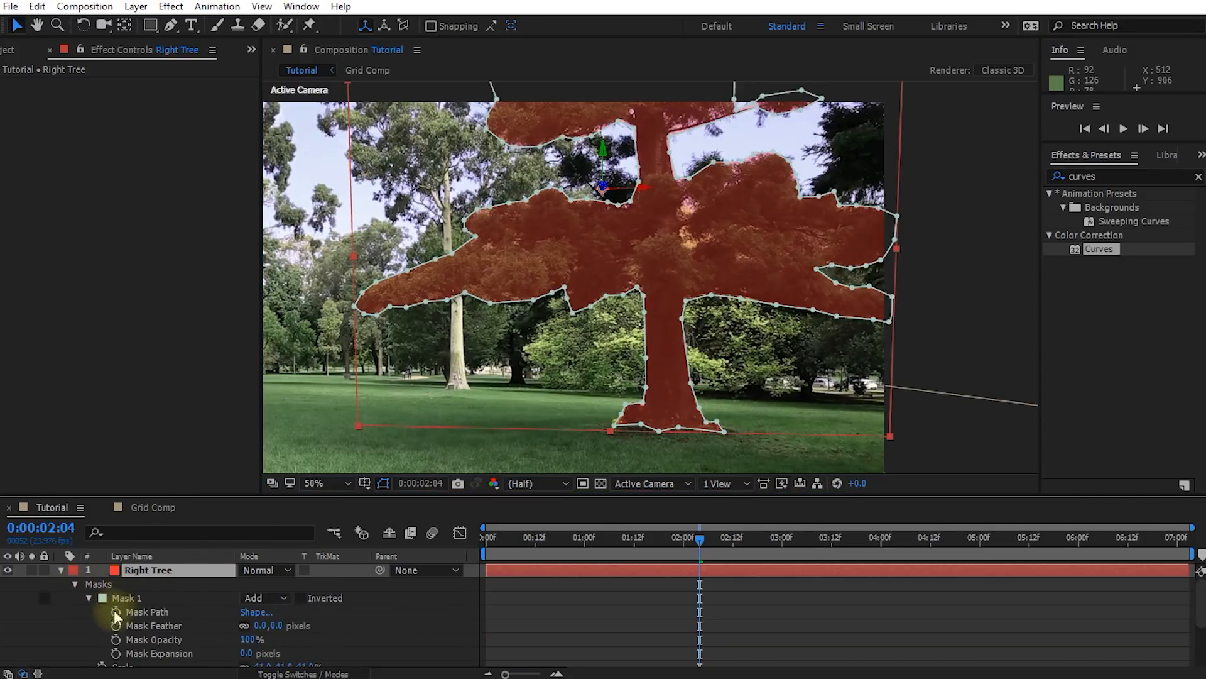
pyautogui.moveTo(276, 626); pyautogui.dragTo(281, 626)
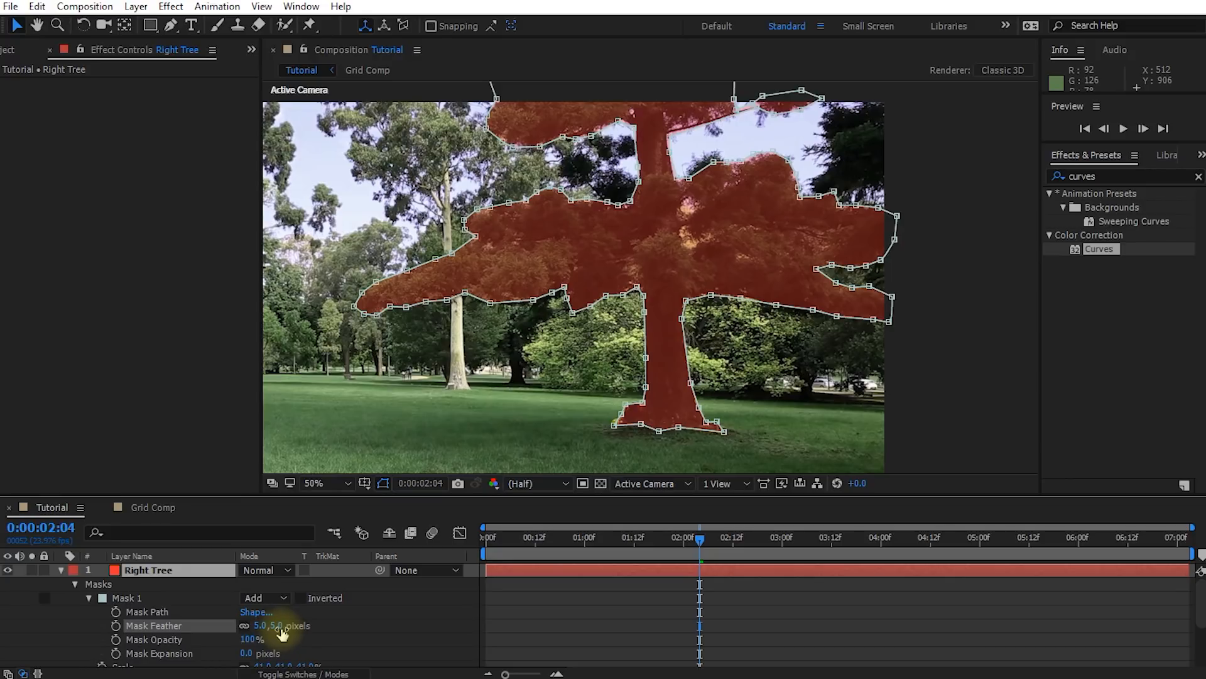
# Set the Right Tree layer's opacity to 100% and deselect the layer
pyautogui.click(144, 570)
pyautogui.press('Return')
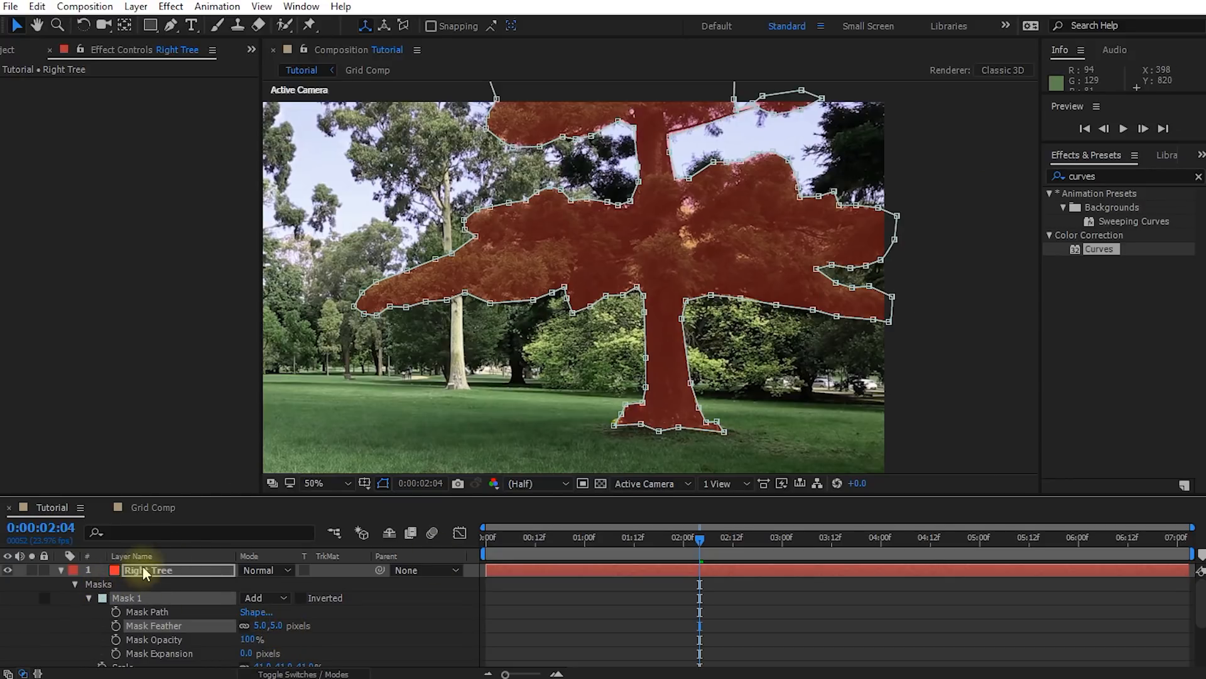
pyautogui.press('Return')
pyautogui.press('t')
pyautogui.press('v')
pyautogui.moveTo(245, 583); pyautogui.dragTo(463, 557)
pyautogui.click(740, 584)
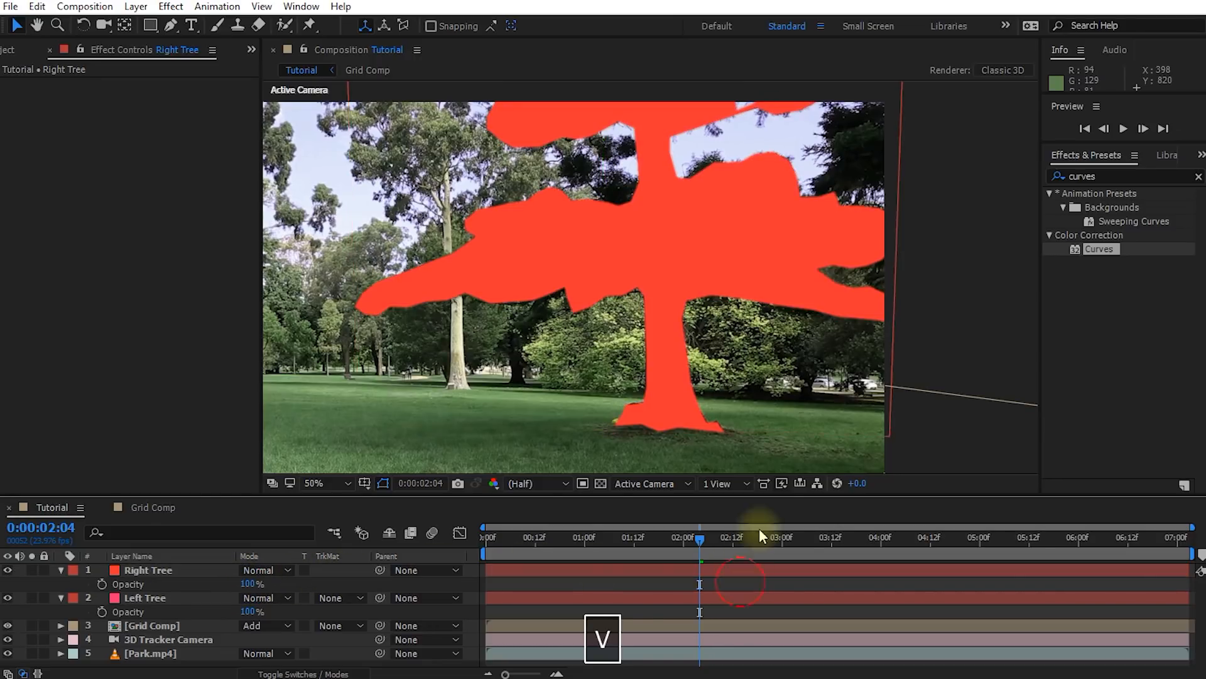
# At 0:00:05:18, refine the Left Tree mask points along the lower edge of the trunk, on its left side
pyautogui.hotkey('alt', '/')
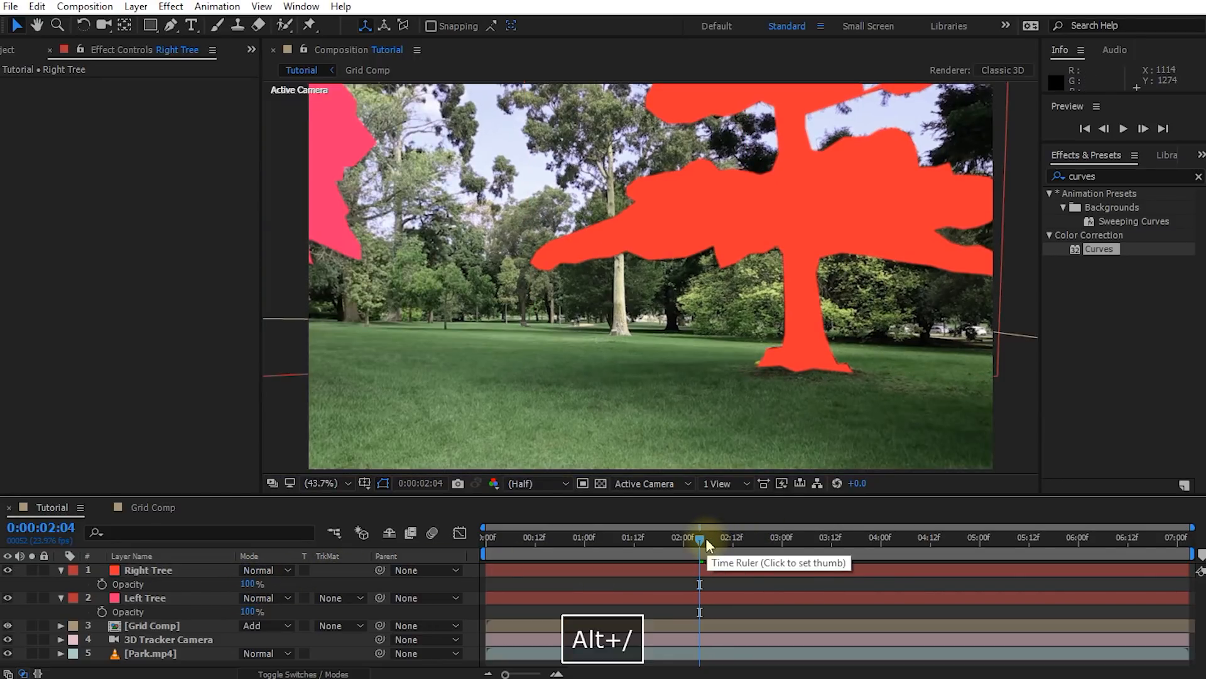
pyautogui.click(692, 539)
pyautogui.moveTo(684, 542); pyautogui.dragTo(1057, 539)
pyautogui.click(384, 328)
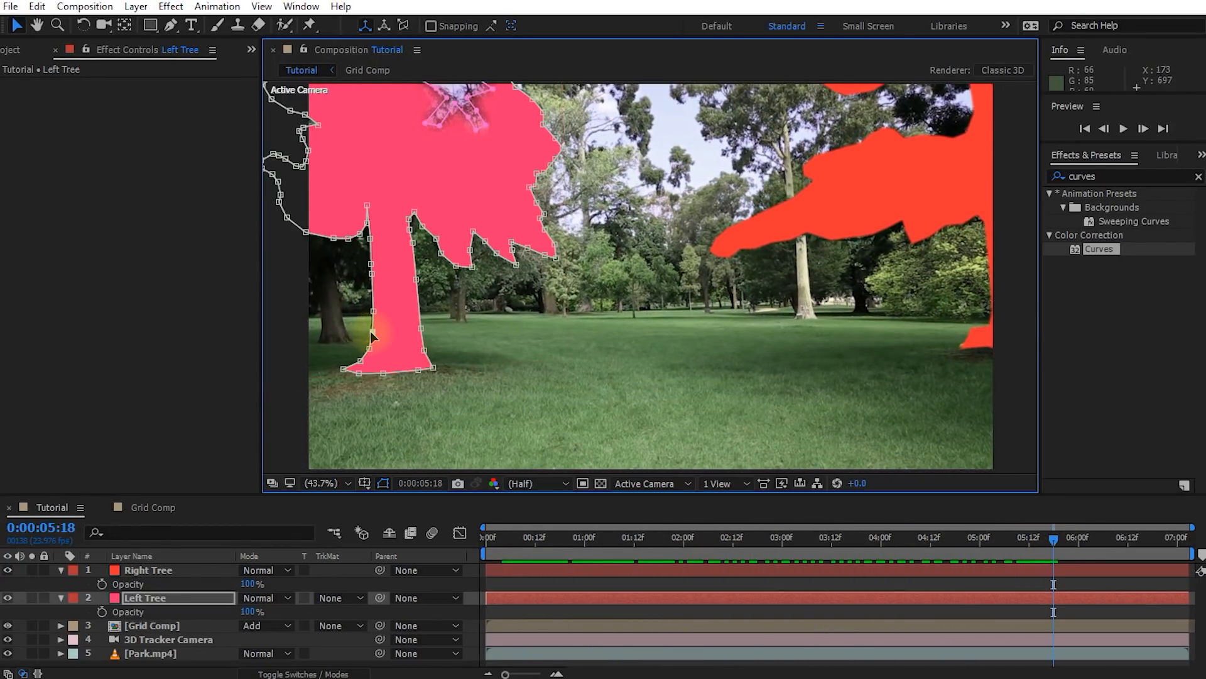
pyautogui.click(373, 311)
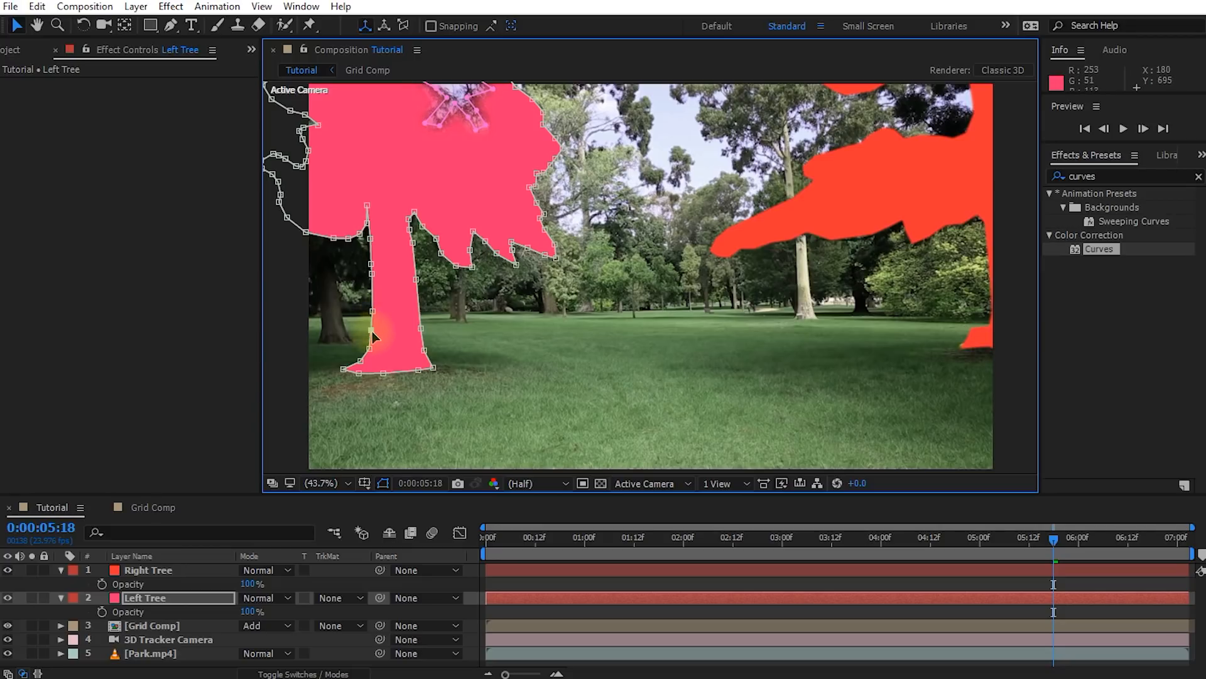
pyautogui.click(369, 348)
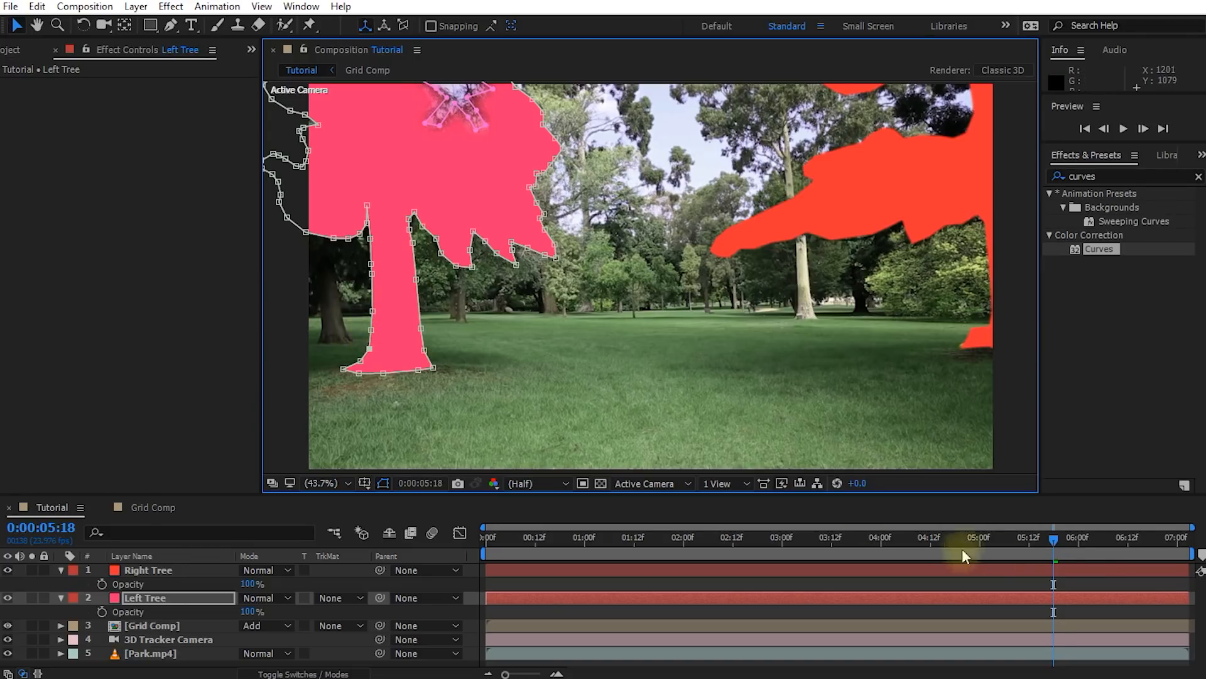
# Check both tree masks back to 0:00:03:01 and collapse the Left Tree and Right Tree layer properties
pyautogui.moveTo(1053, 548); pyautogui.dragTo(786, 548)
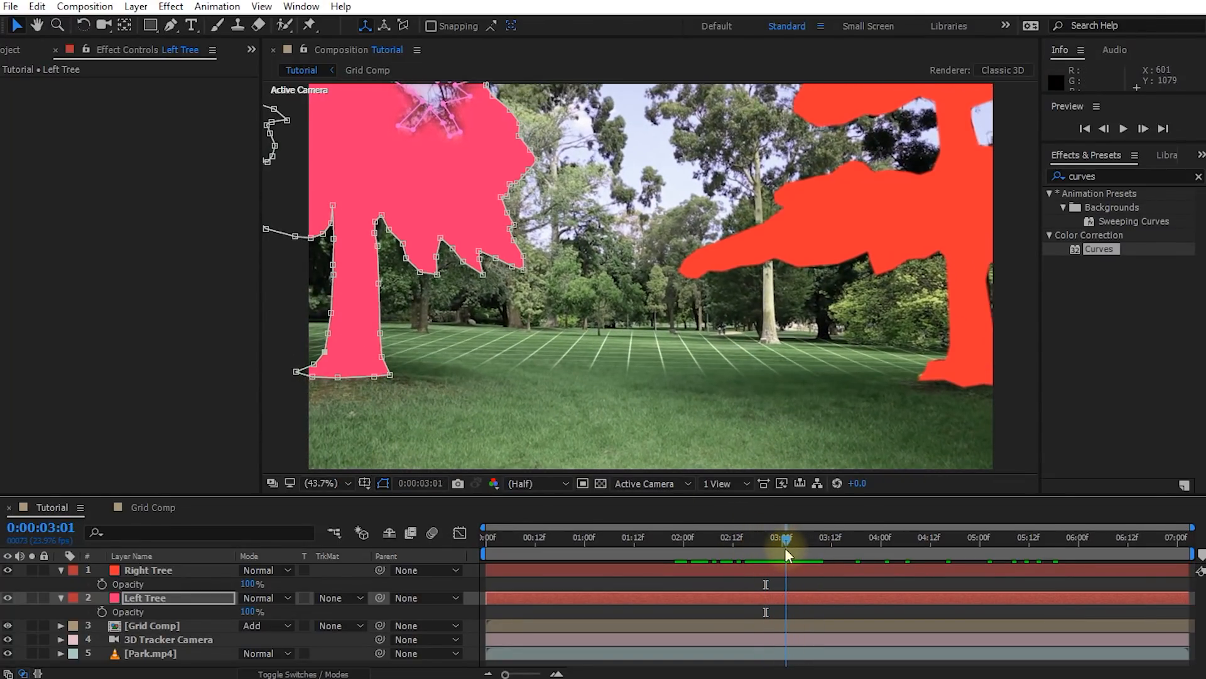
pyautogui.click(60, 598)
pyautogui.click(61, 570)
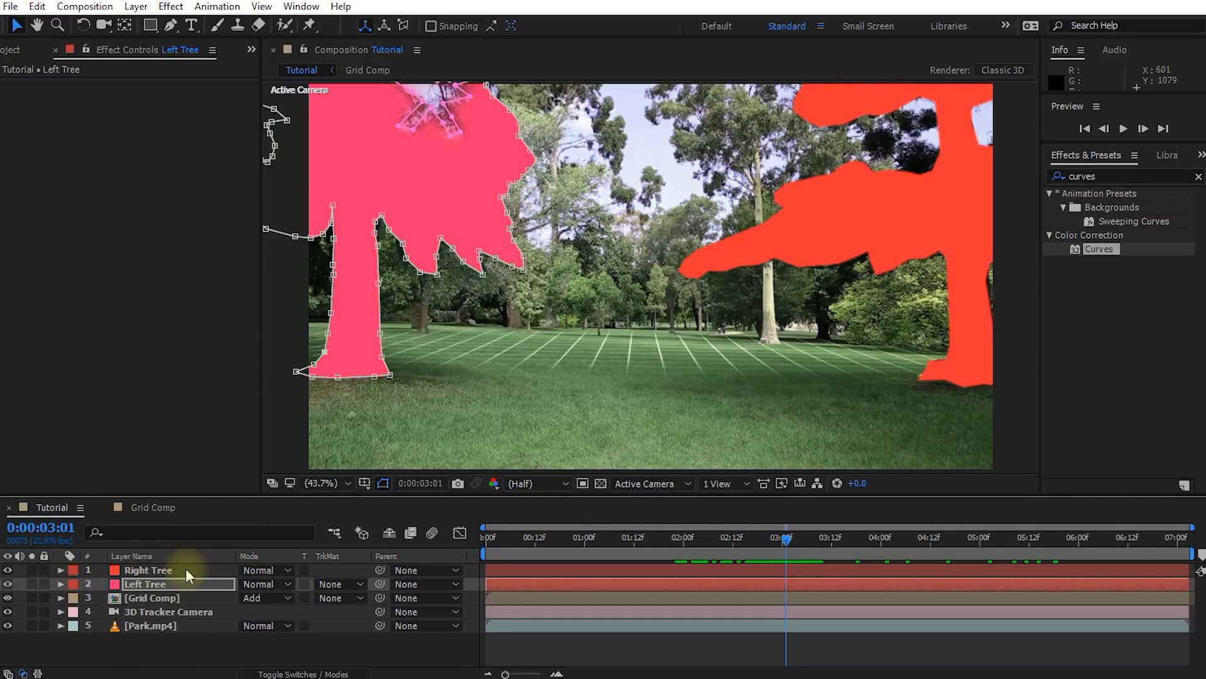
# Duplicate the Right Tree and Left Tree layers, keeping the copies at the top of the layer stack and hidden
pyautogui.click(165, 570)
pyautogui.click(152, 584)
pyautogui.keyDown('shift'); pyautogui.click(160, 574); pyautogui.keyUp('shift')
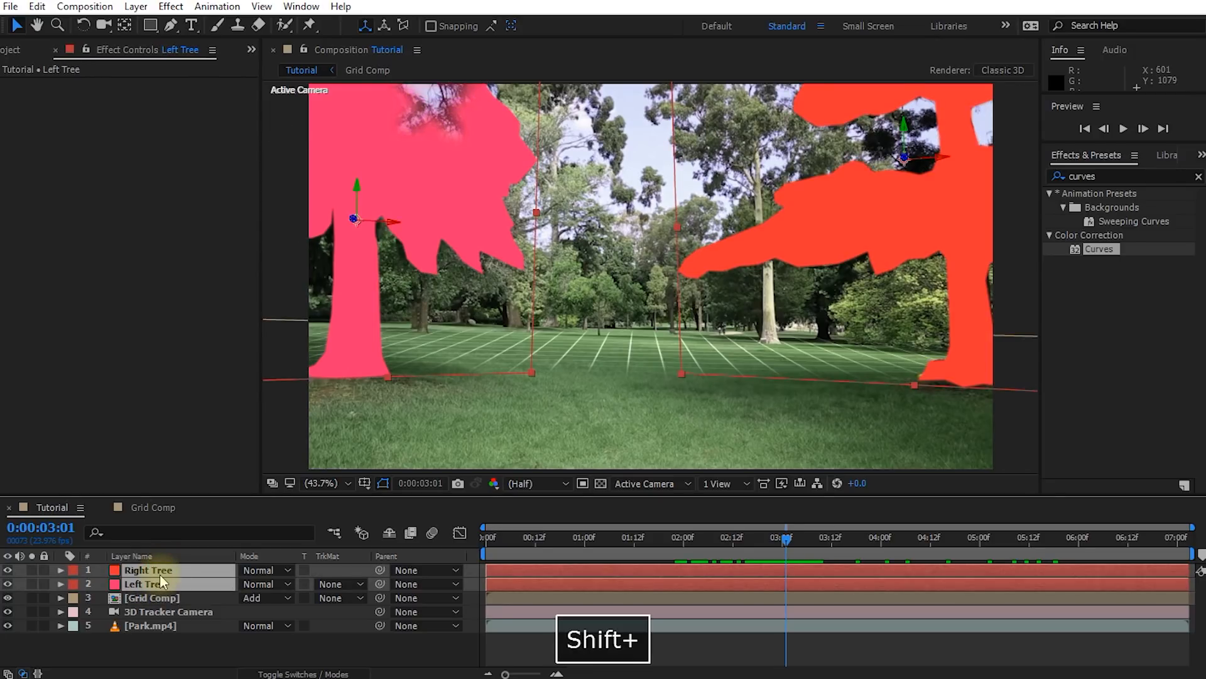
pyautogui.hotkey('ctrl', 'd')
pyautogui.moveTo(145, 596); pyautogui.dragTo(144, 577)
pyautogui.moveTo(8, 569); pyautogui.dragTo(8, 584)
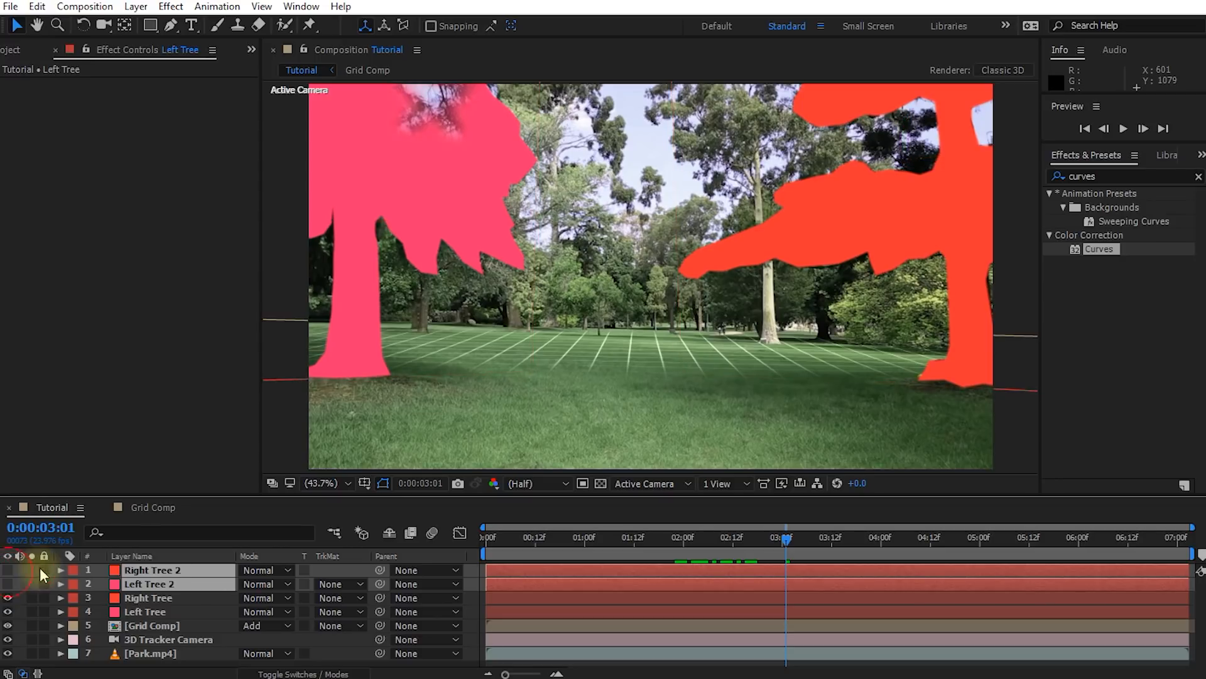
# Pre-compose the original Right Tree and Left Tree layers into a new composition named Tree Matte Comp
pyautogui.keyDown('shift'); pyautogui.click(156, 600); pyautogui.keyUp('shift')
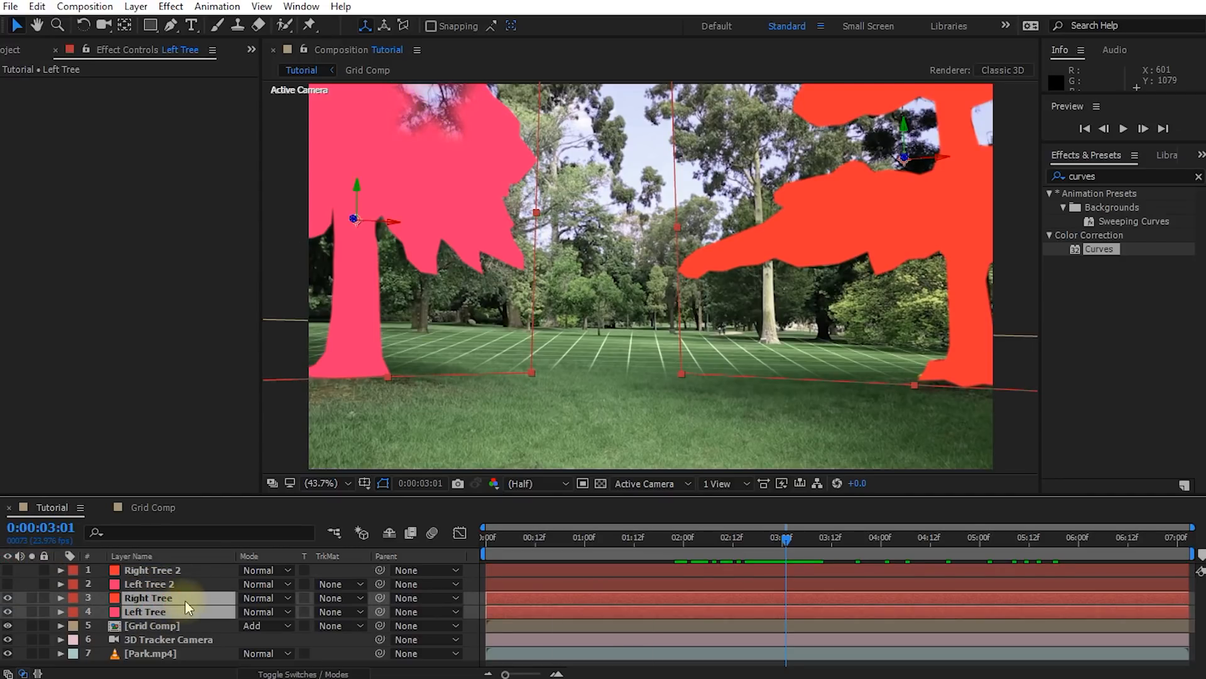
pyautogui.hotkey('ctrl', 'shift', 'c')
pyautogui.write('Tree Matte Comp')
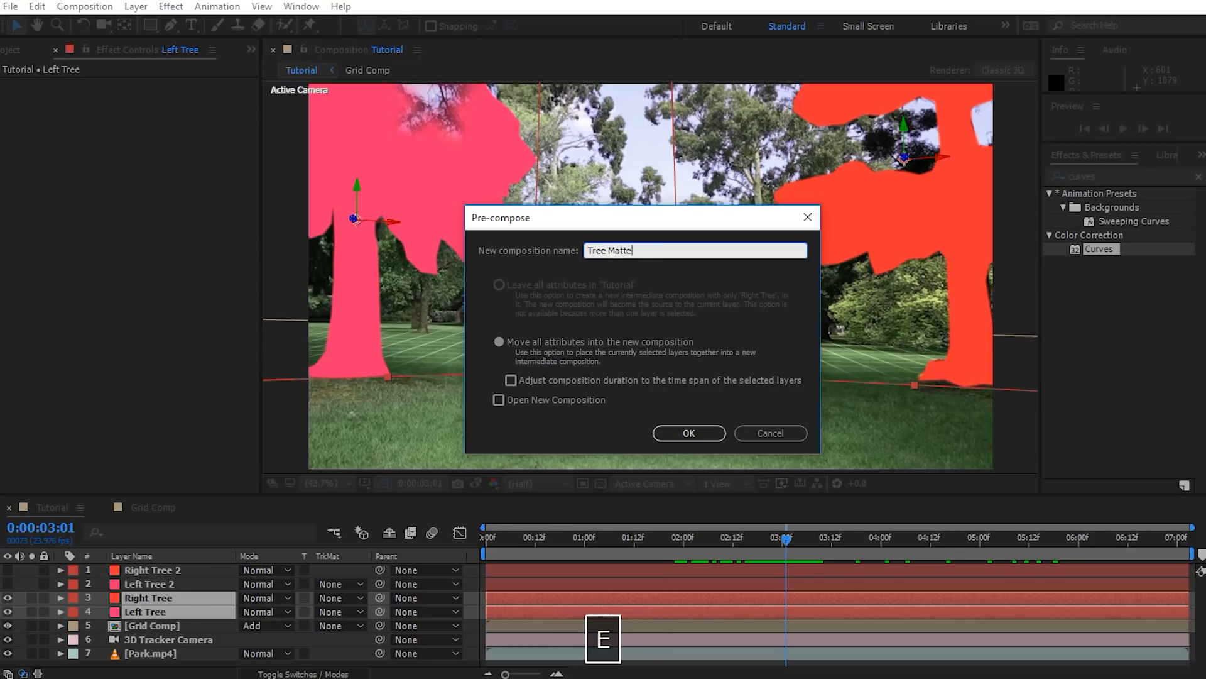
pyautogui.click(681, 432)
# Enable Collapse Transformations on the Tree Matte Comp layer so its solids follow the tracked camera
pyautogui.moveTo(774, 529); pyautogui.dragTo(608, 550)
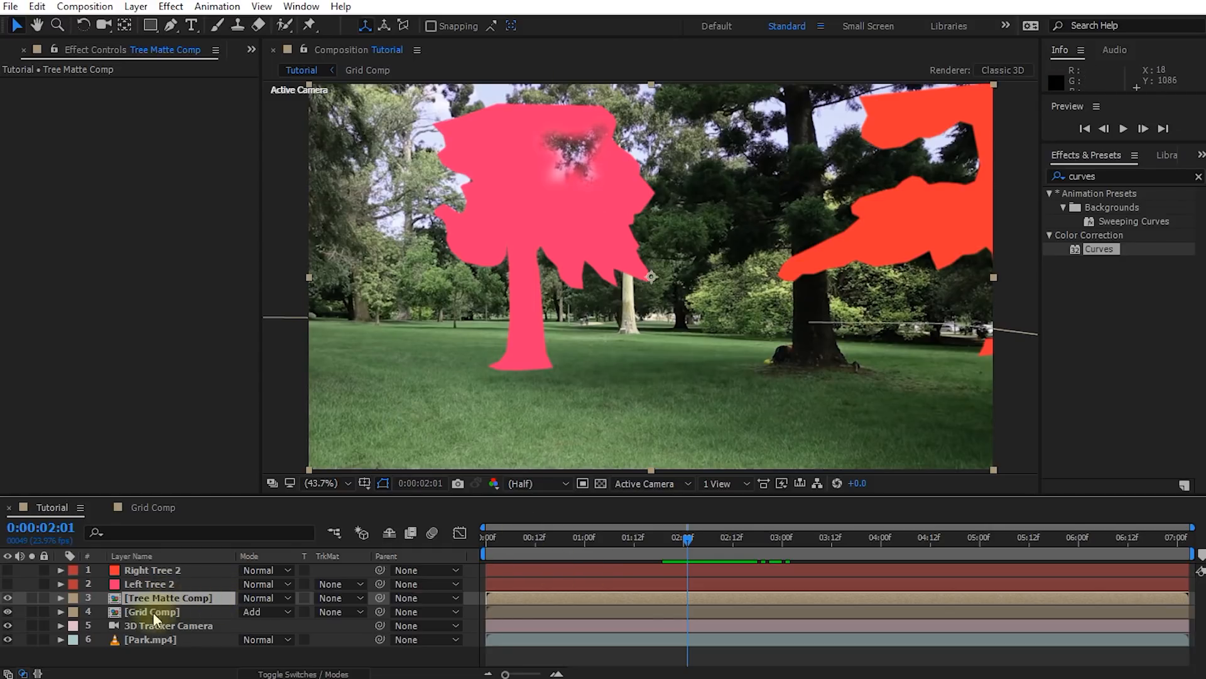
pyautogui.press('F4')
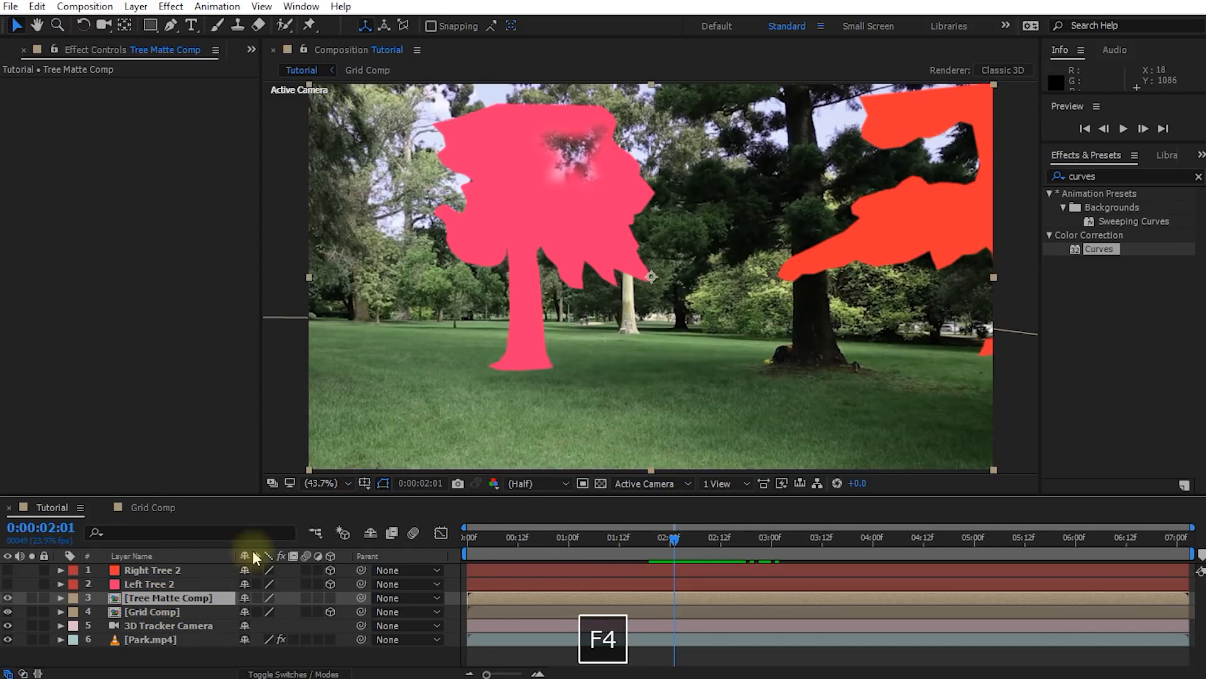
pyautogui.click(257, 598)
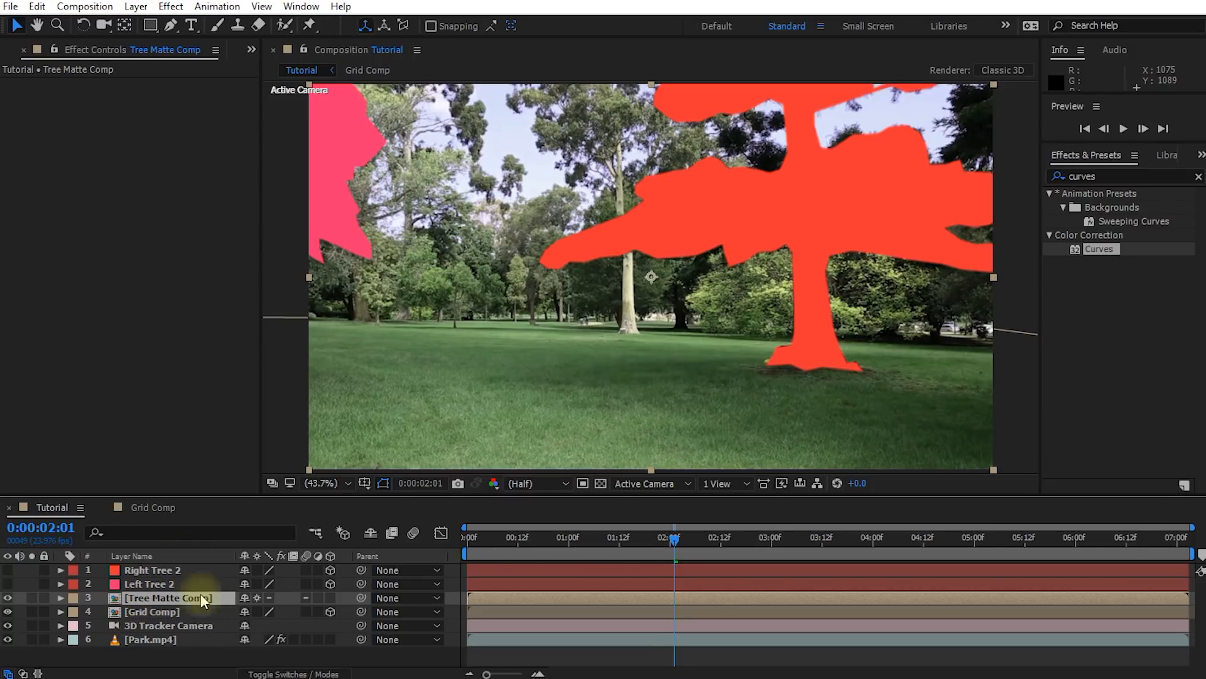
# At 0:00:00:11, set the Grid Comp layer's track matte to Alpha Inverted Matte "Tree Matte Comp"
pyautogui.moveTo(673, 538); pyautogui.dragTo(515, 549)
pyautogui.click(176, 612)
pyautogui.press('F4')
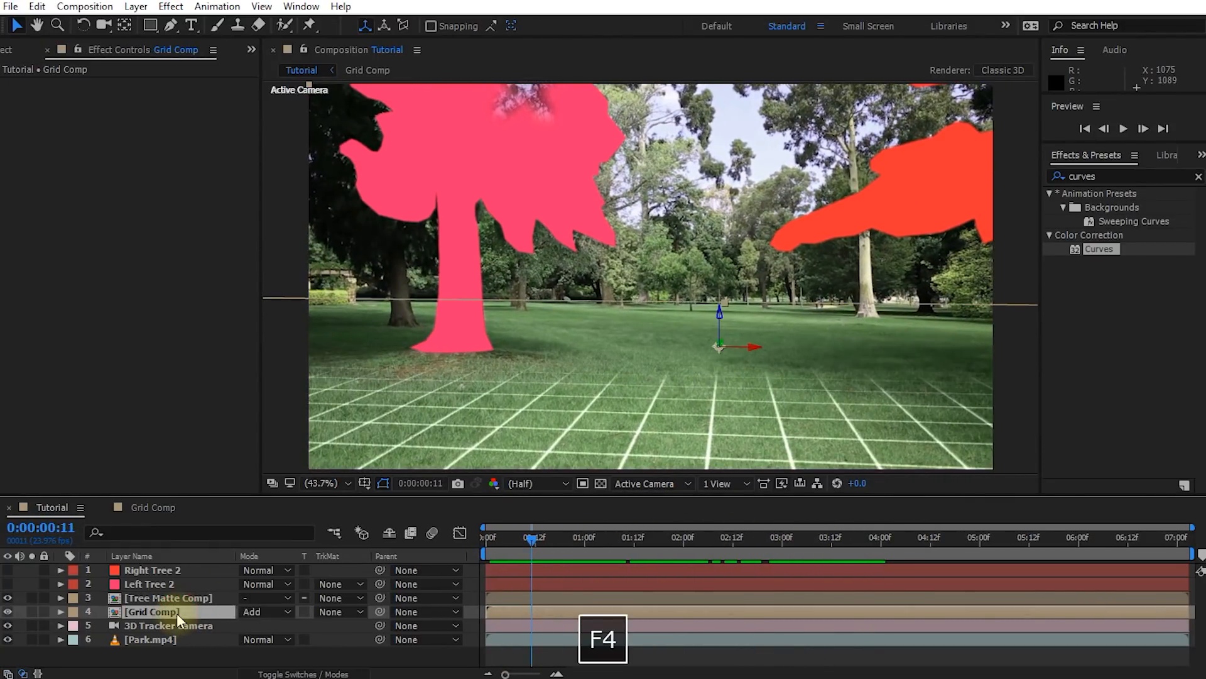
pyautogui.click(349, 609)
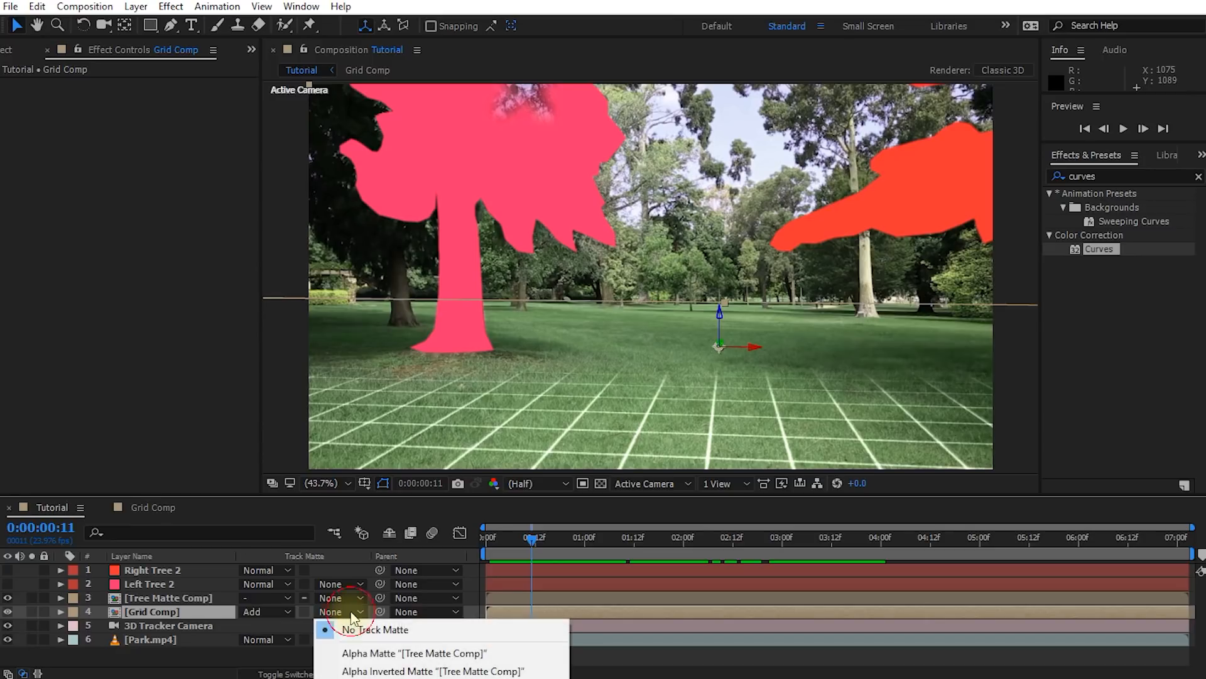
pyautogui.click(393, 671)
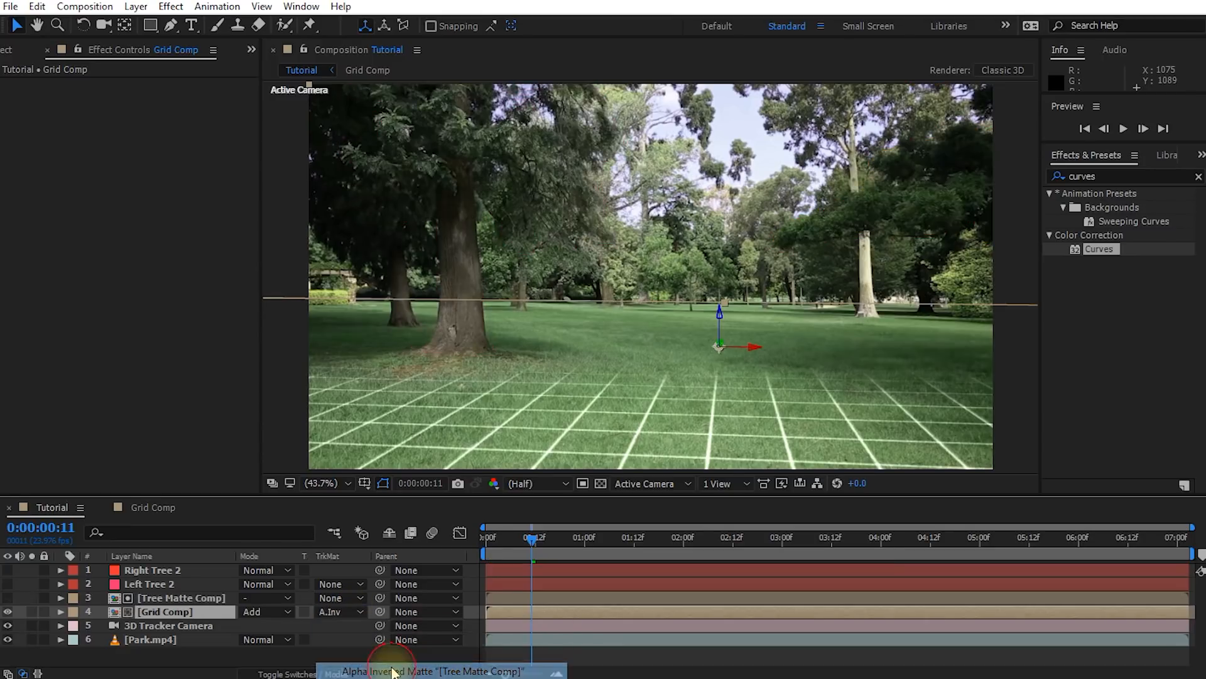
# Examine how the matted ground grid passes behind the foreground and distant trees between 0:00:00:14 and 0:00:02:19
pyautogui.moveTo(531, 540); pyautogui.dragTo(564, 537)
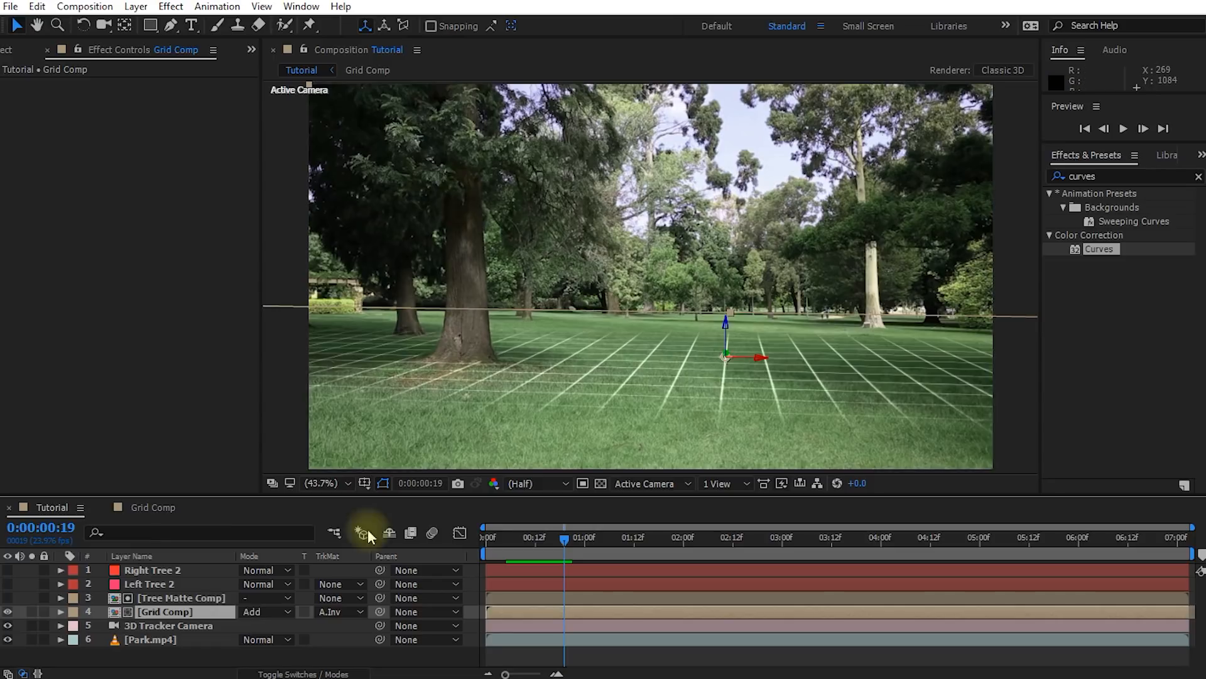
pyautogui.click(8, 584)
pyautogui.click(7, 583)
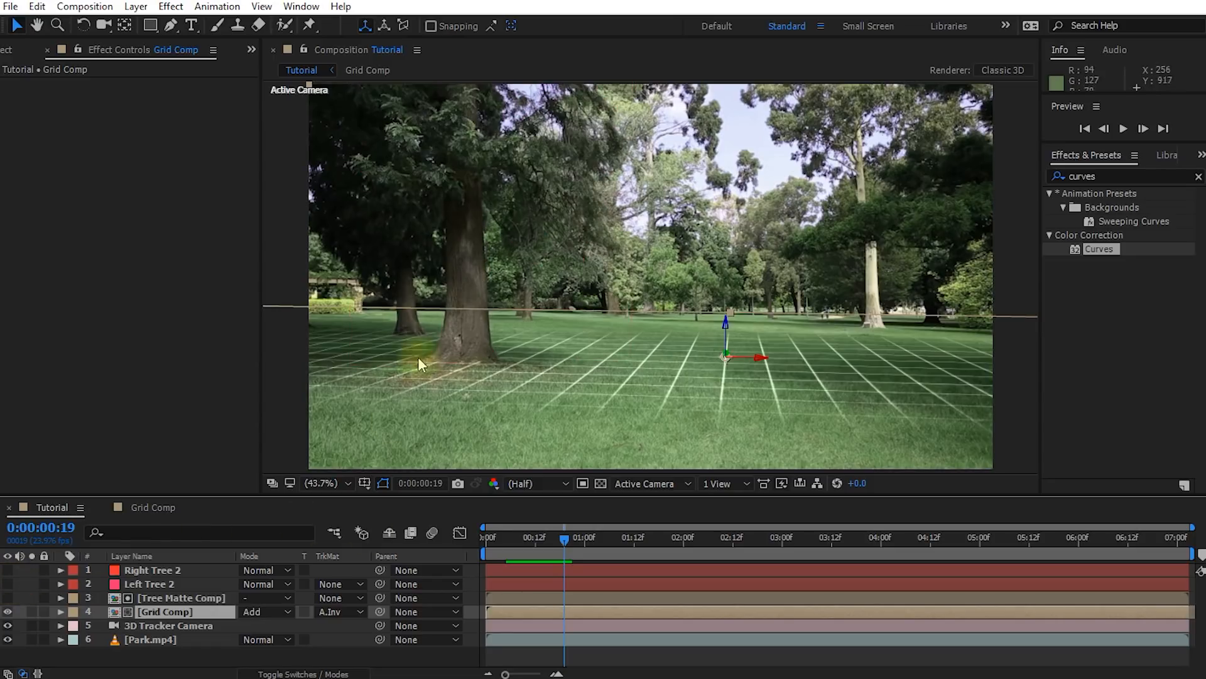
pyautogui.moveTo(574, 552); pyautogui.dragTo(757, 537)
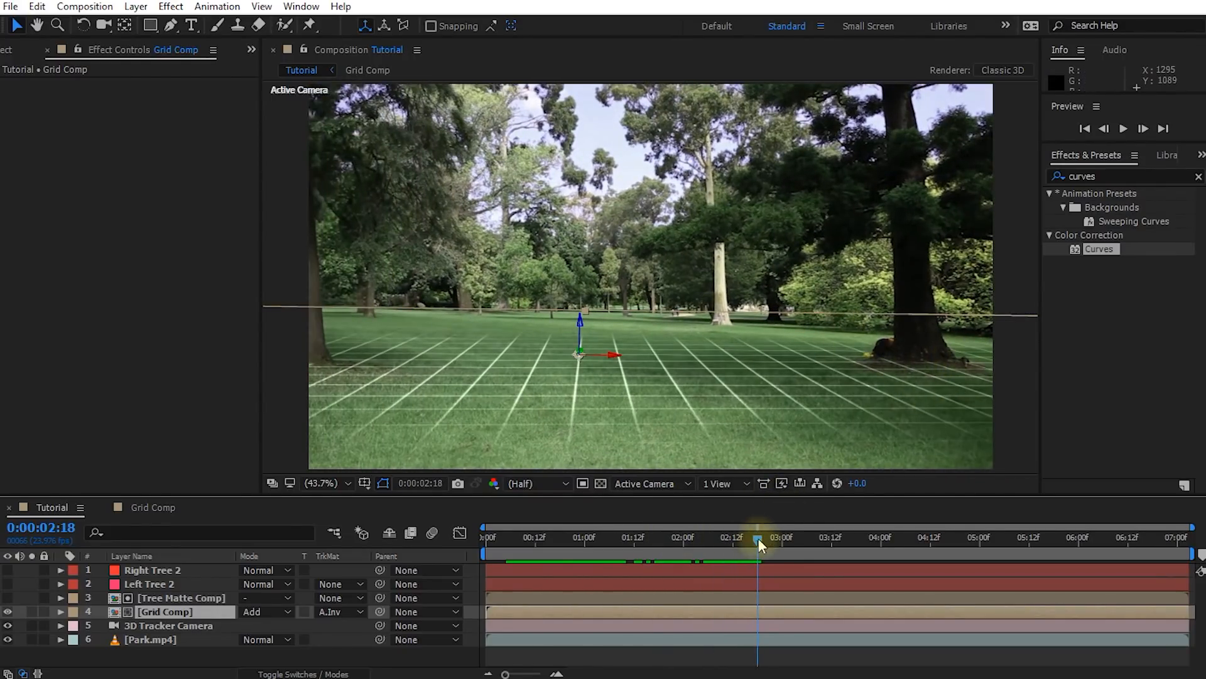
pyautogui.click(786, 537)
pyautogui.moveTo(783, 539); pyautogui.dragTo(573, 539)
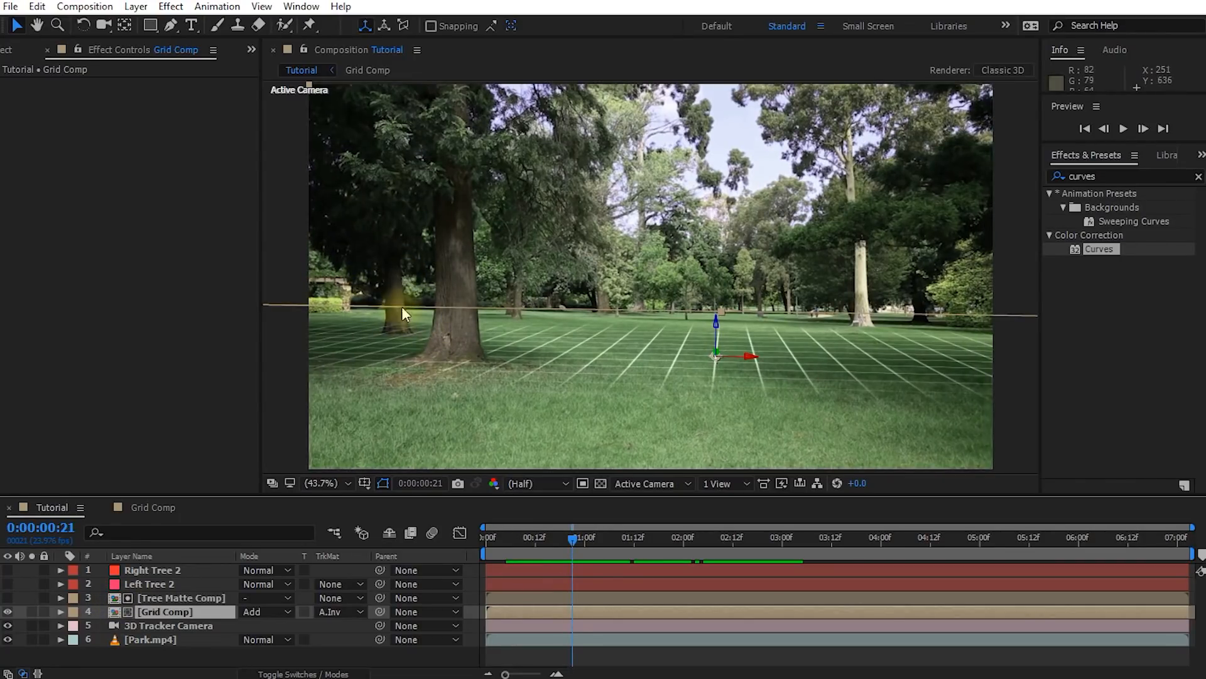
pyautogui.moveTo(575, 539); pyautogui.dragTo(604, 539)
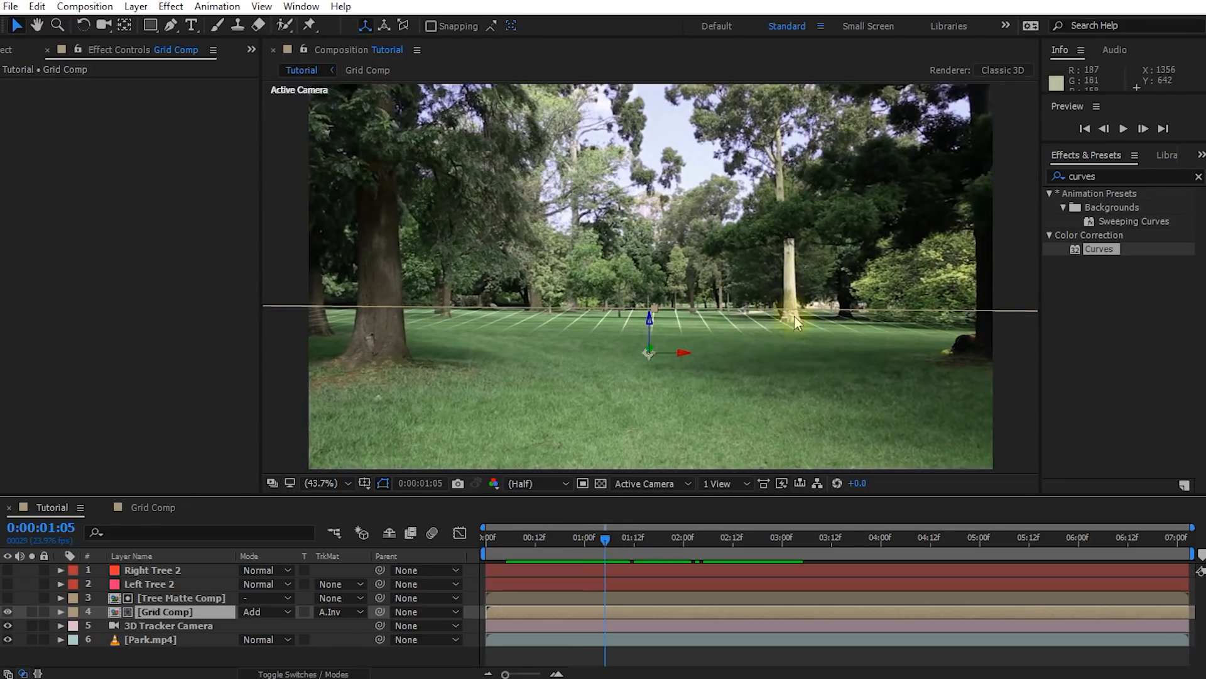
pyautogui.moveTo(609, 534); pyautogui.dragTo(544, 540)
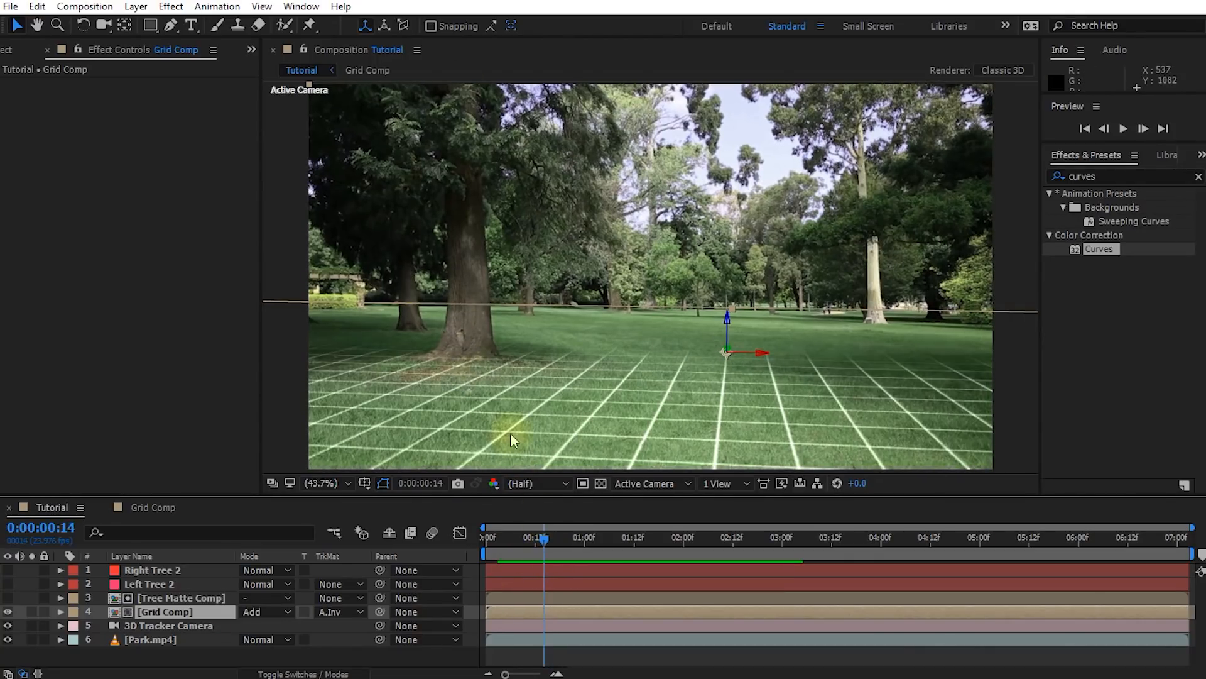
pyautogui.moveTo(544, 539); pyautogui.dragTo(760, 538)
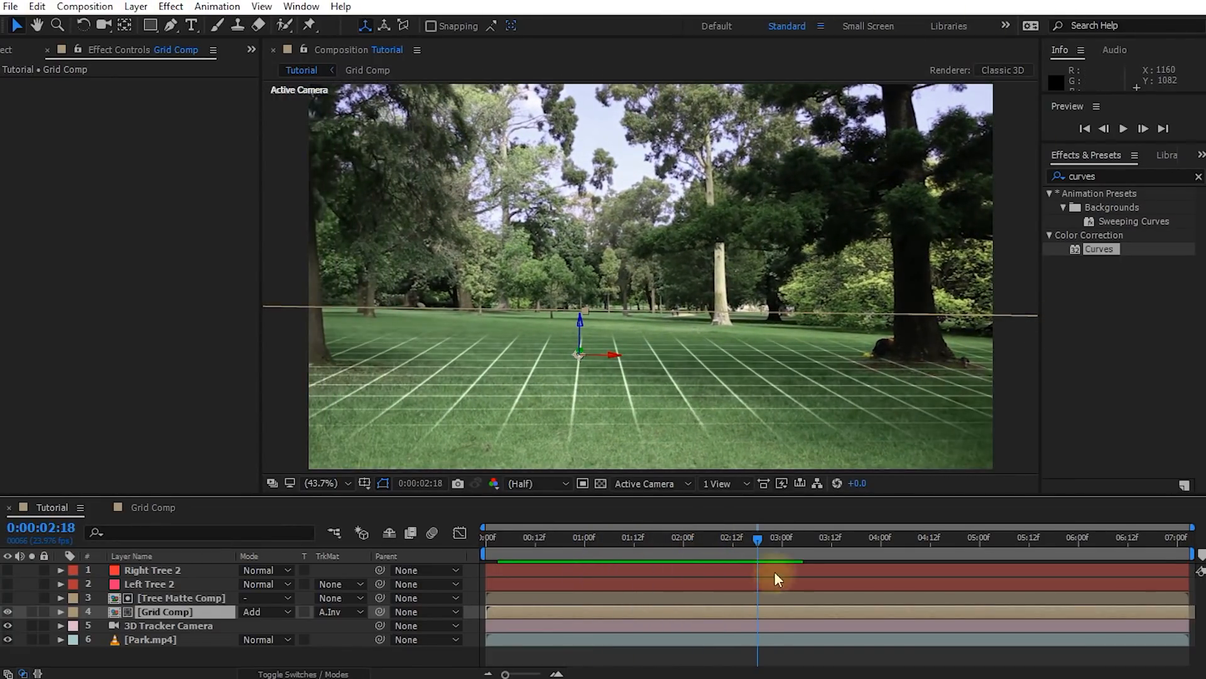
pyautogui.moveTo(757, 538); pyautogui.dragTo(586, 537)
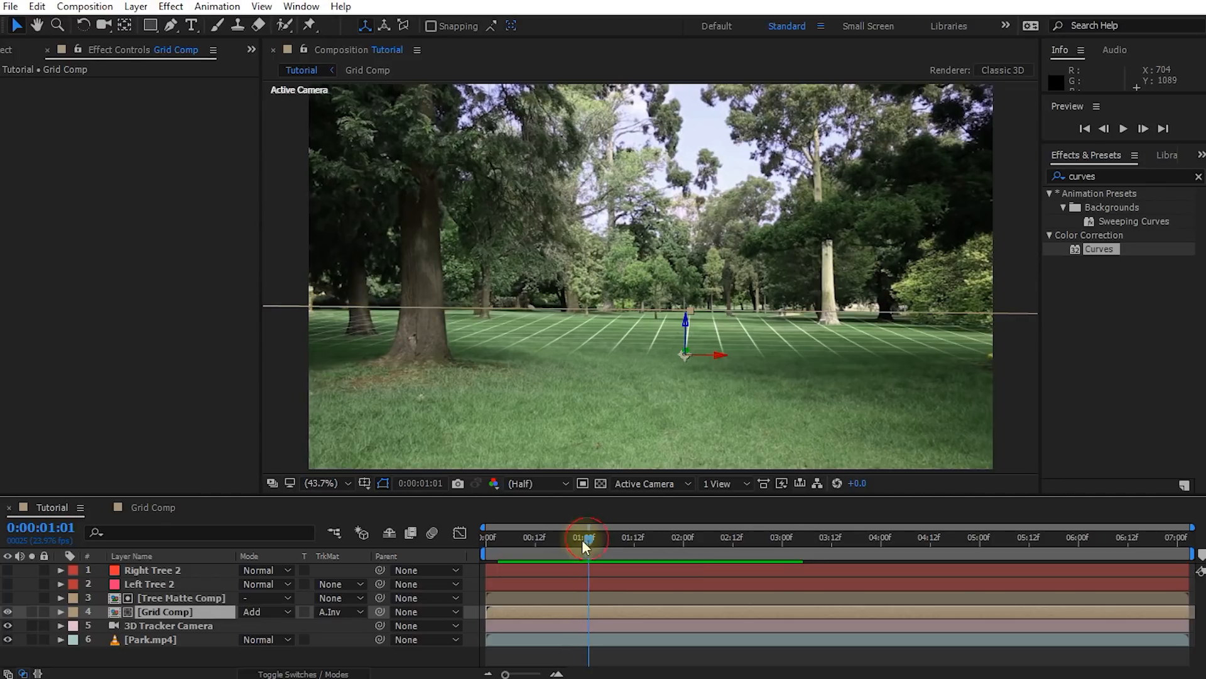
pyautogui.moveTo(585, 537); pyautogui.dragTo(580, 538)
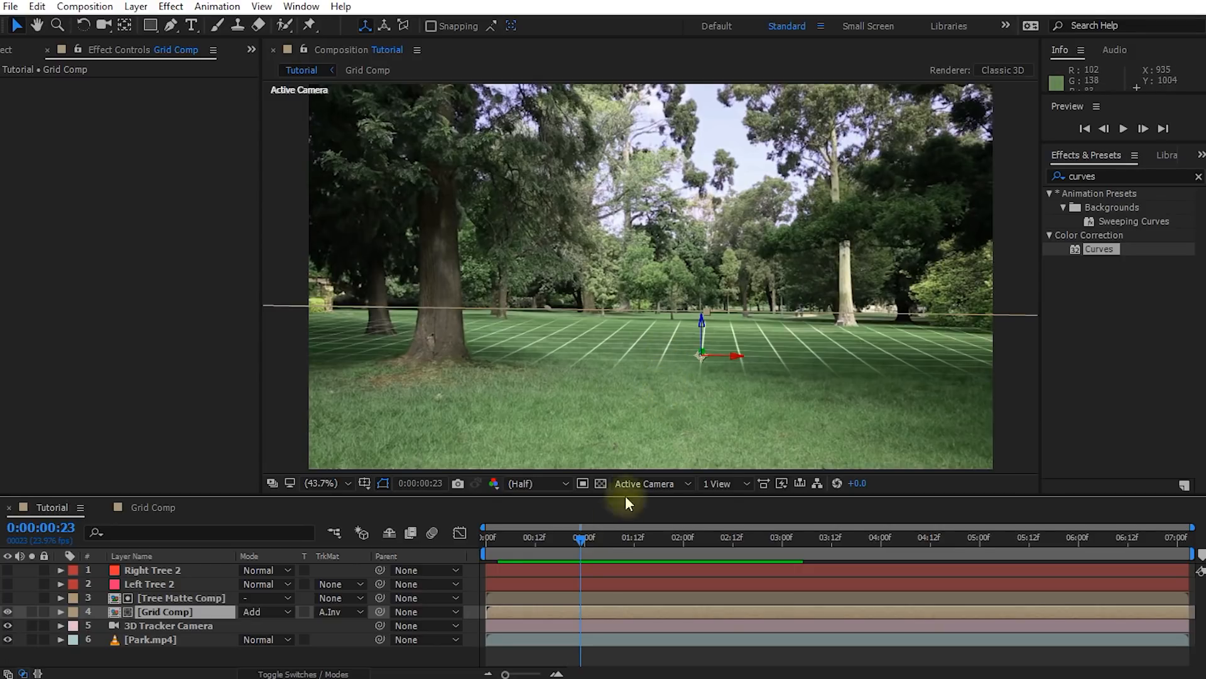
pyautogui.moveTo(578, 539); pyautogui.dragTo(761, 575)
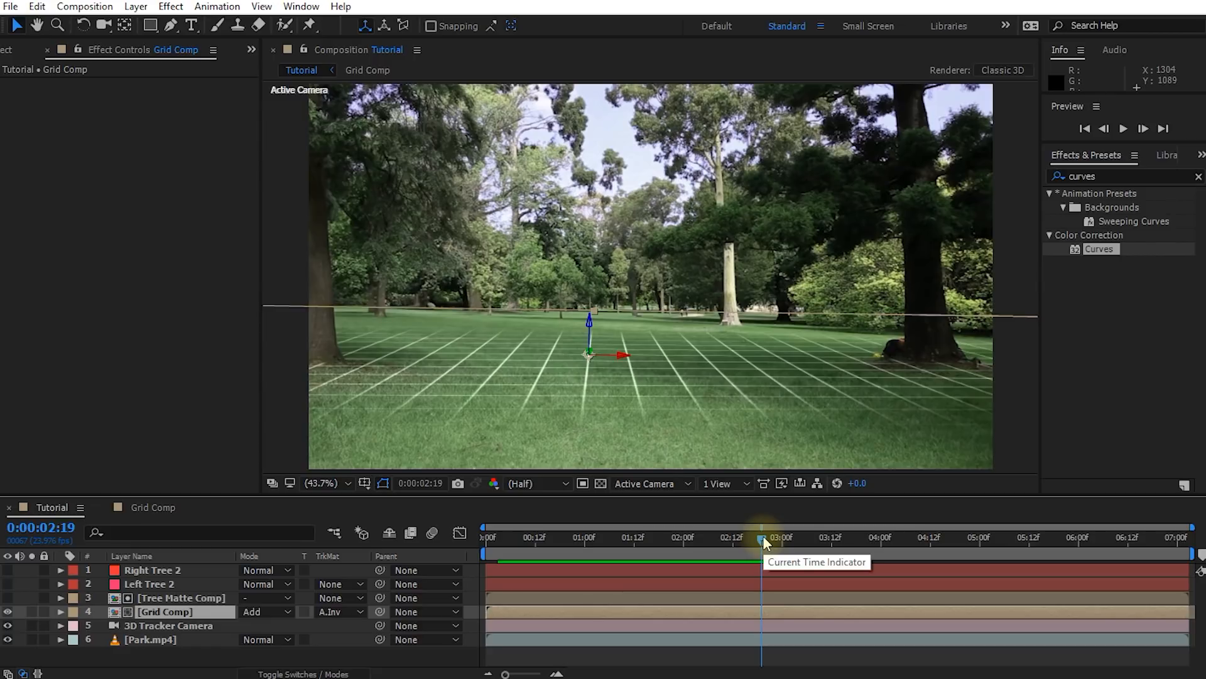
pyautogui.moveTo(763, 535); pyautogui.dragTo(548, 552)
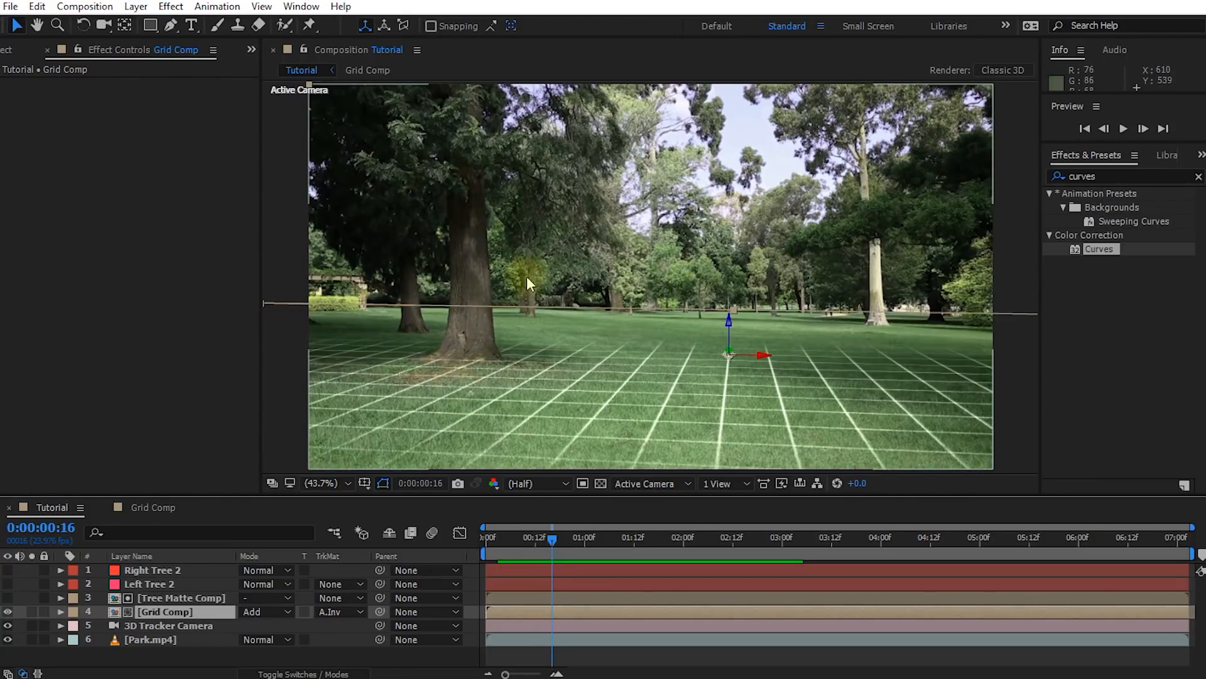
# Display Park.mp4's 3D Camera Tracker points and, at 0:00:01:03, select four points forming an upright, level target plane above the grass
pyautogui.click(141, 638)
pyautogui.click(44, 84)
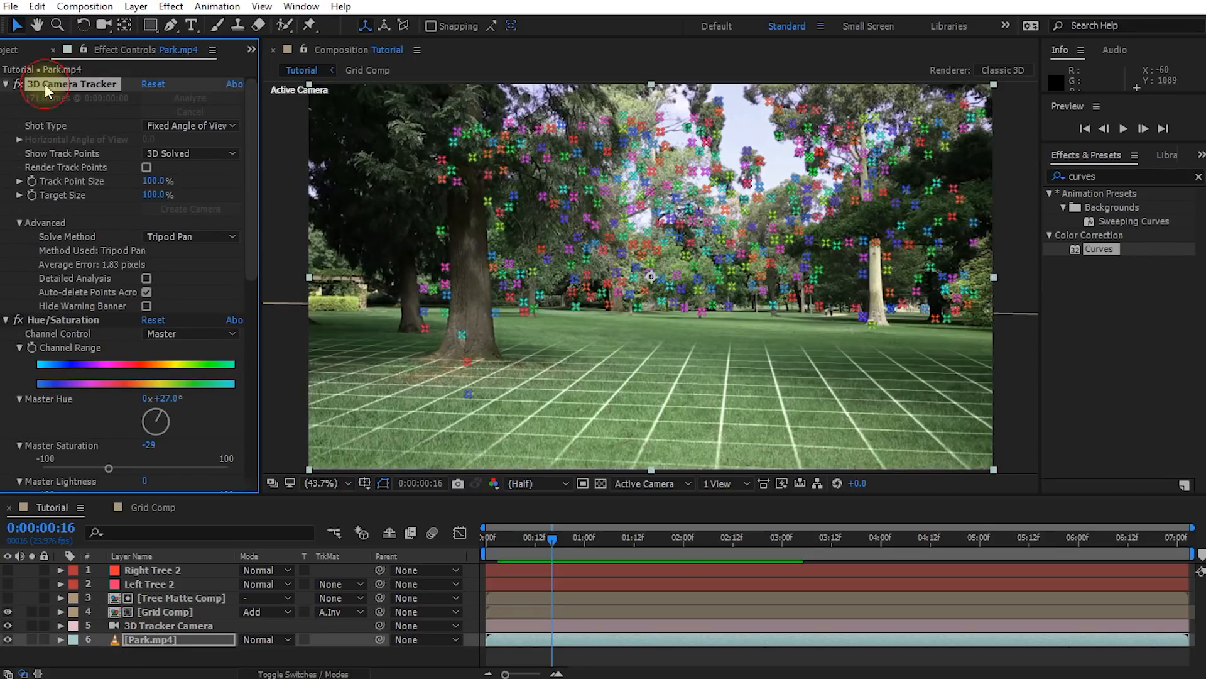
pyautogui.moveTo(571, 544); pyautogui.dragTo(598, 539)
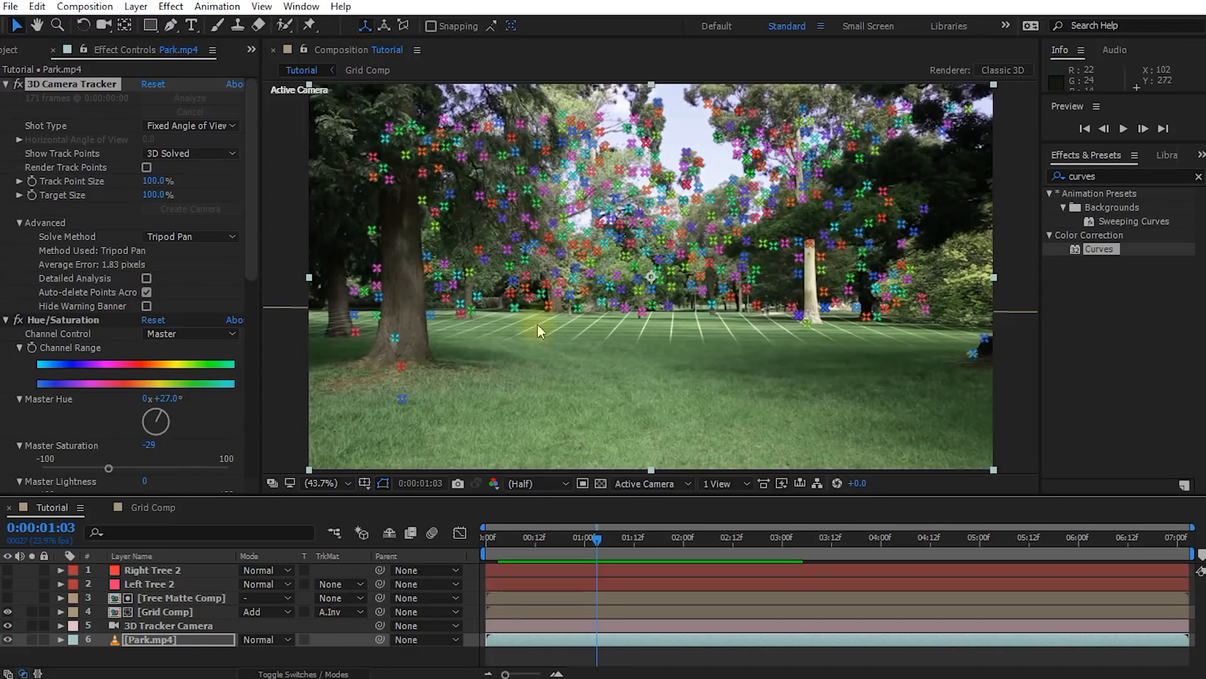
pyautogui.click(458, 127)
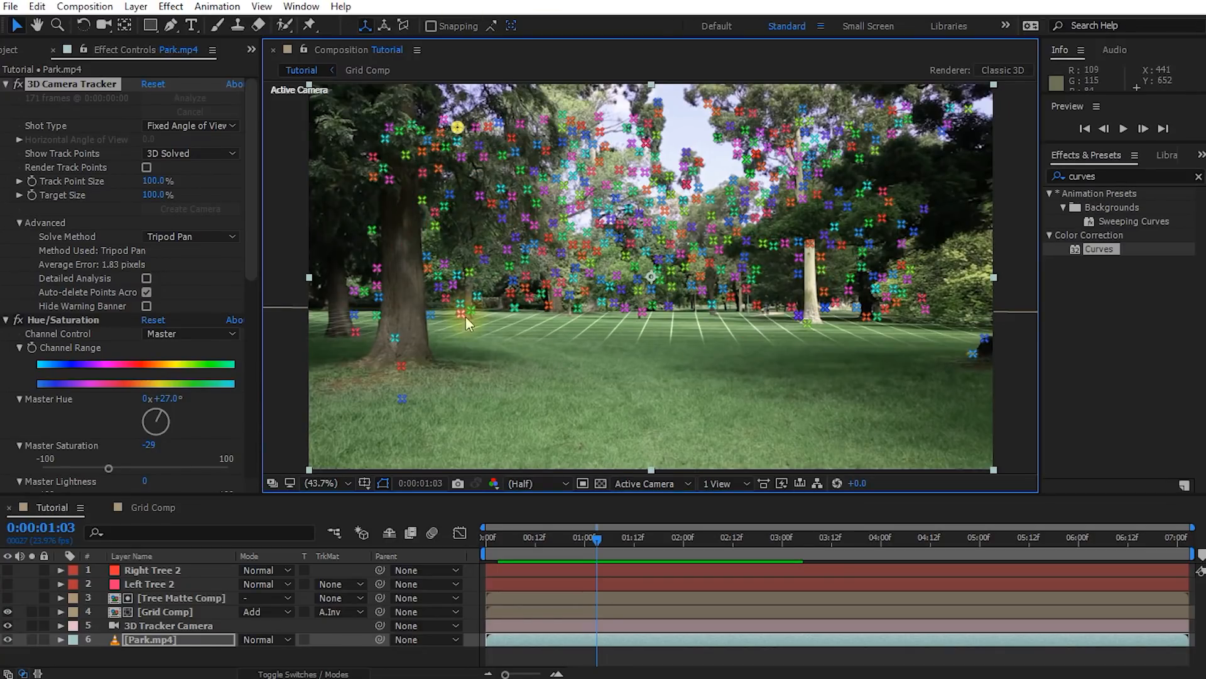
pyautogui.keyDown('shift'); pyautogui.click(475, 298); pyautogui.keyUp('shift')
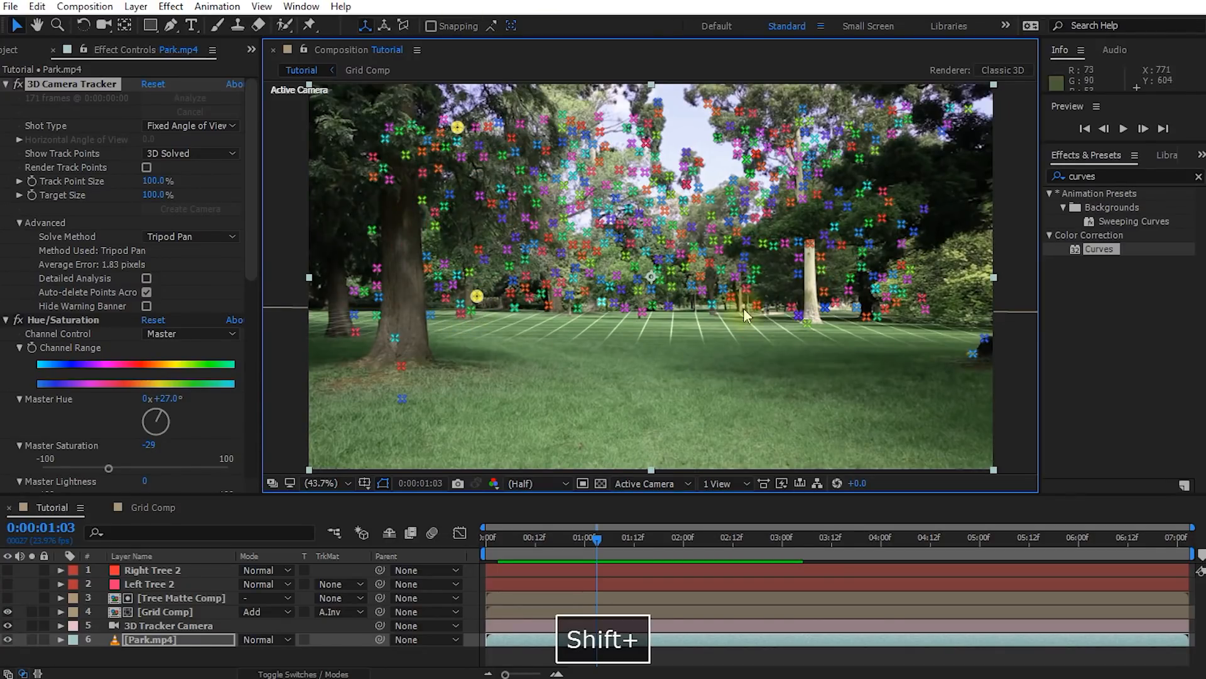
pyautogui.keyDown('shift'); pyautogui.click(924, 308); pyautogui.keyUp('shift')
pyautogui.keyDown('shift'); pyautogui.click(948, 125); pyautogui.keyUp('shift')
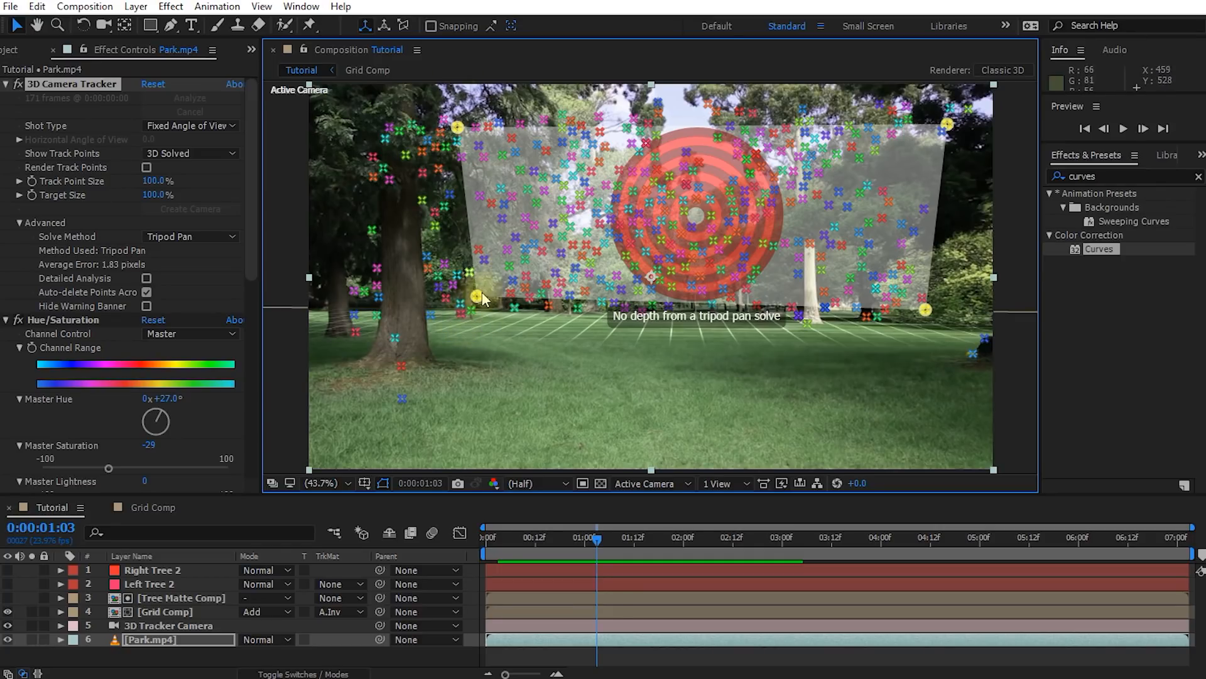
pyautogui.moveTo(479, 299); pyautogui.dragTo(461, 314)
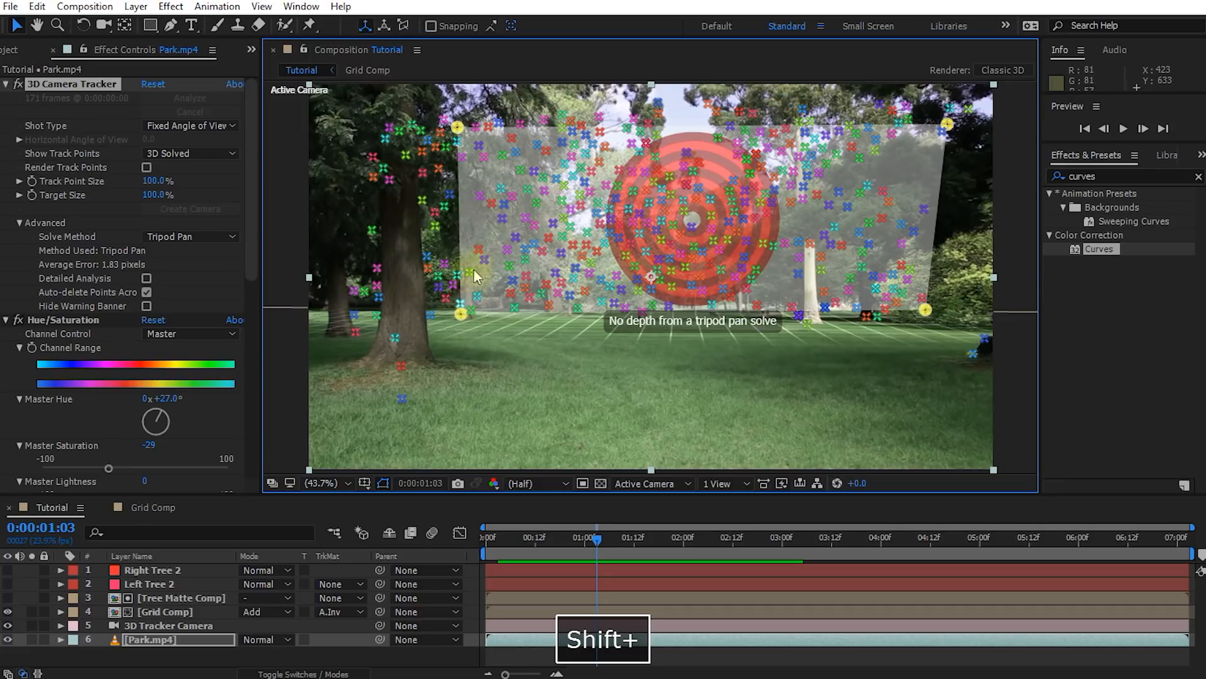
pyautogui.moveTo(946, 125); pyautogui.dragTo(944, 135)
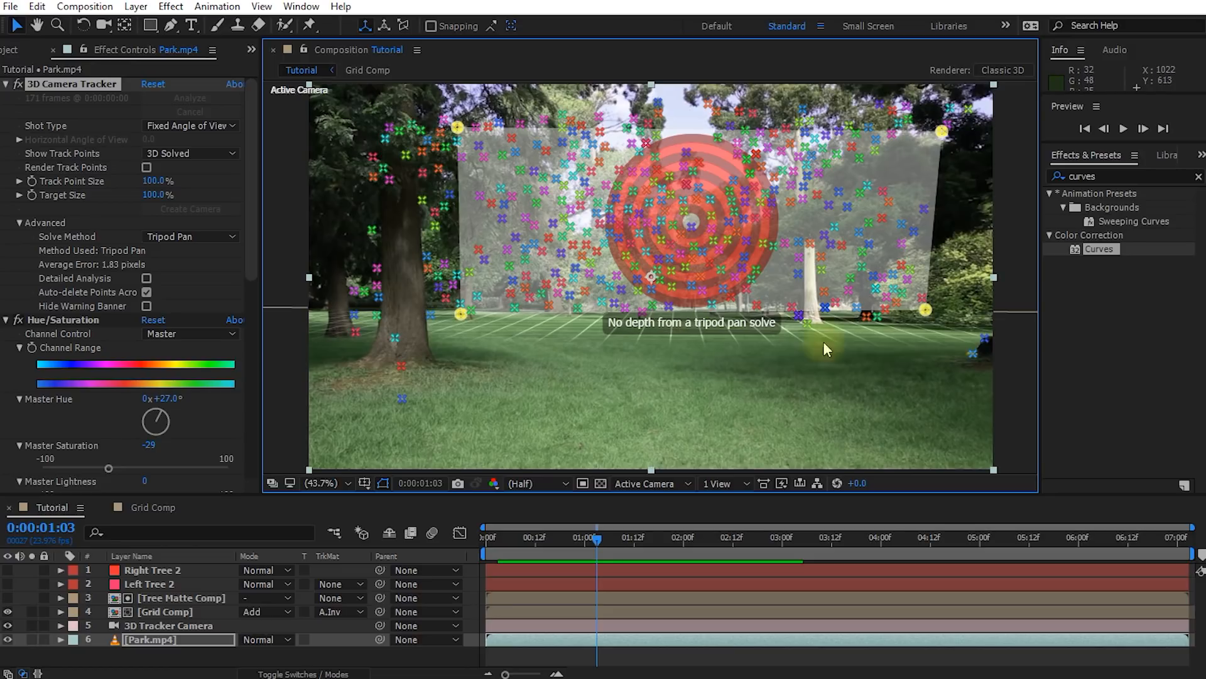
# Create a solid from the selected track points and rename it Vertical Grid
pyautogui.rightClick(791, 221)
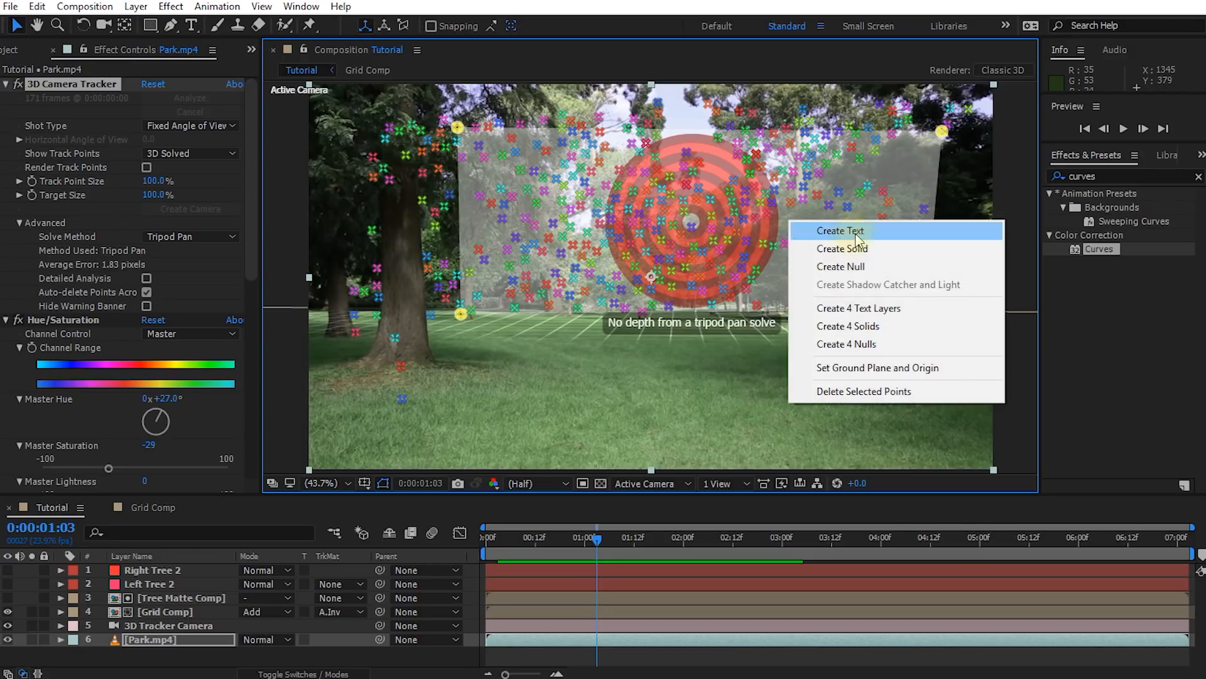
pyautogui.click(842, 250)
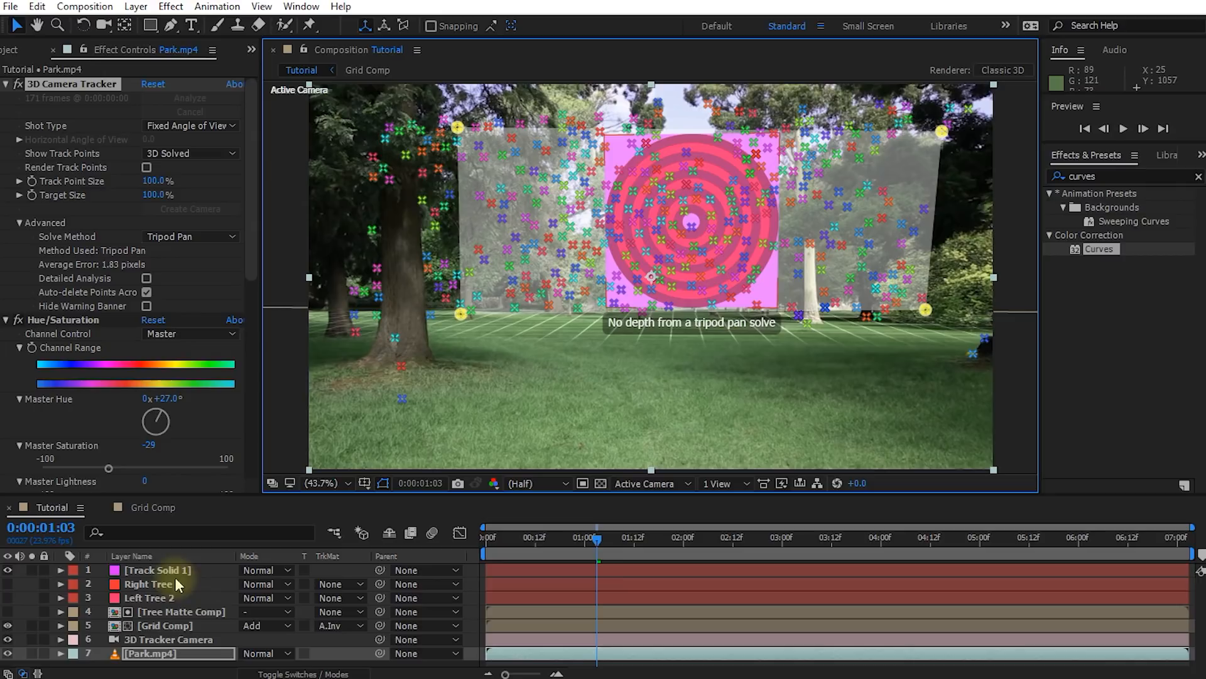
pyautogui.click(157, 570)
pyautogui.press('Return')
pyautogui.write('Vertical Grid')
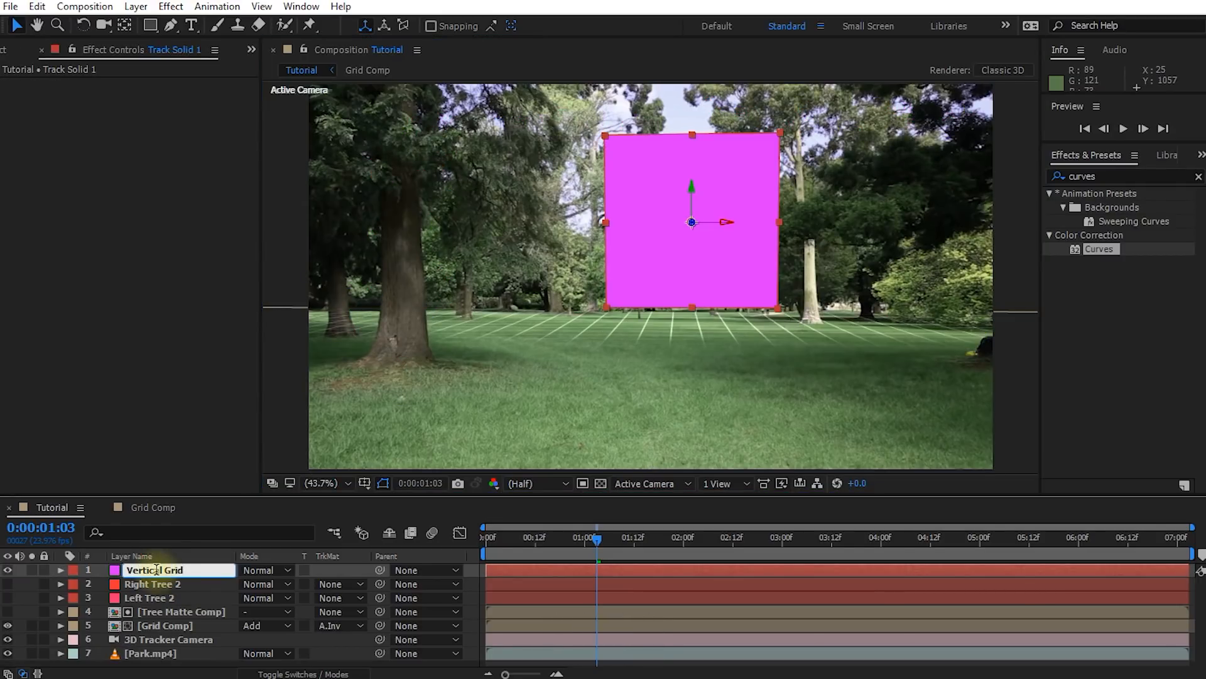
pyautogui.press('Return')
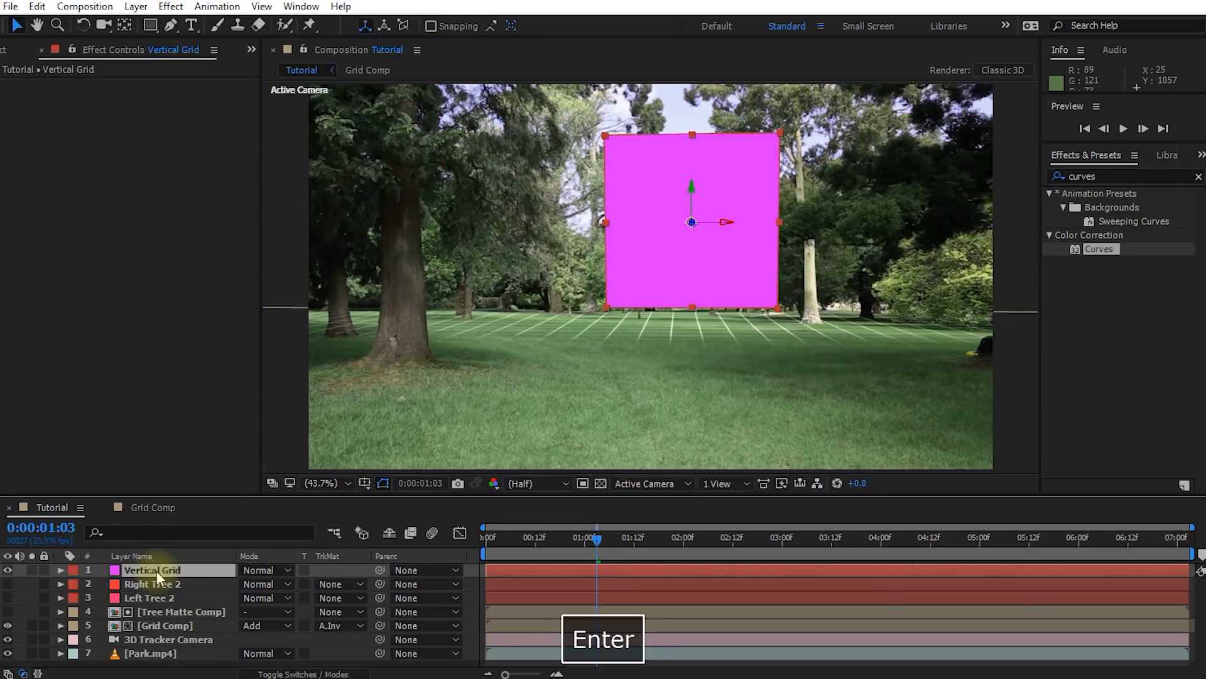
# Replace the source of the Vertical Grid layer with Grid Comp from the project
pyautogui.click(8, 52)
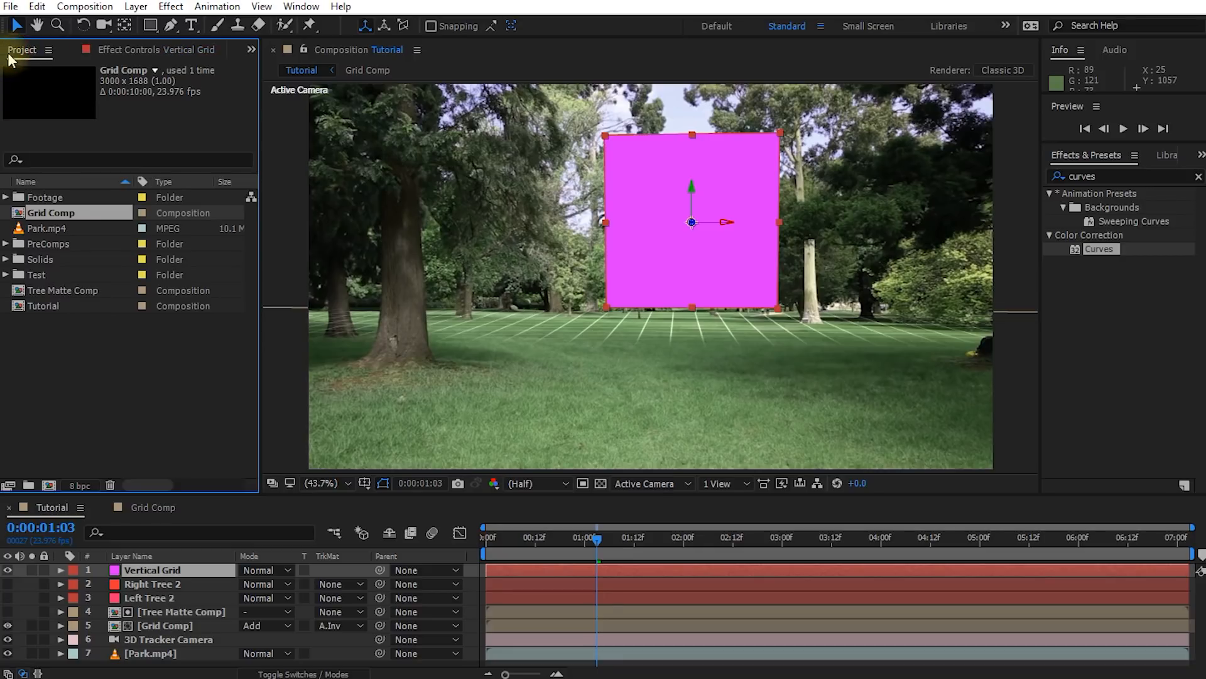
pyautogui.keyDown('alt'); pyautogui.click(41, 212); pyautogui.keyUp('alt')
pyautogui.moveTo(41, 212); pyautogui.dragTo(153, 570)
# Scale the Vertical Grid layer down at 0:00:00:19, and widen it at 0:00:02:07 so its edge extends past the right tree
pyautogui.moveTo(593, 538); pyautogui.dragTo(563, 544)
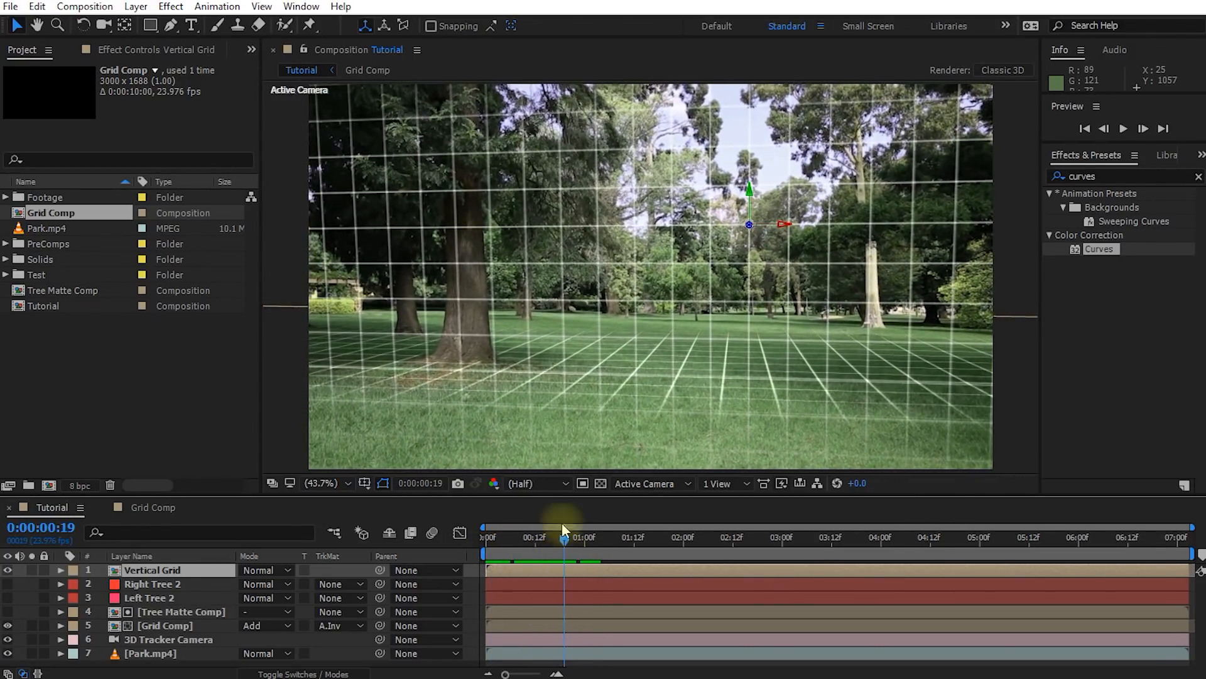
pyautogui.moveTo(751, 224); pyautogui.dragTo(843, 191)
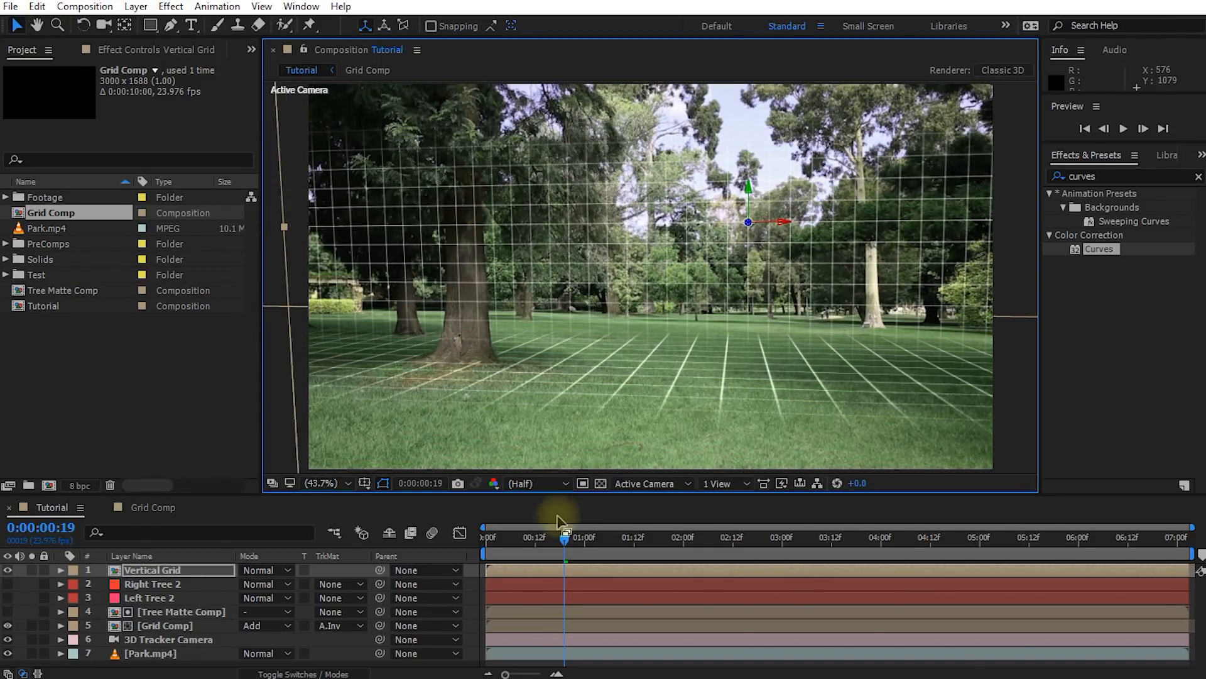
pyautogui.moveTo(568, 542); pyautogui.dragTo(709, 542)
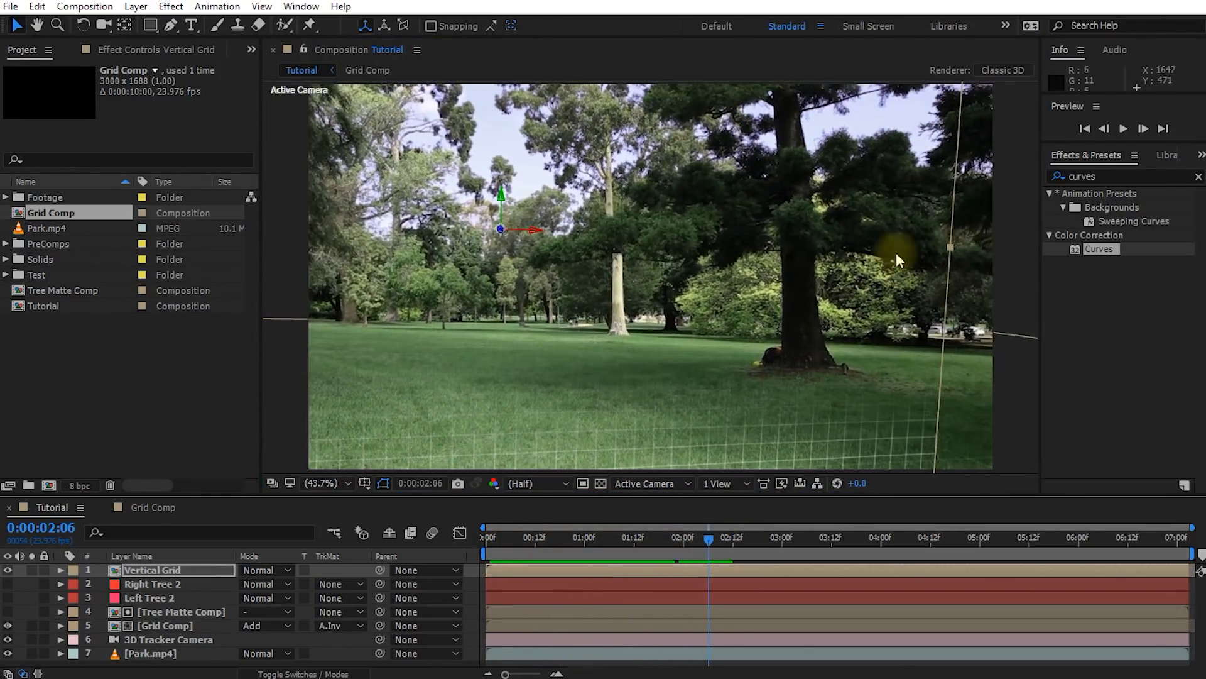
pyautogui.moveTo(708, 539)
pyautogui.mouseDown()
pyautogui.moveTo(741, 538)
pyautogui.moveTo(716, 541)
pyautogui.mouseUp()
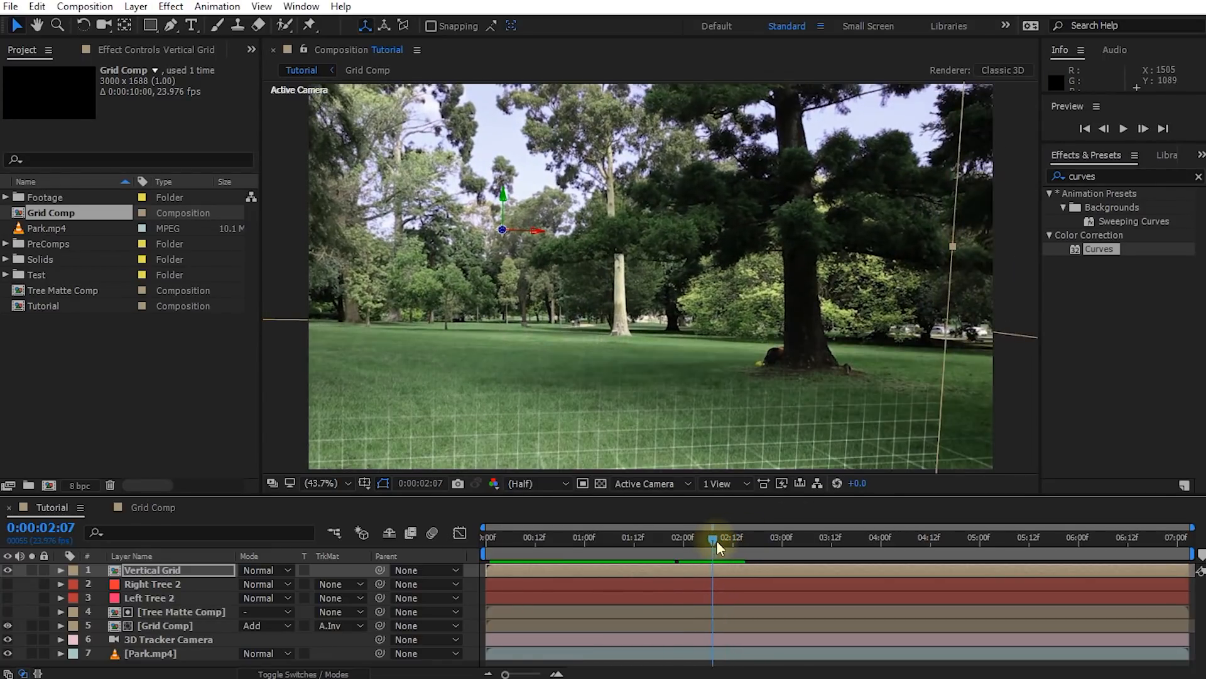
pyautogui.moveTo(503, 232); pyautogui.dragTo(604, 260)
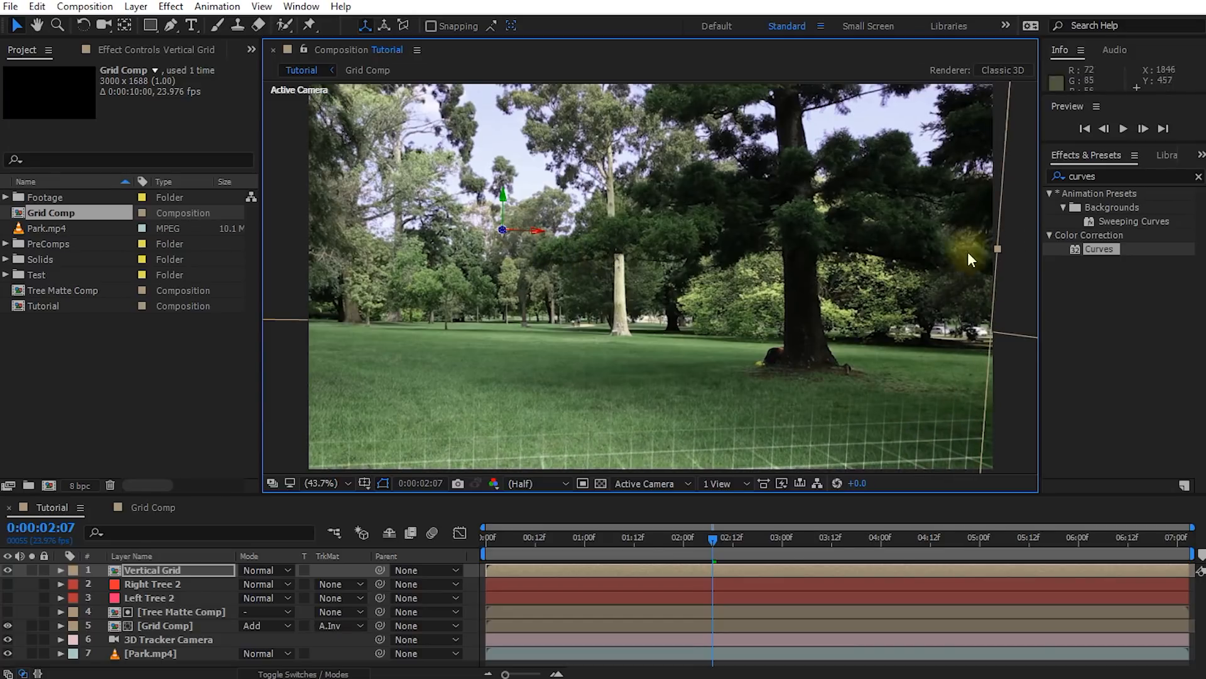
pyautogui.moveTo(711, 538); pyautogui.dragTo(565, 547)
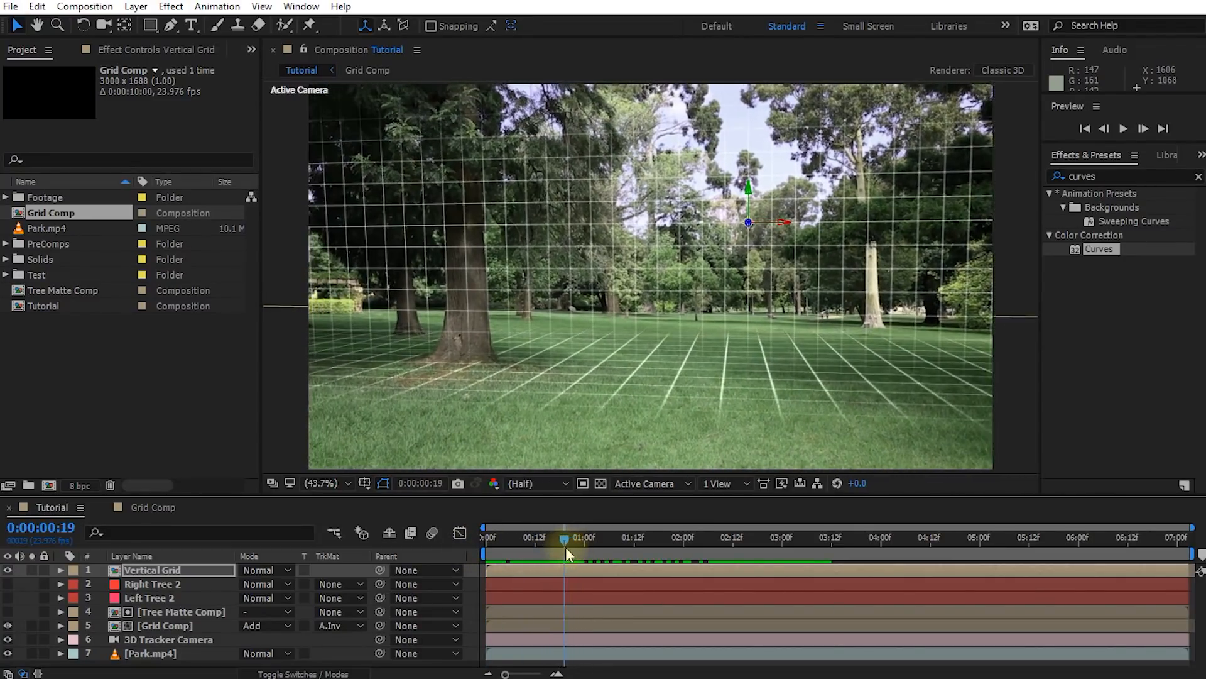
# Move the Vertical Grid layer directly below Left Tree 2, make Left Tree 2 visible and select Vertical Grid
pyautogui.moveTo(161, 572); pyautogui.dragTo(163, 601)
pyautogui.click(157, 584)
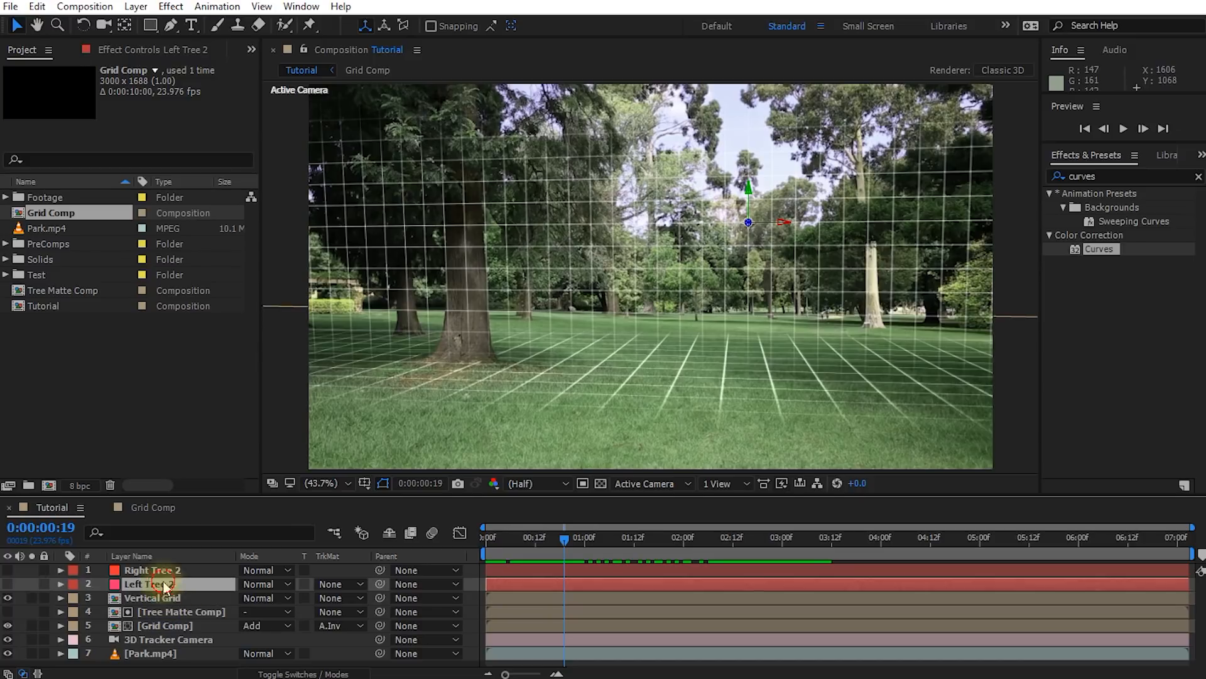
pyautogui.click(7, 584)
pyautogui.click(7, 584)
pyautogui.click(7, 584)
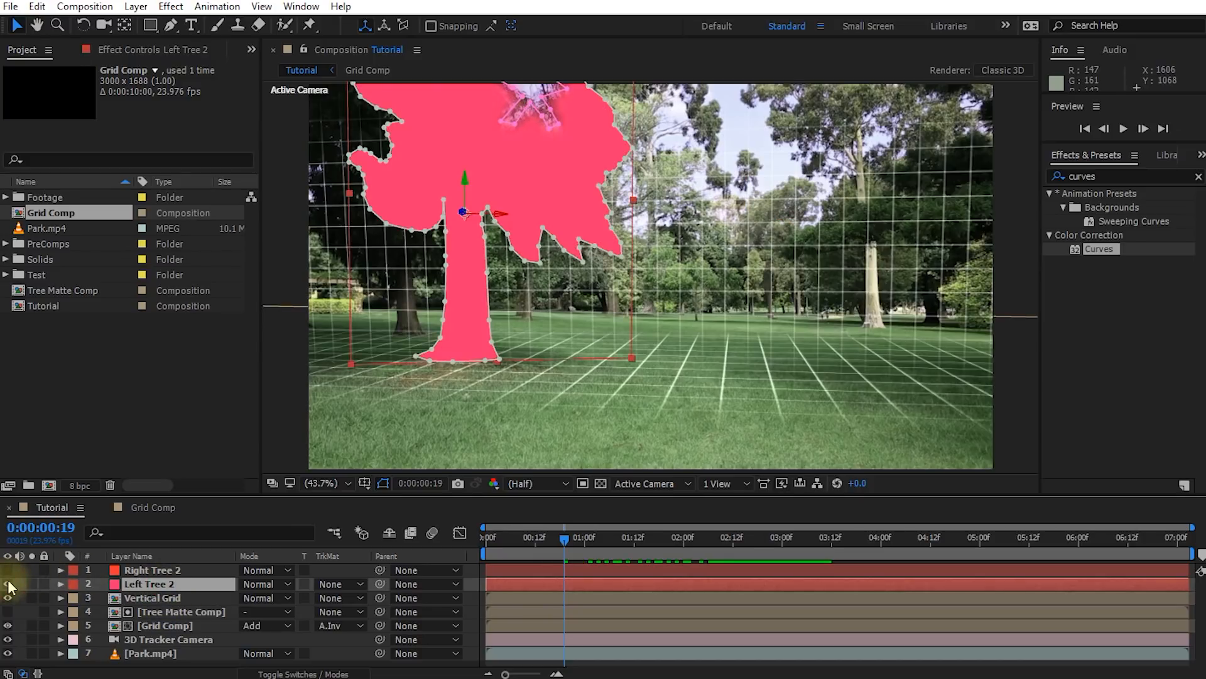
pyautogui.click(154, 598)
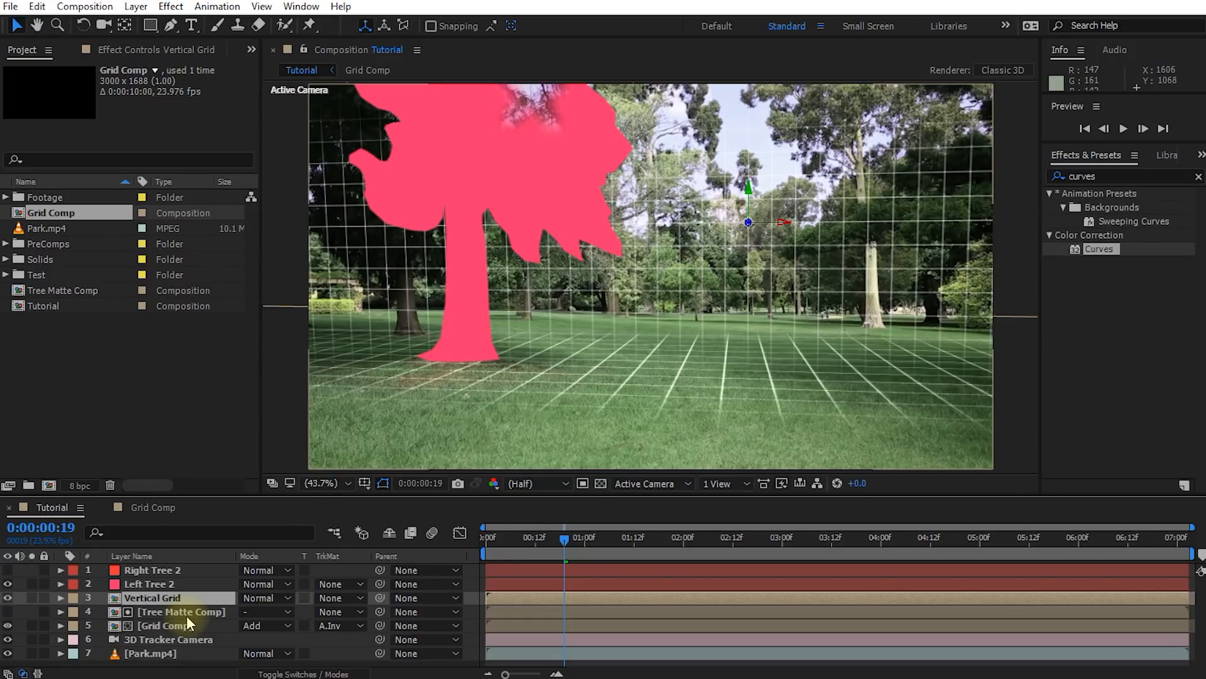
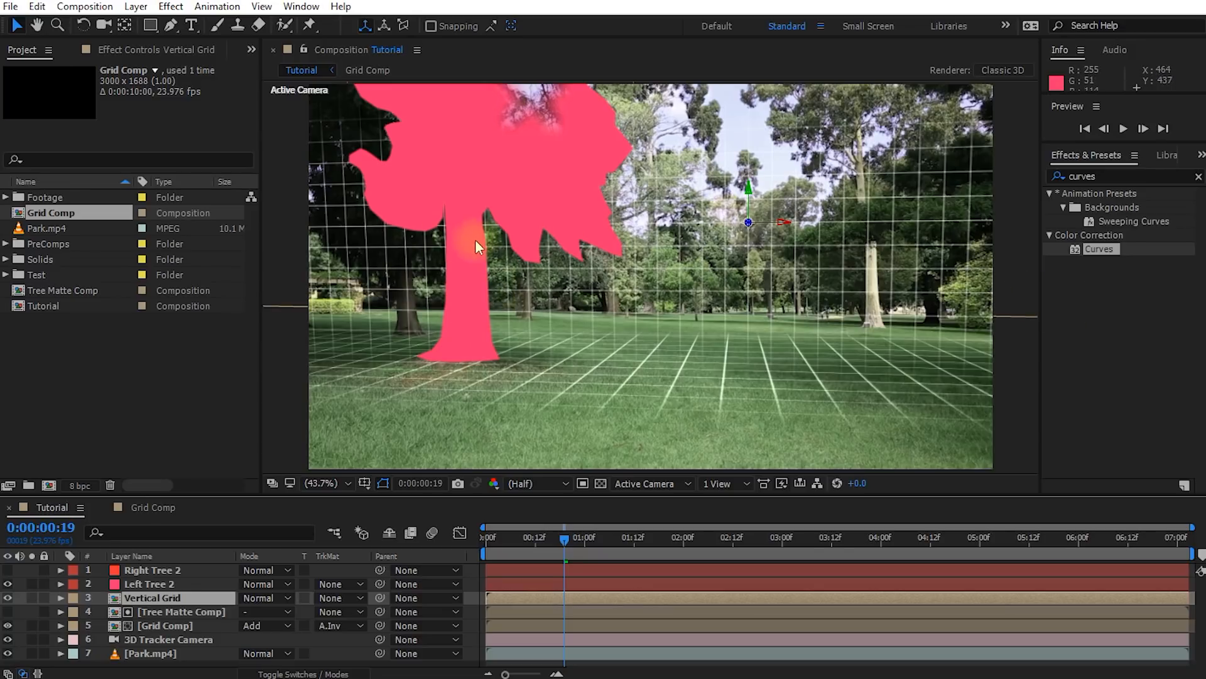
# Move the Vertical Grid layer horizontally onto the left tree's trunk around 0:00:00:17 and hide Left Tree 2
pyautogui.moveTo(612, 555); pyautogui.dragTo(556, 559)
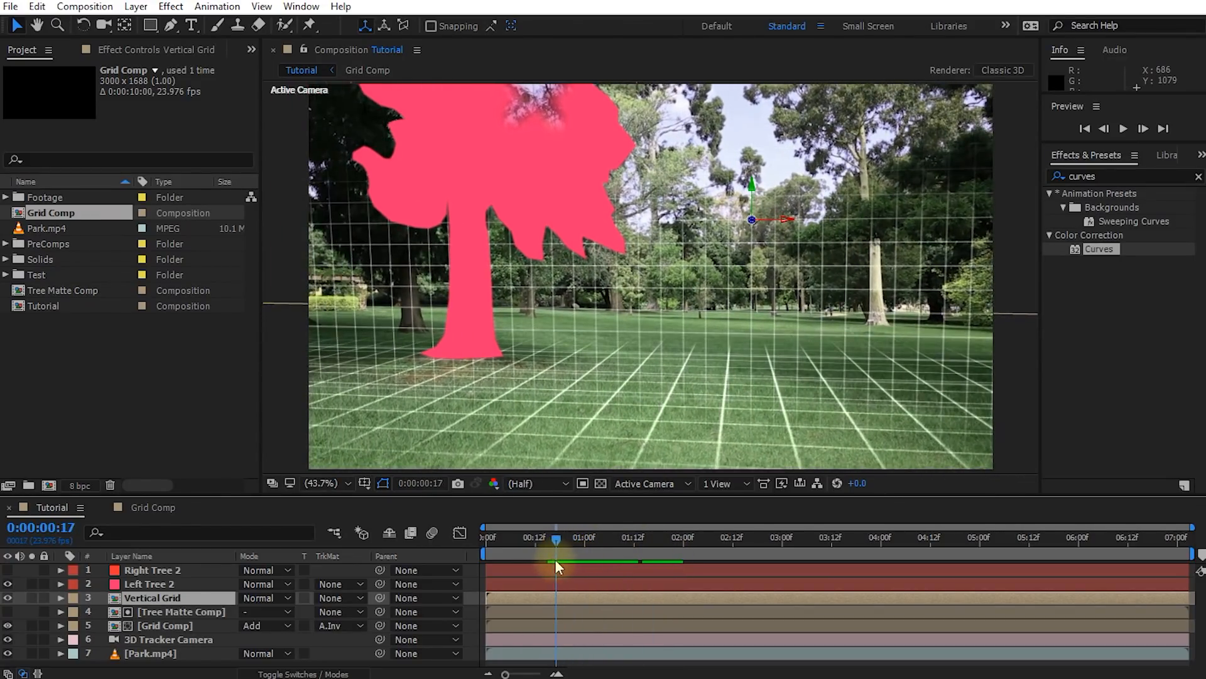
pyautogui.moveTo(779, 221); pyautogui.dragTo(495, 198)
pyautogui.click(7, 584)
pyautogui.moveTo(556, 539)
pyautogui.mouseDown()
pyautogui.moveTo(514, 541)
pyautogui.moveTo(576, 544)
pyautogui.moveTo(560, 545)
pyautogui.mouseUp()
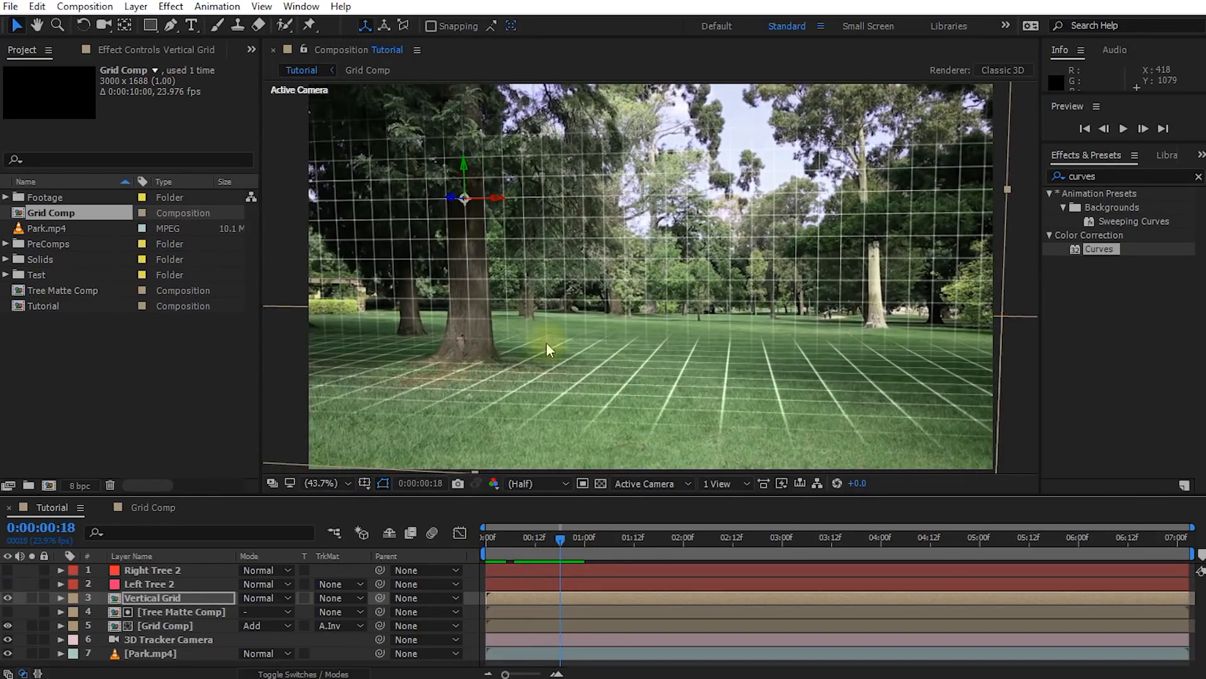
# Set the track matte of the Vertical Grid layer to Alpha Matte "Left Tree 2"
pyautogui.click(162, 585)
pyautogui.click(7, 584)
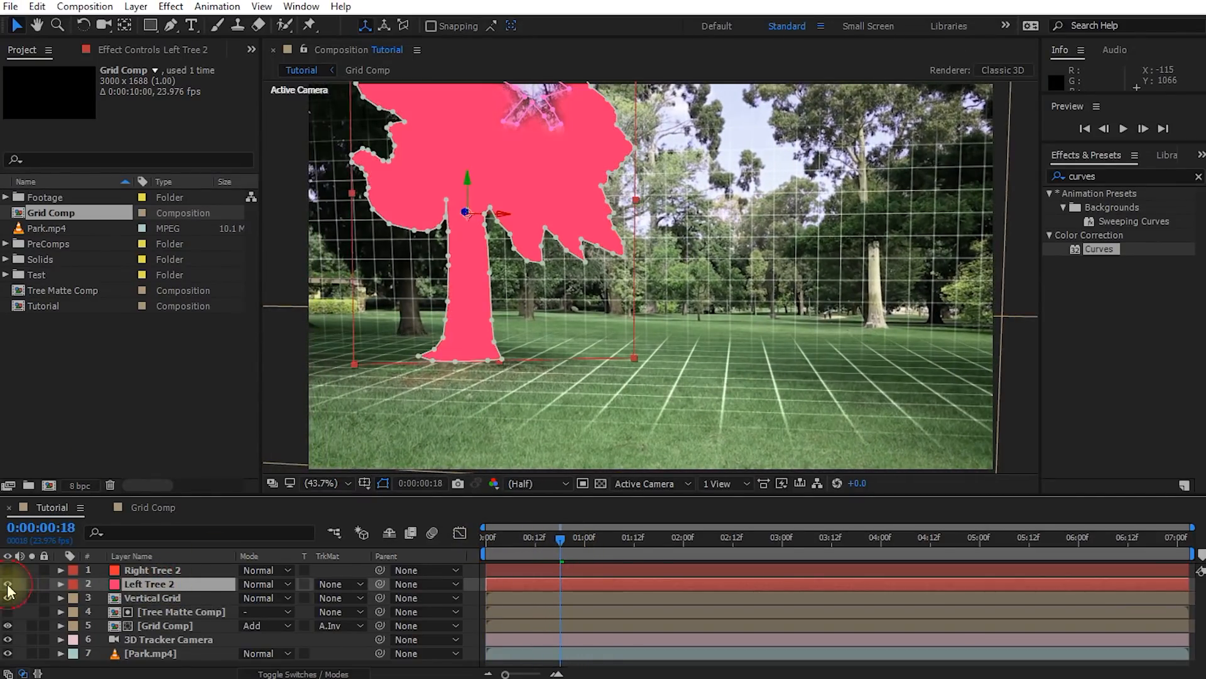
pyautogui.moveTo(569, 542)
pyautogui.mouseDown()
pyautogui.moveTo(541, 545)
pyautogui.moveTo(579, 545)
pyautogui.moveTo(558, 545)
pyautogui.mouseUp()
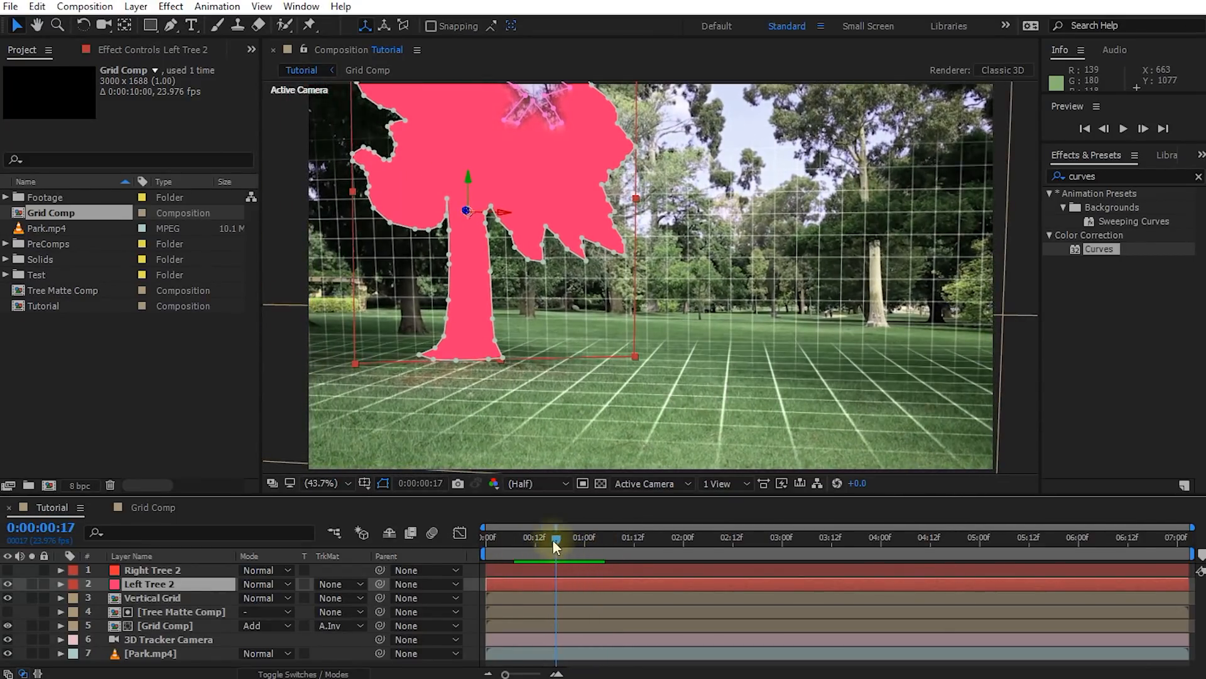
pyautogui.click(153, 600)
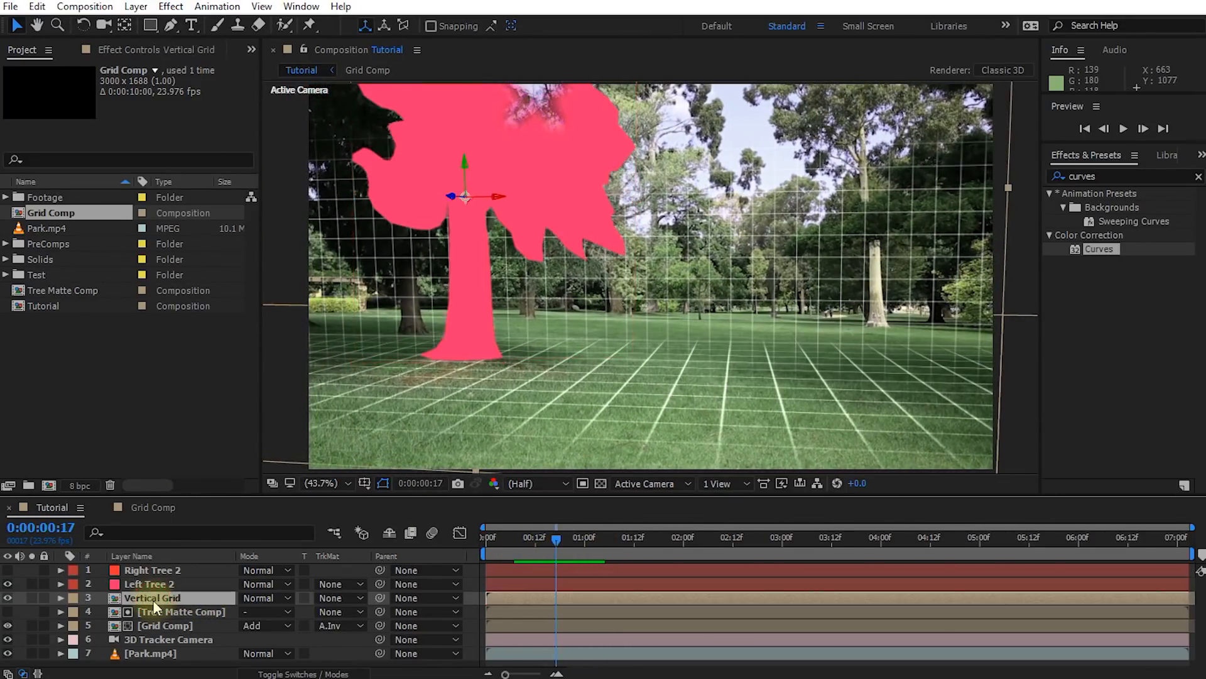
pyautogui.click(327, 598)
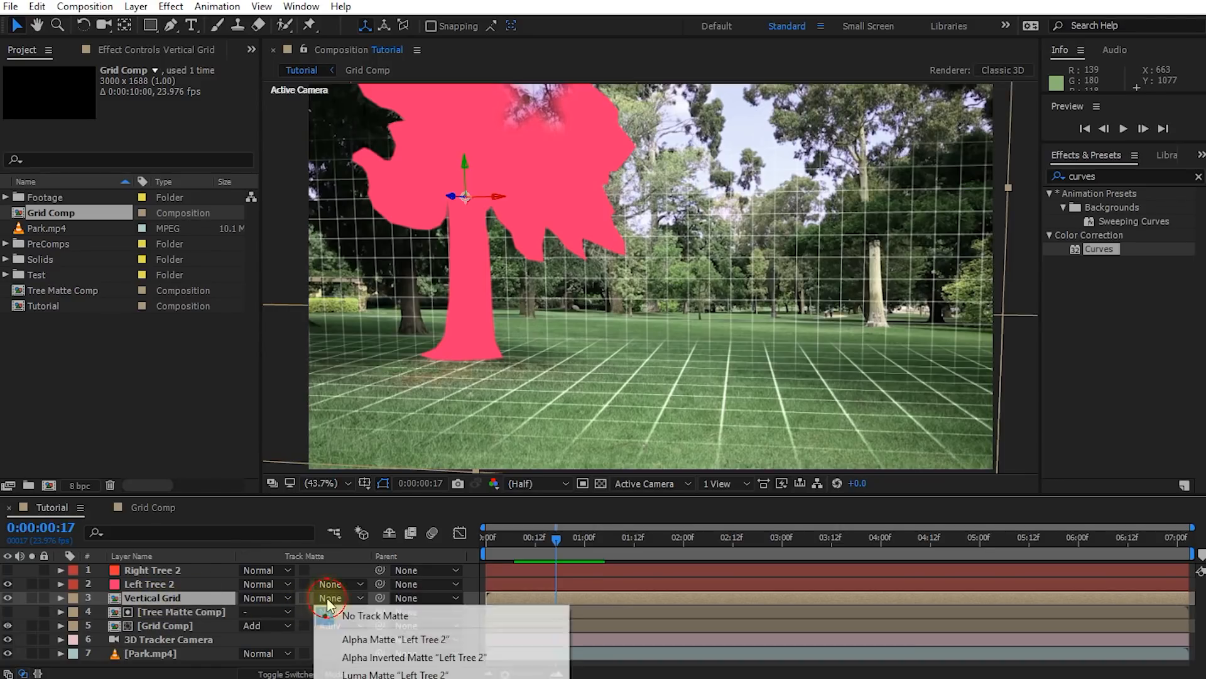
pyautogui.click(372, 640)
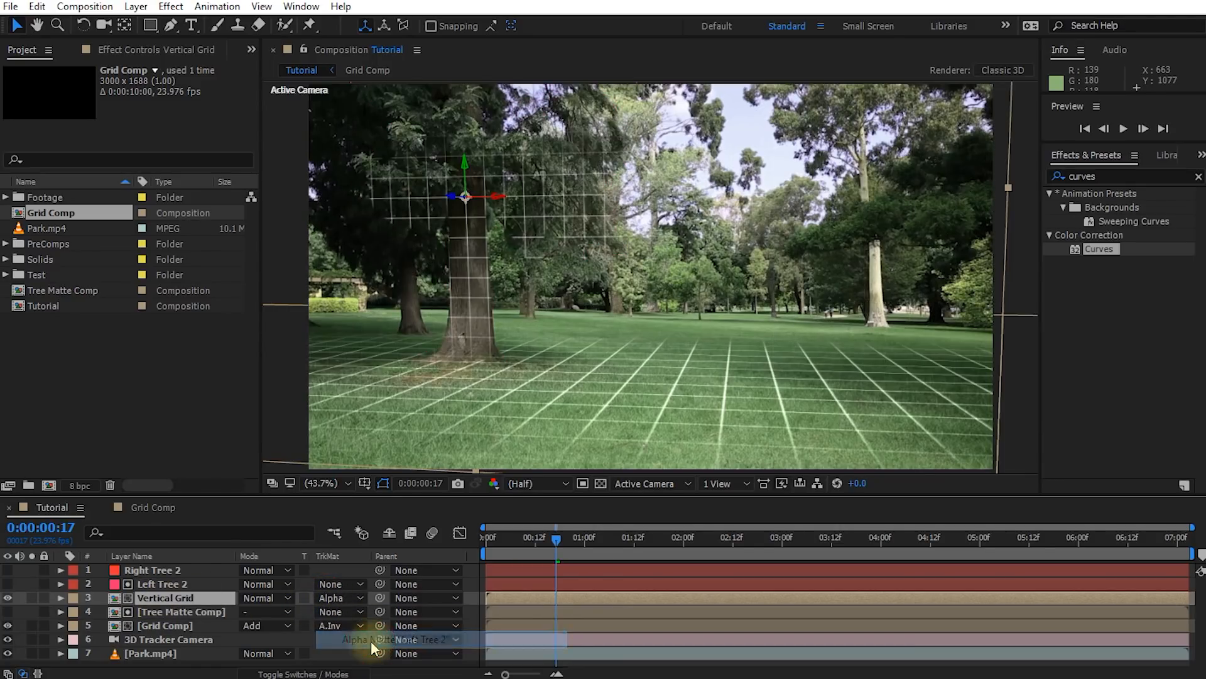
# Delay the Vertical Grid layer to start at about 0:00:00:05, timing its sweep to the ground grid reaching the left tree
pyautogui.moveTo(553, 538); pyautogui.dragTo(513, 523)
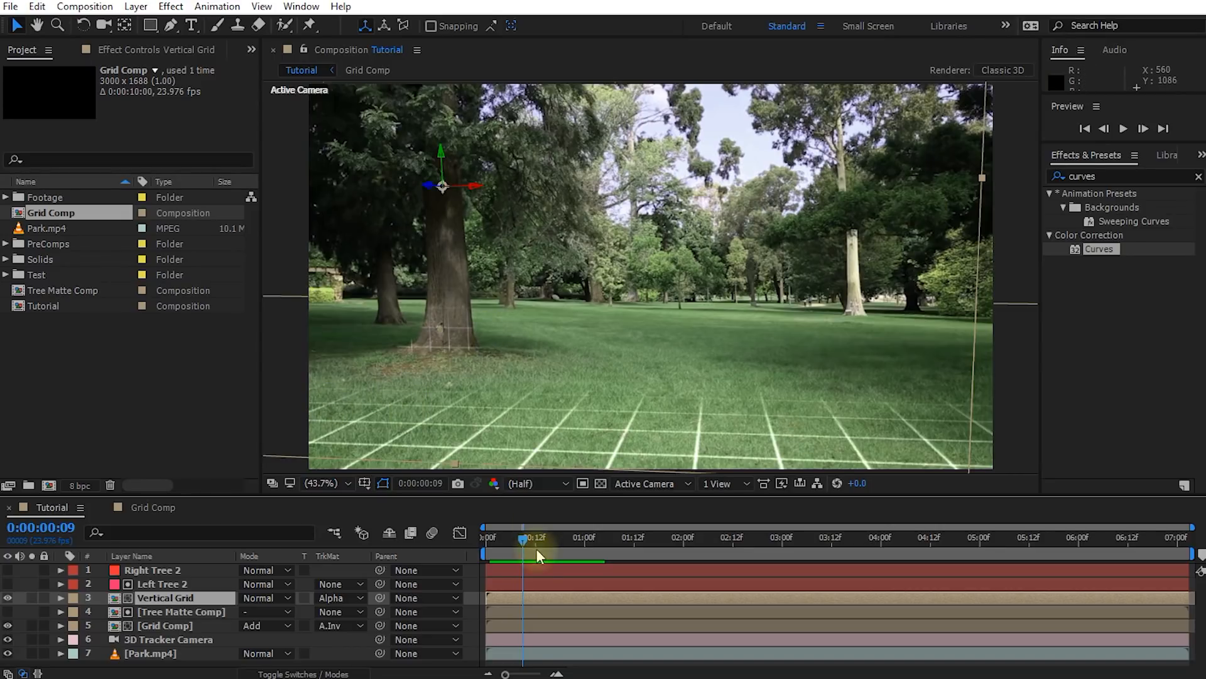
pyautogui.moveTo(523, 540); pyautogui.dragTo(538, 543)
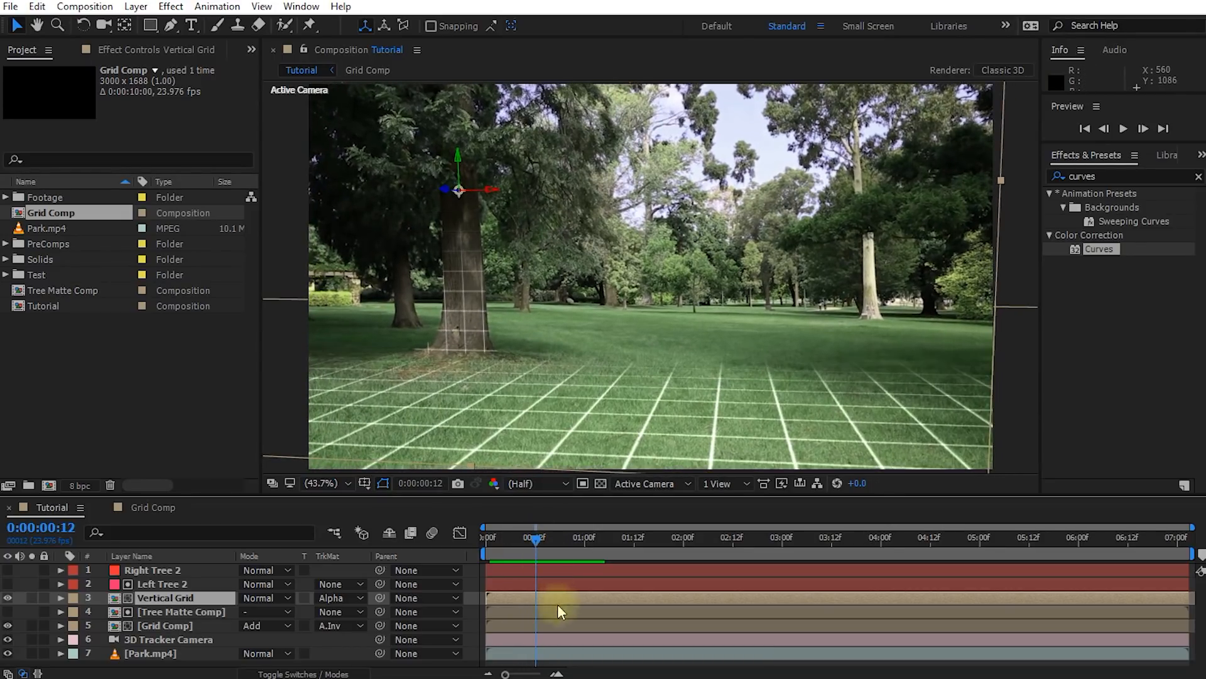
pyautogui.moveTo(548, 597); pyautogui.dragTo(568, 599)
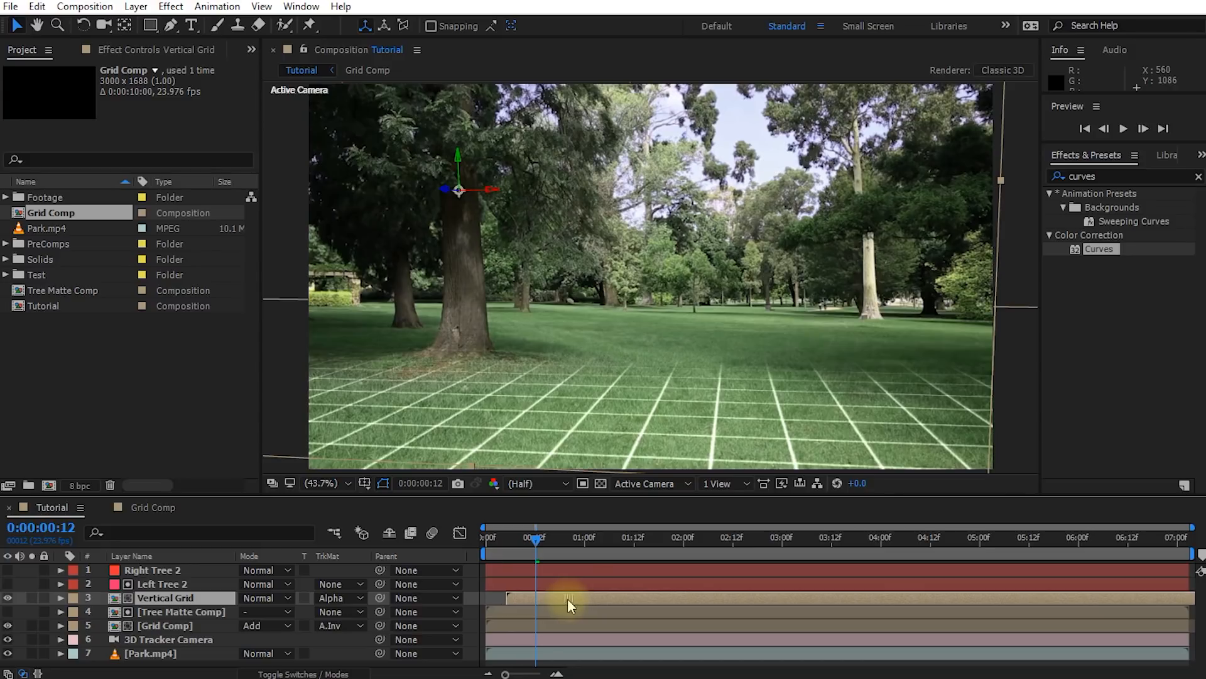
pyautogui.click(545, 538)
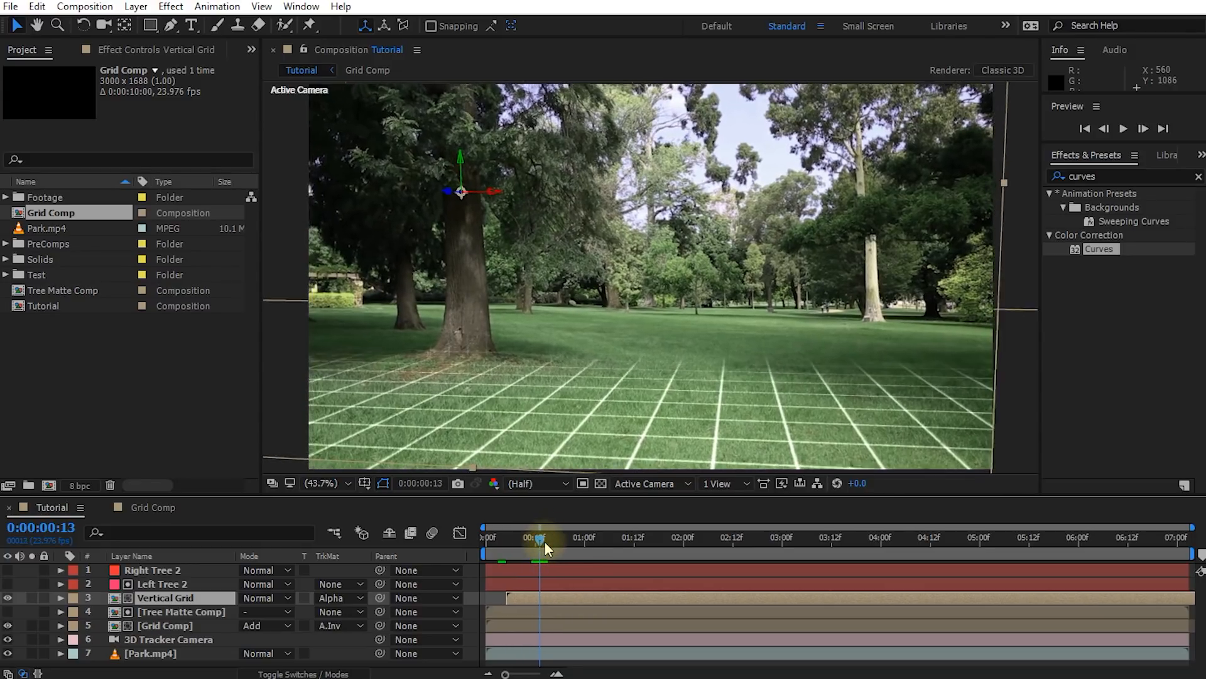
pyautogui.click(530, 602)
pyautogui.moveTo(548, 543)
pyautogui.mouseDown()
pyautogui.moveTo(616, 537)
pyautogui.moveTo(516, 549)
pyautogui.moveTo(563, 549)
pyautogui.moveTo(552, 546)
pyautogui.mouseUp()
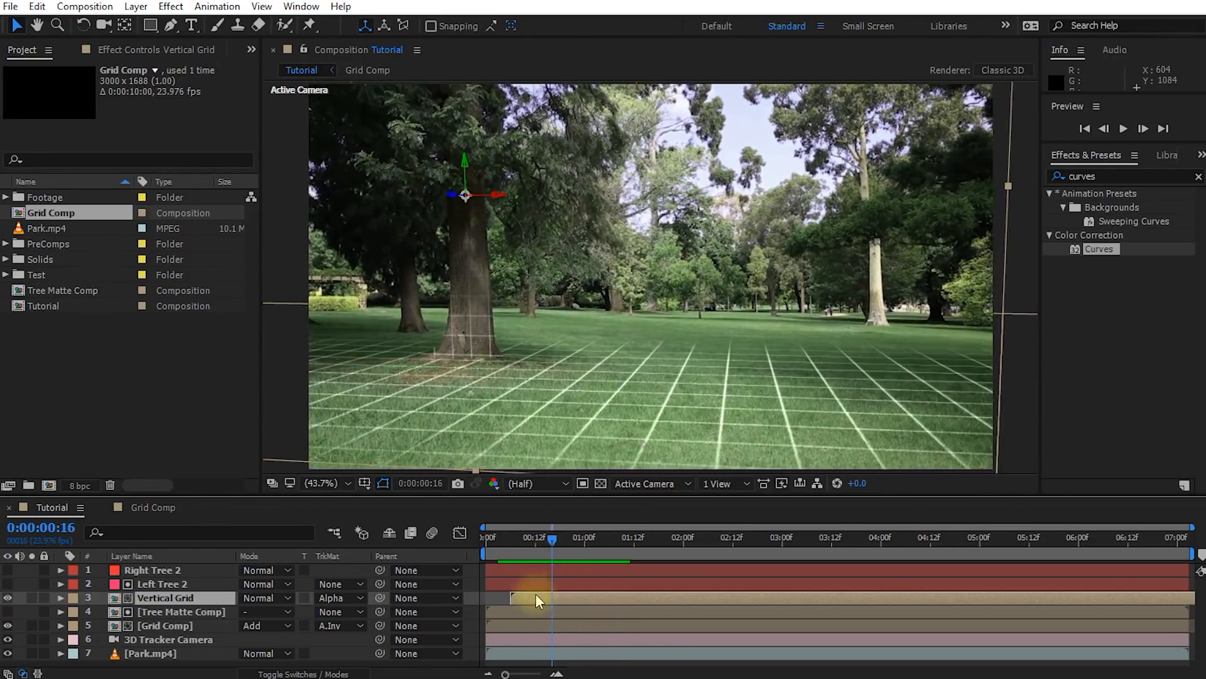
pyautogui.moveTo(535, 601); pyautogui.dragTo(533, 598)
pyautogui.moveTo(552, 540)
pyautogui.mouseDown()
pyautogui.moveTo(511, 541)
pyautogui.moveTo(571, 541)
pyautogui.moveTo(556, 546)
pyautogui.mouseUp()
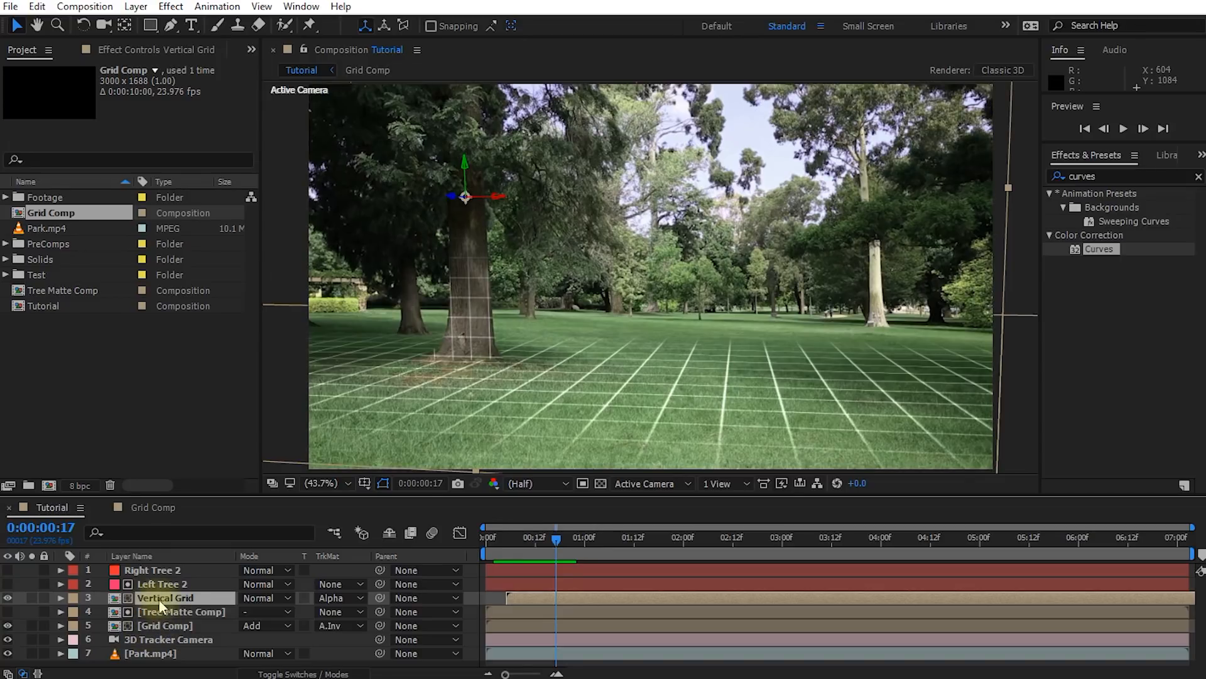
# Rename Vertical Grid as Vertical Grid Left, and duplicate it as Vertical Grid Right directly below Right Tree 2
pyautogui.write('Left')
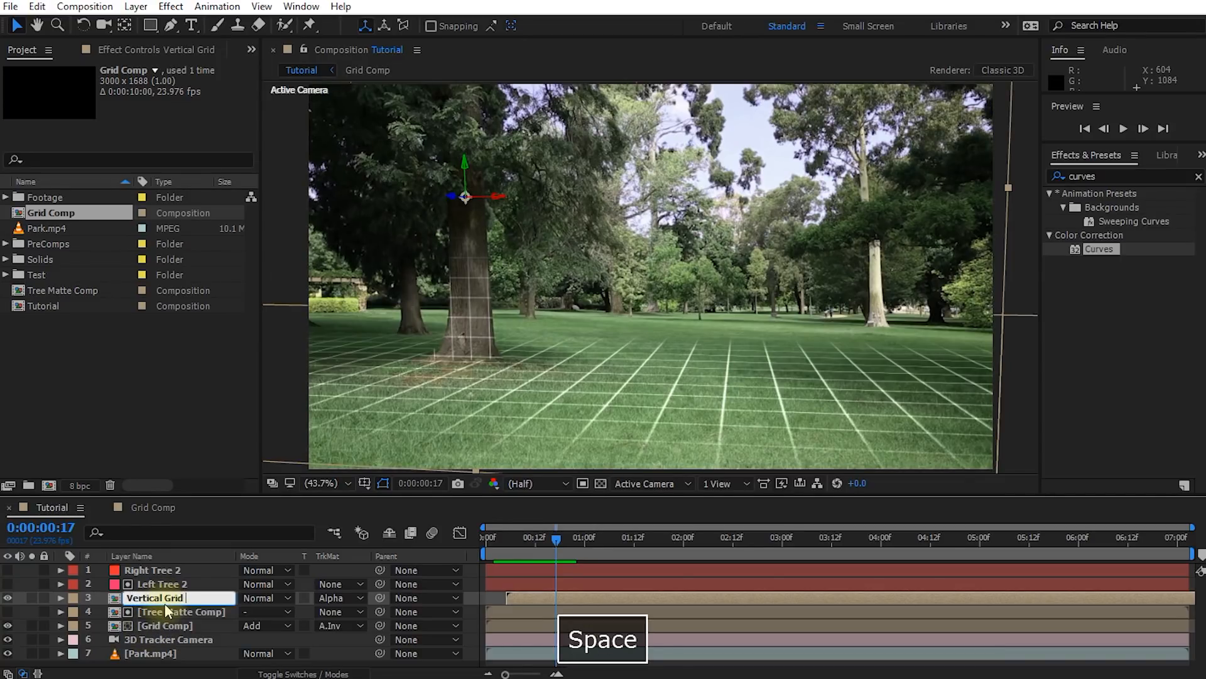
pyautogui.press('Return')
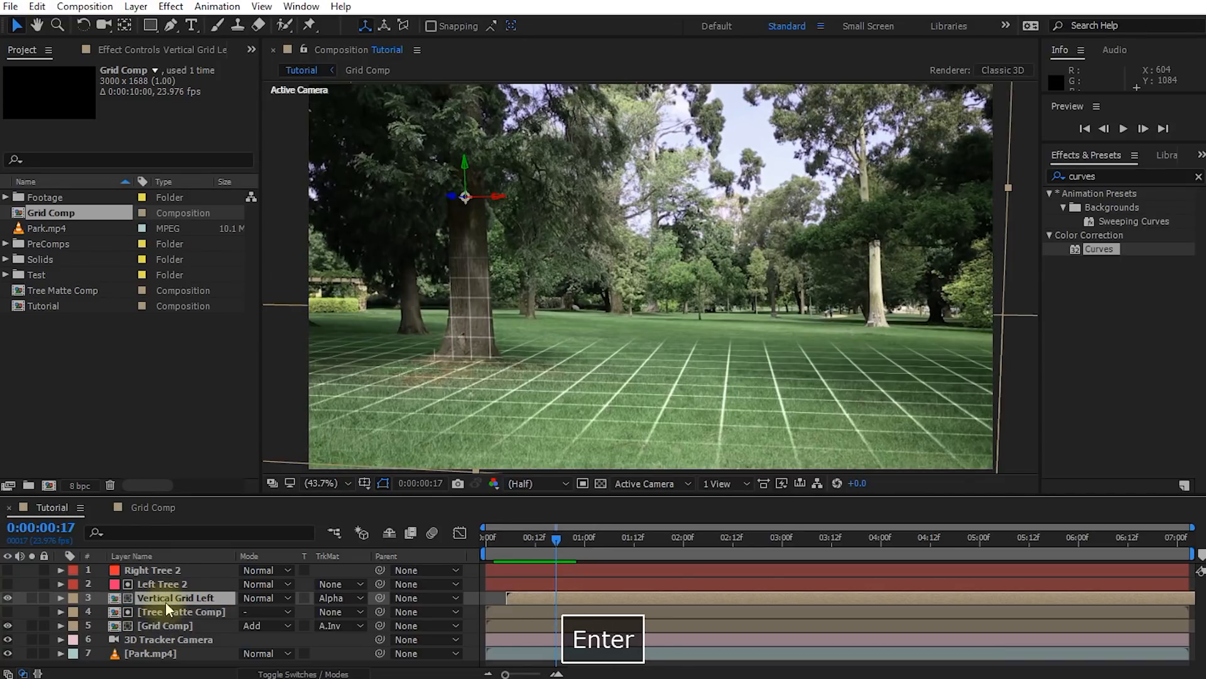
pyautogui.moveTo(563, 541); pyautogui.dragTo(707, 572)
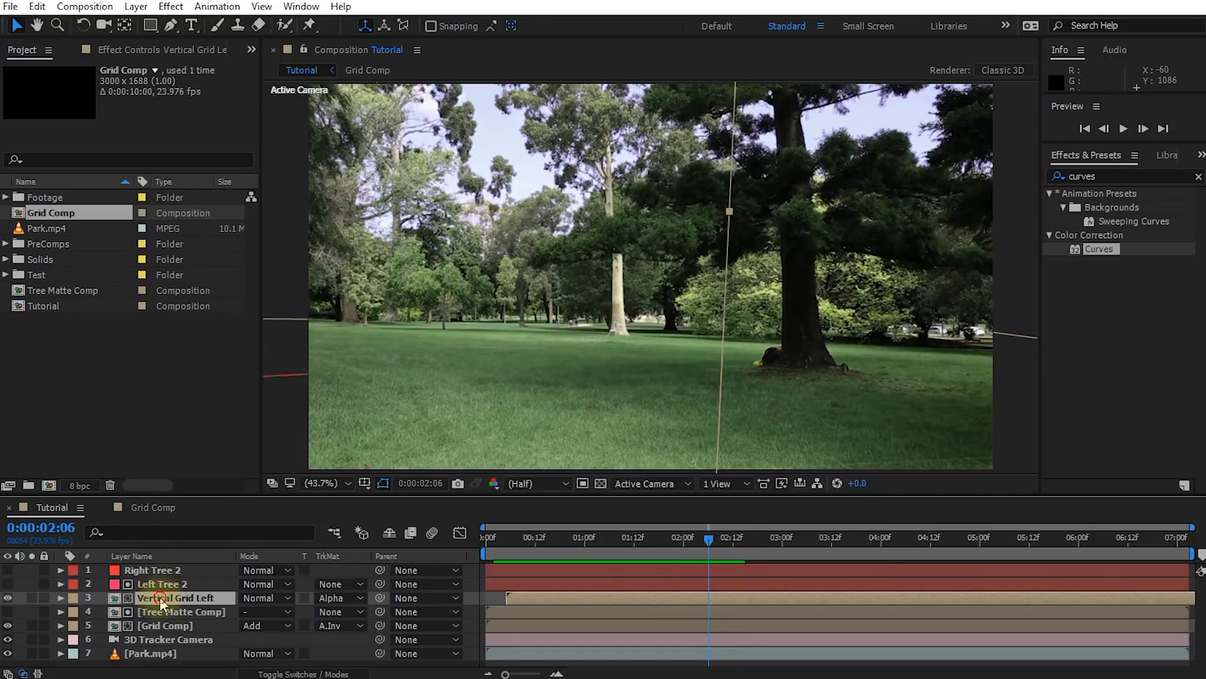
pyautogui.hotkey('ctrl', 'd')
pyautogui.press('Return')
pyautogui.hotkey('ctrl', 'shift', 'Left')
pyautogui.hotkey('ctrl', 'shift', 'Left')
pyautogui.write('Right')
pyautogui.press('Return')
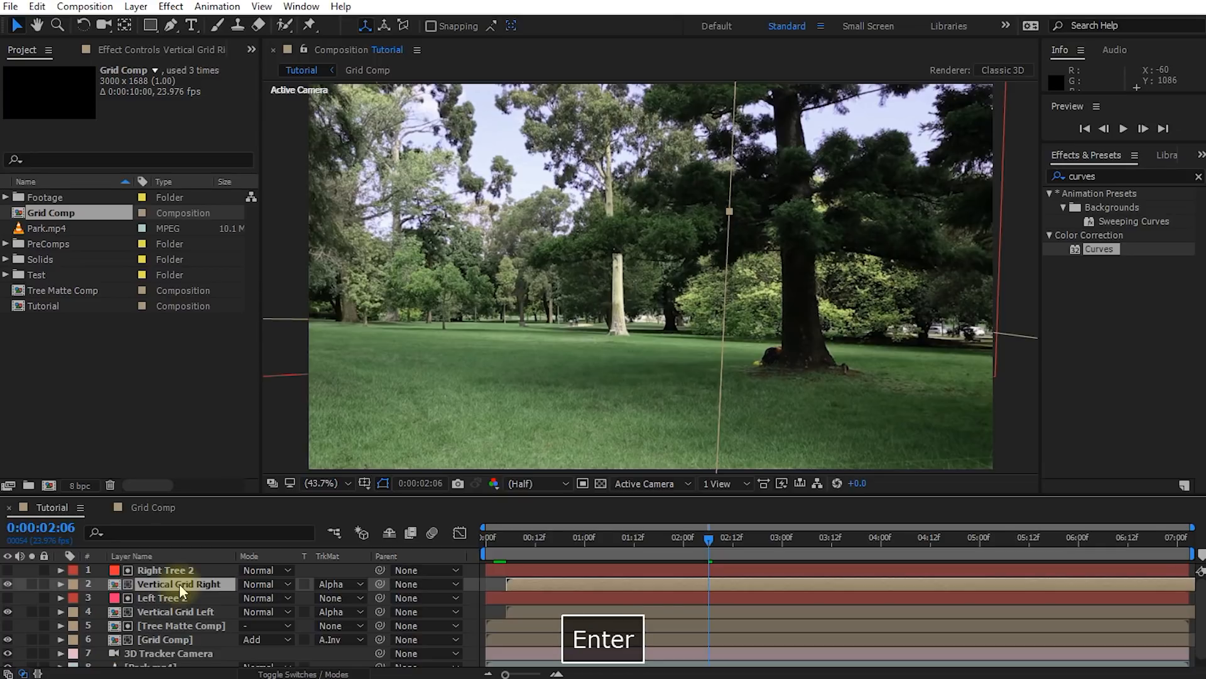
# Move Vertical Grid Right across the scene to the right tree and delay its start to about 0:00:01:07
pyautogui.moveTo(709, 538); pyautogui.dragTo(593, 541)
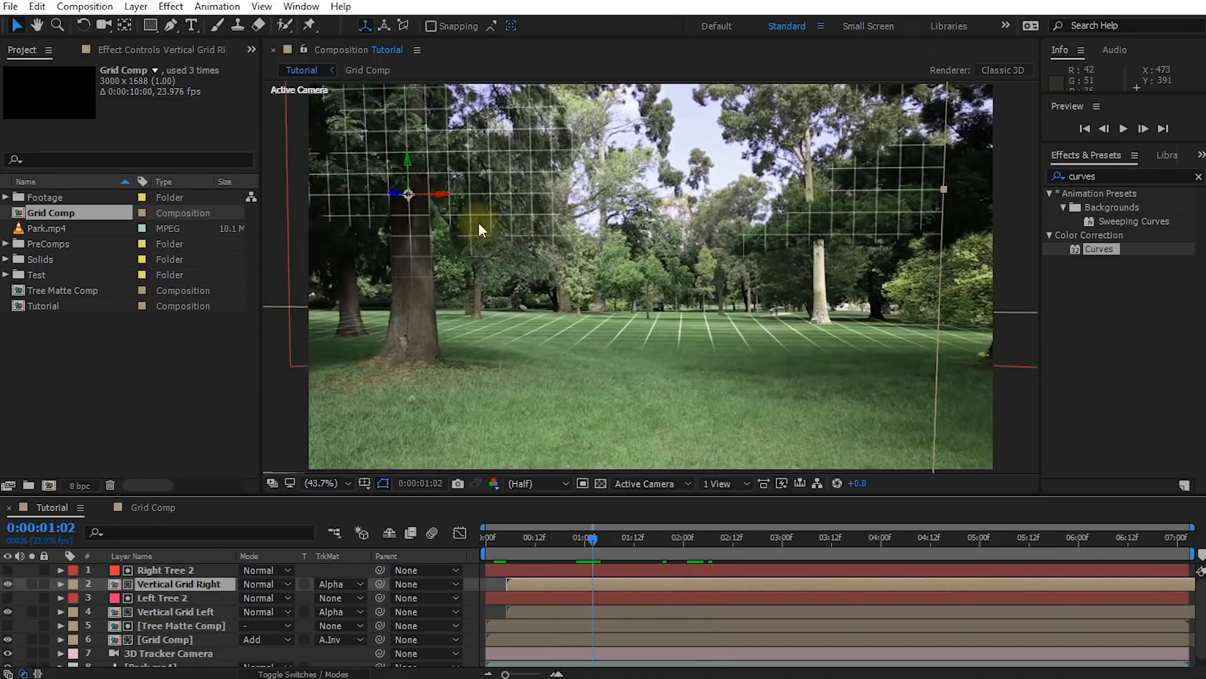
pyautogui.moveTo(442, 199); pyautogui.dragTo(949, 188)
pyautogui.moveTo(590, 542); pyautogui.dragTo(694, 552)
pyautogui.click(702, 219)
pyautogui.moveTo(701, 220); pyautogui.dragTo(750, 223)
pyautogui.moveTo(697, 548); pyautogui.dragTo(692, 549)
pyautogui.moveTo(651, 585); pyautogui.dragTo(759, 590)
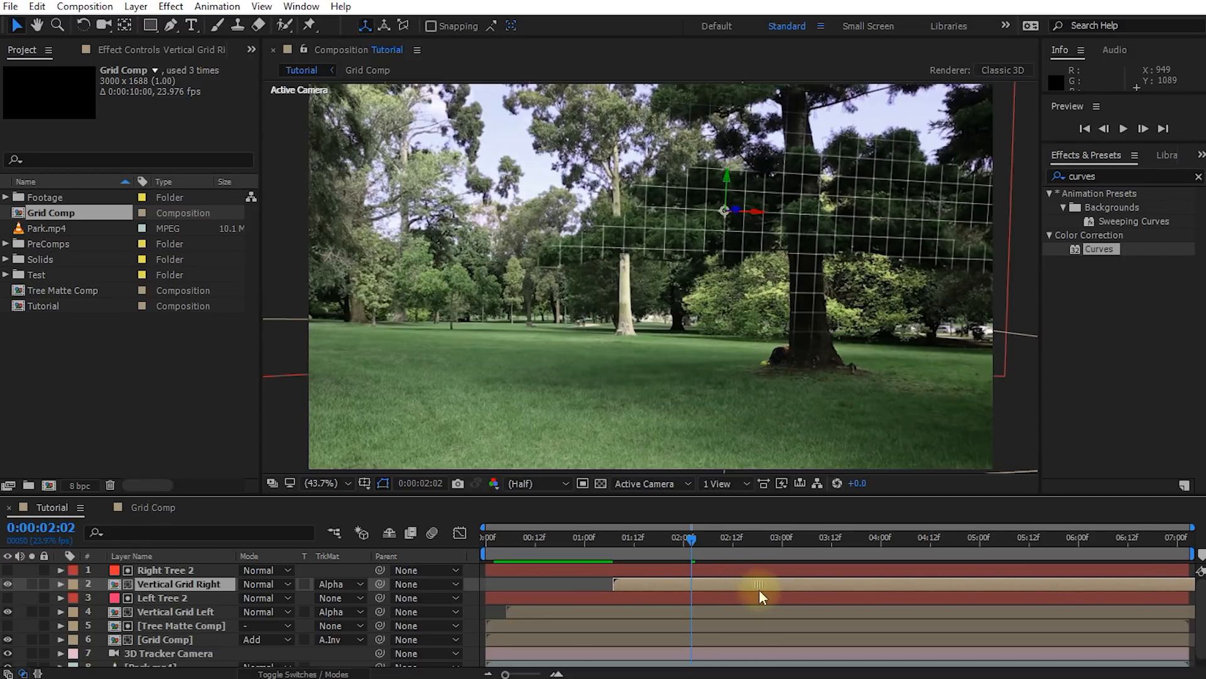
# Nudge Vertical Grid Right closer to the right tree's trunk and rotate it to face the tree at 0:00:02:02
pyautogui.click(175, 569)
pyautogui.click(9, 570)
pyautogui.click(8, 571)
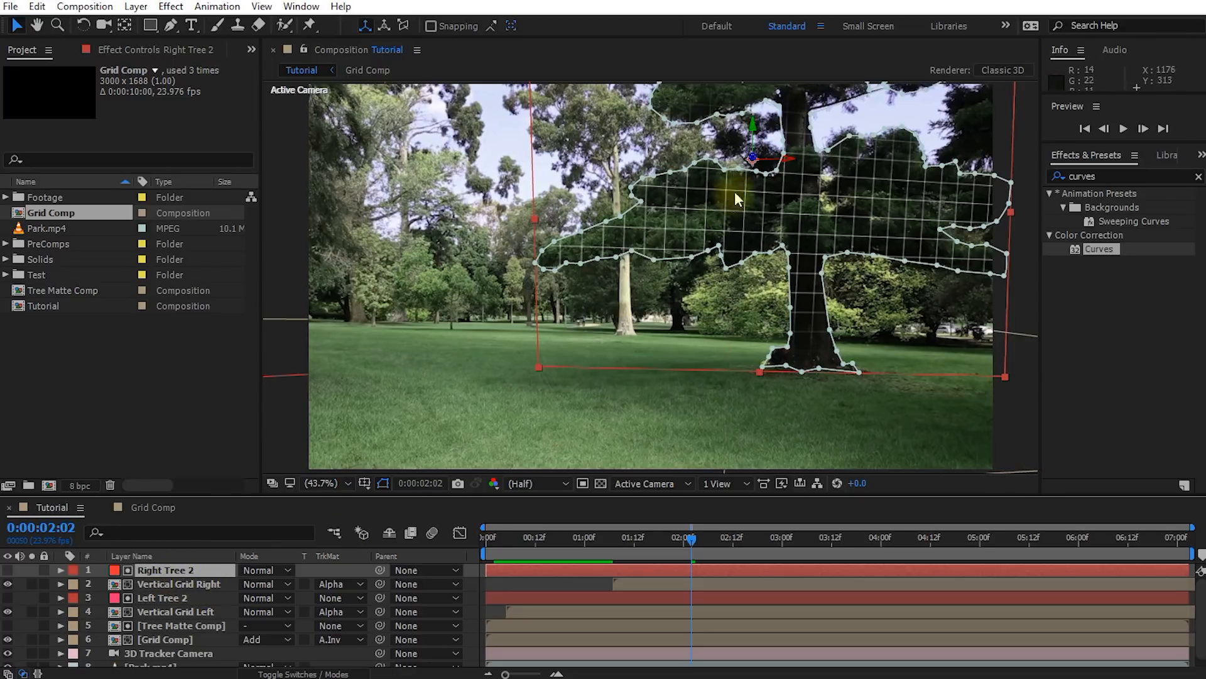
pyautogui.click(179, 585)
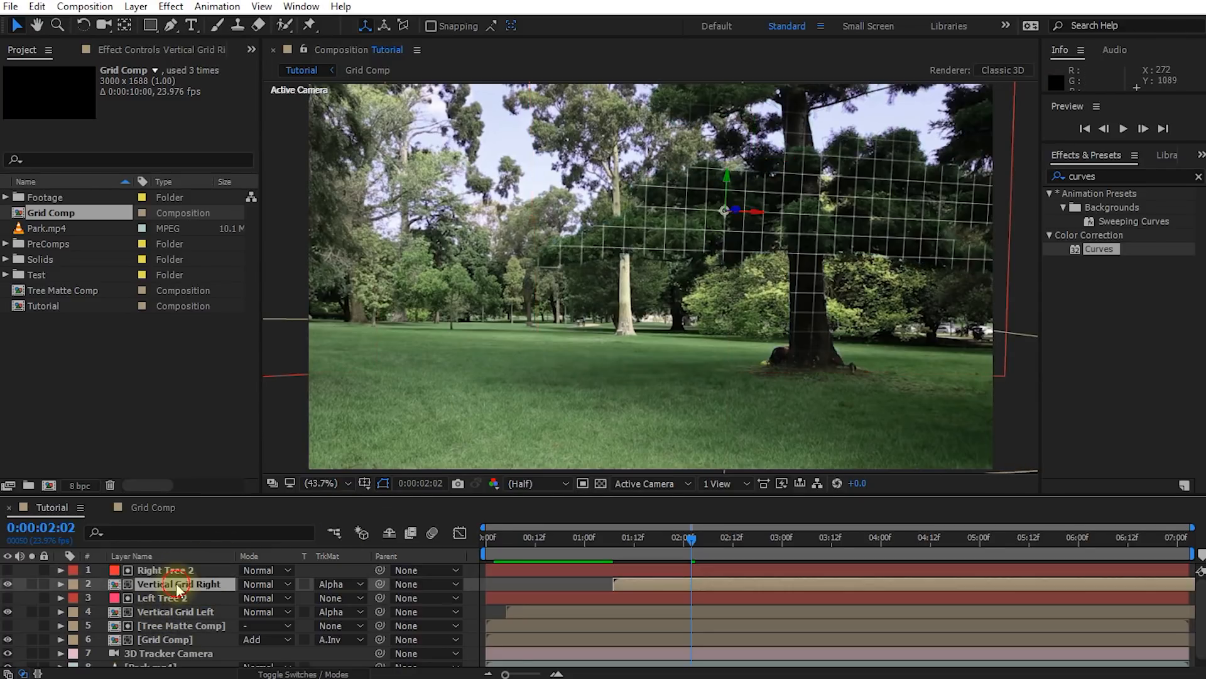
pyautogui.moveTo(757, 218); pyautogui.dragTo(770, 205)
pyautogui.press('w')
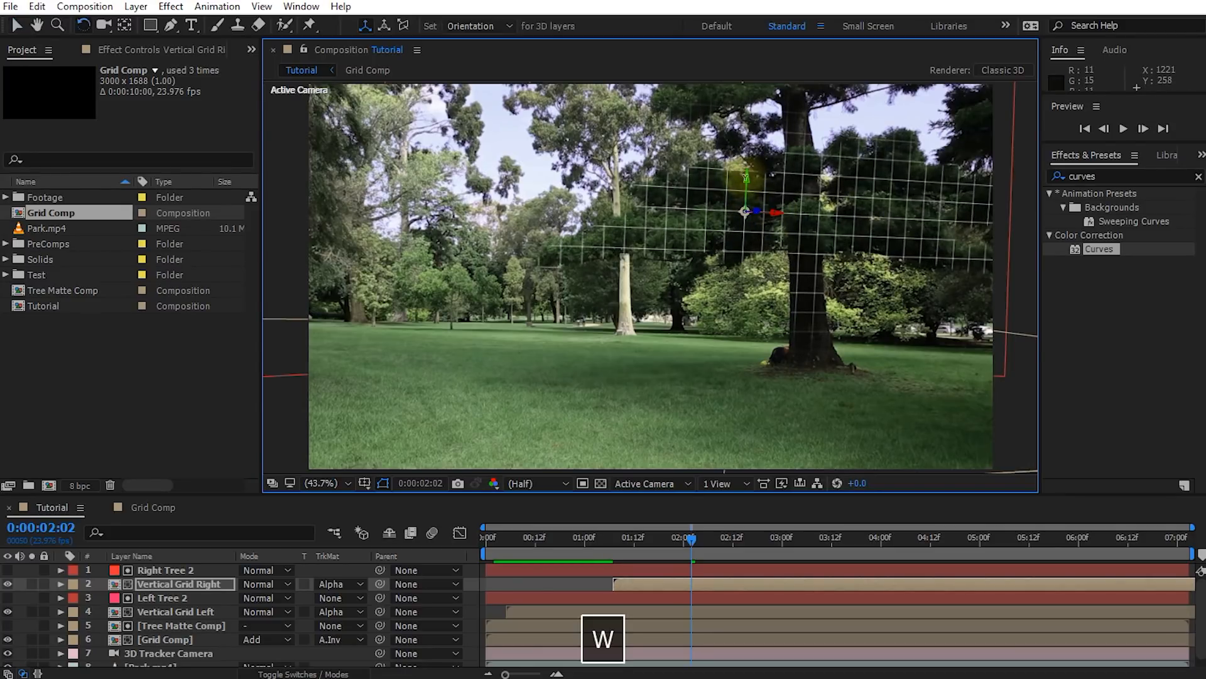
pyautogui.moveTo(743, 178); pyautogui.dragTo(753, 211)
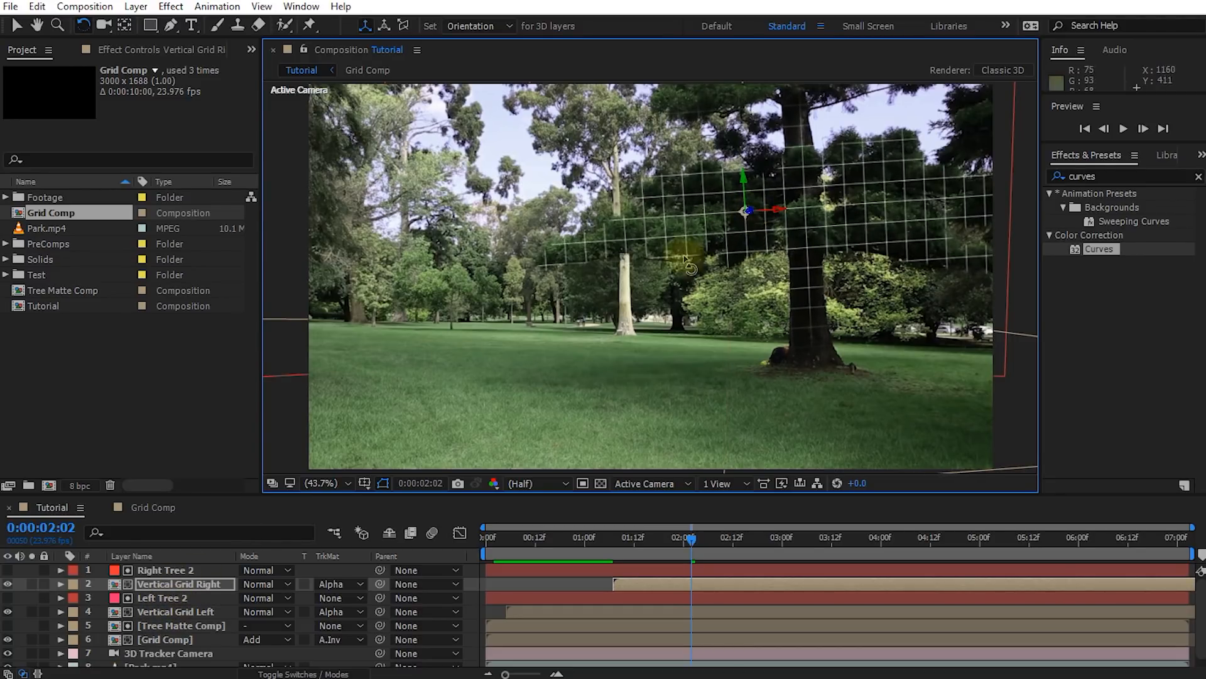
pyautogui.moveTo(748, 211); pyautogui.dragTo(742, 179)
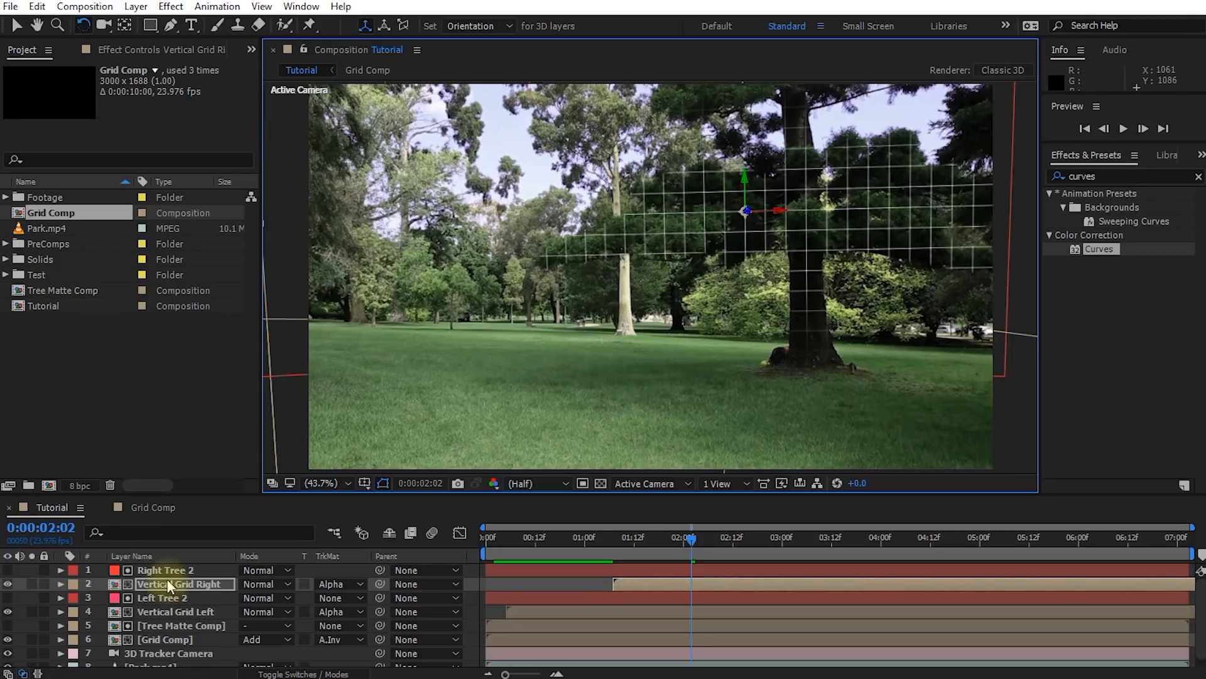
# Set Vertical Grid Right's track matte to Alpha Matte "Right Tree 2" and toggle Right Tree 2's visibility to check the matte, leaving it hidden
pyautogui.click(334, 586)
pyautogui.click(342, 622)
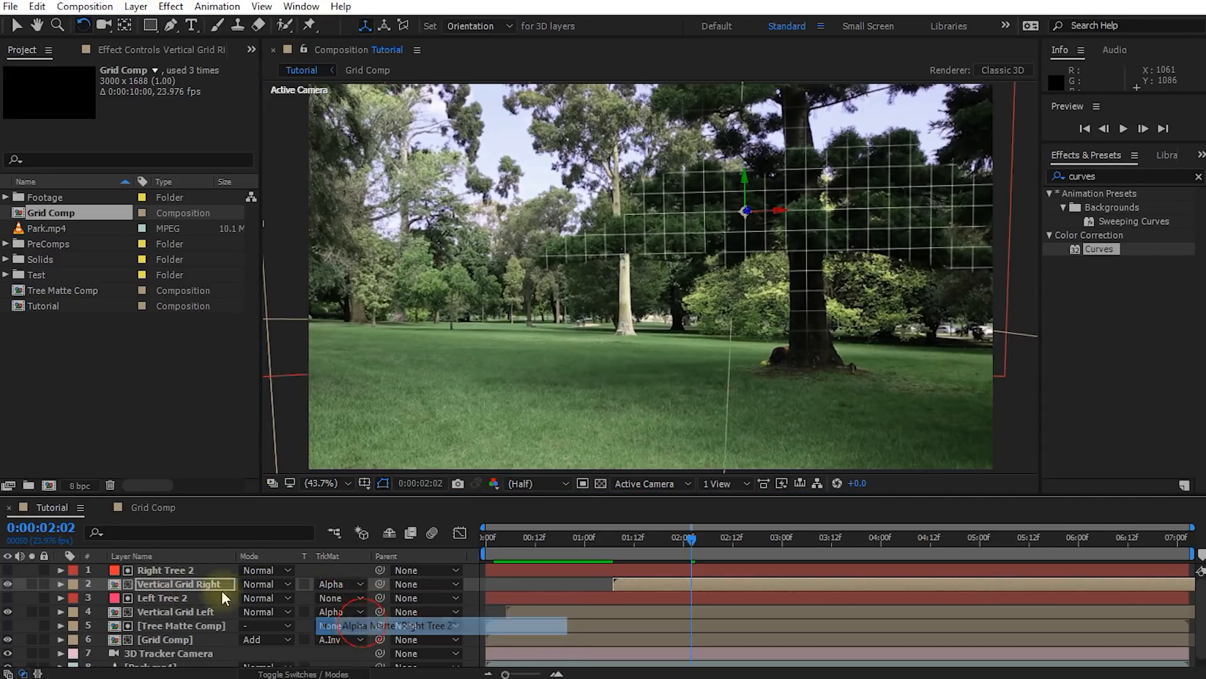
pyautogui.click(164, 571)
pyautogui.click(8, 570)
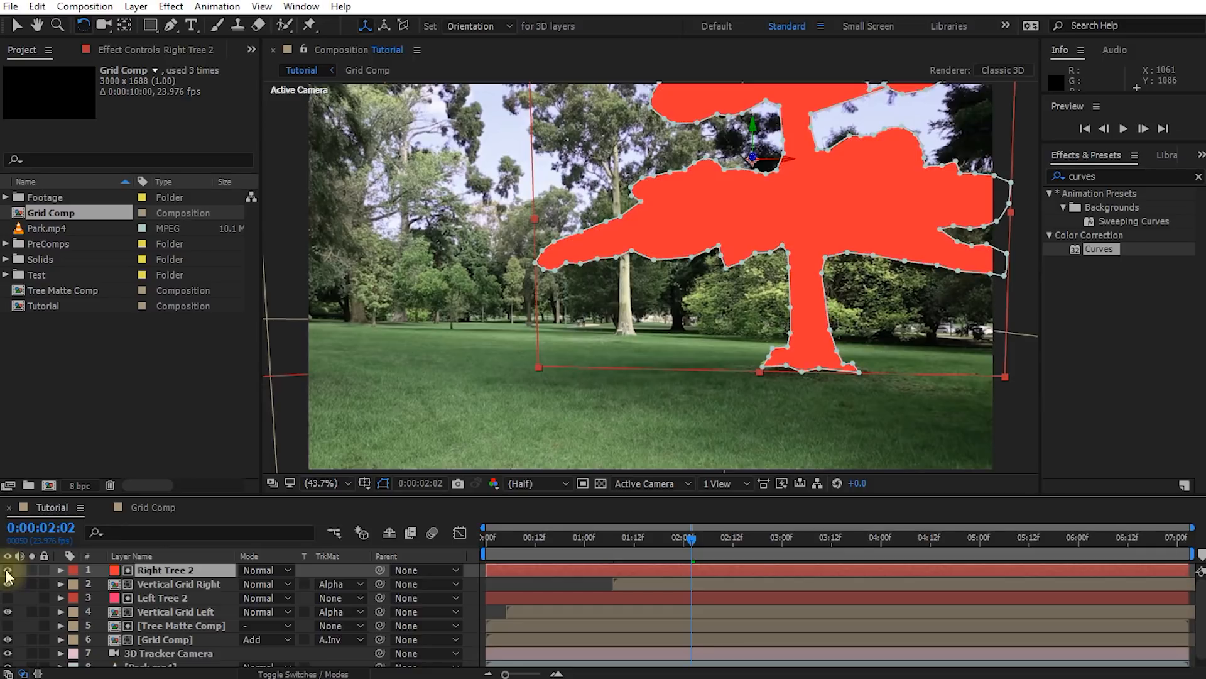
pyautogui.click(7, 569)
pyautogui.click(7, 570)
pyautogui.click(7, 570)
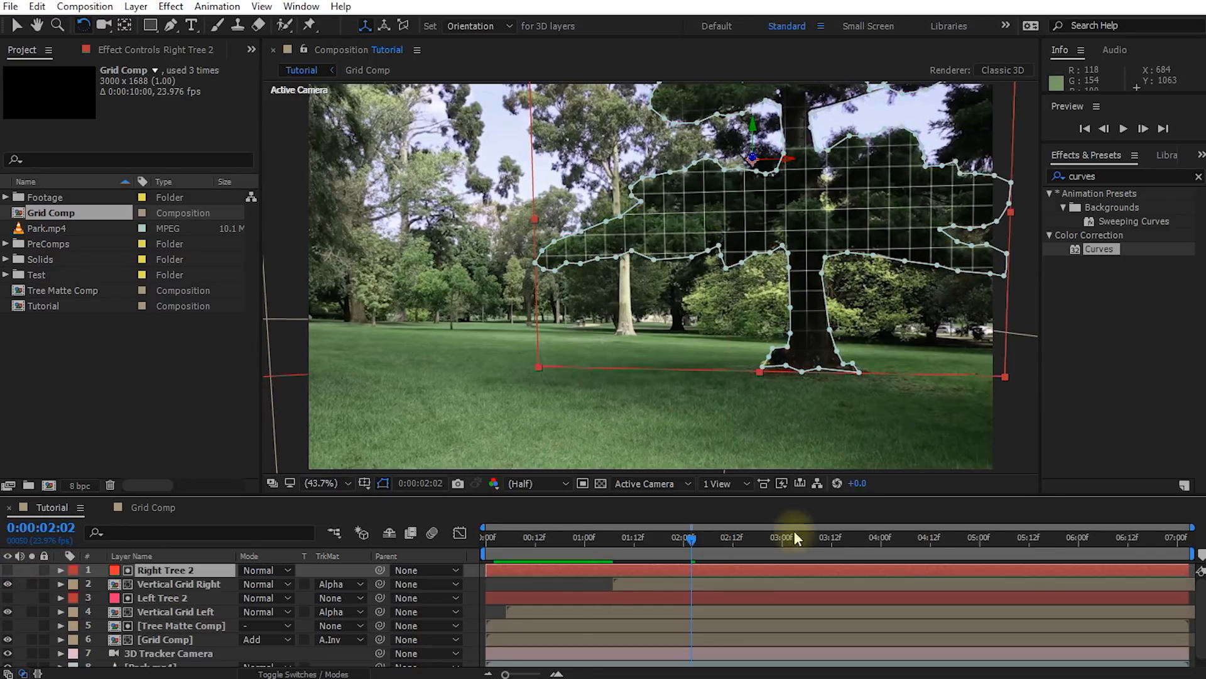
# Shift the Vertical Grid Right layer earlier in time to start at about 0:00:00:06
pyautogui.moveTo(683, 538); pyautogui.dragTo(506, 576)
pyautogui.moveTo(628, 586); pyautogui.dragTo(546, 585)
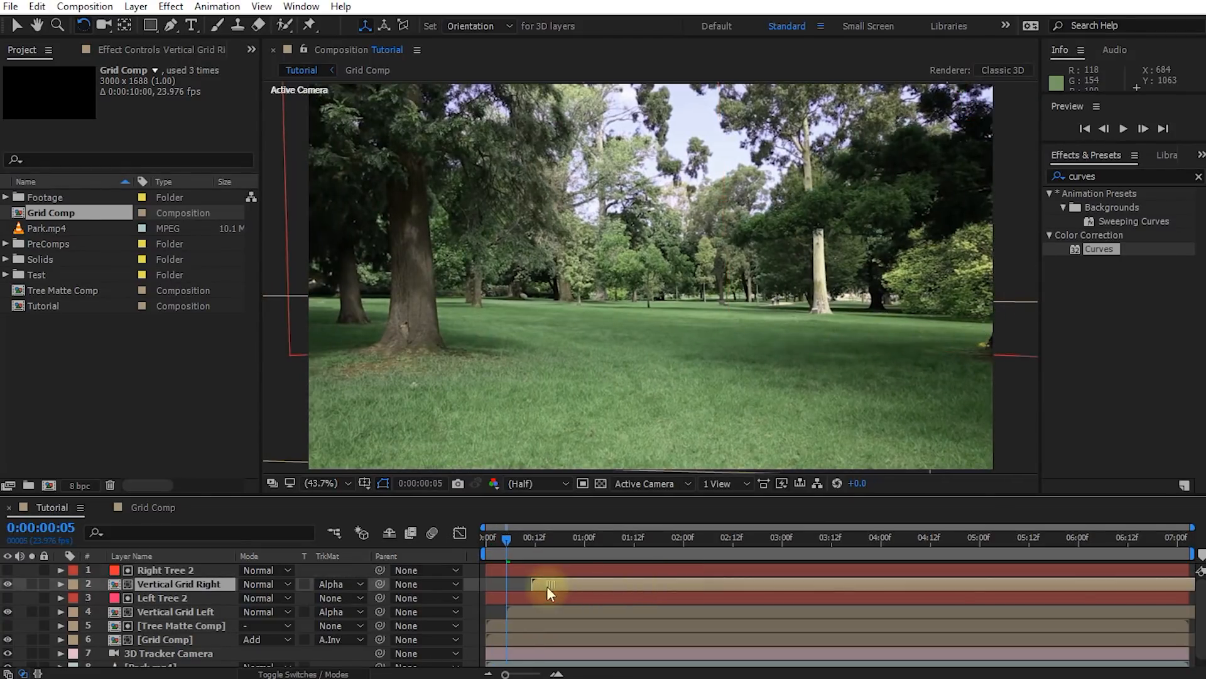
pyautogui.moveTo(514, 548); pyautogui.dragTo(729, 587)
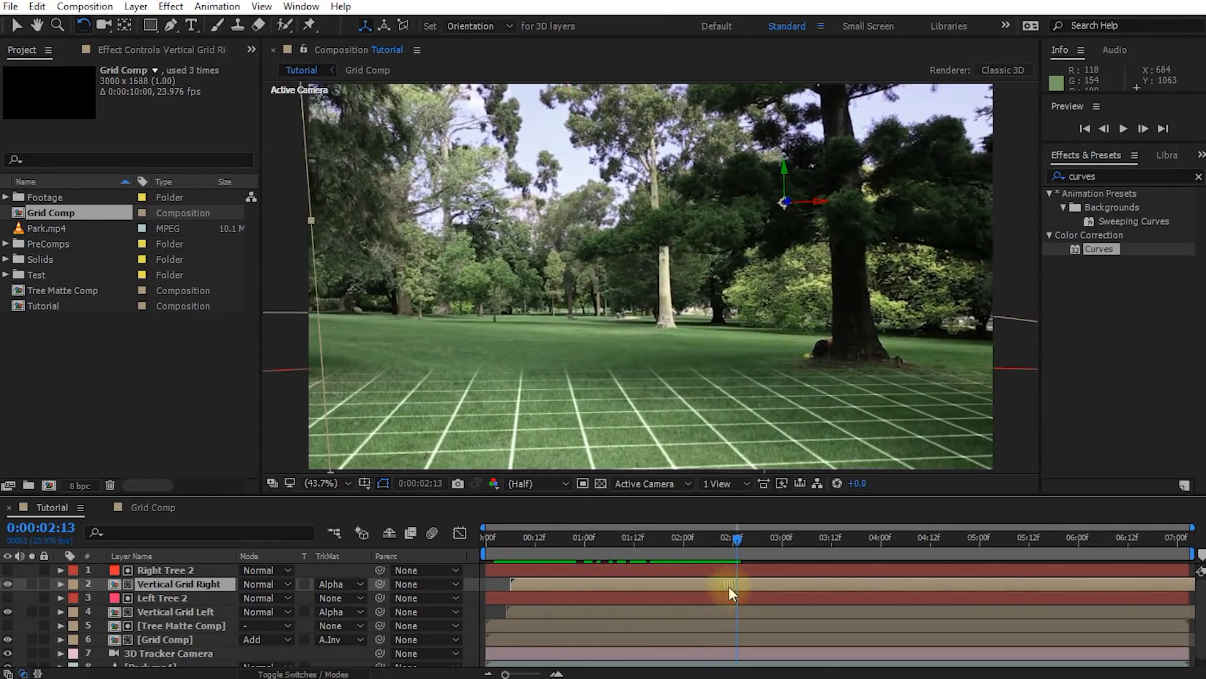
# Compare the left tree's grid with the Left Tree 2 matte from 0:00:00:19 to 0:00:00:22, and select Vertical Grid Left
pyautogui.moveTo(739, 538); pyautogui.dragTo(563, 552)
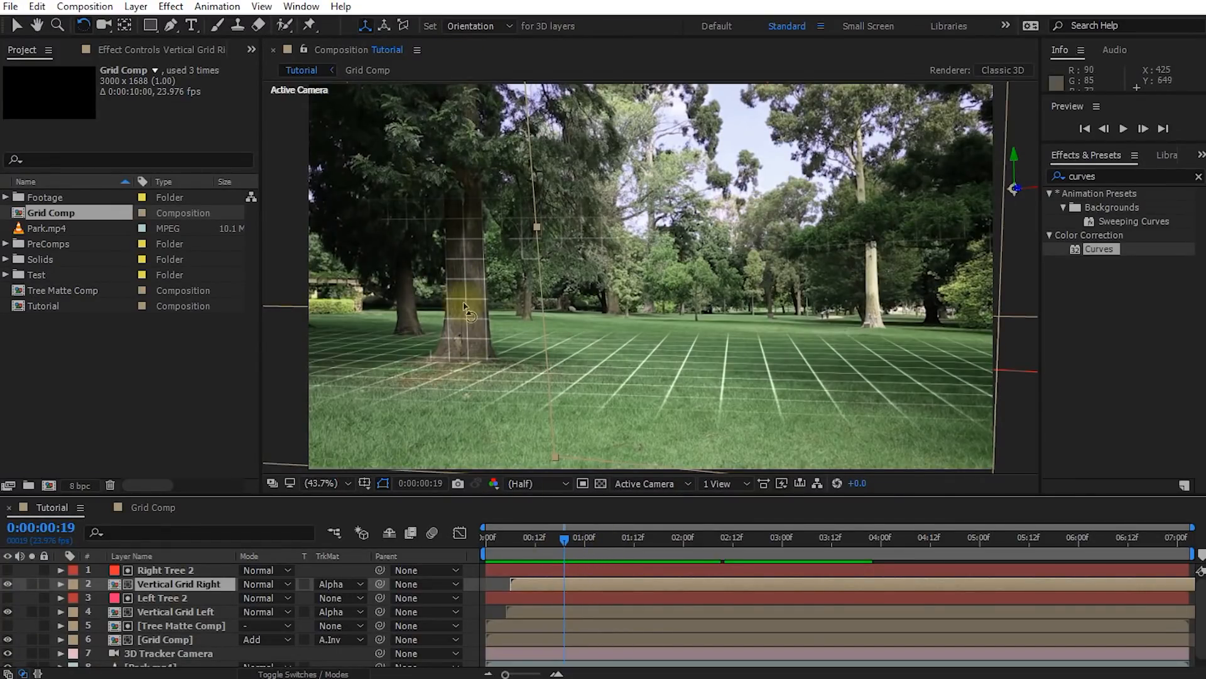
pyautogui.press('v')
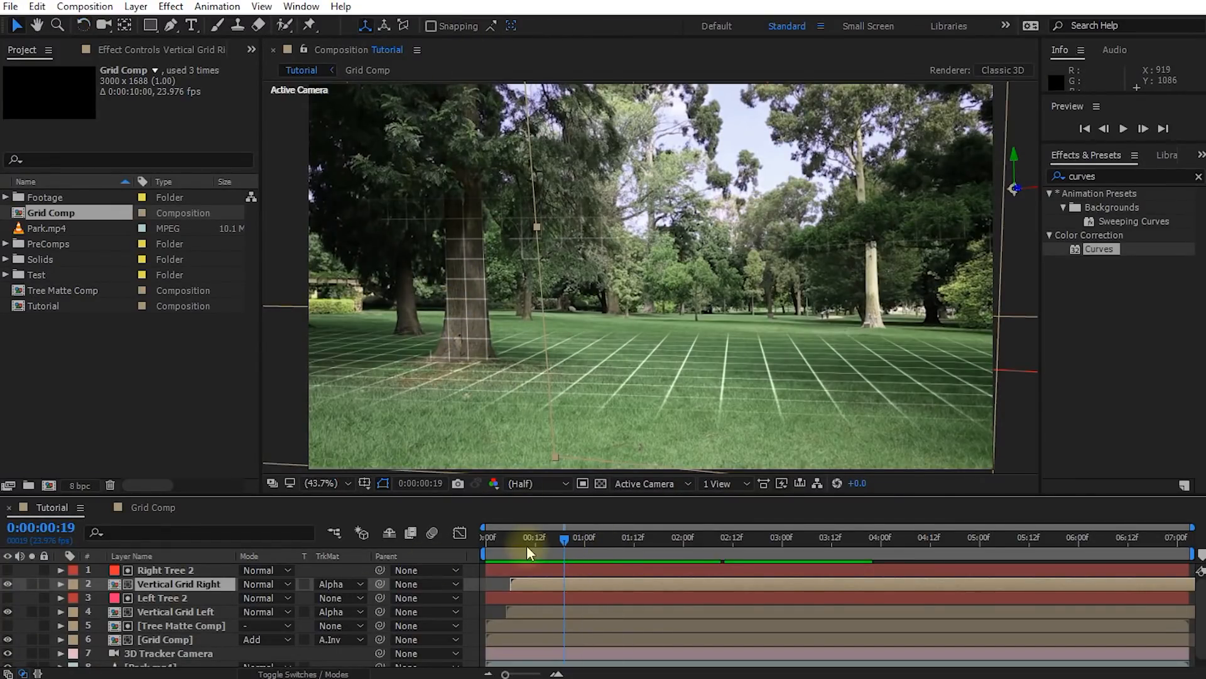
pyautogui.click(7, 597)
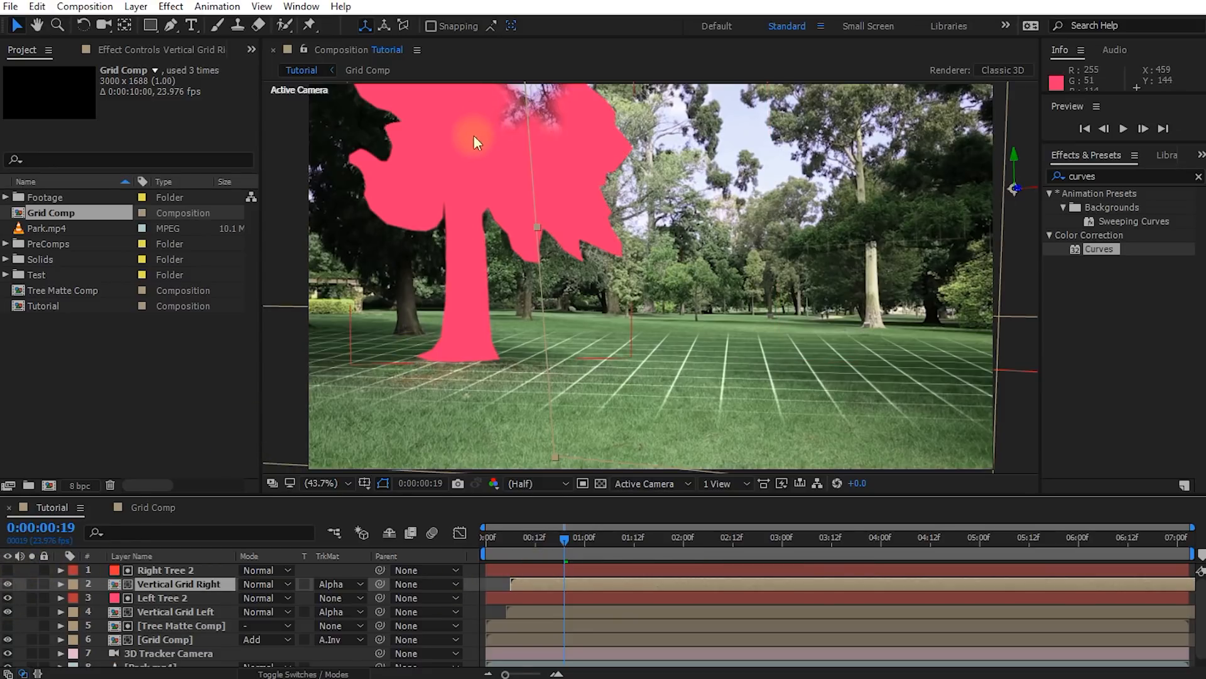
pyautogui.click(8, 598)
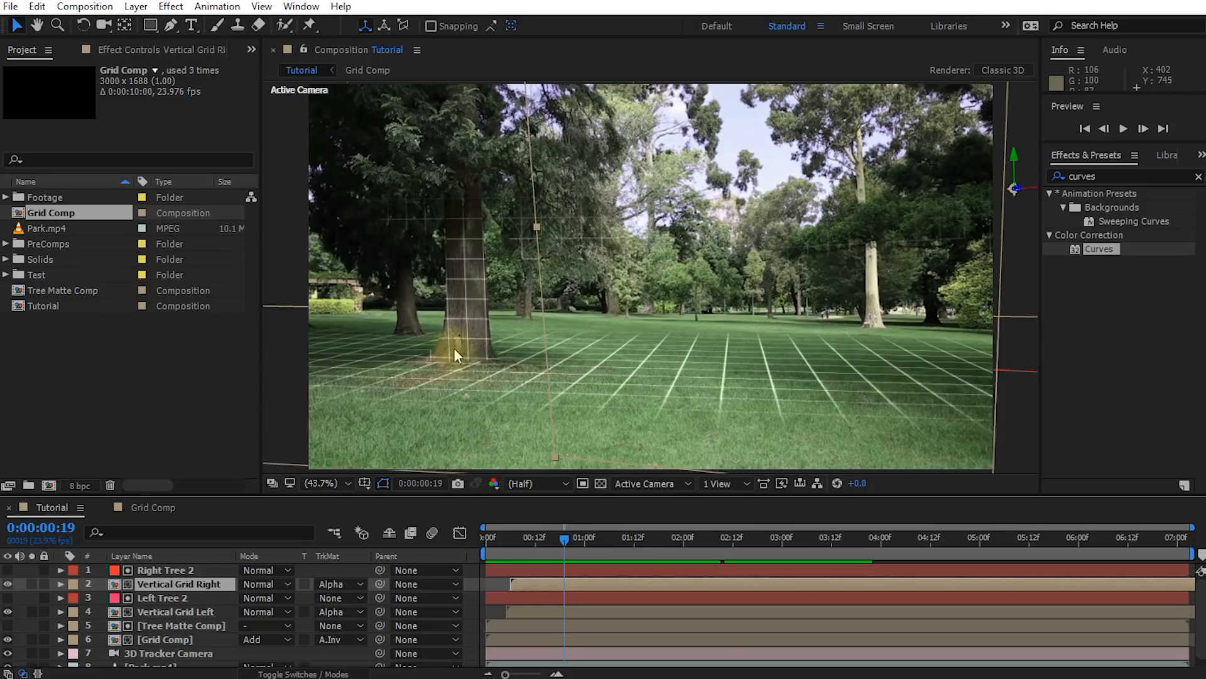
pyautogui.moveTo(568, 549)
pyautogui.mouseDown()
pyautogui.moveTo(798, 541)
pyautogui.moveTo(500, 564)
pyautogui.moveTo(508, 546)
pyautogui.moveTo(576, 560)
pyautogui.mouseUp()
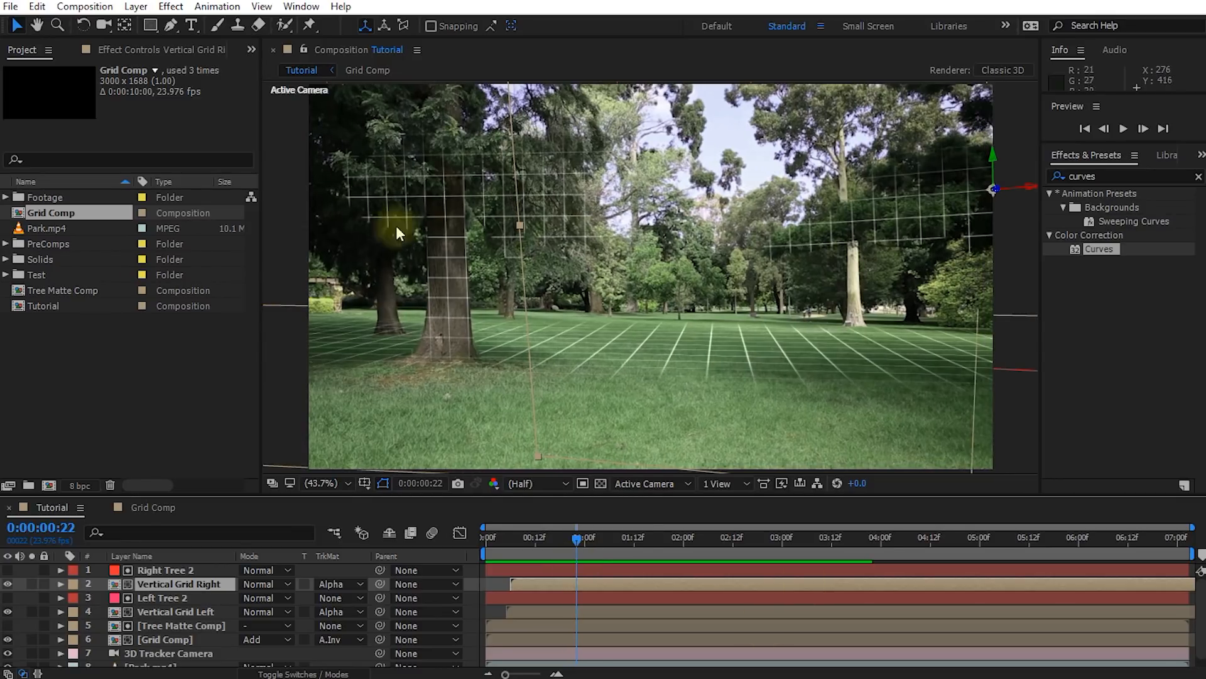
pyautogui.click(444, 208)
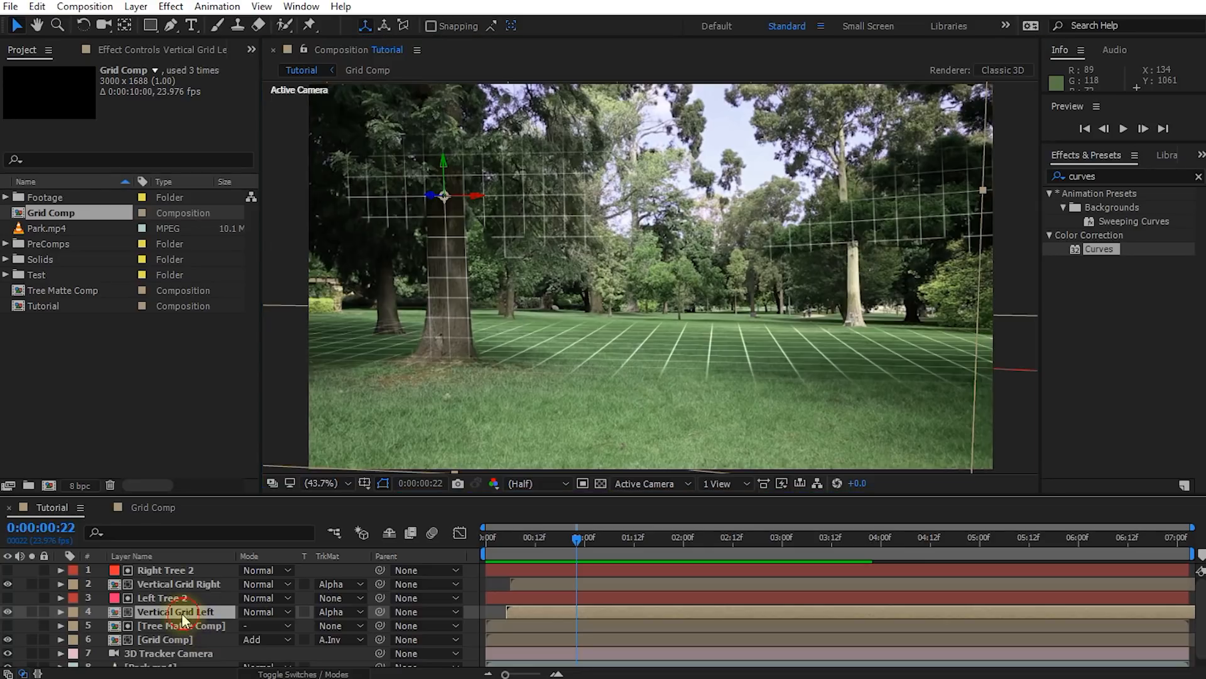
# Find the Distort category's Bulge effect and apply it to Vertical Grid Left
pyautogui.click(1120, 175)
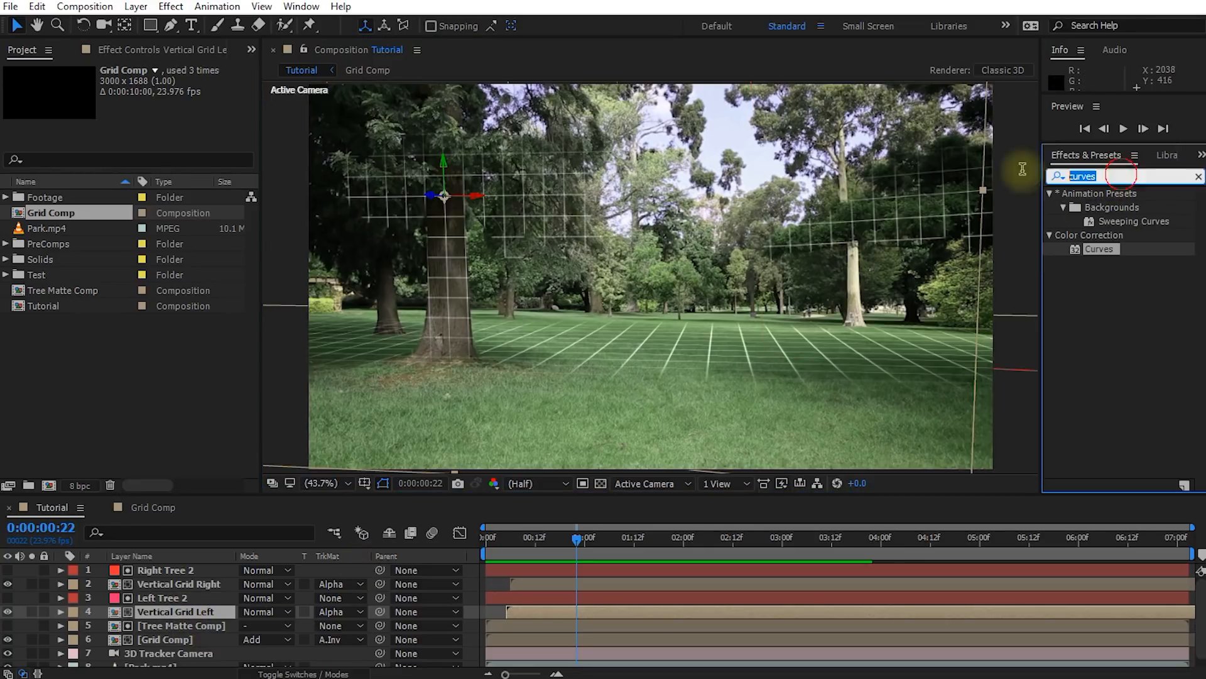
pyautogui.write('bulge')
pyautogui.click(1094, 209)
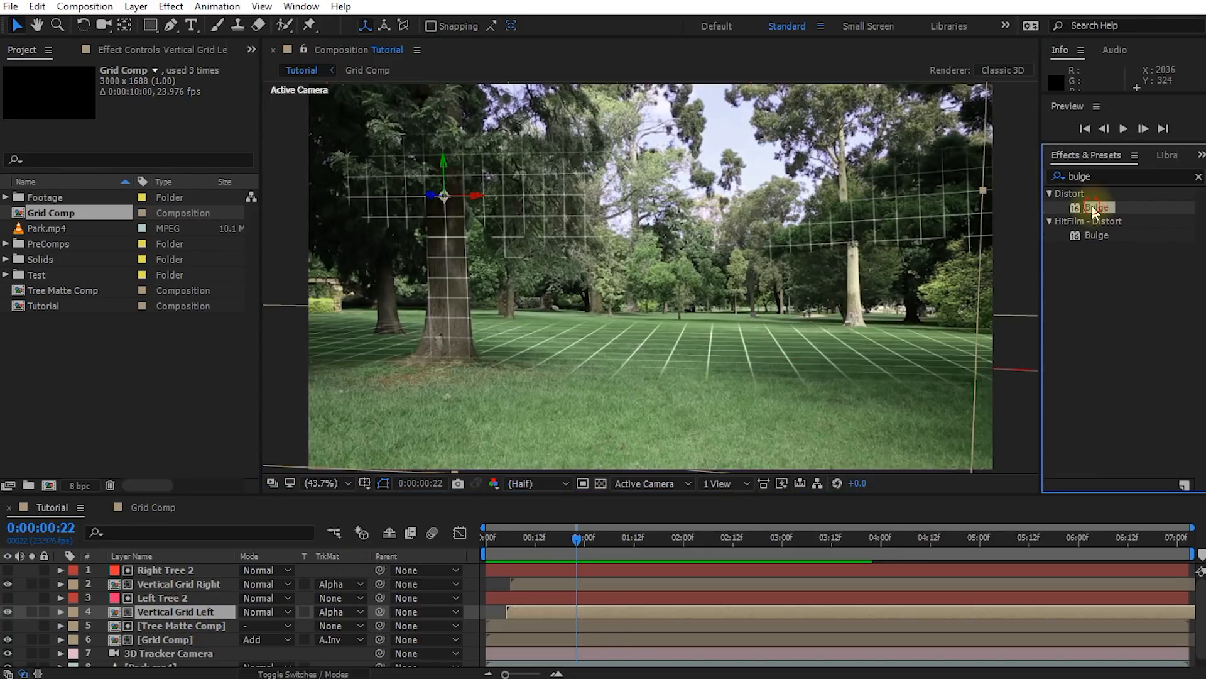
pyautogui.doubleClick(1094, 209)
# Fit the bulge around the left tree's trunk with horizontal radius 101, vertical radius 315 and center at about 1499, 1075
pyautogui.moveTo(443, 196); pyautogui.dragTo(402, 348)
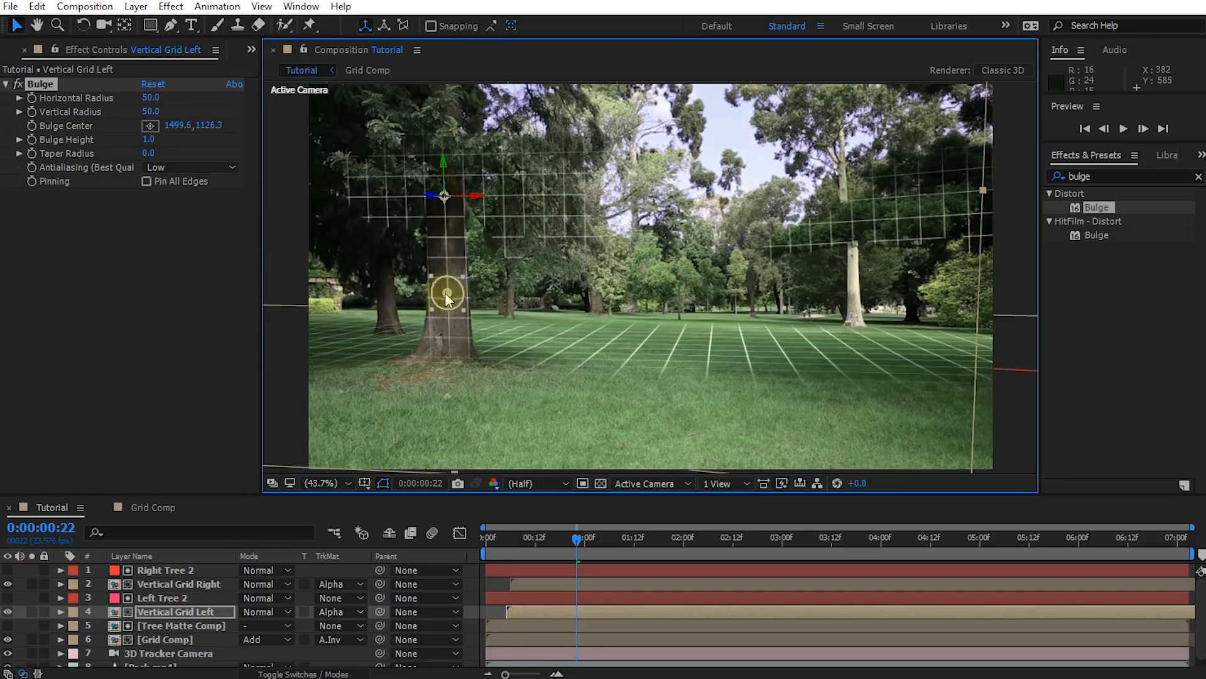
pyautogui.click(156, 113)
pyautogui.moveTo(150, 99); pyautogui.dragTo(363, 96)
pyautogui.moveTo(450, 287)
pyautogui.mouseDown()
pyautogui.moveTo(428, 317)
pyautogui.moveTo(462, 308)
pyautogui.moveTo(346, 311)
pyautogui.moveTo(417, 286)
pyautogui.moveTo(447, 285)
pyautogui.moveTo(444, 303)
pyautogui.moveTo(446, 273)
pyautogui.mouseUp()
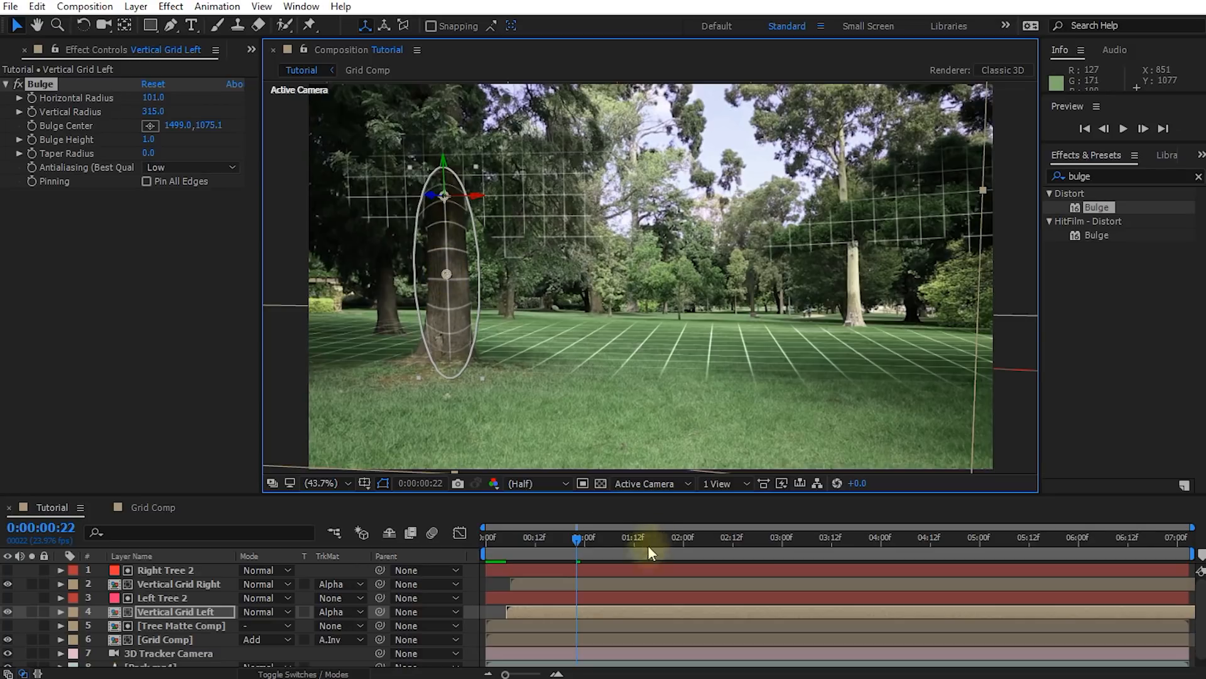
# At 0:00:01:02, duplicate the bulge over the foliage right of the left trunk with radii 367 and 237, height 0.5 and center about 1862, 768
pyautogui.moveTo(578, 538)
pyautogui.mouseDown()
pyautogui.moveTo(517, 541)
pyautogui.moveTo(591, 552)
pyautogui.mouseUp()
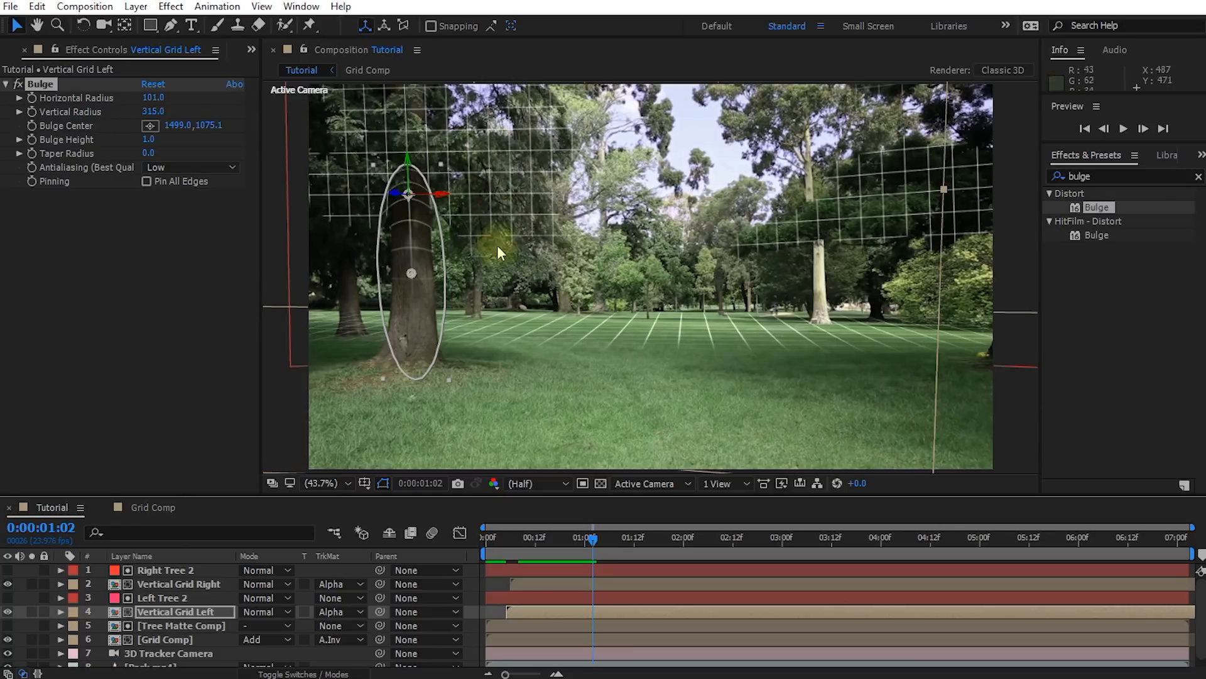
pyautogui.click(119, 252)
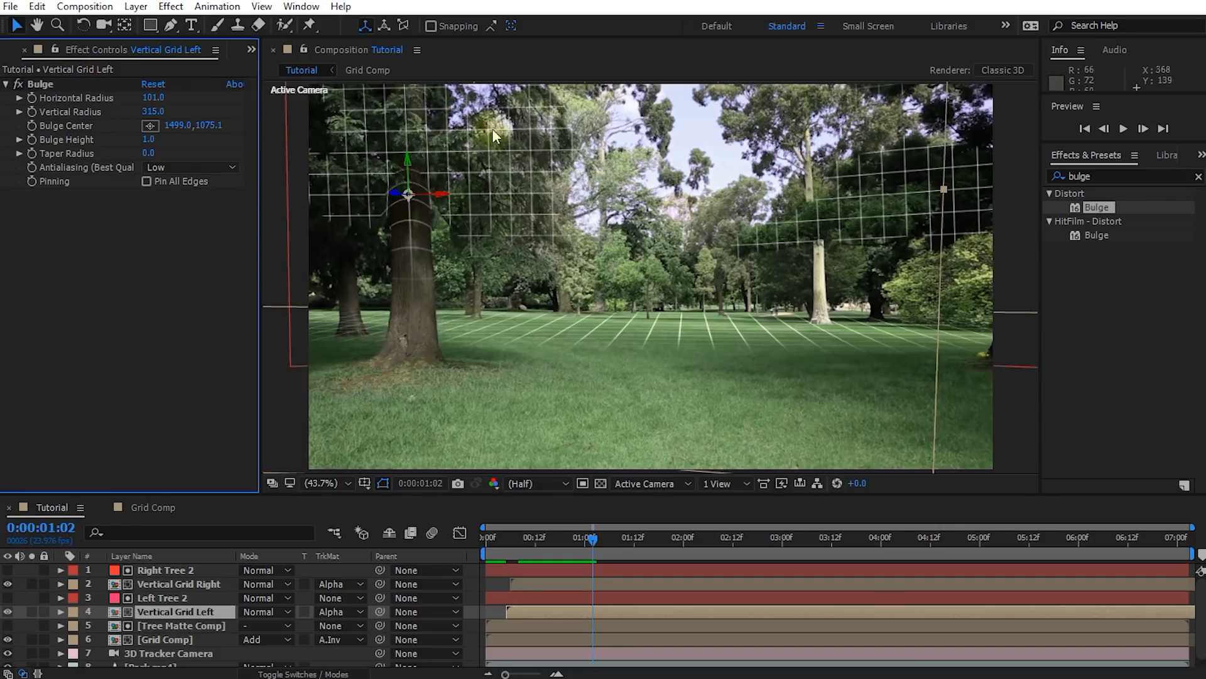
pyautogui.click(39, 84)
pyautogui.hotkey('ctrl', 'd')
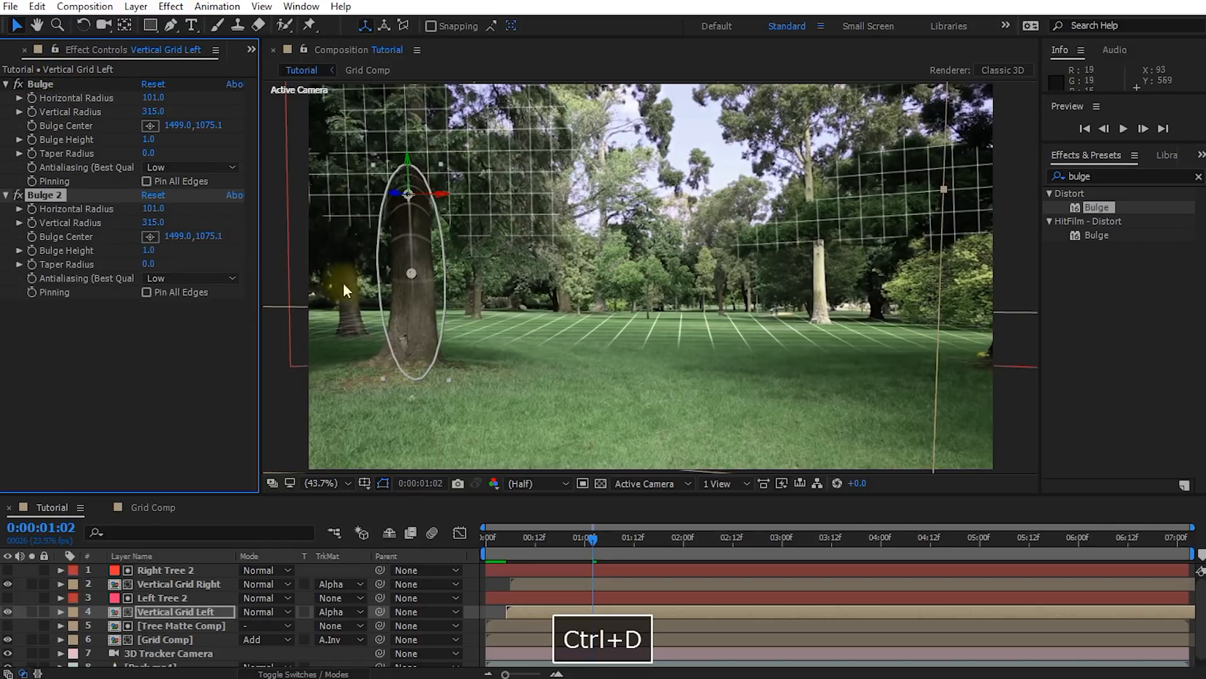
pyautogui.moveTo(408, 270); pyautogui.dragTo(504, 178)
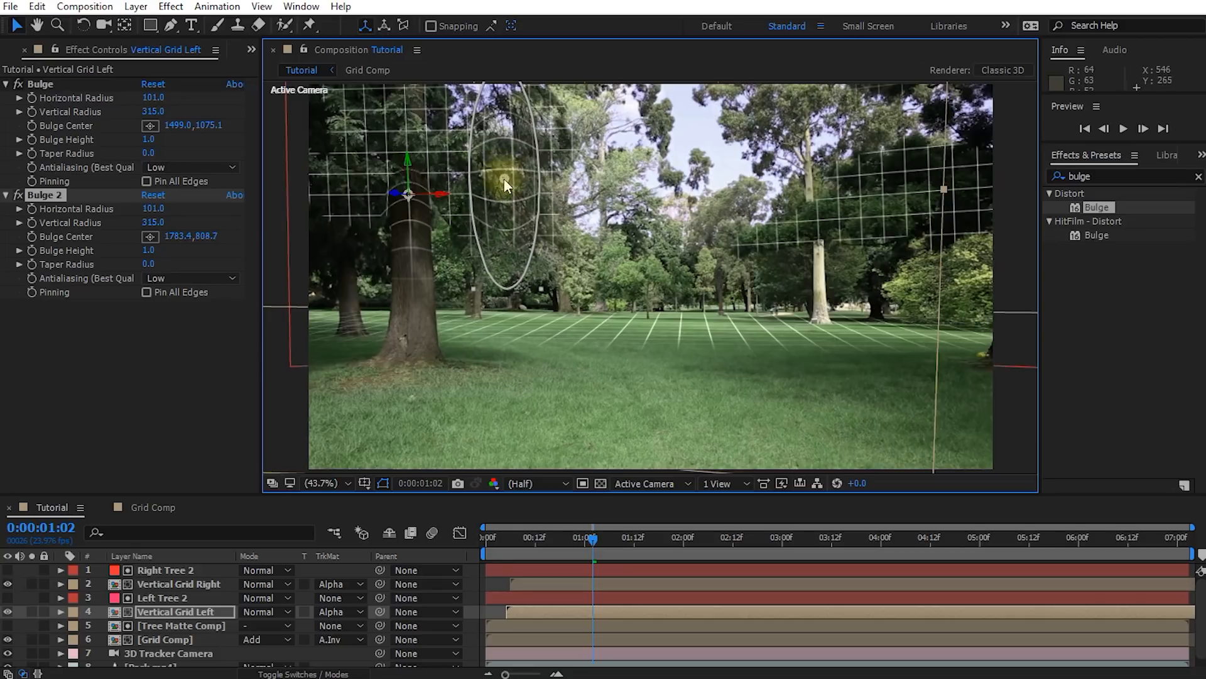
pyautogui.moveTo(155, 208); pyautogui.dragTo(308, 207)
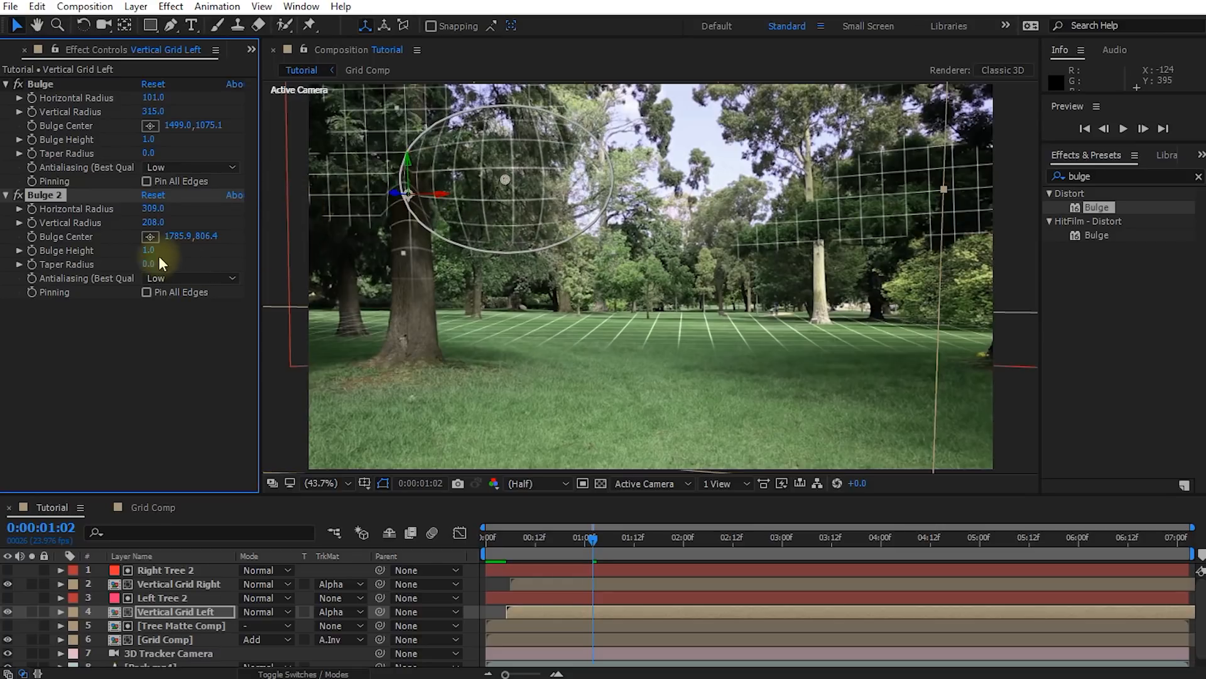
pyautogui.moveTo(152, 254); pyautogui.dragTo(118, 258)
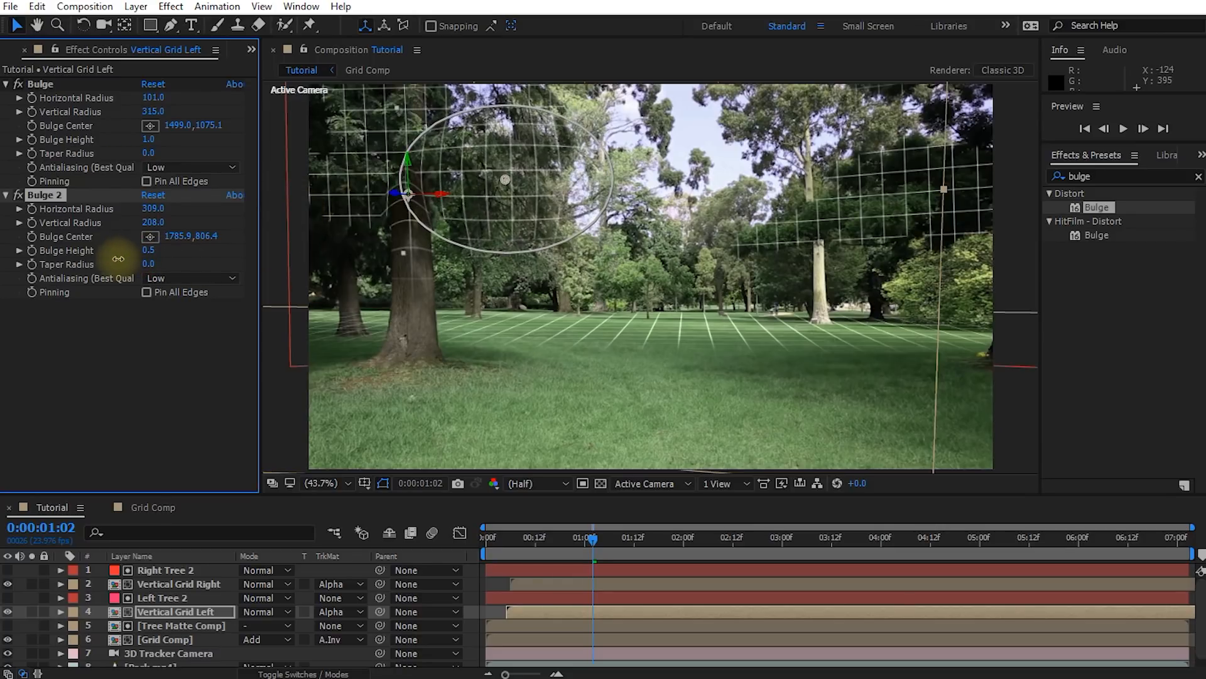
pyautogui.moveTo(505, 180); pyautogui.dragTo(502, 164)
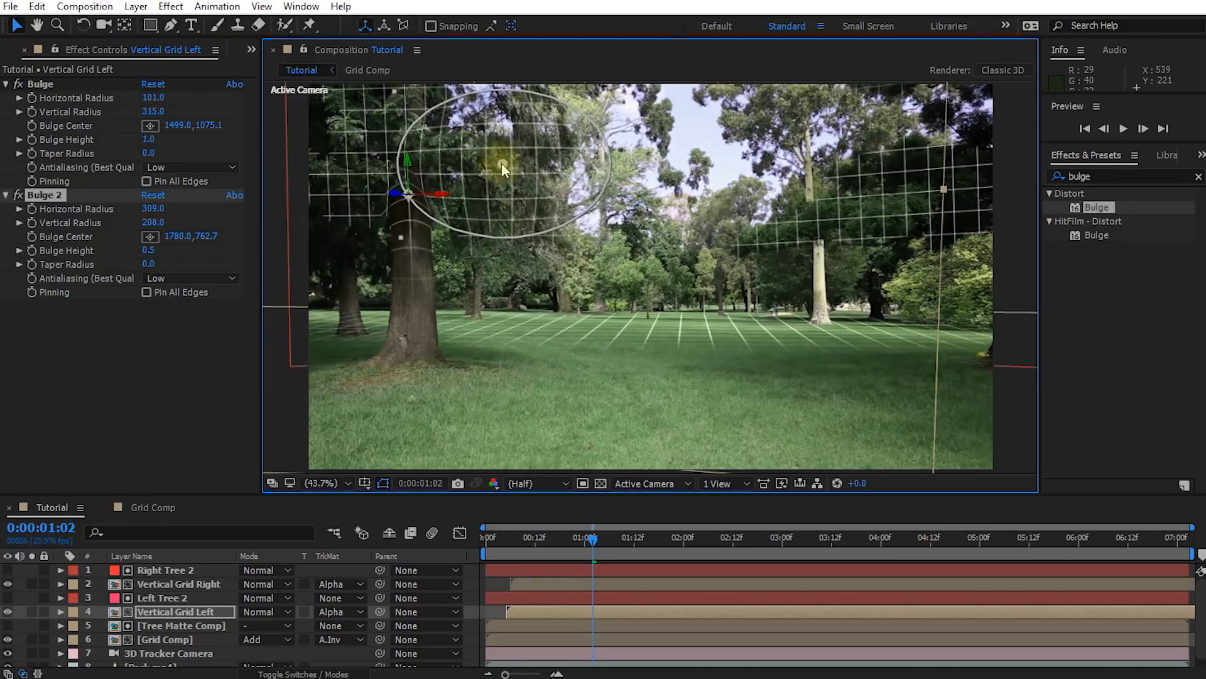
pyautogui.moveTo(174, 208)
pyautogui.mouseDown()
pyautogui.moveTo(220, 204)
pyautogui.moveTo(172, 220)
pyautogui.mouseUp()
pyautogui.moveTo(503, 167); pyautogui.dragTo(531, 168)
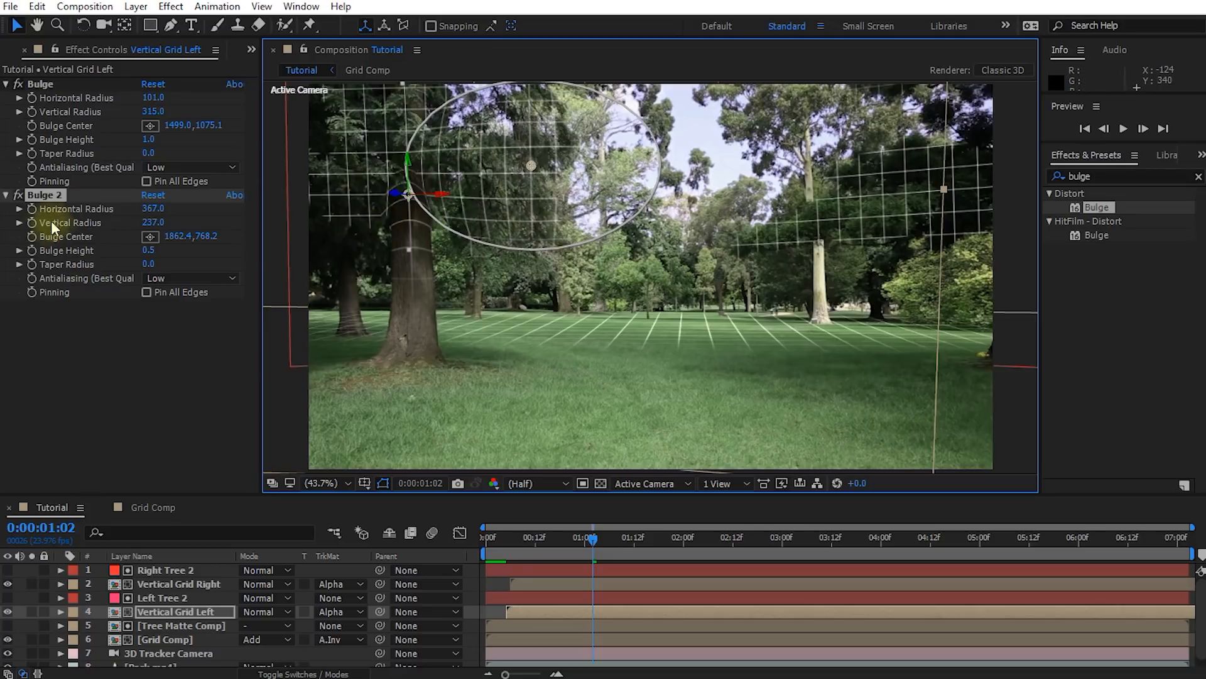
# Duplicate Bulge 2 over the left tree's upper-left foliage with radii 319 and 307, height 0.1 and center about 1298, 613
pyautogui.hotkey('ctrl', 'd')
pyautogui.moveTo(535, 166); pyautogui.dragTo(304, 143)
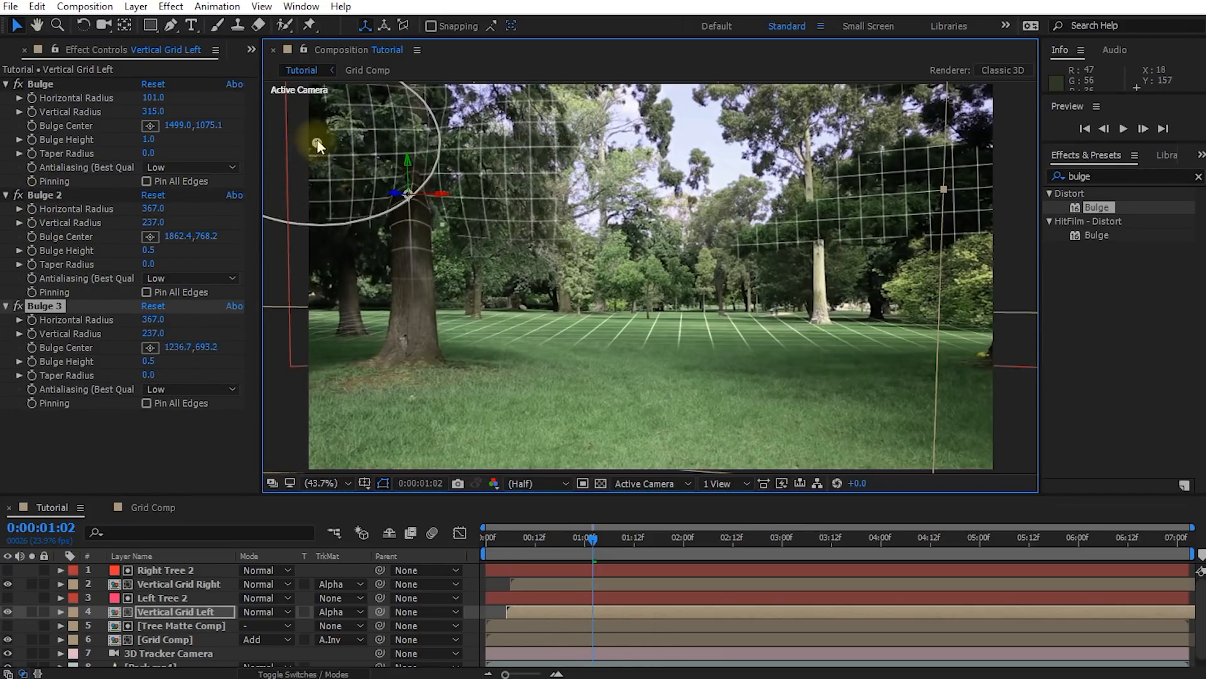
pyautogui.moveTo(151, 334); pyautogui.dragTo(91, 326)
pyautogui.moveTo(322, 154); pyautogui.dragTo(353, 105)
pyautogui.moveTo(151, 320); pyautogui.dragTo(192, 325)
pyautogui.moveTo(354, 106); pyautogui.dragTo(338, 114)
pyautogui.moveTo(149, 361); pyautogui.dragTo(119, 363)
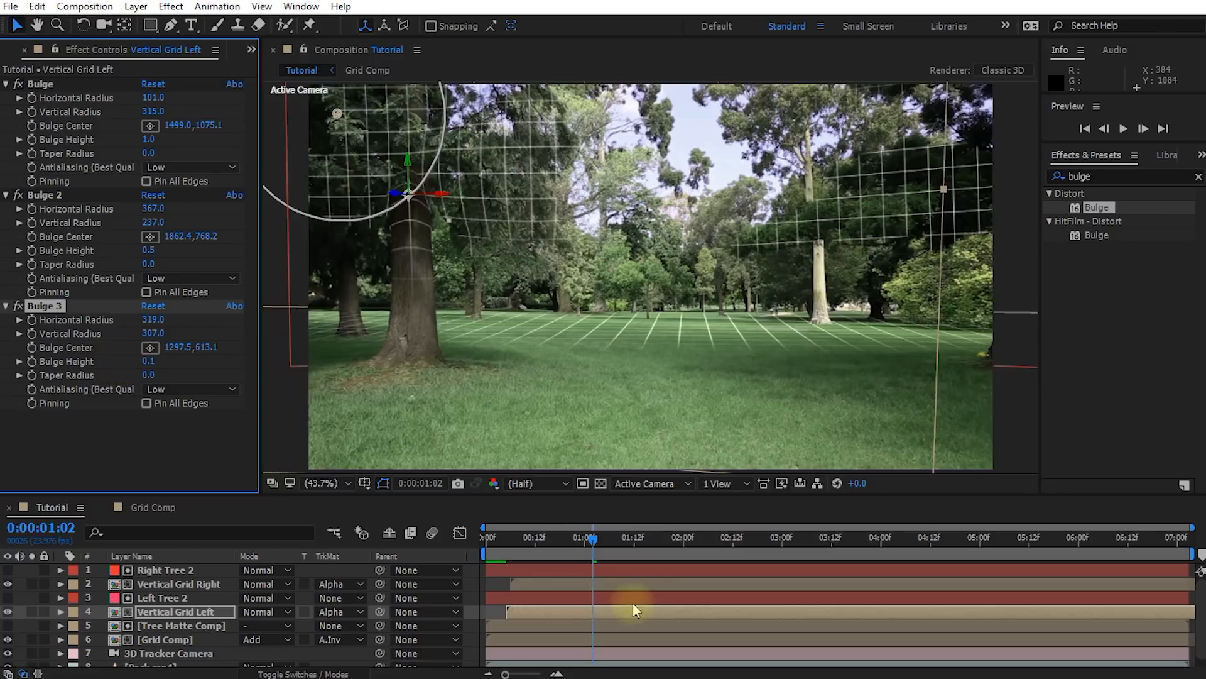
# Shift the Vertical Grid Right layer later in time until its grid covers the right tree at 0:00:02:03
pyautogui.moveTo(593, 547); pyautogui.dragTo(692, 563)
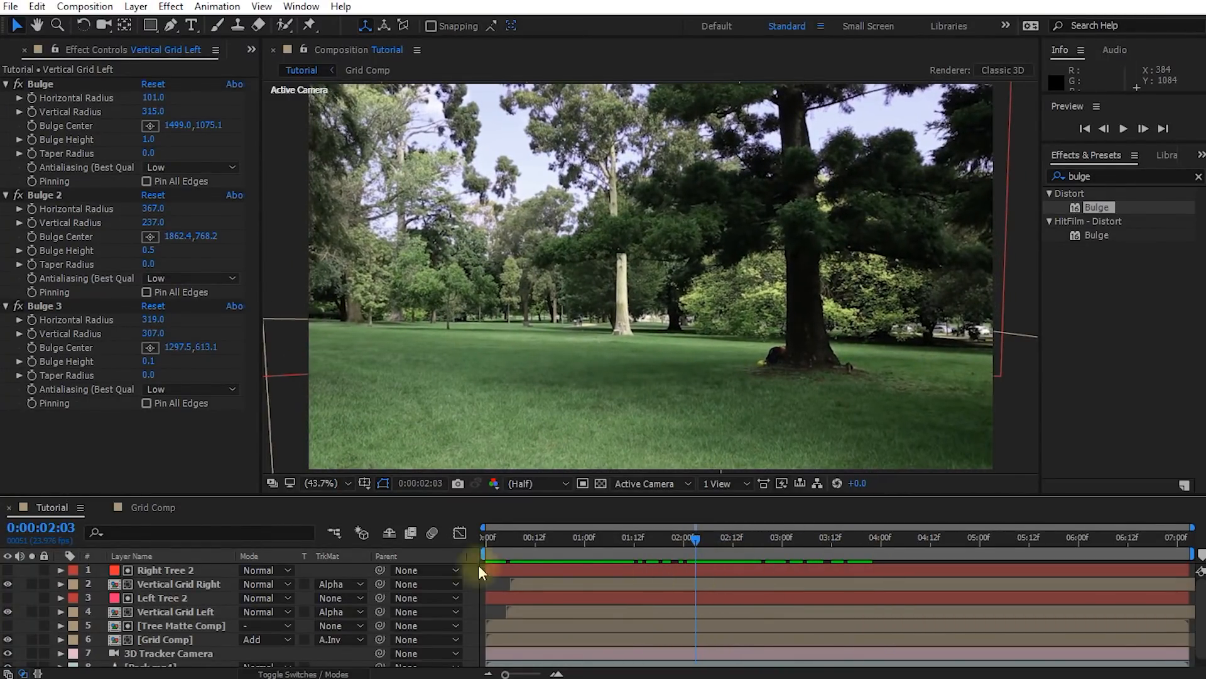
pyautogui.click(154, 582)
pyautogui.moveTo(598, 588); pyautogui.dragTo(701, 582)
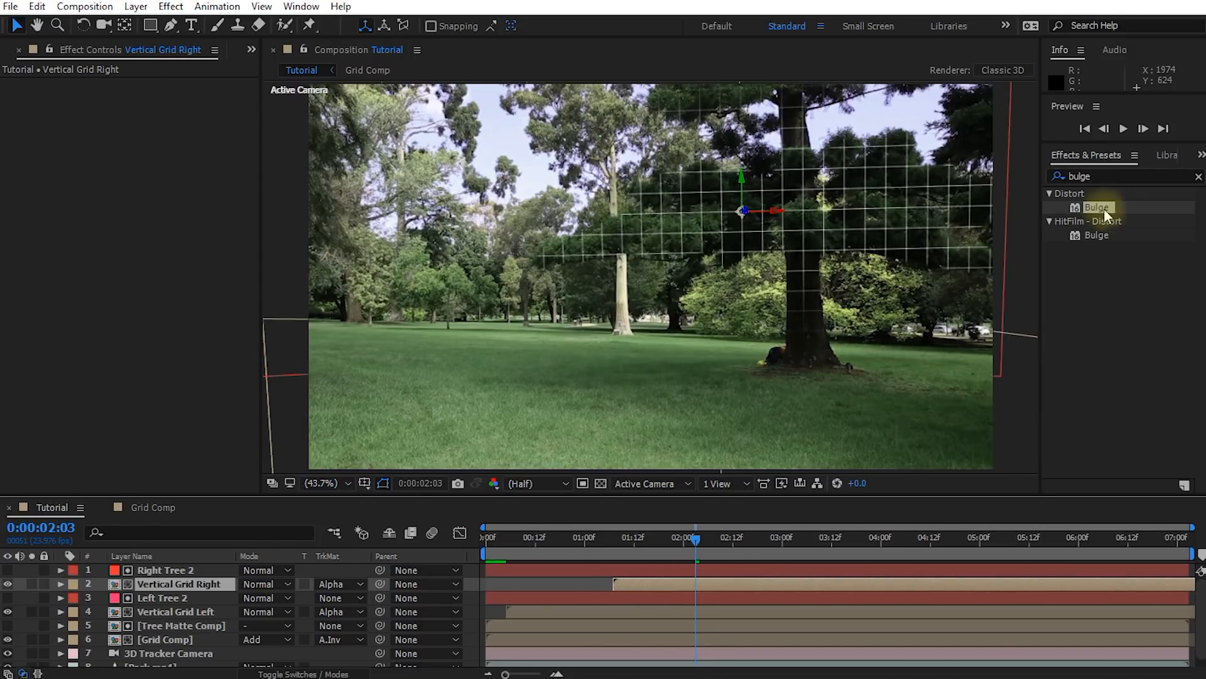
# Apply the Distort Bulge effect to Vertical Grid Right, fitted around the trunk with radii 72 and 231 and center about 1679, 1155
pyautogui.moveTo(1101, 210); pyautogui.dragTo(804, 286)
pyautogui.moveTo(156, 99); pyautogui.dragTo(308, 122)
# Duplicate the right grid's bulge twice, centering one near 1661, 510 and the other near 1239, 901 with radii 412 and 304, height 0.9
pyautogui.moveTo(803, 284); pyautogui.dragTo(666, 215)
pyautogui.hotkey('ctrl', 'd')
pyautogui.hotkey('ctrl', 'd')
pyautogui.moveTo(151, 322); pyautogui.dragTo(210, 330)
pyautogui.moveTo(665, 219); pyautogui.dragTo(654, 235)
pyautogui.moveTo(152, 360); pyautogui.dragTo(144, 361)
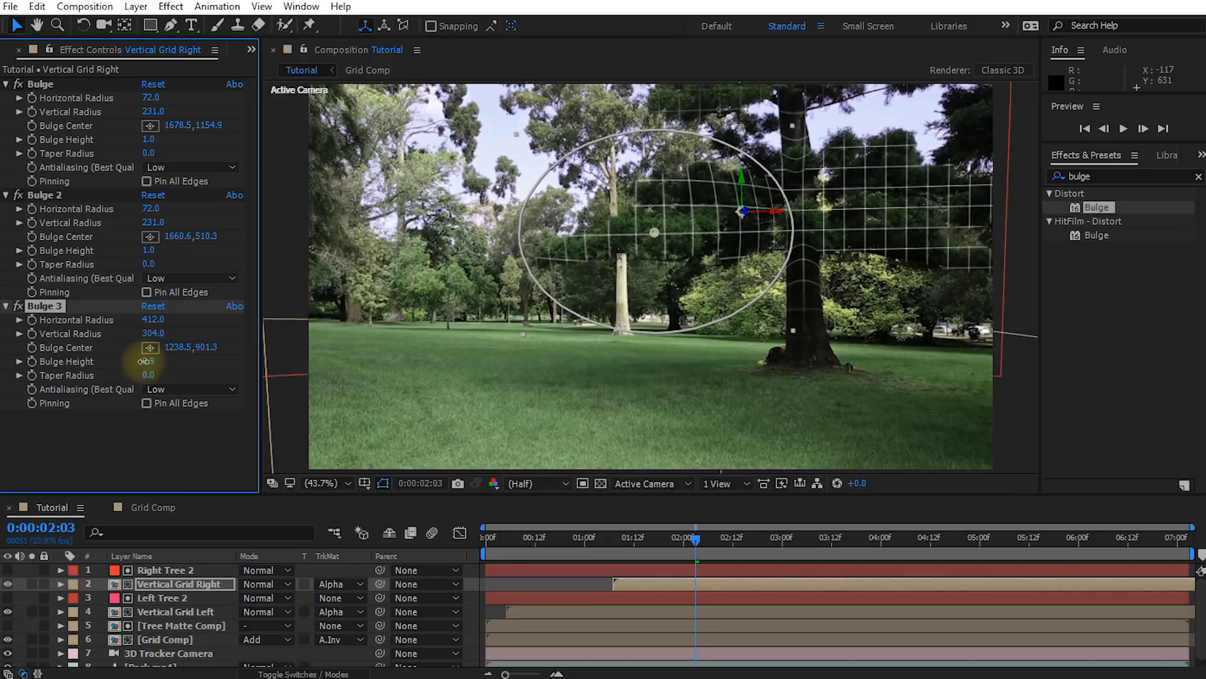
# Duplicate Bulge 3 over the foliage right of the right tree's trunk, centered near 2079, 806 with height 0.7
pyautogui.hotkey('ctrl', 'd')
pyautogui.moveTo(654, 231); pyautogui.dragTo(930, 188)
pyautogui.moveTo(144, 443)
pyautogui.mouseDown()
pyautogui.moveTo(67, 461)
pyautogui.moveTo(152, 457)
pyautogui.mouseUp()
# Duplicate Bulge 4 and center the copy near 1488, 250 above the right tree
pyautogui.hotkey('ctrl', 'd')
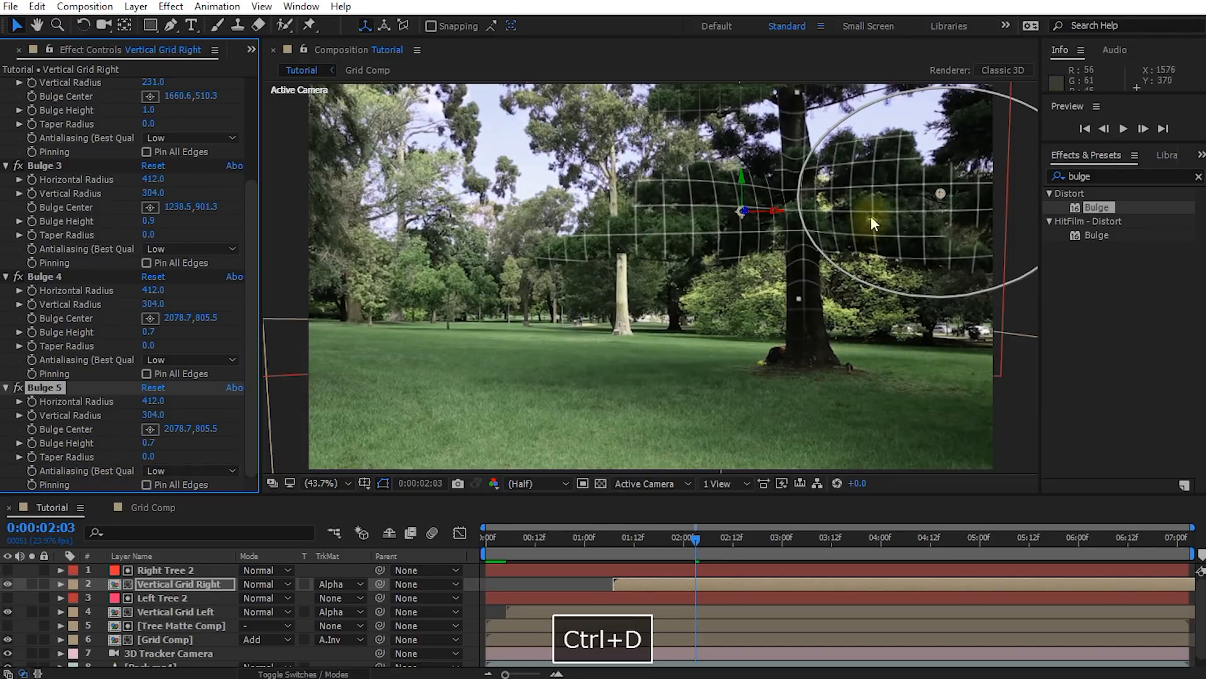
pyautogui.moveTo(939, 194); pyautogui.dragTo(736, 9)
pyautogui.hotkey('ctrl', 'z')
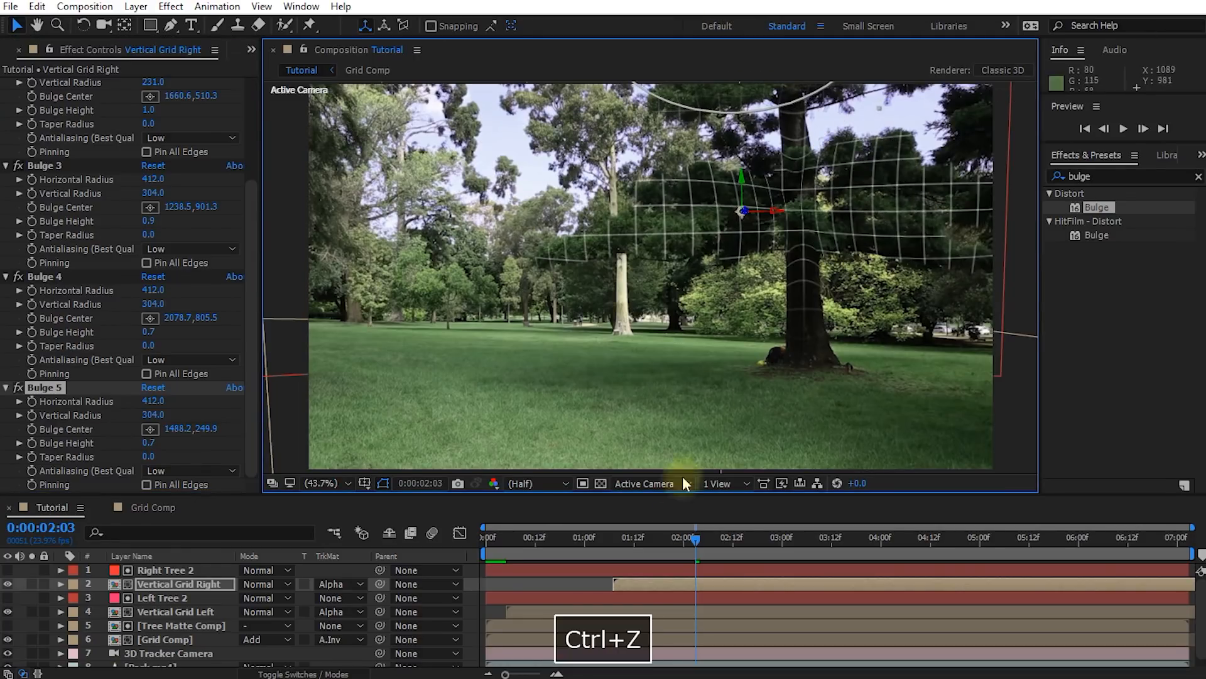
# Shift the Vertical Grid Right layer earlier again to start at about 0:00:00:06
pyautogui.moveTo(691, 541); pyautogui.dragTo(506, 569)
pyautogui.moveTo(637, 585); pyautogui.dragTo(609, 586)
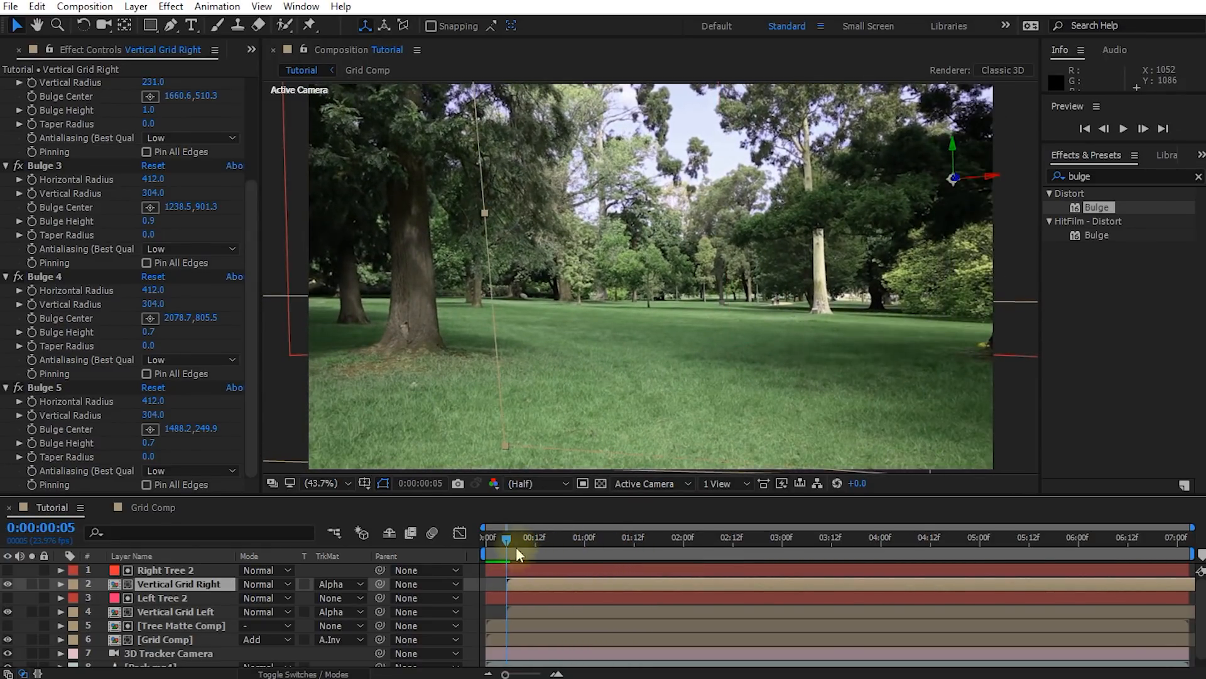
pyautogui.moveTo(518, 585); pyautogui.dragTo(520, 585)
# Preview the composition from the start and check the bulged grids on both trees between 0:00:00:16 and 0:00:00:22
pyautogui.moveTo(508, 538); pyautogui.dragTo(757, 570)
pyautogui.moveTo(757, 527); pyautogui.dragTo(478, 579)
pyautogui.hotkey('alt', '/')
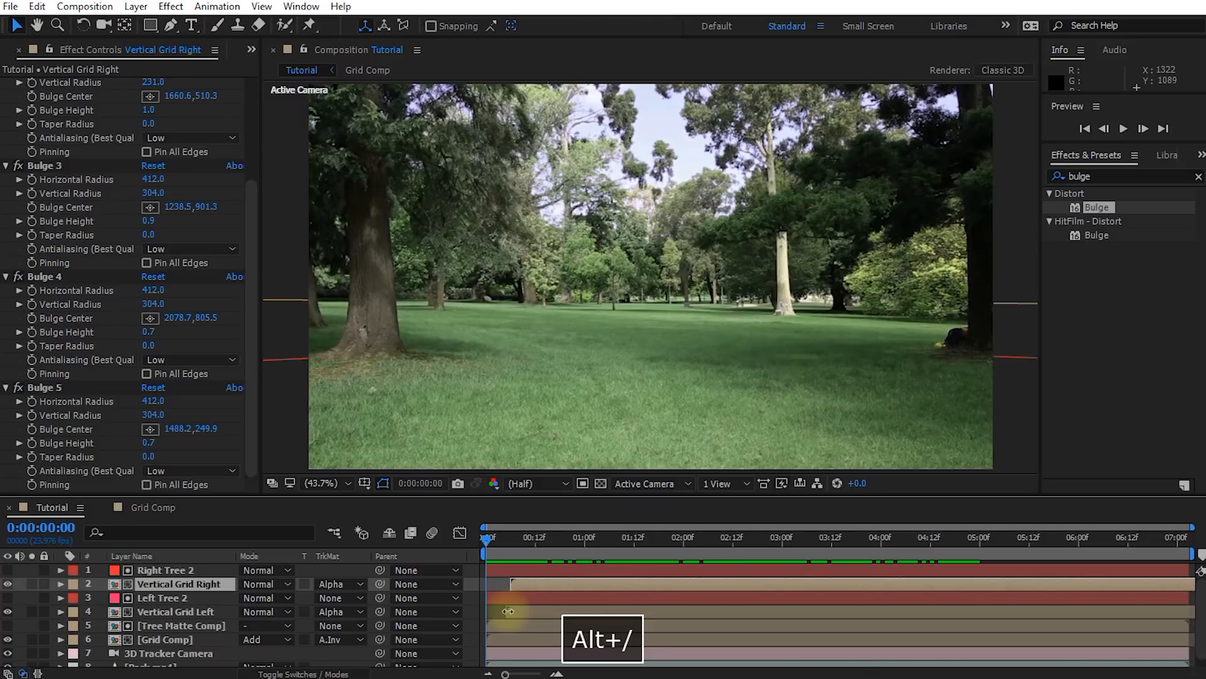
pyautogui.press('space')
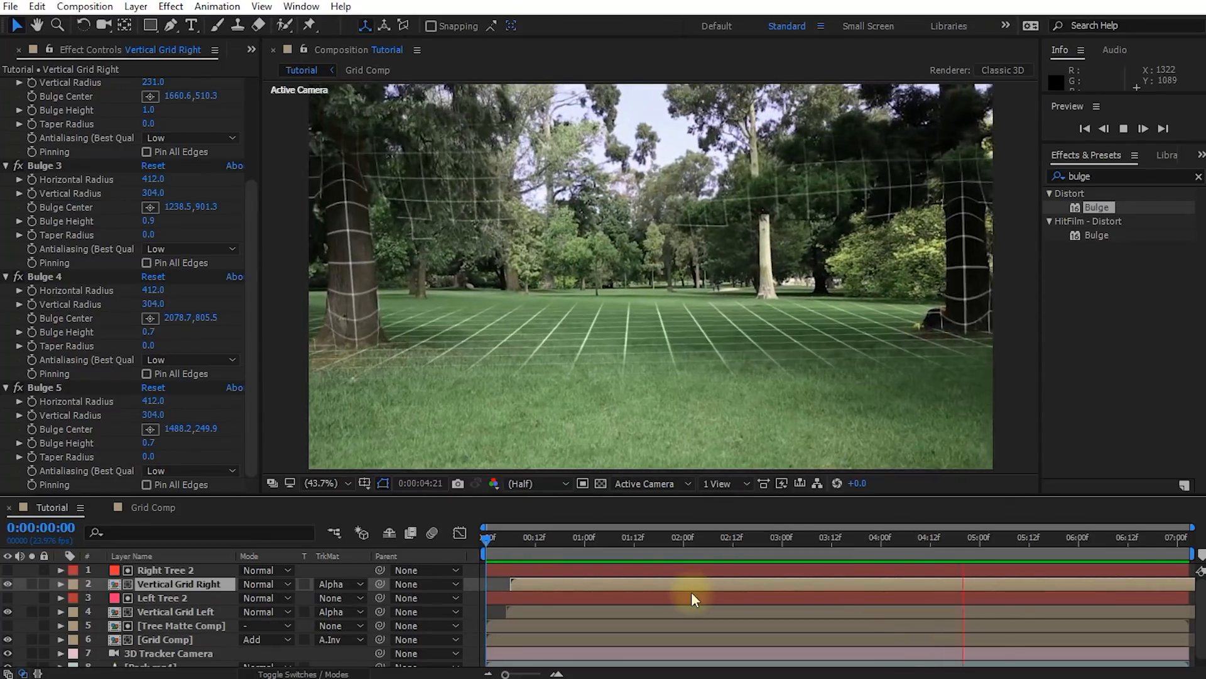
pyautogui.press('space')
pyautogui.click(527, 541)
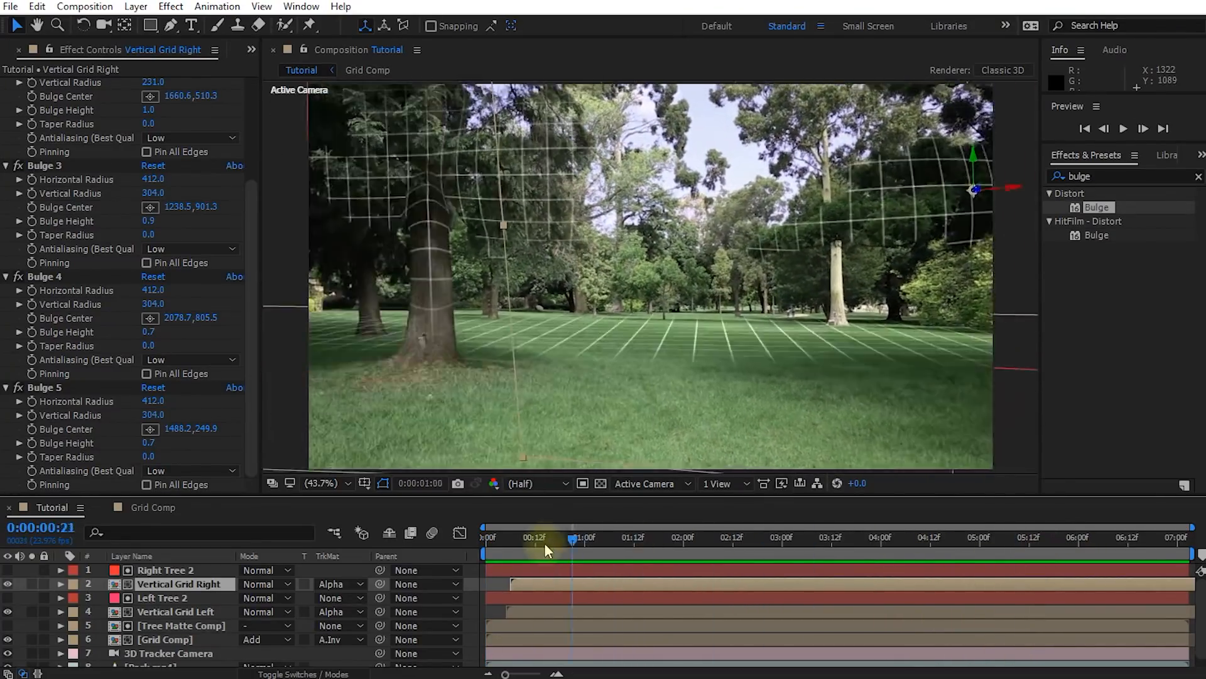
pyautogui.moveTo(537, 552)
pyautogui.mouseDown()
pyautogui.moveTo(613, 556)
pyautogui.moveTo(537, 558)
pyautogui.moveTo(548, 559)
pyautogui.mouseUp()
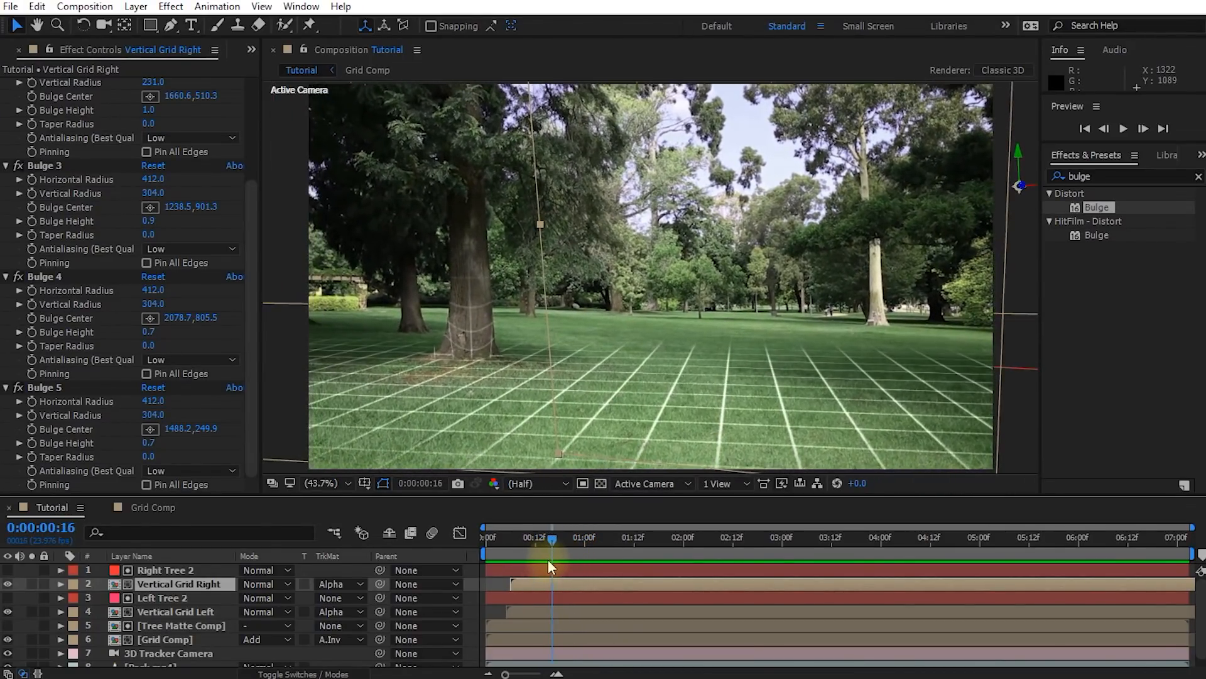
pyautogui.moveTo(581, 537)
pyautogui.mouseDown()
pyautogui.moveTo(559, 540)
pyautogui.moveTo(610, 541)
pyautogui.moveTo(575, 547)
pyautogui.mouseUp()
# Rename the Grid Comp layer as Ground Grid
pyautogui.click(156, 639)
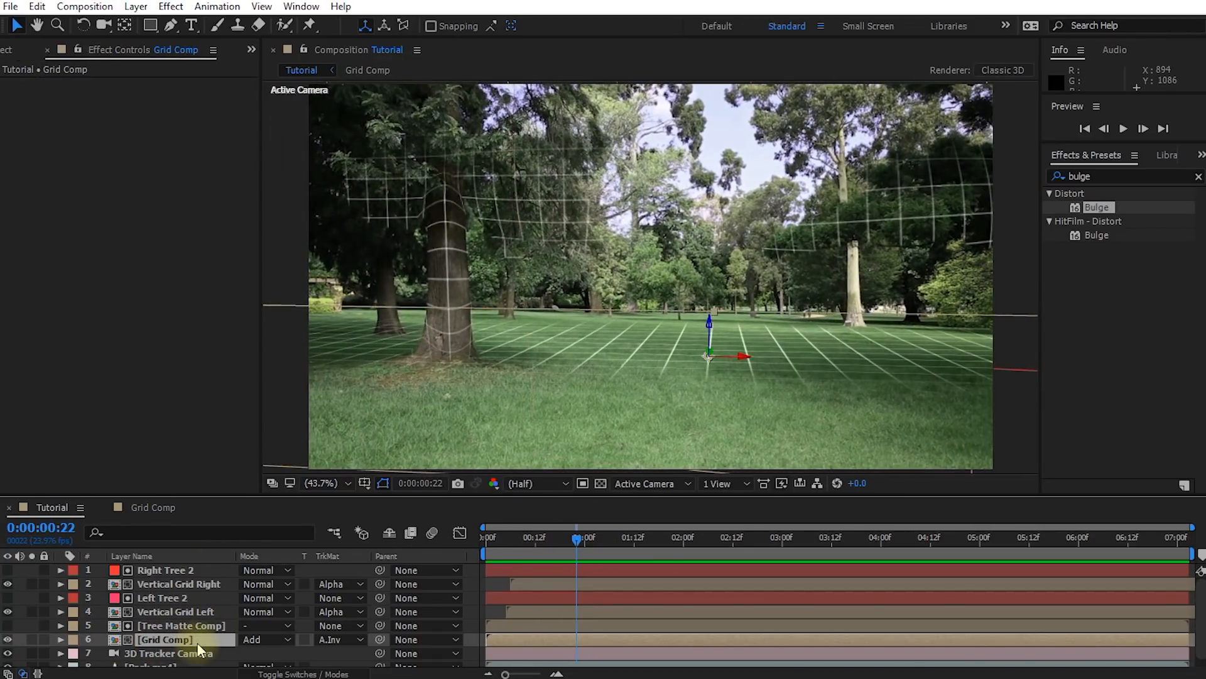
pyautogui.press('Return')
pyautogui.write('Ground Grid')
pyautogui.press('Return')
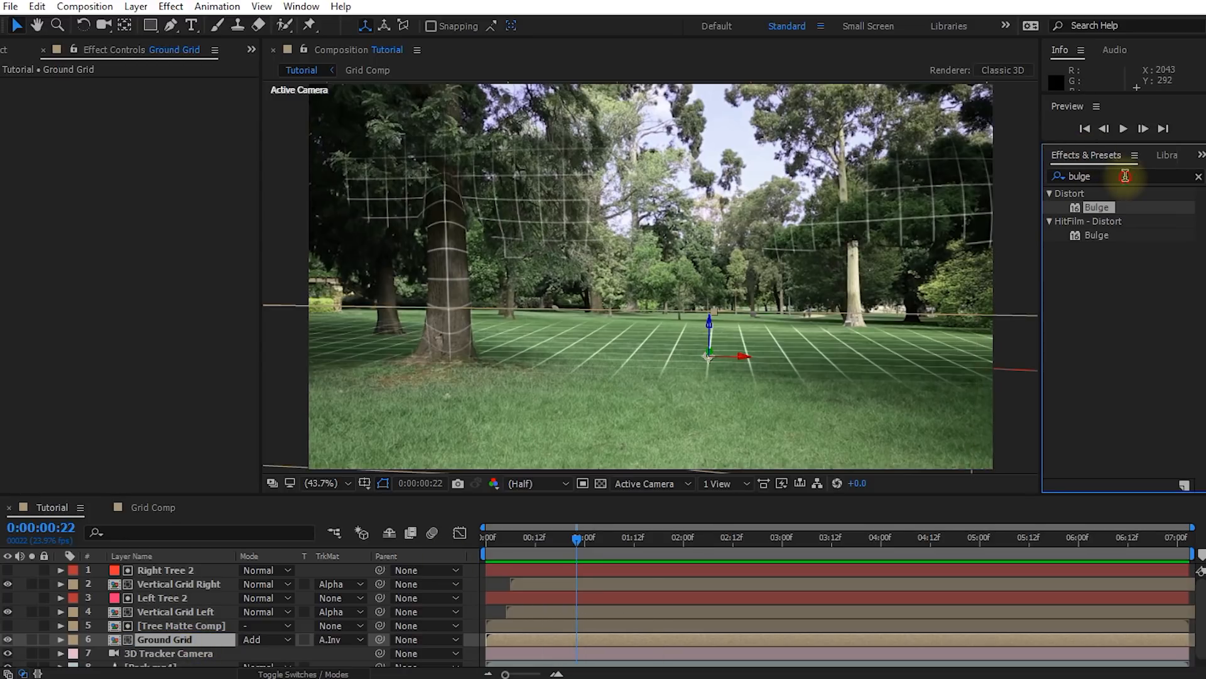
# Find the VC Color Vibrance effect and apply it to Ground Grid
pyautogui.moveTo(1124, 176); pyautogui.dragTo(1046, 206)
pyautogui.write('vc')
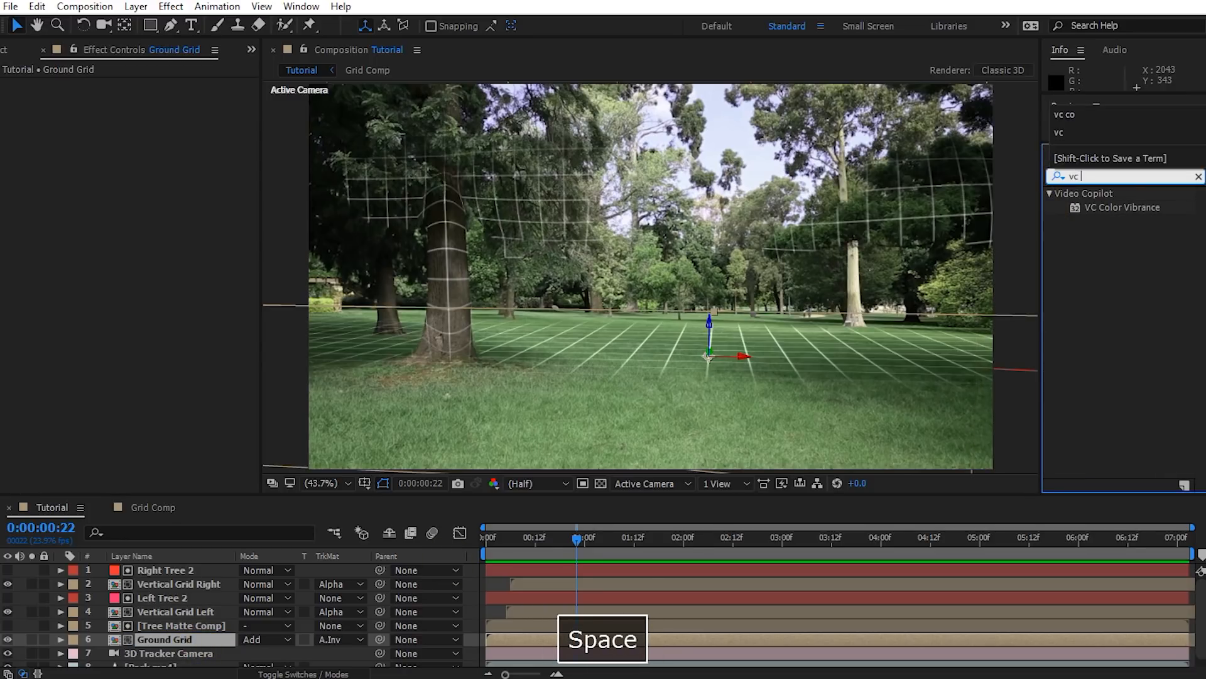
pyautogui.click(1107, 209)
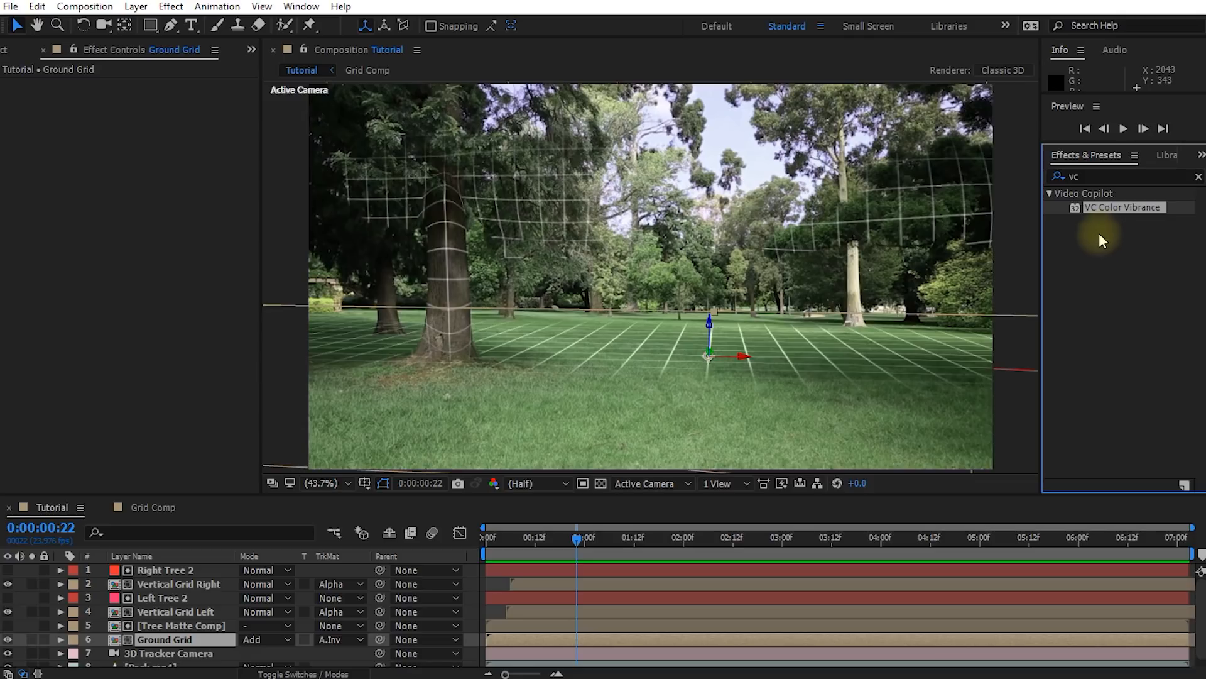
pyautogui.moveTo(1109, 208); pyautogui.dragTo(161, 210)
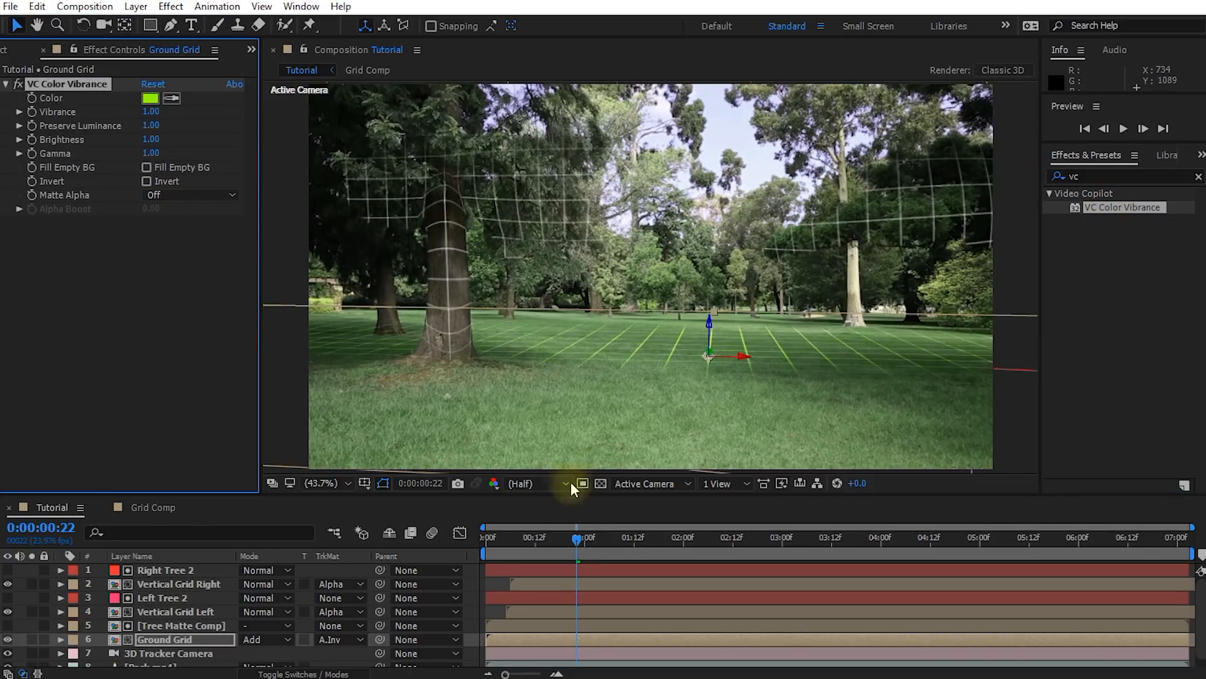
# At 0:00:00:17, set Ground Grid's VC Color Vibrance color to cyan-blue 00D8FF
pyautogui.moveTo(582, 541); pyautogui.dragTo(553, 551)
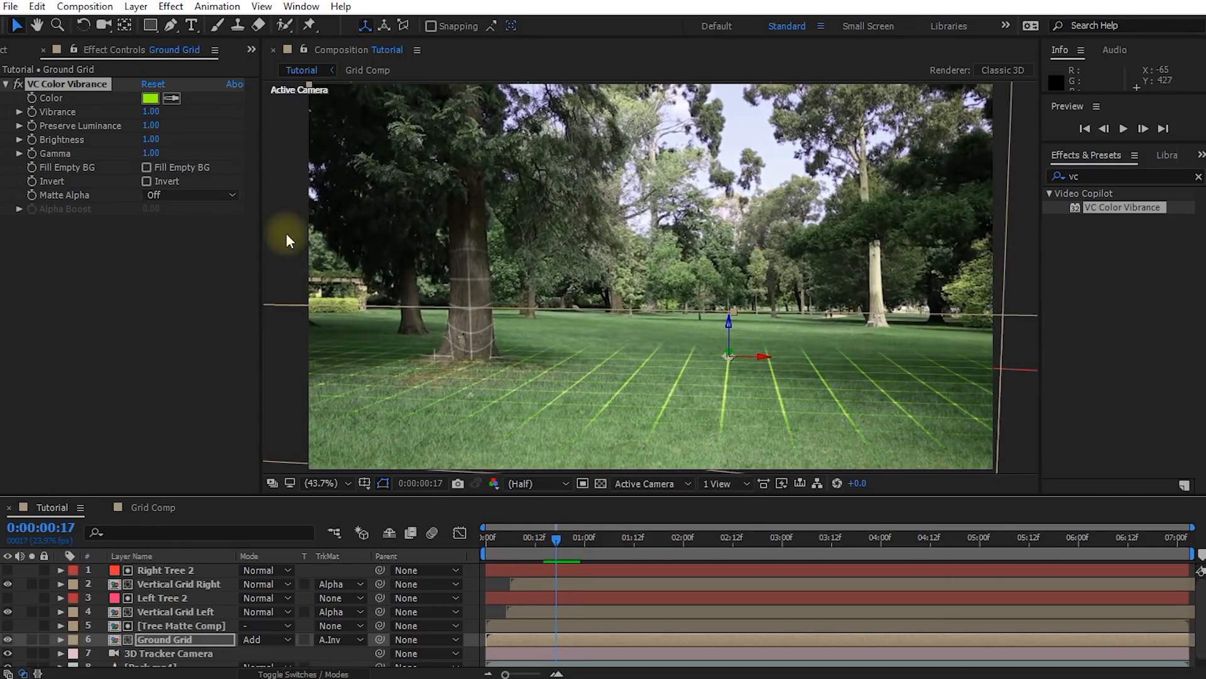
pyautogui.moveTo(865, 312); pyautogui.dragTo(1012, 56)
pyautogui.moveTo(1053, 245); pyautogui.dragTo(1058, 182)
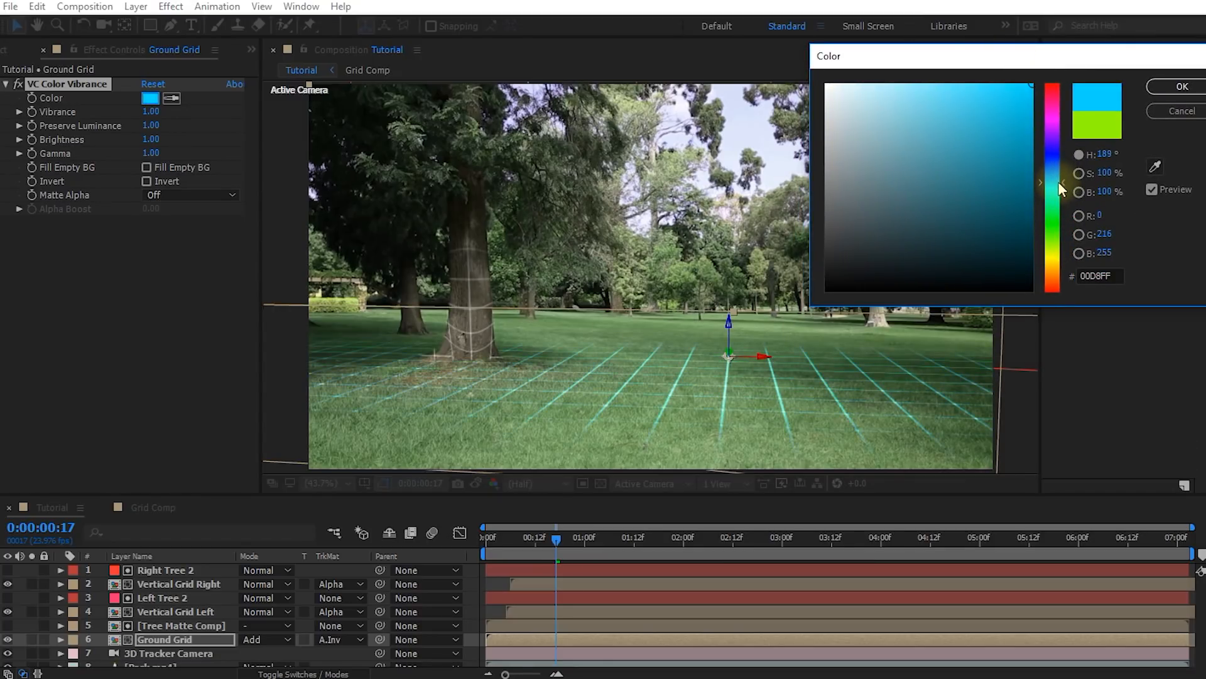
pyautogui.click(1178, 88)
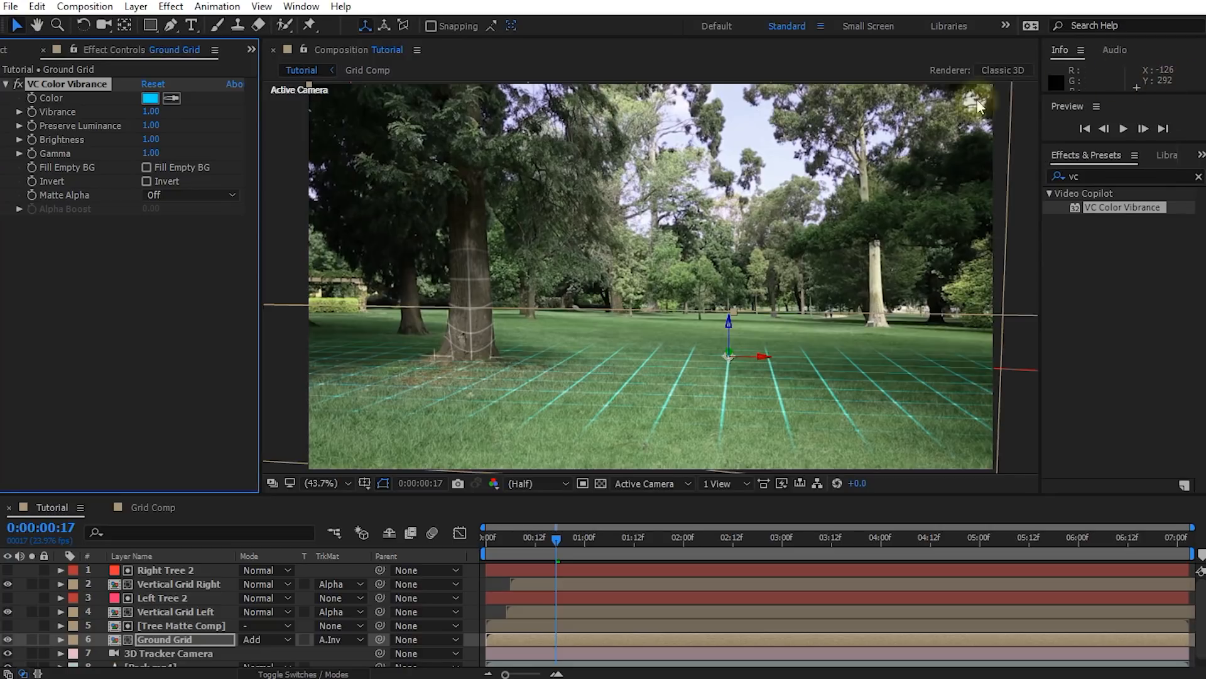
# Find the Stylize Glow effect, apply it to Ground Grid, and check the glow around 0:00:00:17
pyautogui.click(1062, 176)
pyautogui.write('glow')
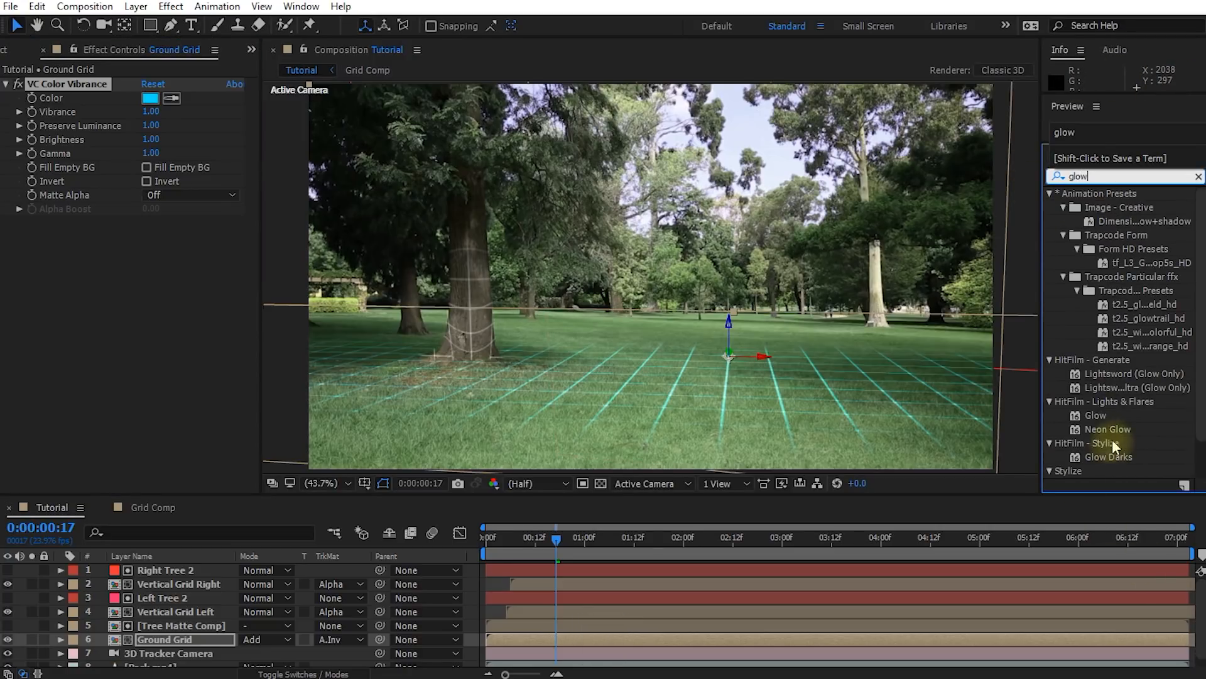
pyautogui.scroll(-1, 1087, 427)
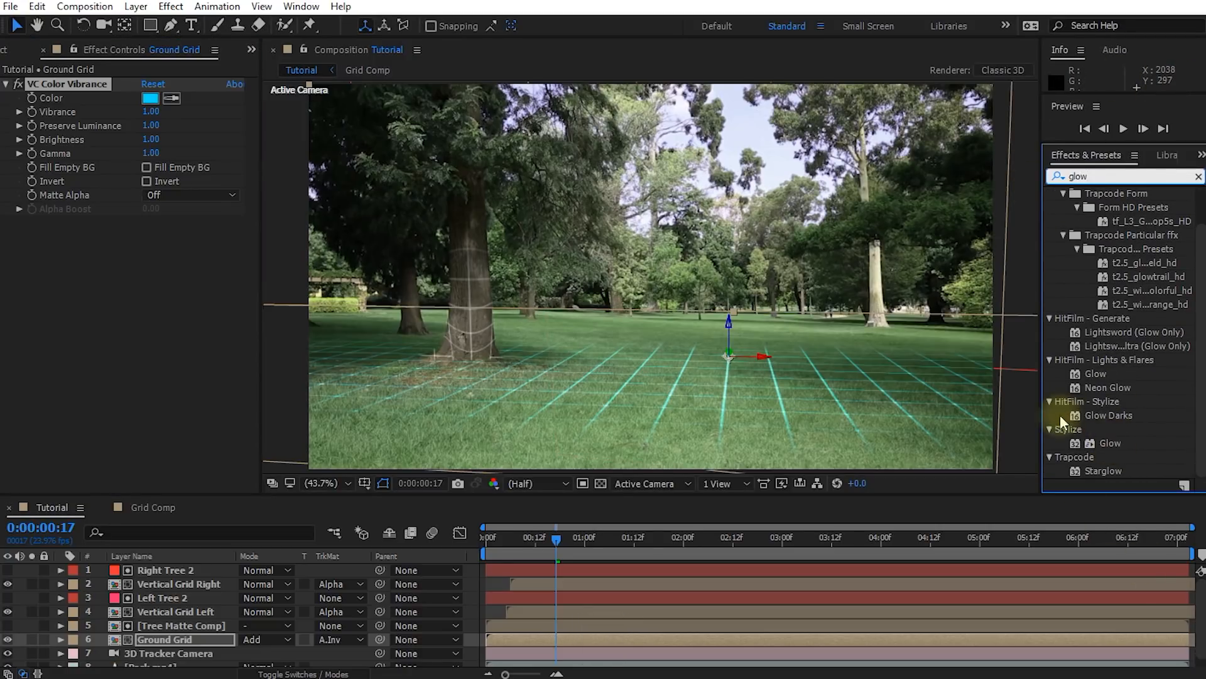
pyautogui.click(1066, 430)
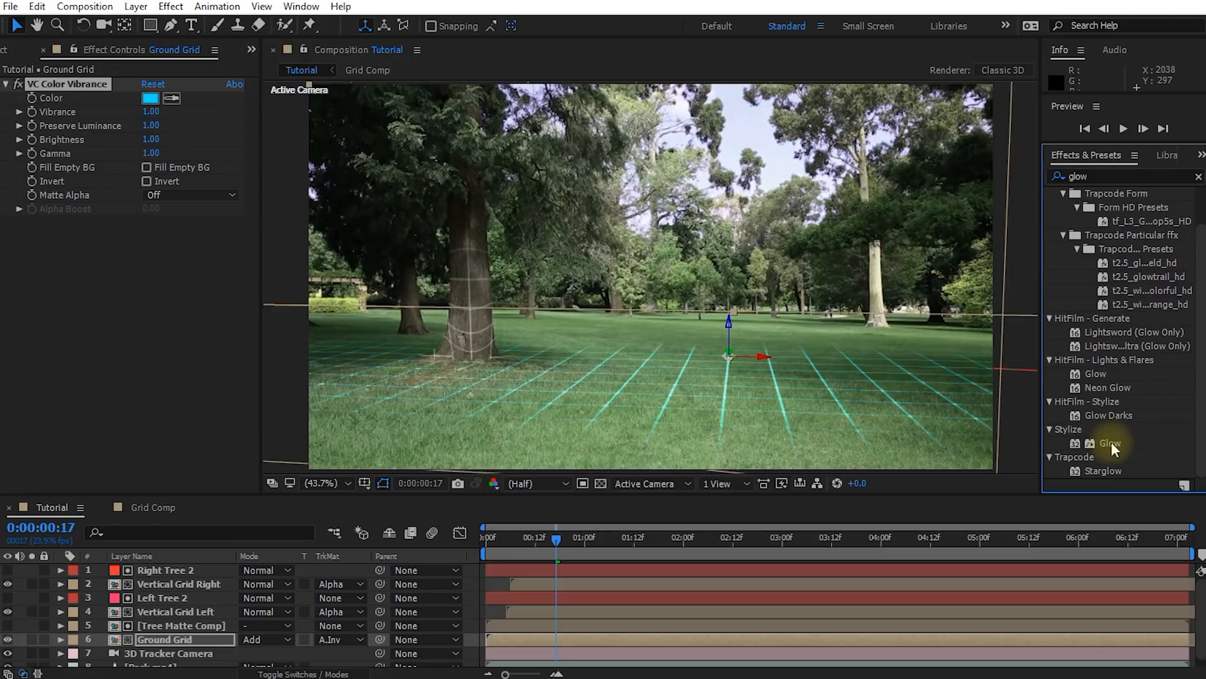
pyautogui.doubleClick(1110, 443)
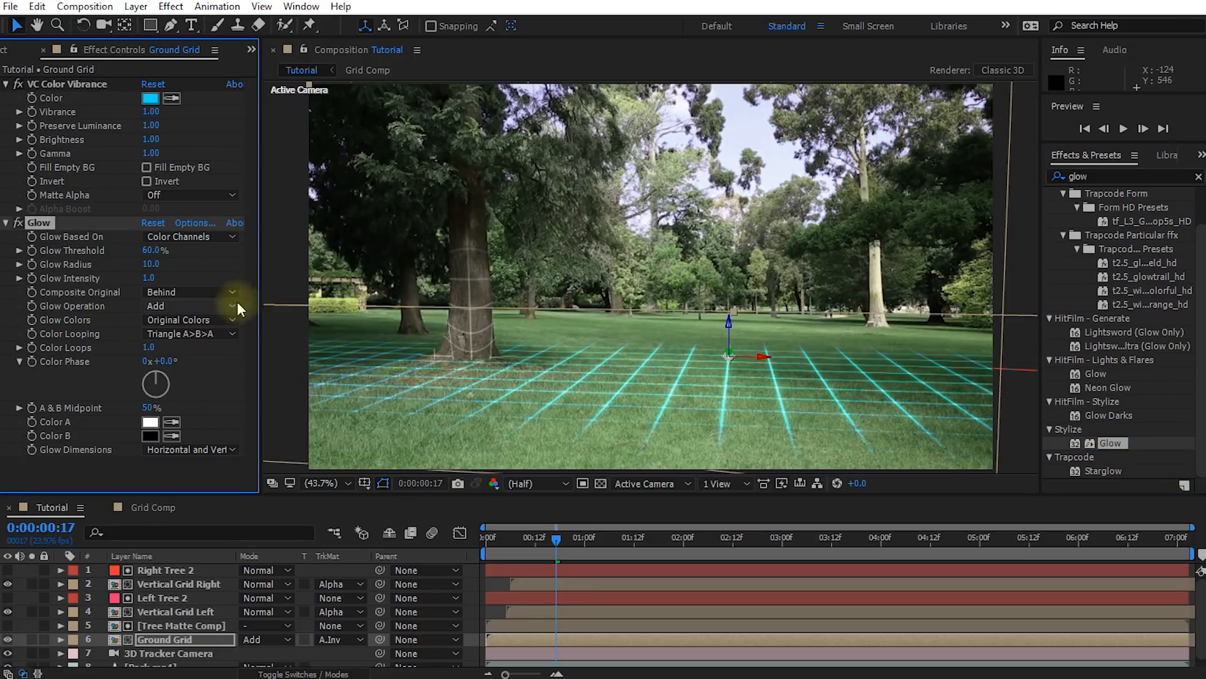
pyautogui.moveTo(557, 535)
pyautogui.mouseDown()
pyautogui.moveTo(530, 538)
pyautogui.moveTo(603, 545)
pyautogui.moveTo(556, 557)
pyautogui.mouseUp()
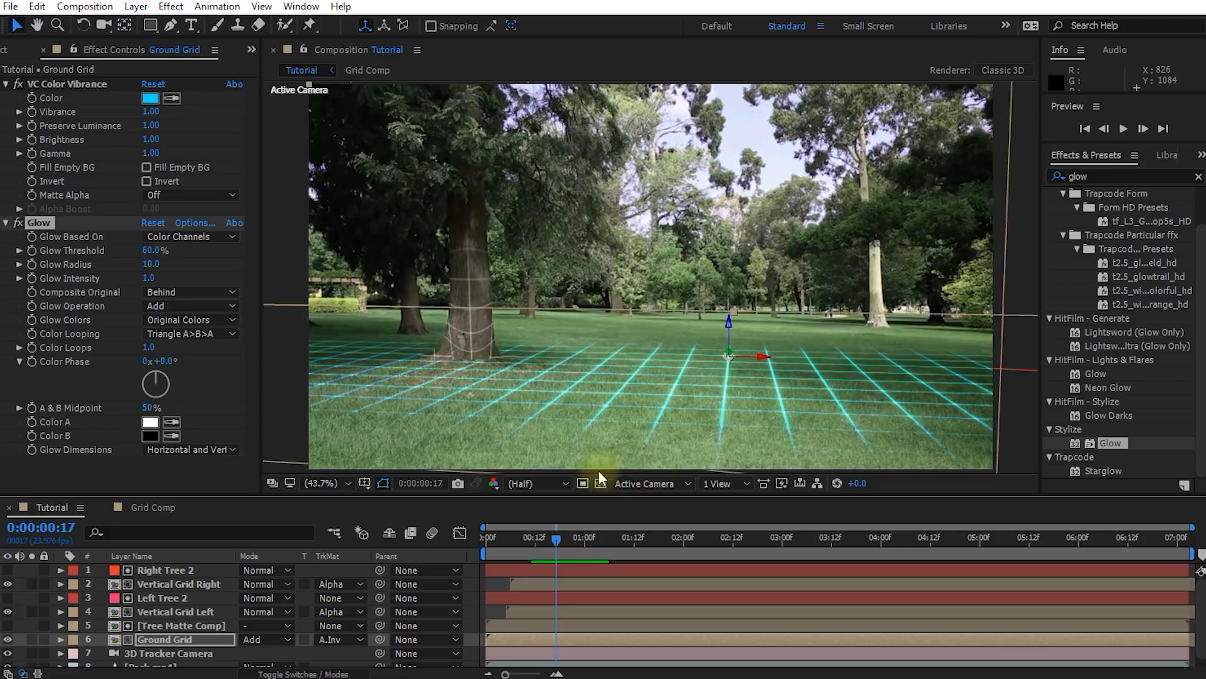
# Copy the VC Color Vibrance and Glow effects from Ground Grid onto the Vertical Grid Left layer
pyautogui.click(68, 87)
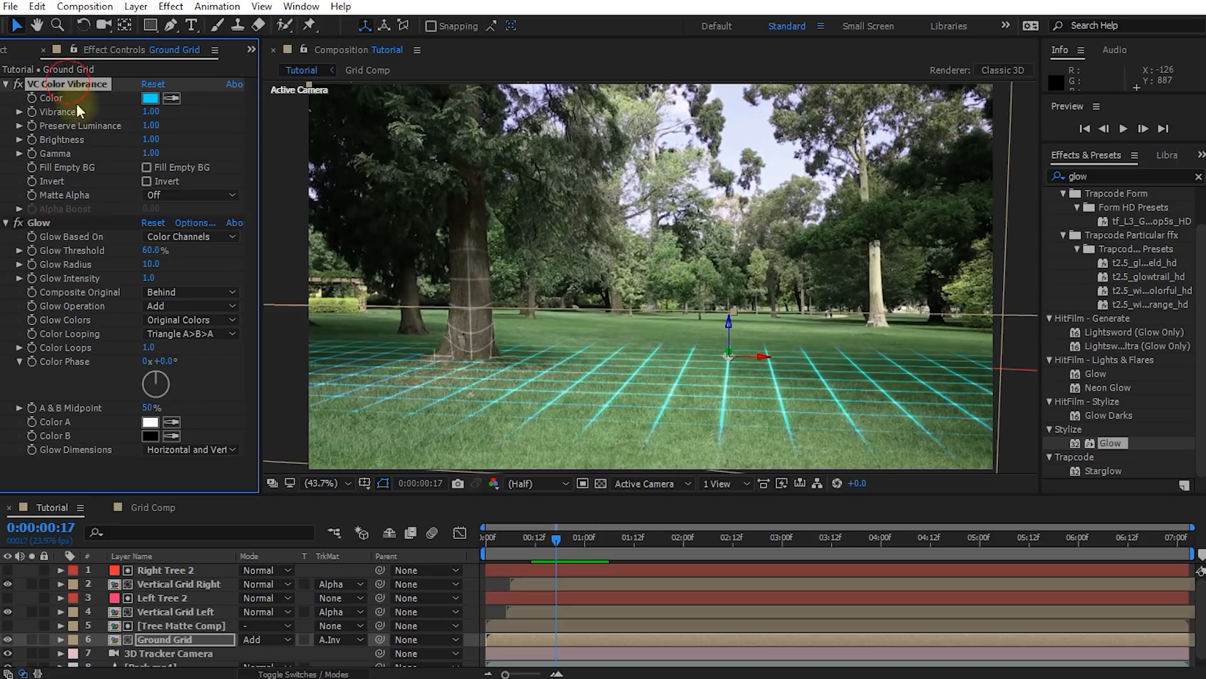
pyautogui.keyDown('ctrl'); pyautogui.click(43, 222); pyautogui.keyUp('ctrl')
pyautogui.hotkey('ctrl', 'c')
pyautogui.click(154, 612)
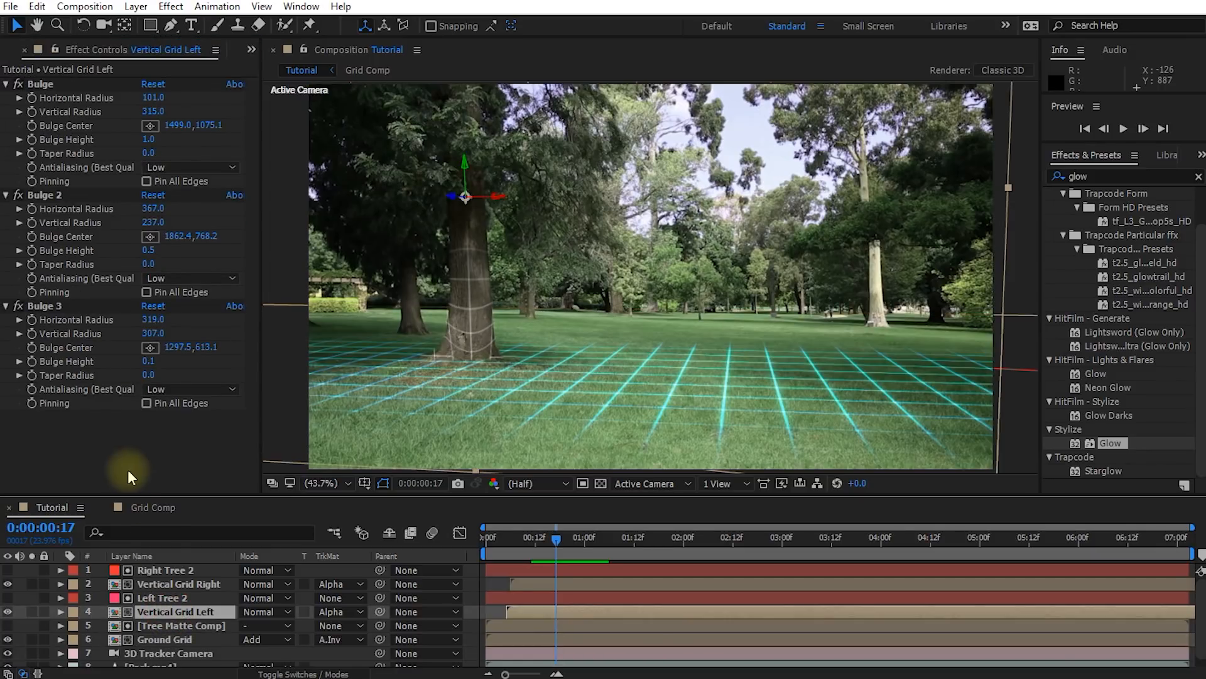
pyautogui.click(116, 455)
pyautogui.hotkey('ctrl', 'v')
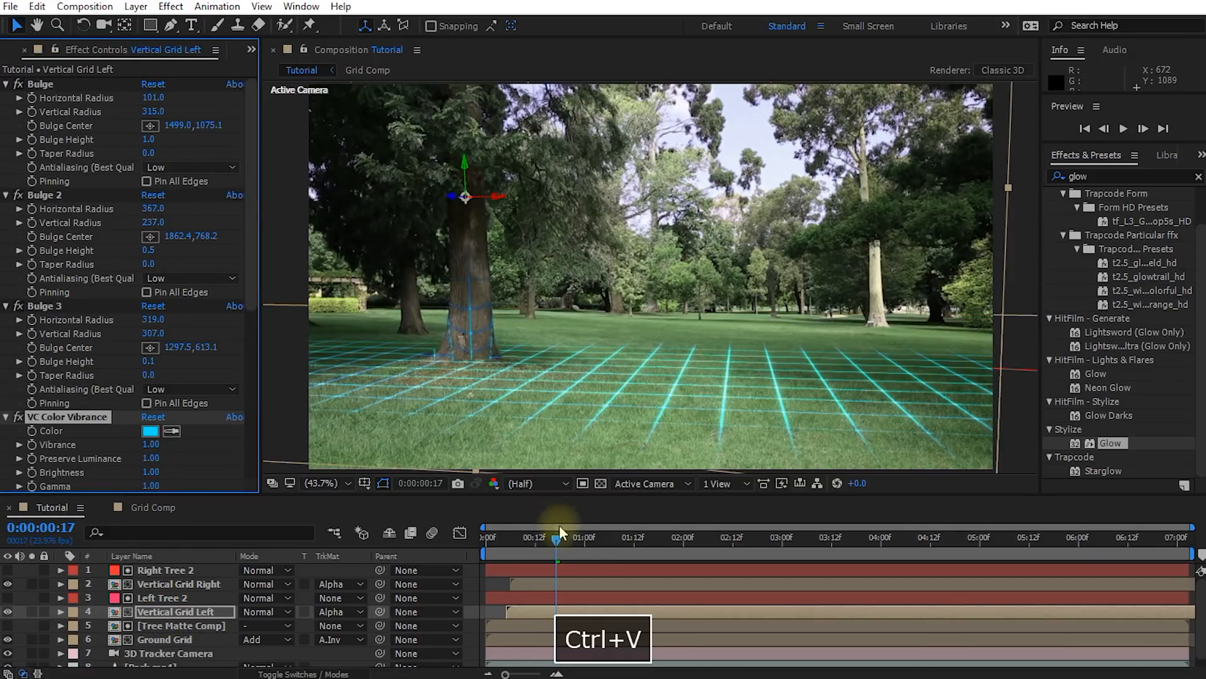
# Set Vertical Grid Left's blending mode to Add at 0:00:00:22 and check the tree grid up to 0:00:01:04
pyautogui.moveTo(553, 541)
pyautogui.mouseDown()
pyautogui.moveTo(541, 542)
pyautogui.moveTo(577, 541)
pyautogui.mouseUp()
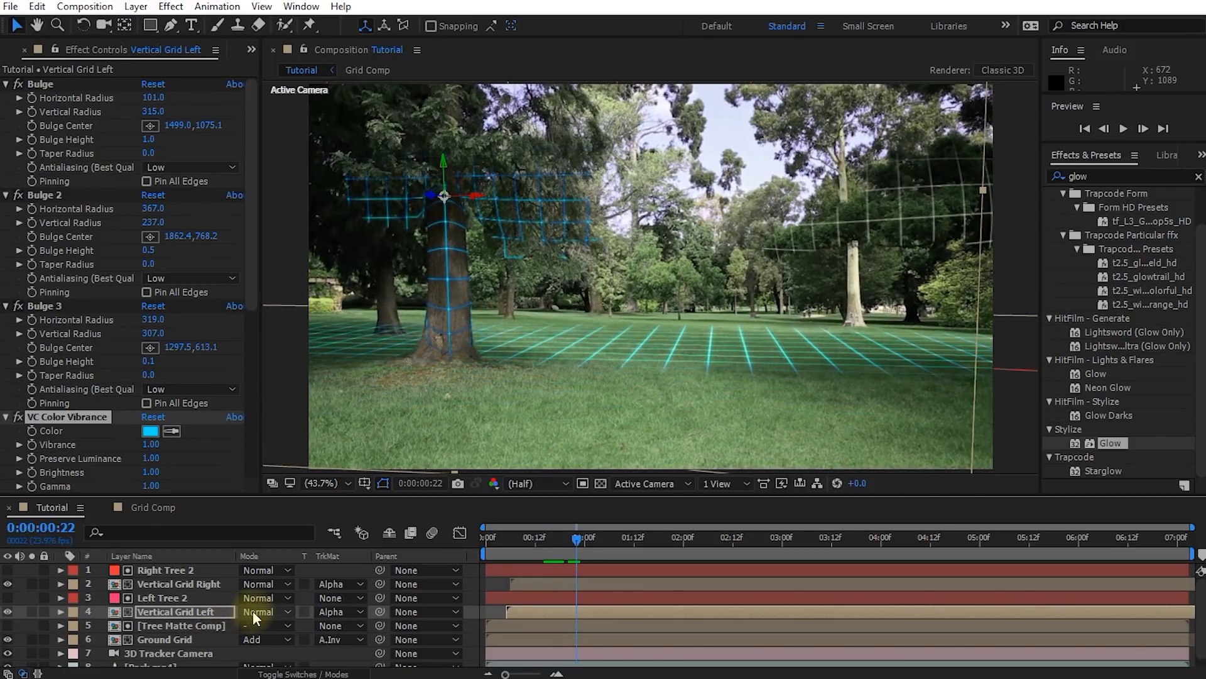
pyautogui.click(252, 610)
pyautogui.click(318, 218)
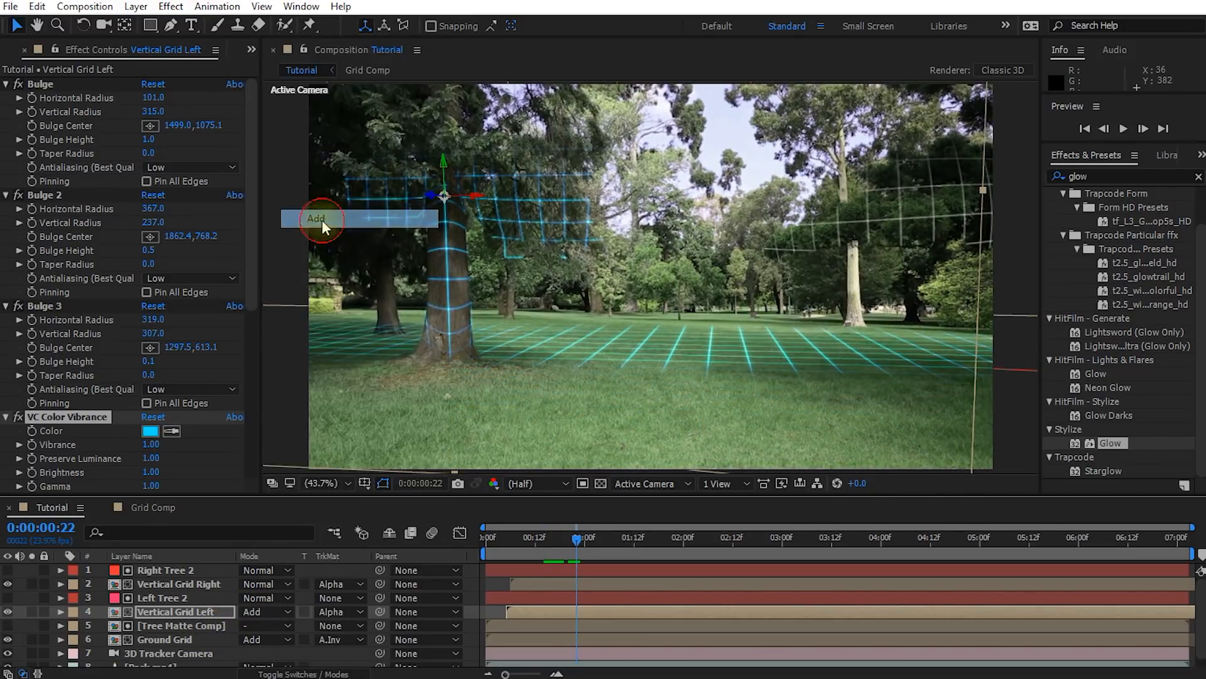
pyautogui.moveTo(579, 536); pyautogui.dragTo(601, 549)
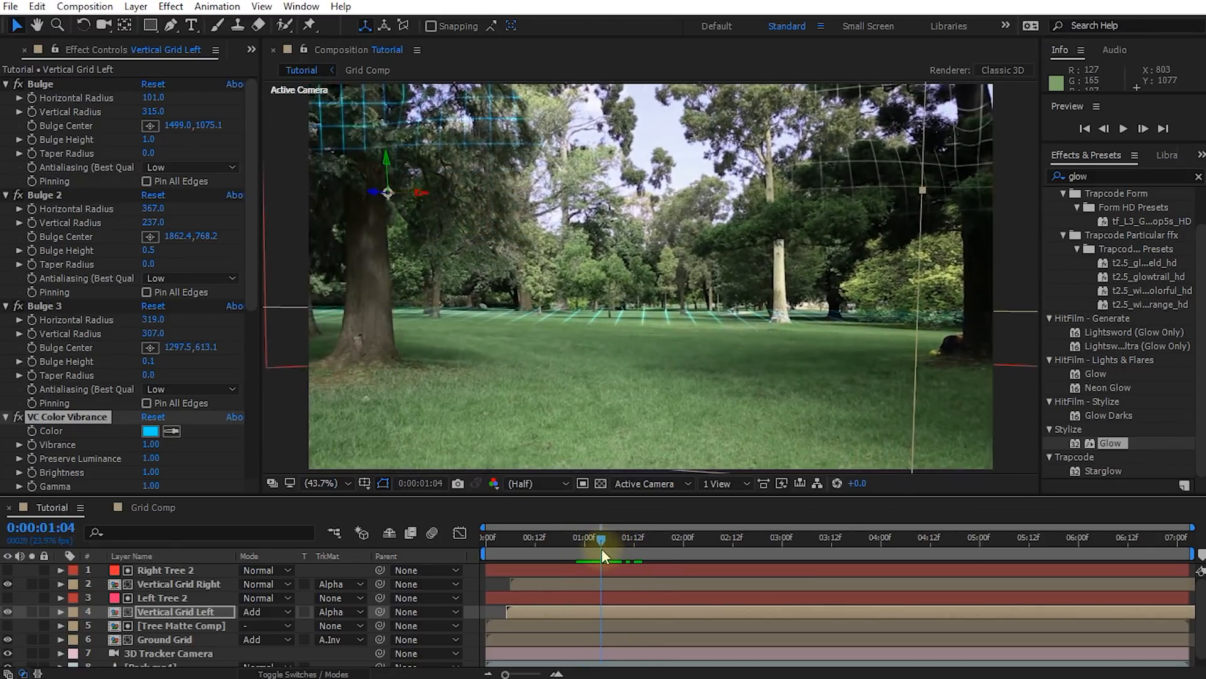
# Paste the copied color and glow effects onto Vertical Grid Right and set its blending mode to Add
pyautogui.click(172, 583)
pyautogui.click(252, 346)
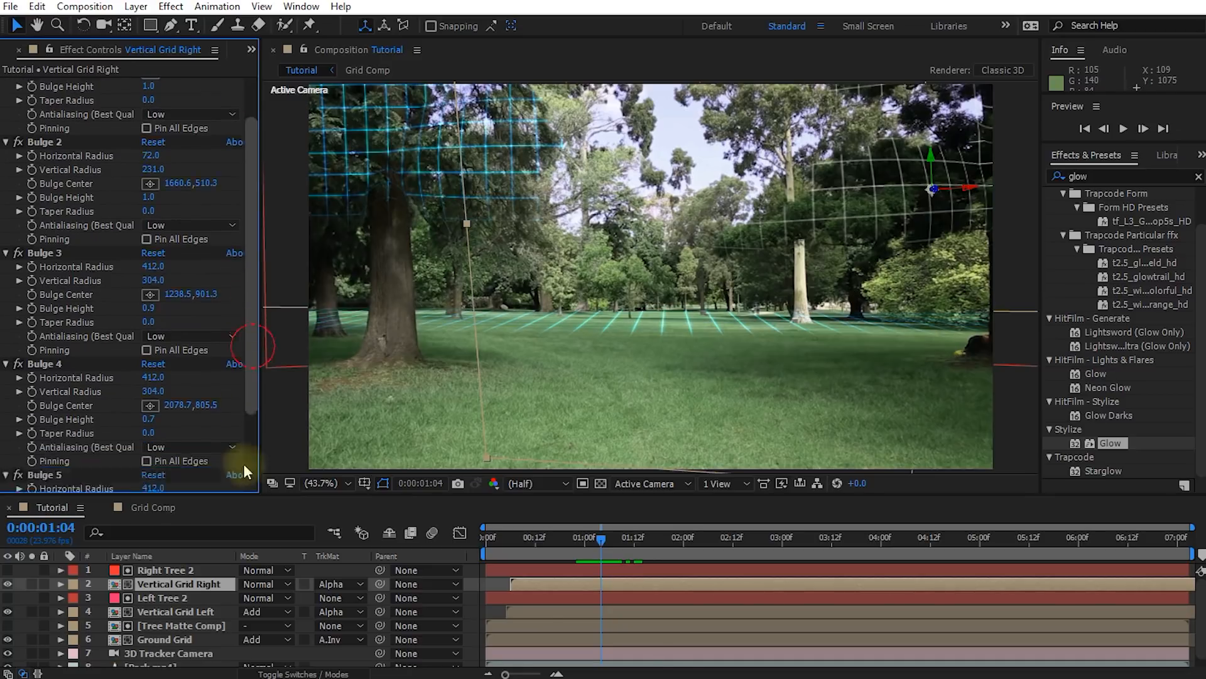
pyautogui.hotkey('ctrl', 'v')
pyautogui.click(256, 584)
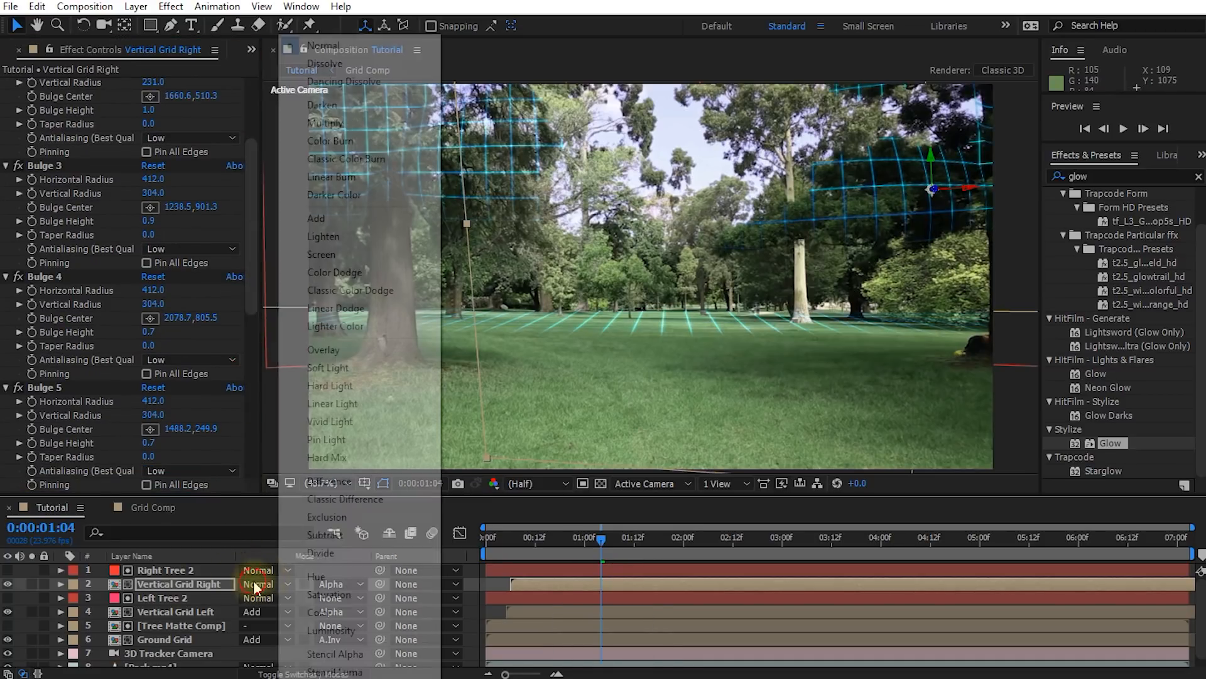
pyautogui.click(333, 216)
pyautogui.moveTo(597, 538); pyautogui.dragTo(472, 557)
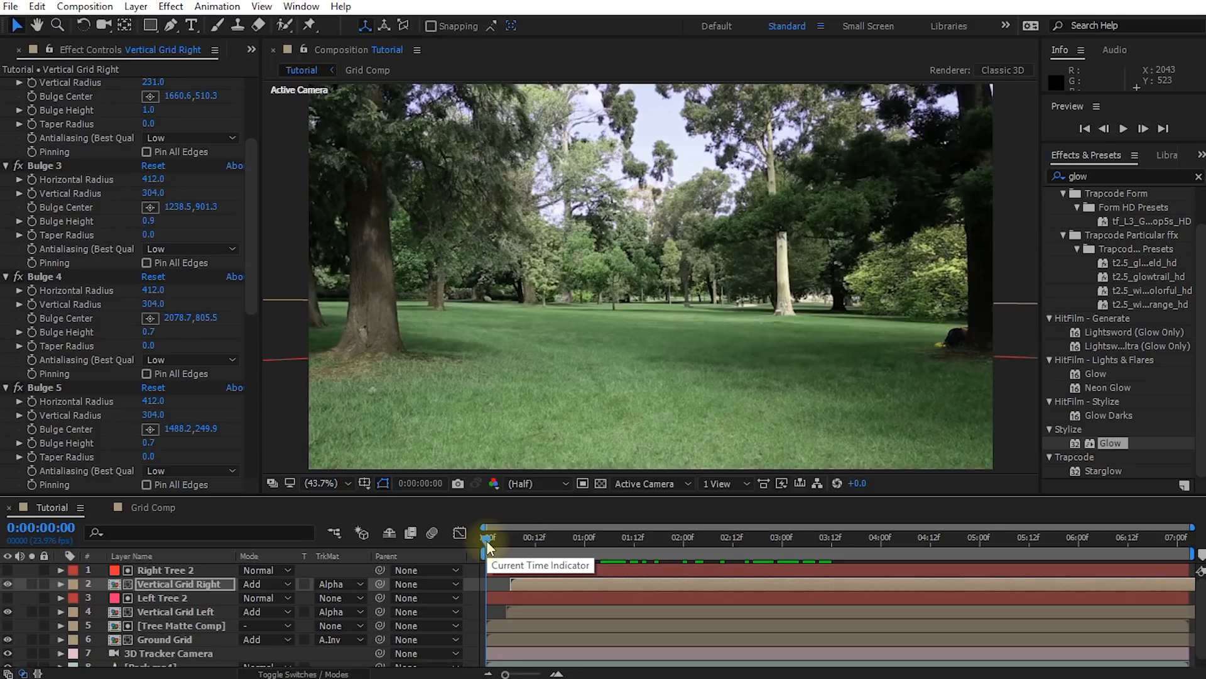
# Add a new adjustment layer above all other layers and name it Grading
pyautogui.rightClick(470, 569)
pyautogui.click(510, 581)
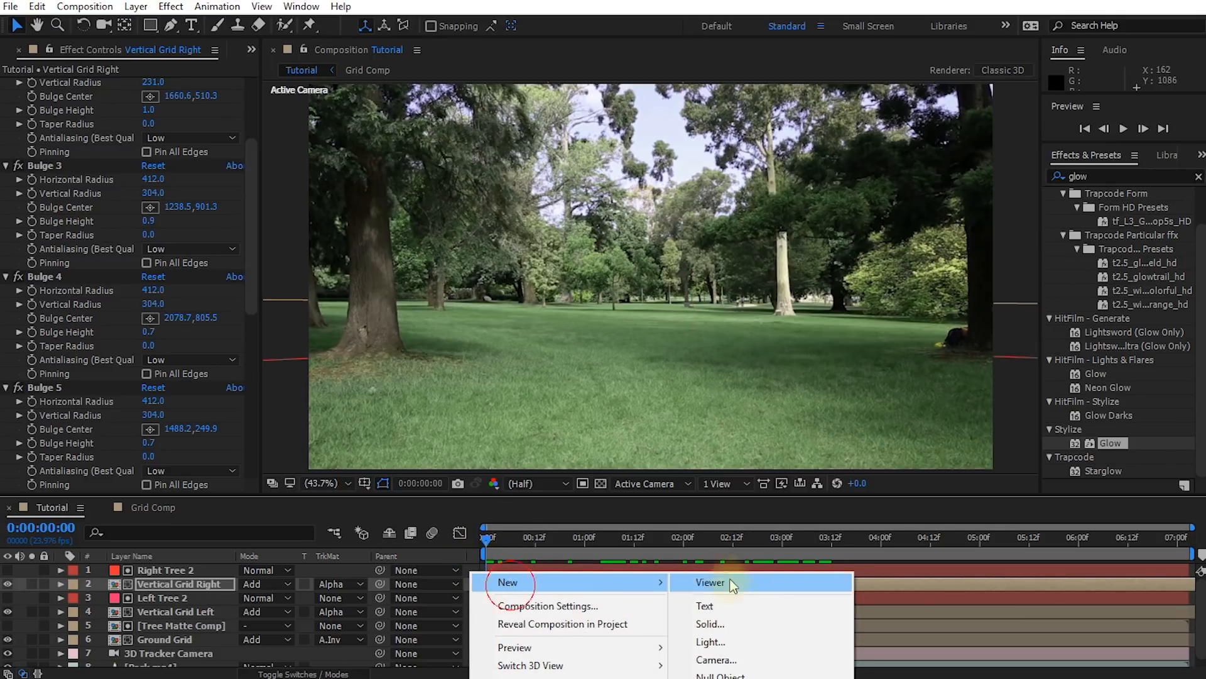
pyautogui.click(732, 678)
pyautogui.moveTo(175, 588); pyautogui.dragTo(171, 568)
pyautogui.press('Return')
pyautogui.write('Grading')
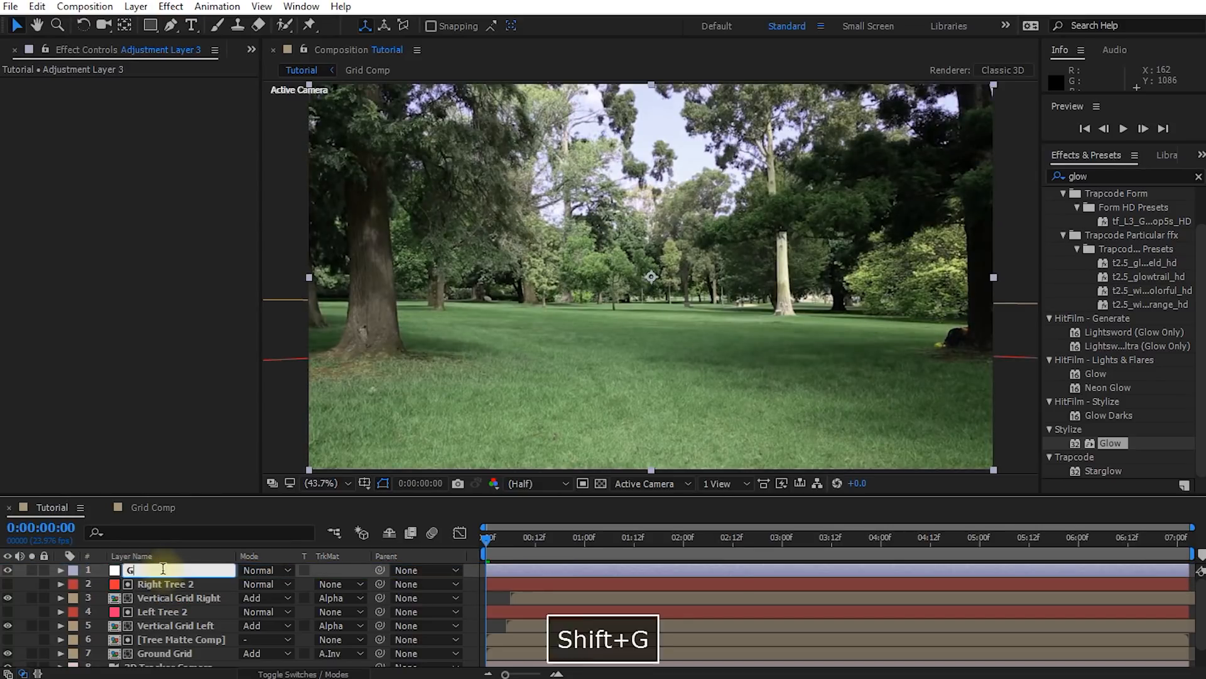
pyautogui.press('Return')
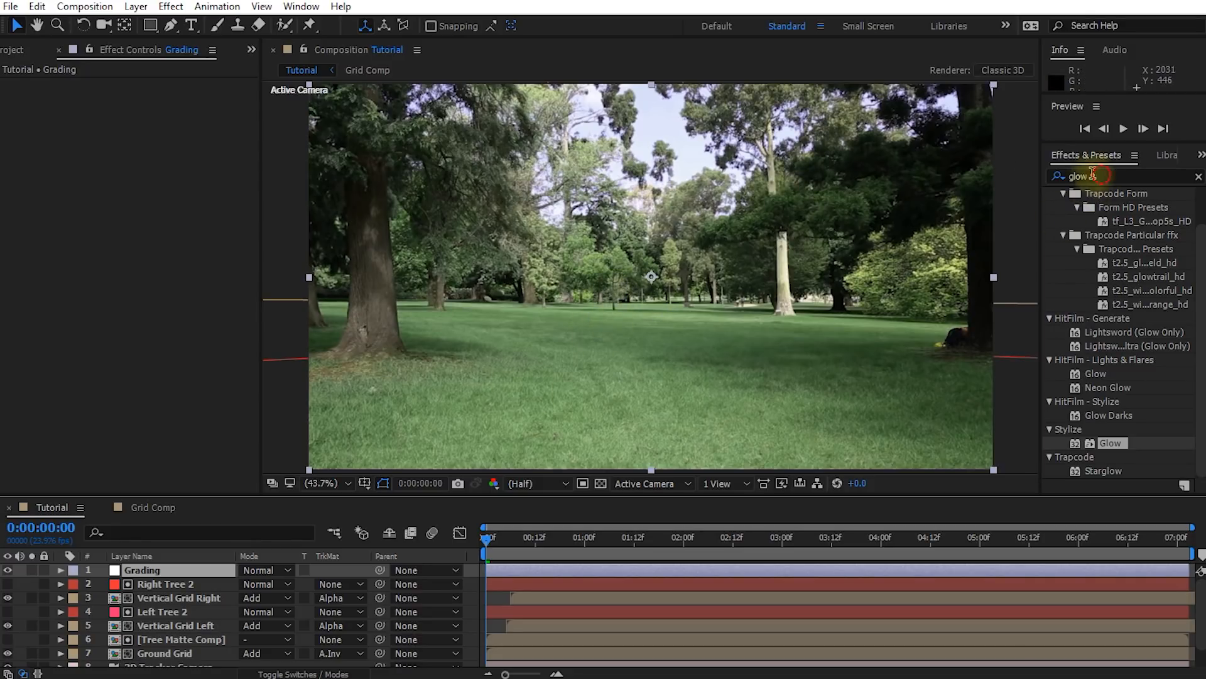
# Apply the Lumetri Color effect to the Grading layer and set its Exposure to -0.3 and Contrast to 15
pyautogui.press('BackSpace')
pyautogui.press('BackSpace')
pyautogui.press('BackSpace')
pyautogui.press('BackSpace')
pyautogui.write('lumetri')
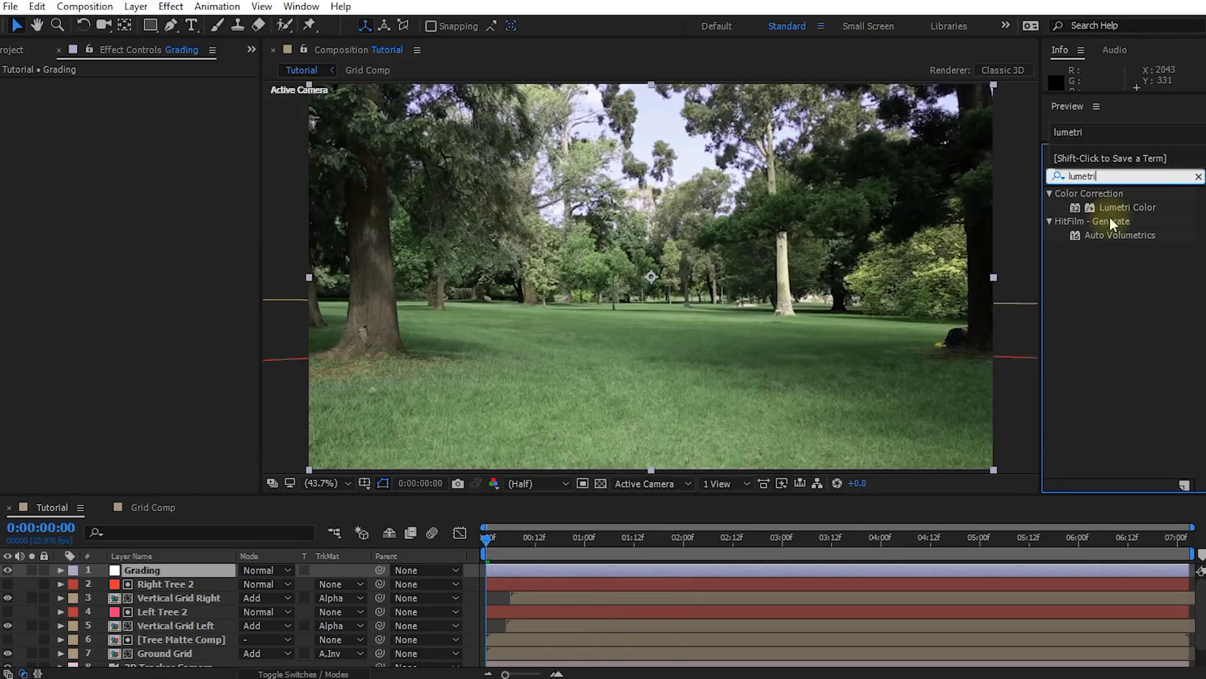
pyautogui.doubleClick(1118, 206)
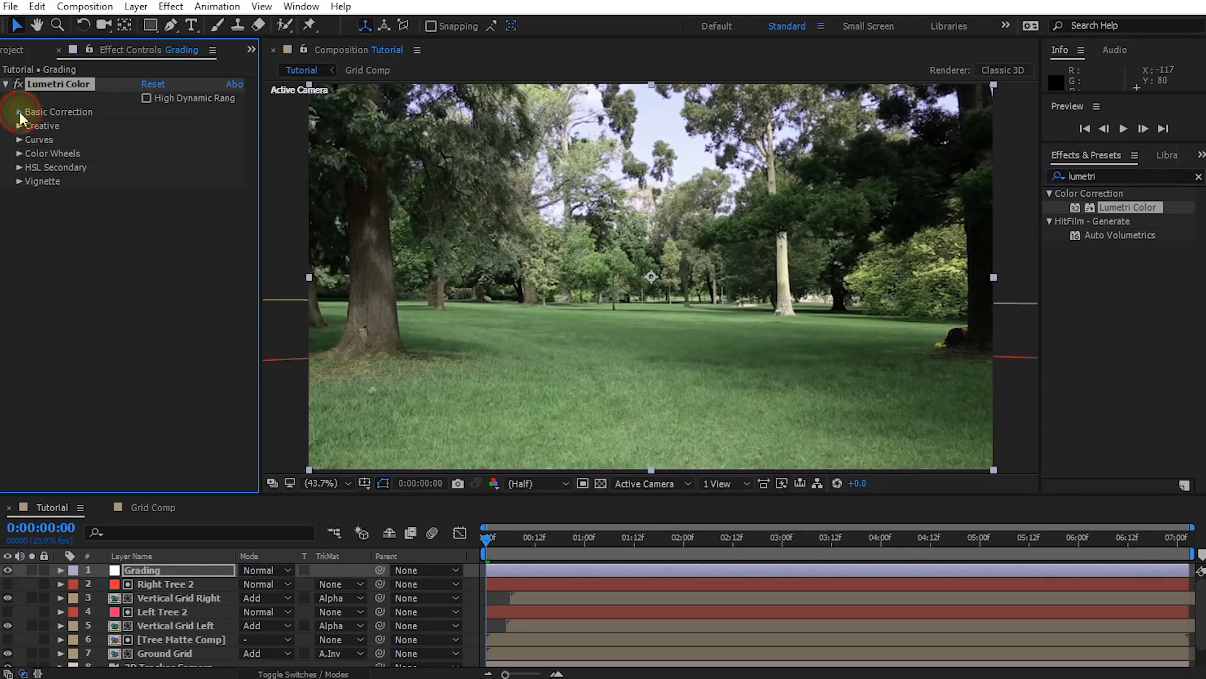
pyautogui.click(19, 111)
pyautogui.moveTo(149, 236); pyautogui.dragTo(162, 250)
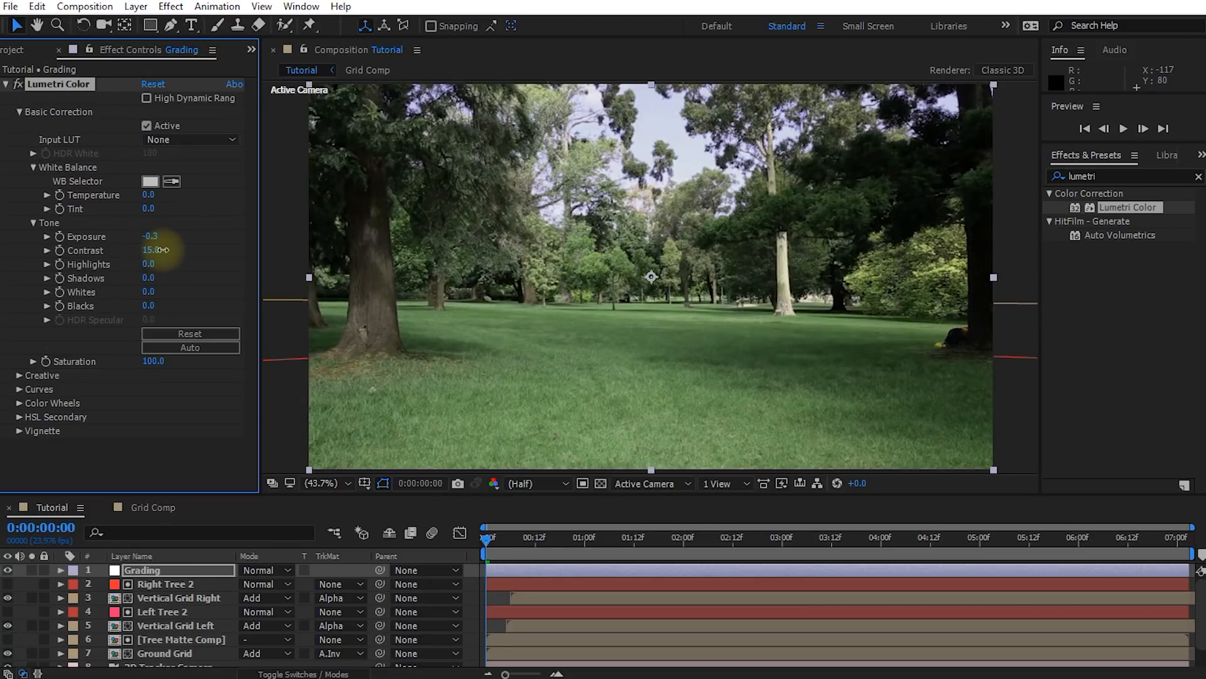
# Try the Kodak 5205 Fuji 3510 look in Lumetri Color's Creative section and replace it with Kodak 5218 Kodak 2383
pyautogui.click(20, 376)
pyautogui.scroll(-5, 21, 383)
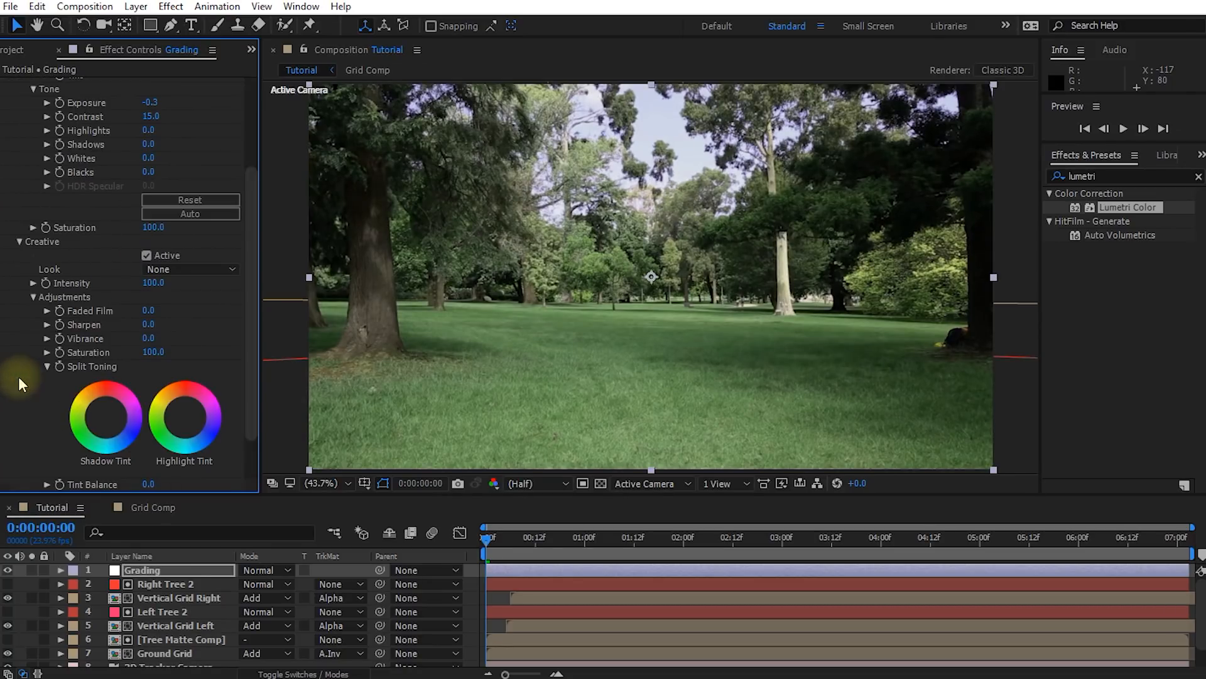
pyautogui.click(225, 269)
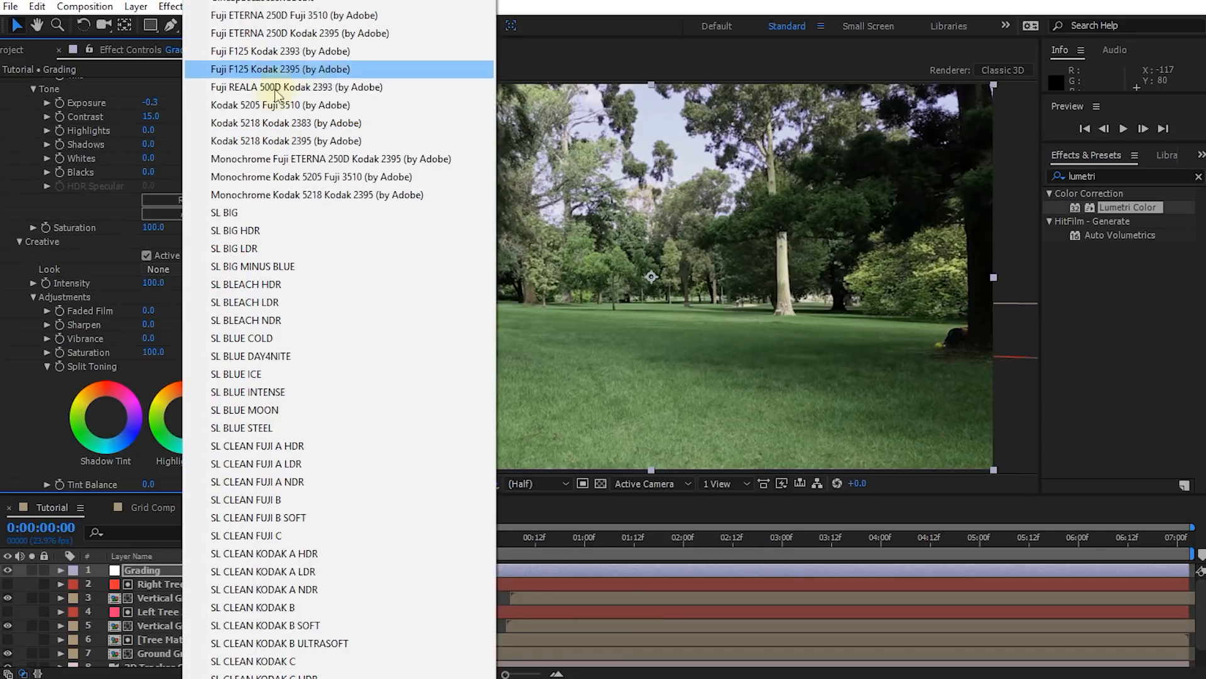
pyautogui.click(262, 108)
pyautogui.moveTo(525, 543); pyautogui.dragTo(547, 543)
pyautogui.click(221, 267)
pyautogui.click(277, 122)
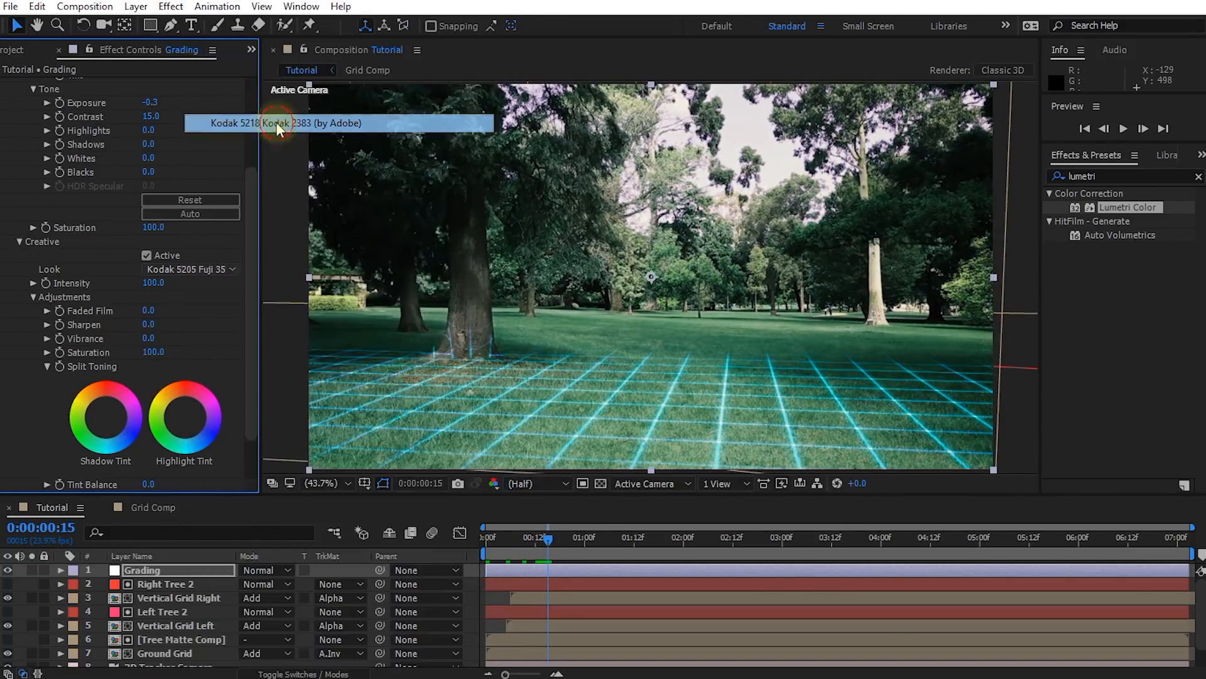
# Check the graded footage around 0:00:00:19 and play the composition from the start
pyautogui.moveTo(552, 540); pyautogui.dragTo(564, 564)
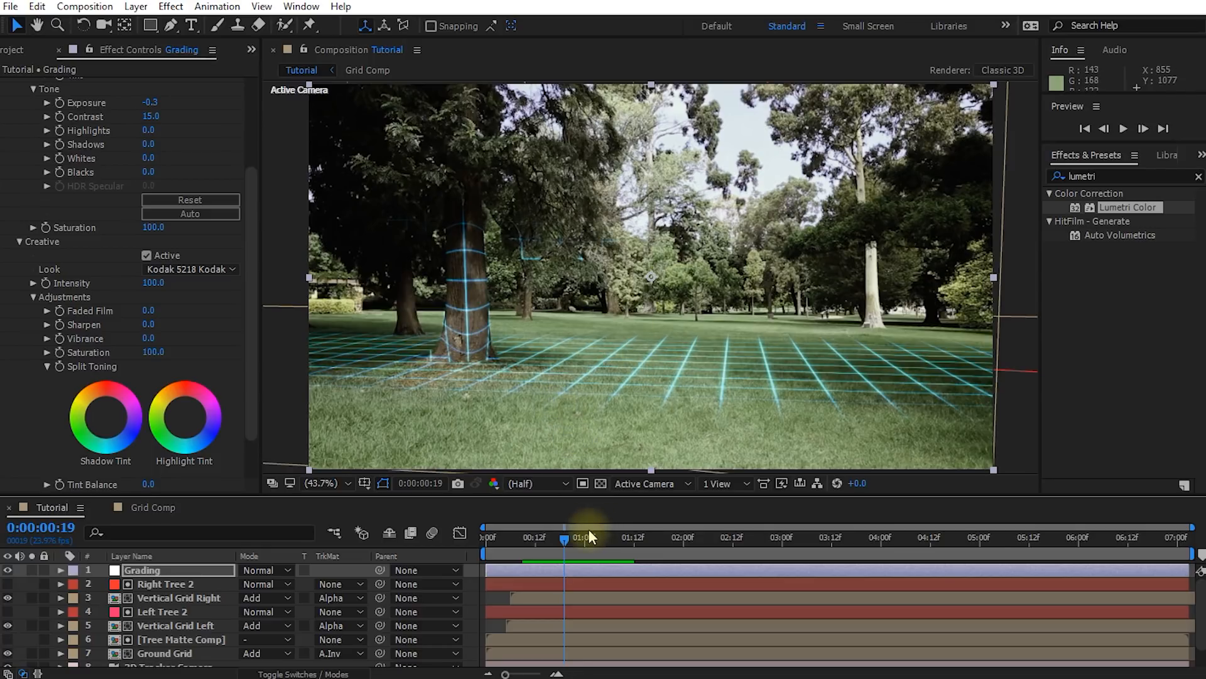
pyautogui.moveTo(563, 539); pyautogui.dragTo(443, 533)
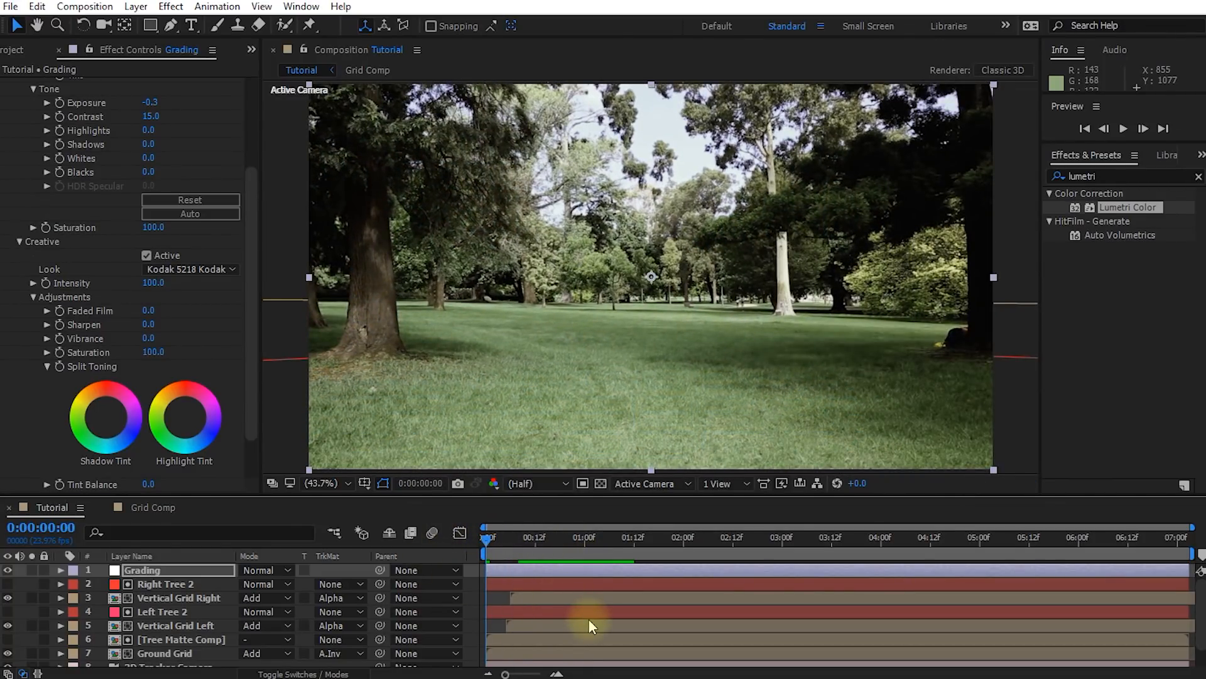
pyautogui.press('space')
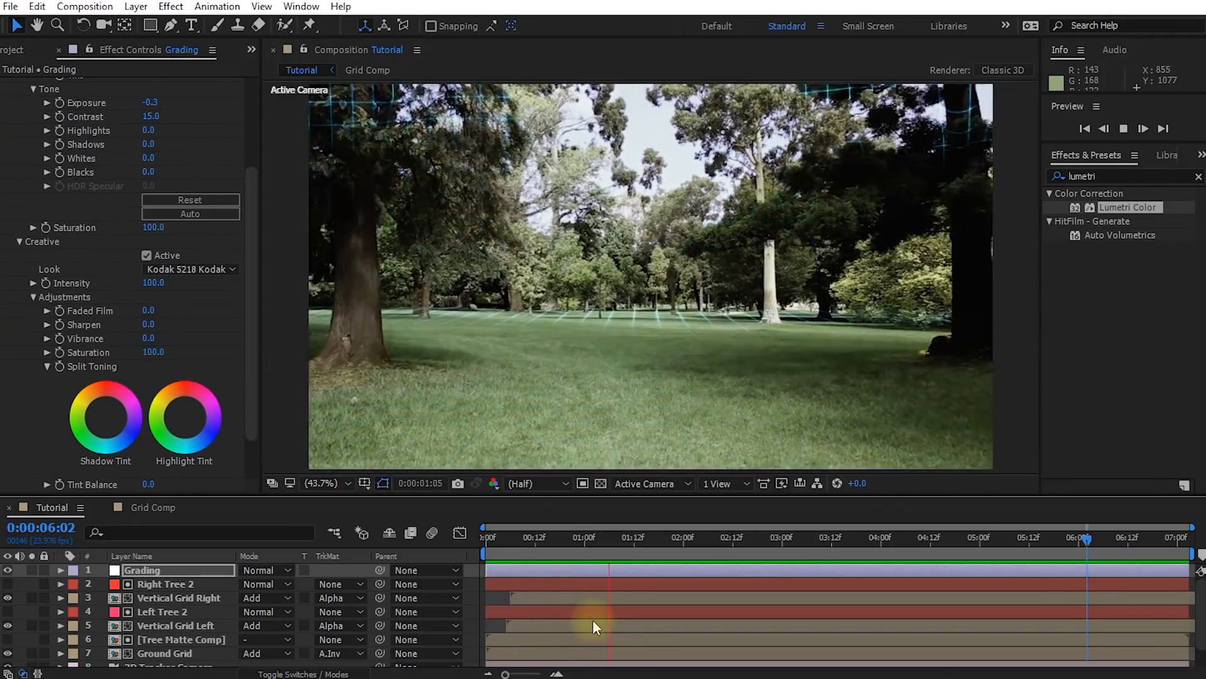